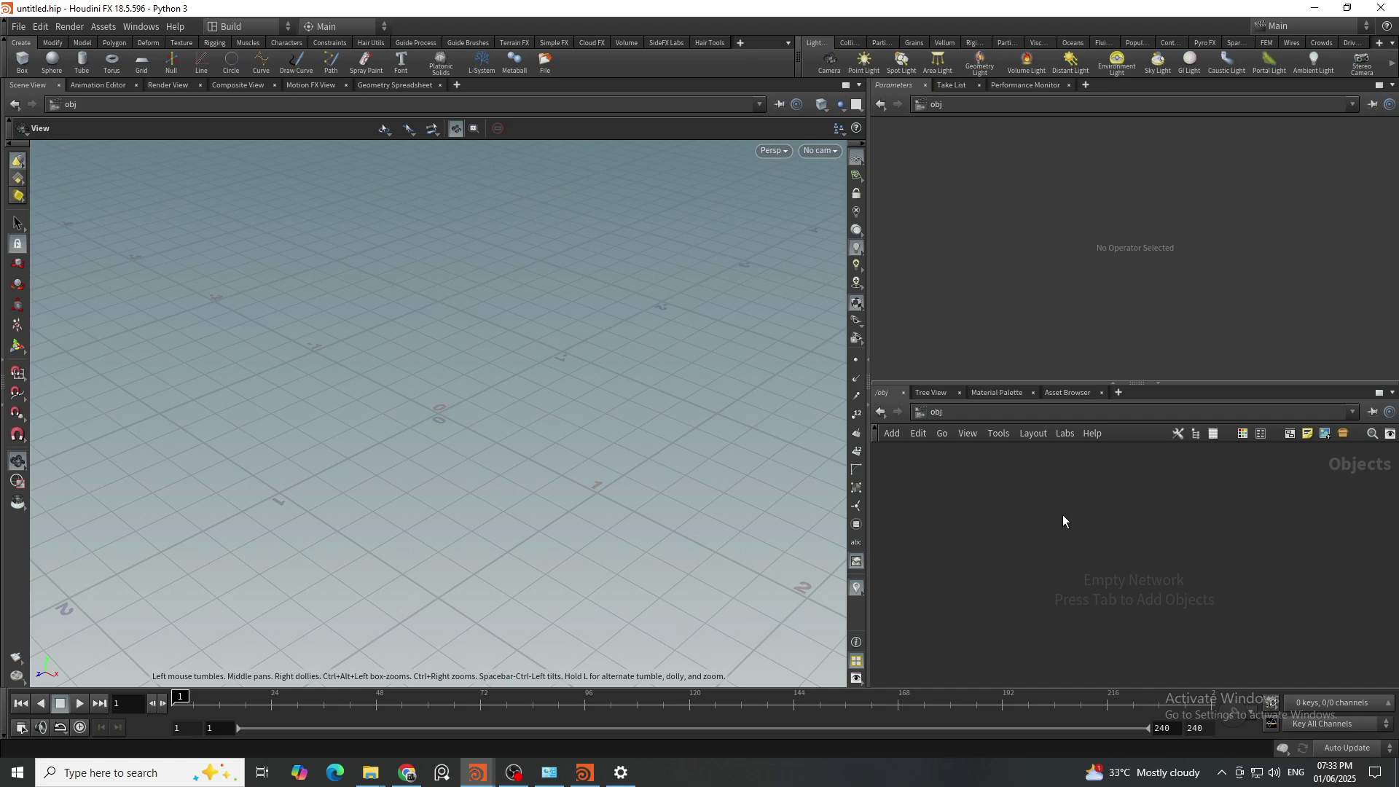
Step: Create a geometry object and place a sphere node inside its network
{"action": "key", "text": "Tab"}
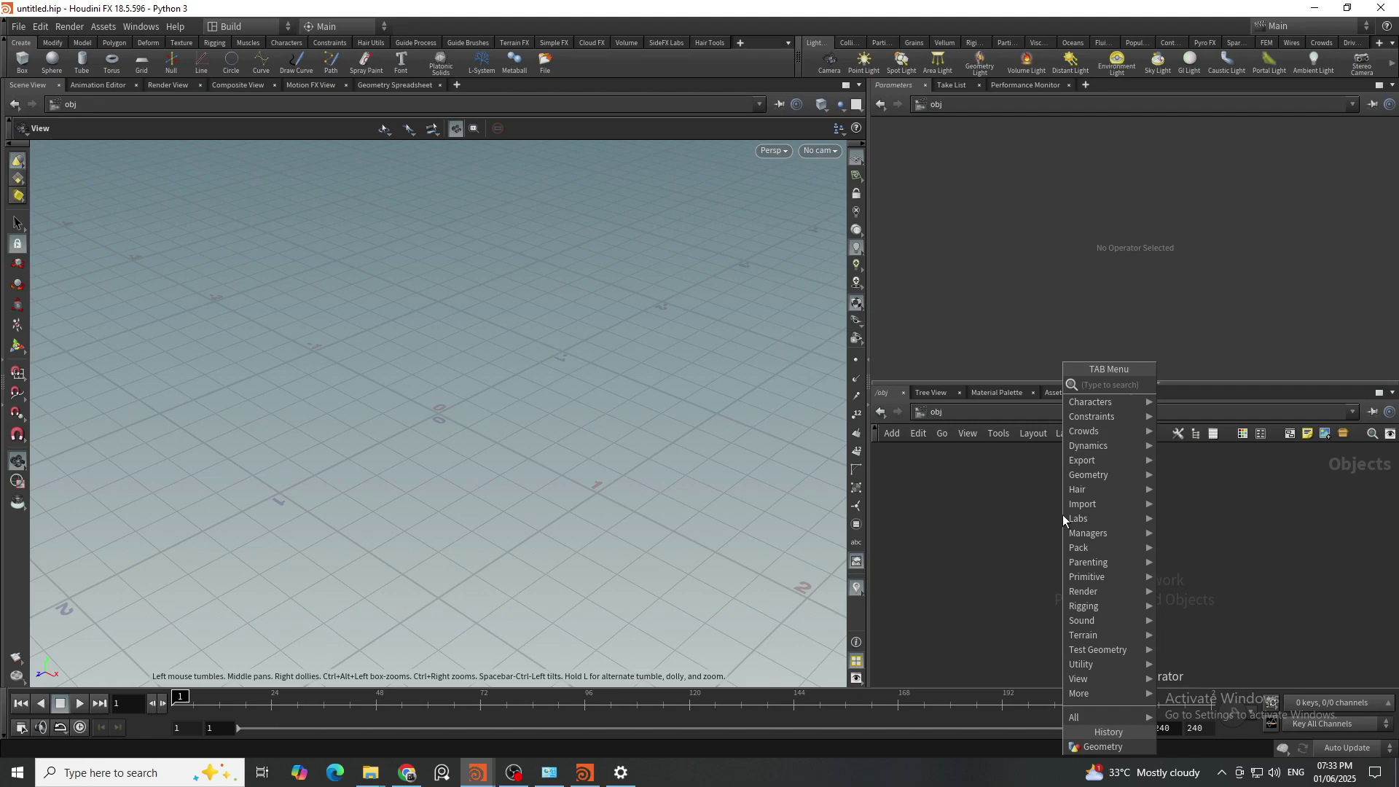
{"action": "type", "text": "geo"}
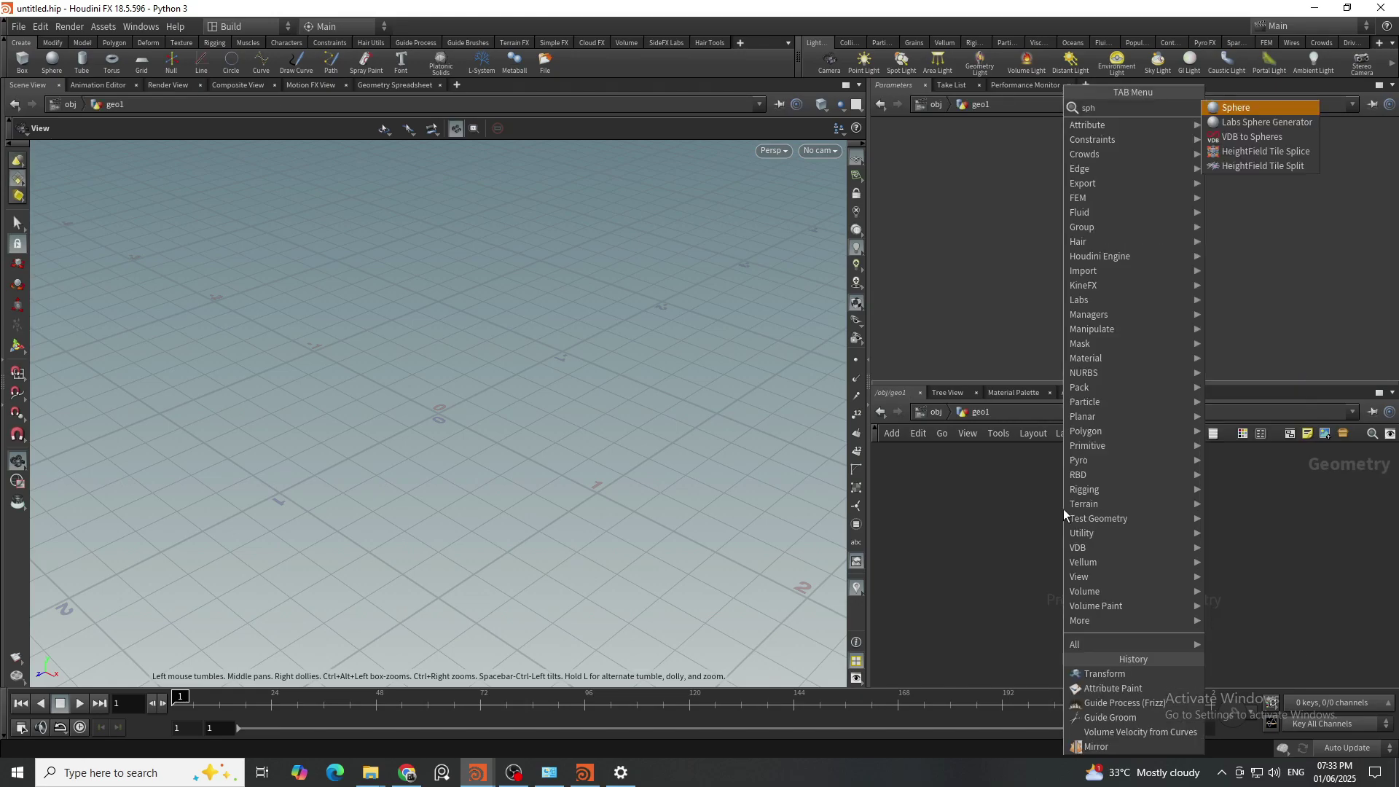
{"action": "key", "text": "Return"}
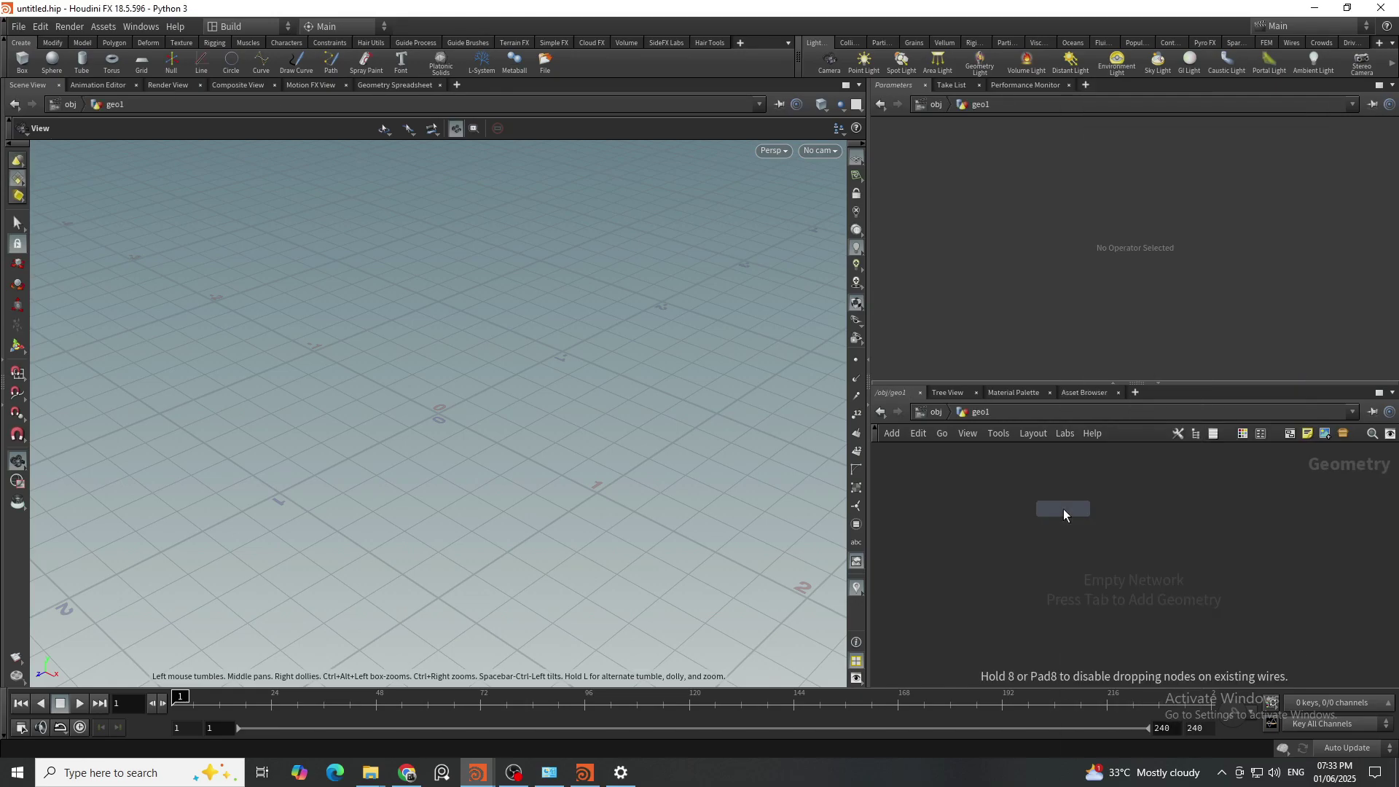
{"action": "left_click", "coordinate": [1064, 508]}
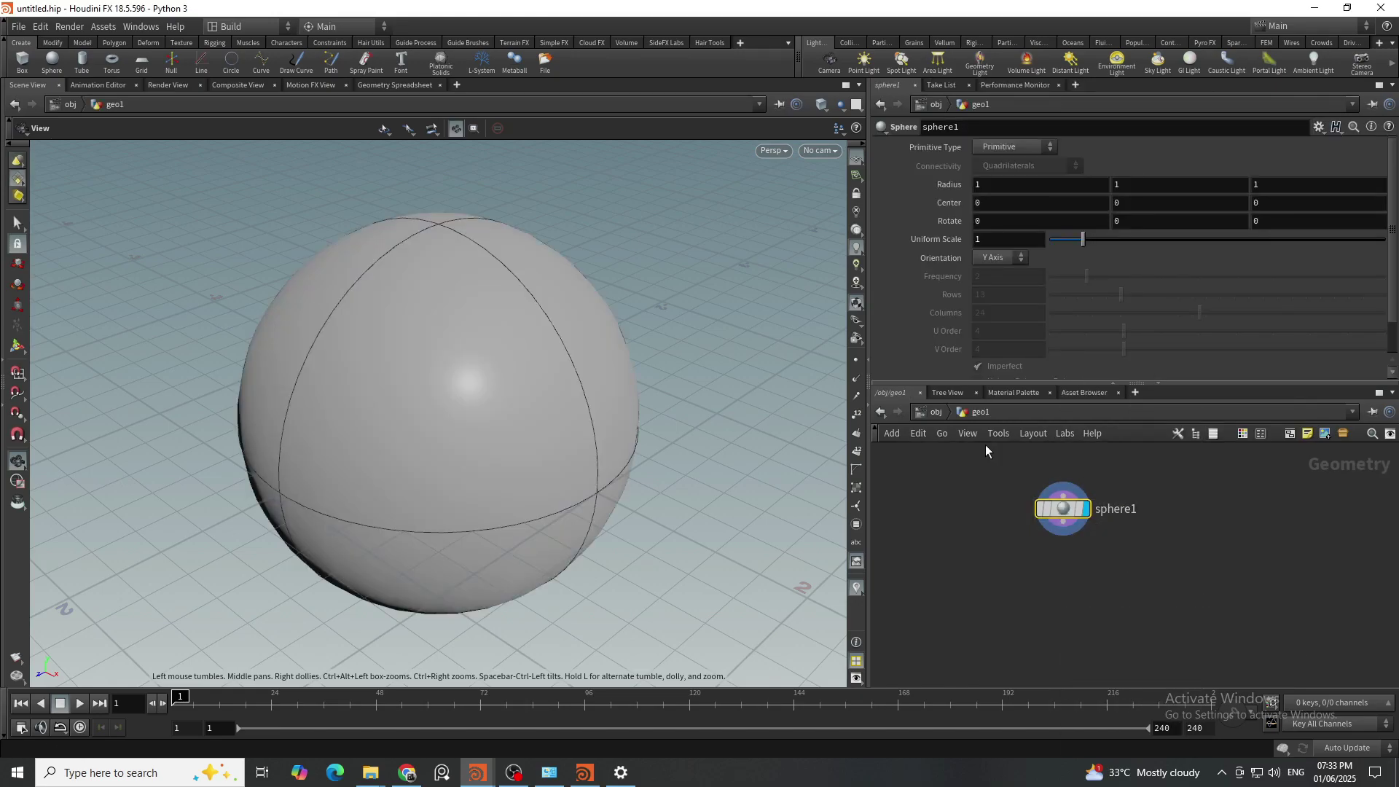
Step: Set the sphere's primitive type to Polygon and its frequency to 10
{"action": "left_click", "coordinate": [1011, 149]}
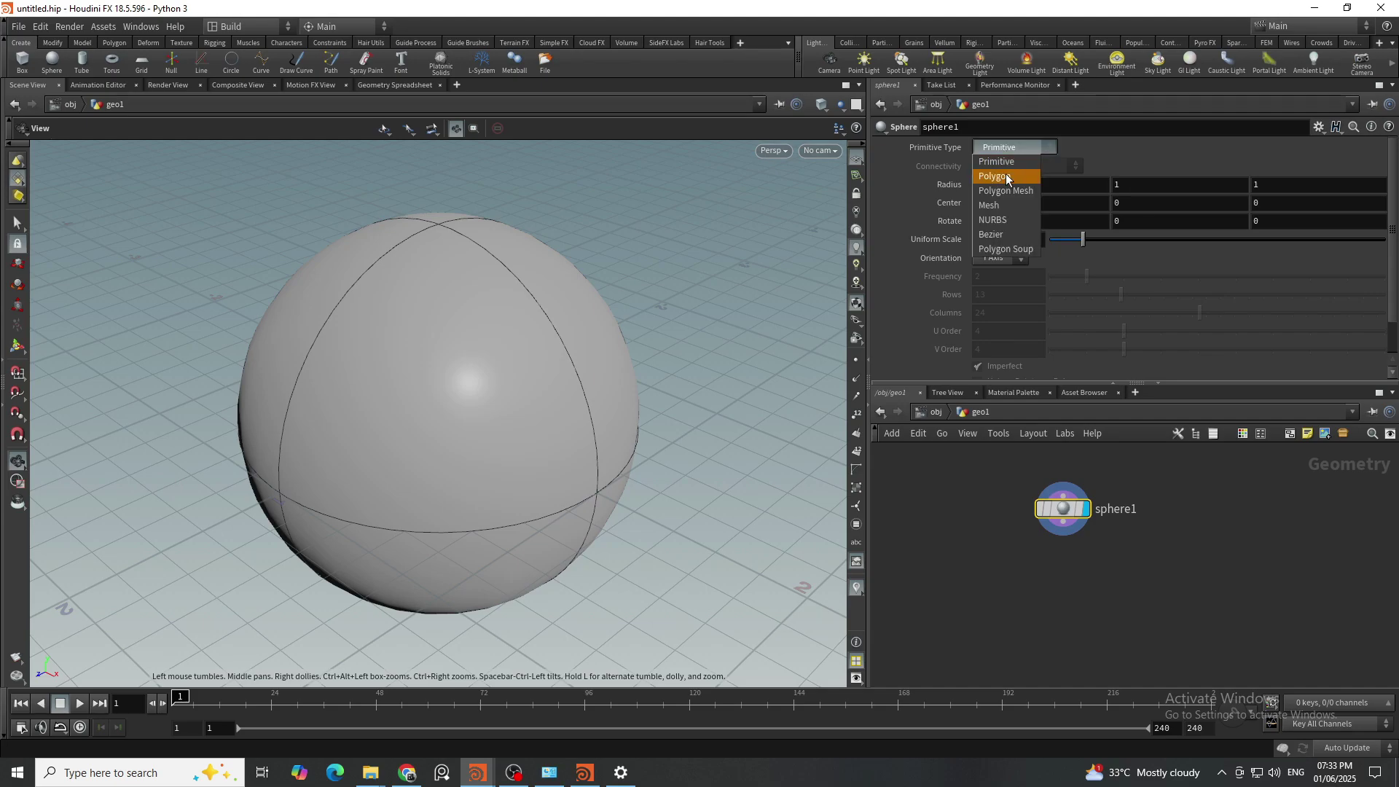
{"action": "left_click", "coordinate": [1006, 177]}
{"action": "left_click_drag", "start_coordinate": [1144, 277], "coordinate": [1385, 276]}
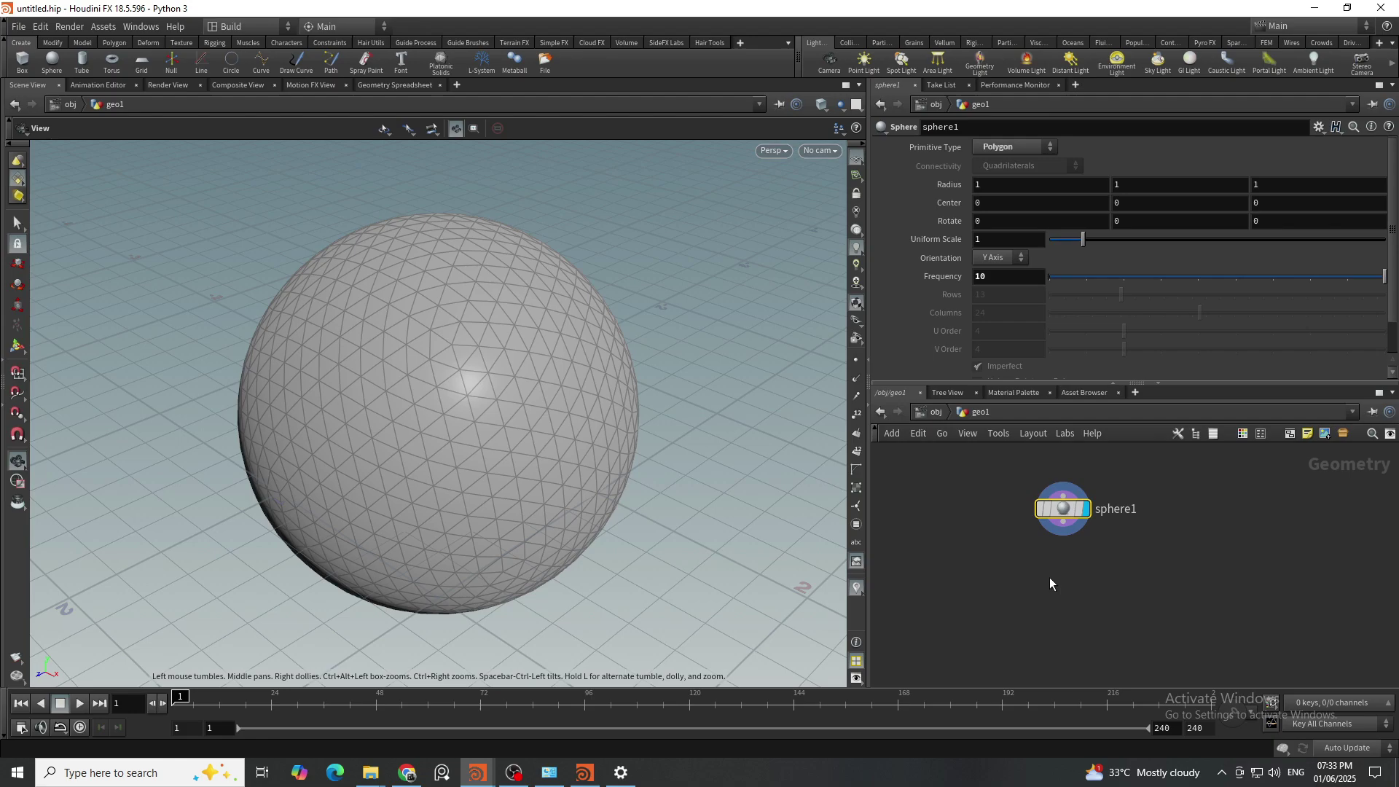
{"action": "left_click_drag", "start_coordinate": [603, 475], "coordinate": [526, 424]}
{"action": "scroll", "coordinate": [526, 424], "scroll_direction": "down", "scroll_amount": 4}
{"action": "left_click_drag", "start_coordinate": [546, 487], "coordinate": [583, 477]}
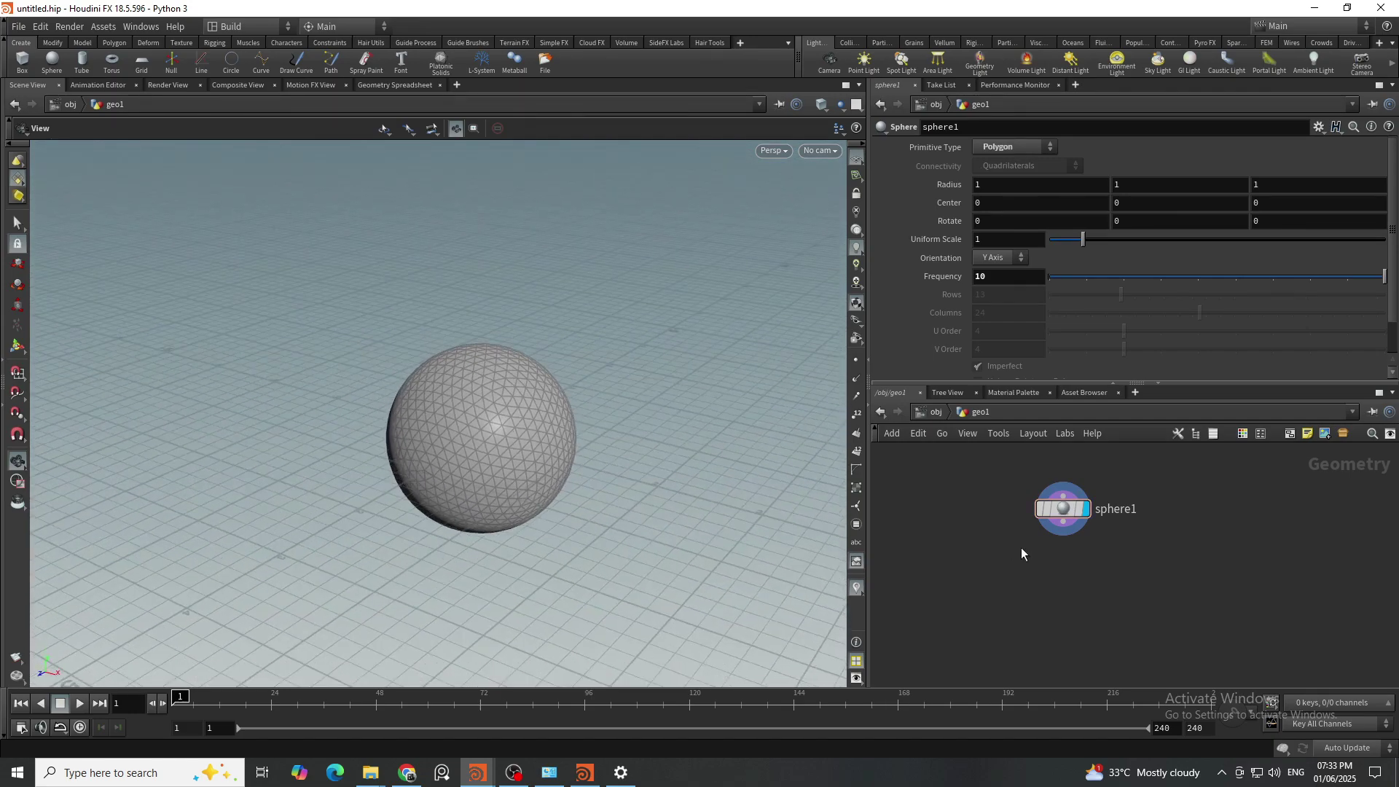
Step: Return to the object level and add fur to the sphere, using geo1 as both the static and the animated skin
{"action": "left_click", "coordinate": [935, 413]}
{"action": "left_click", "coordinate": [992, 562]}
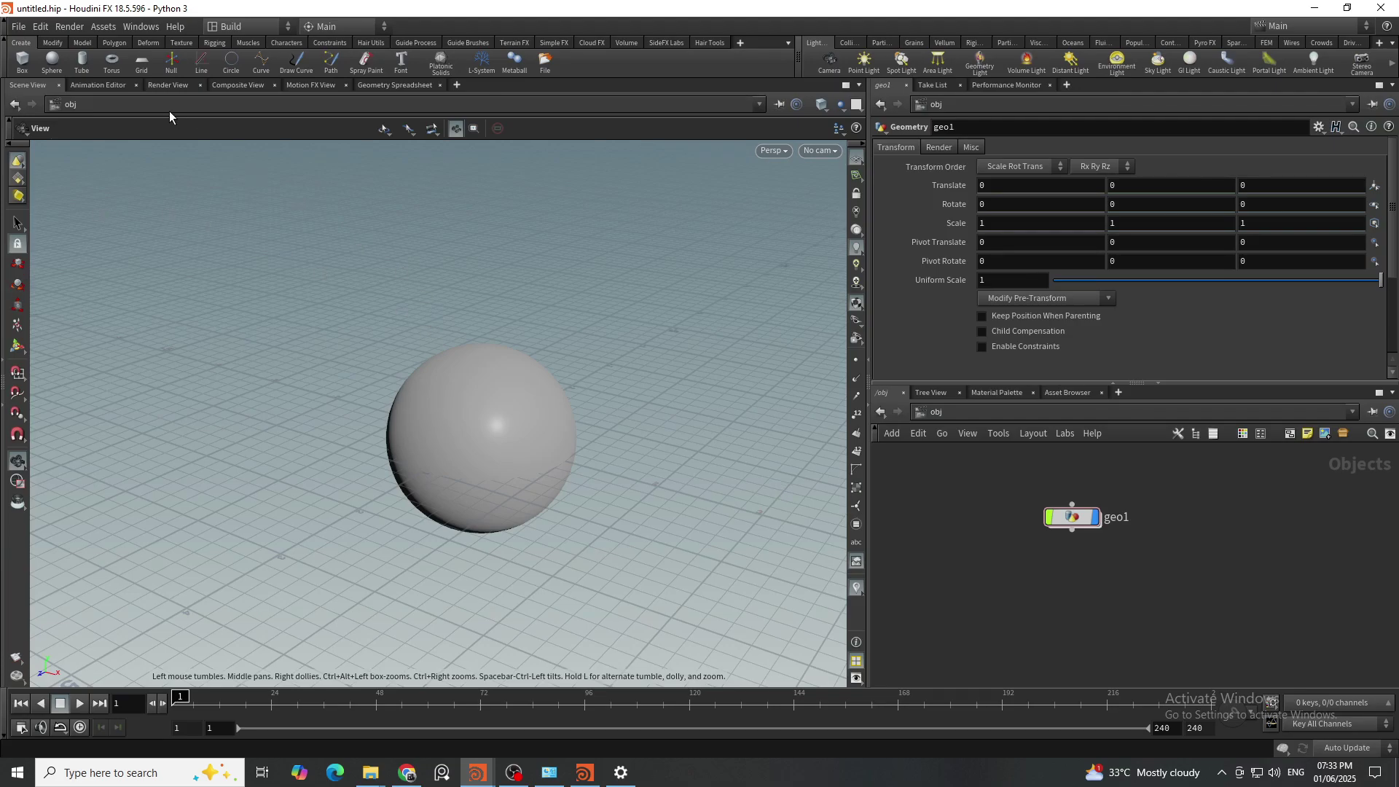
{"action": "left_click", "coordinate": [372, 43]}
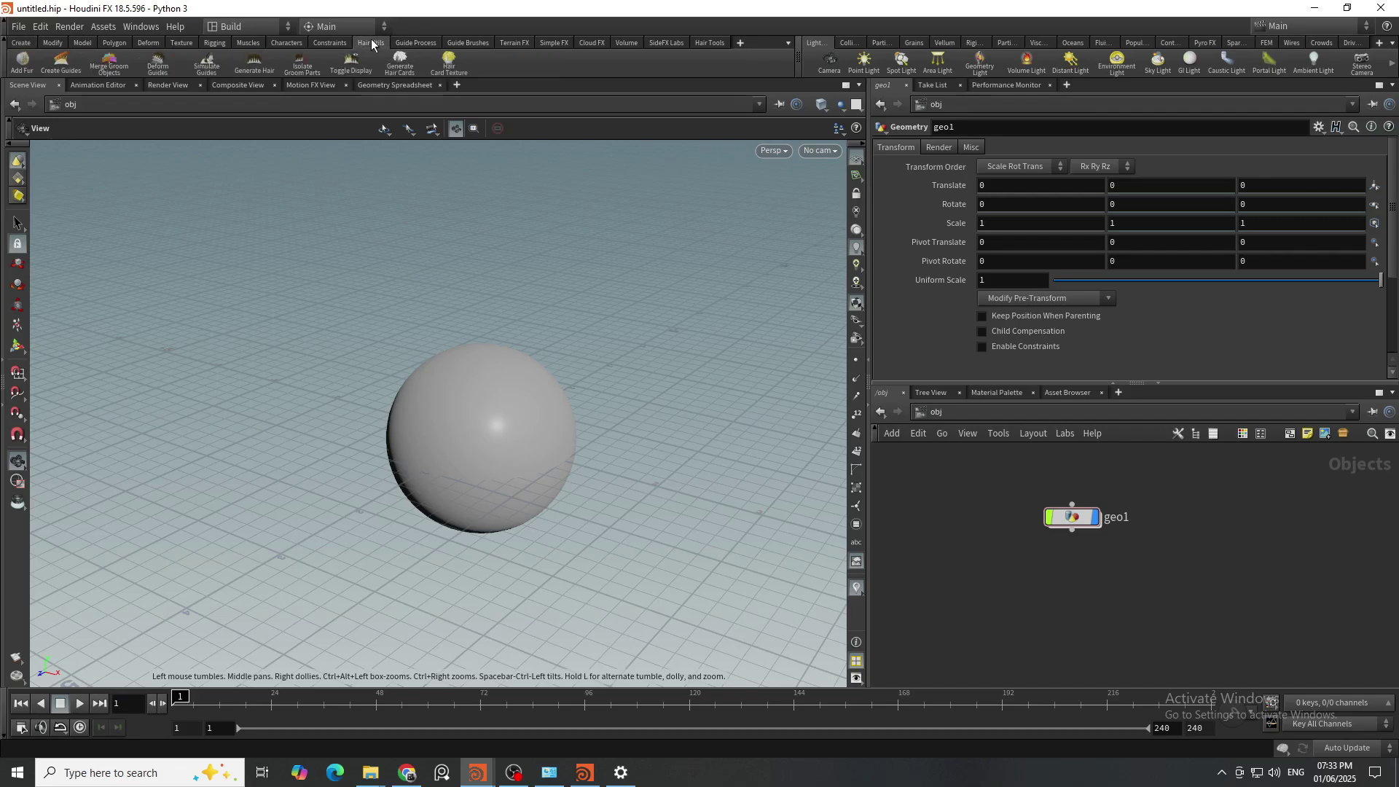
{"action": "left_click", "coordinate": [24, 59]}
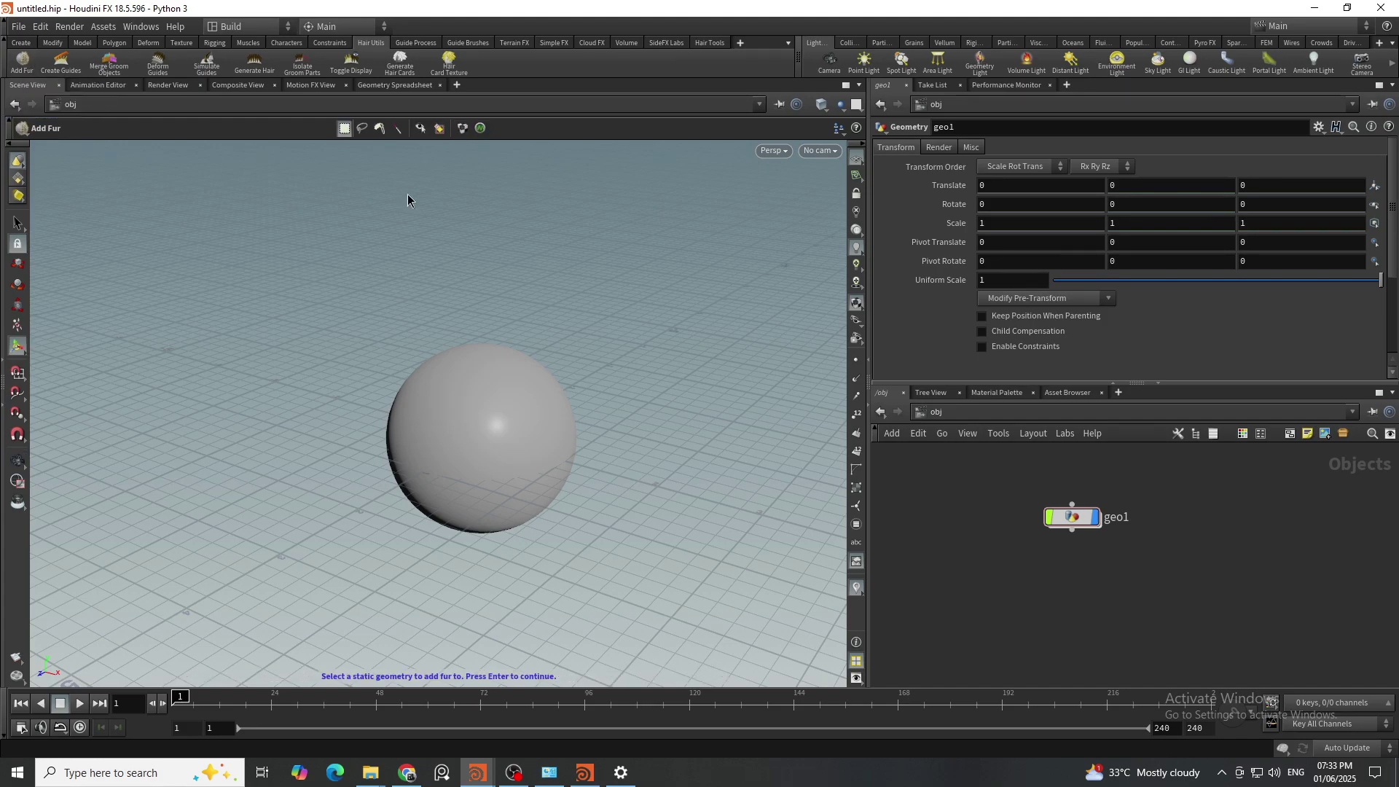
{"action": "left_click", "coordinate": [487, 414]}
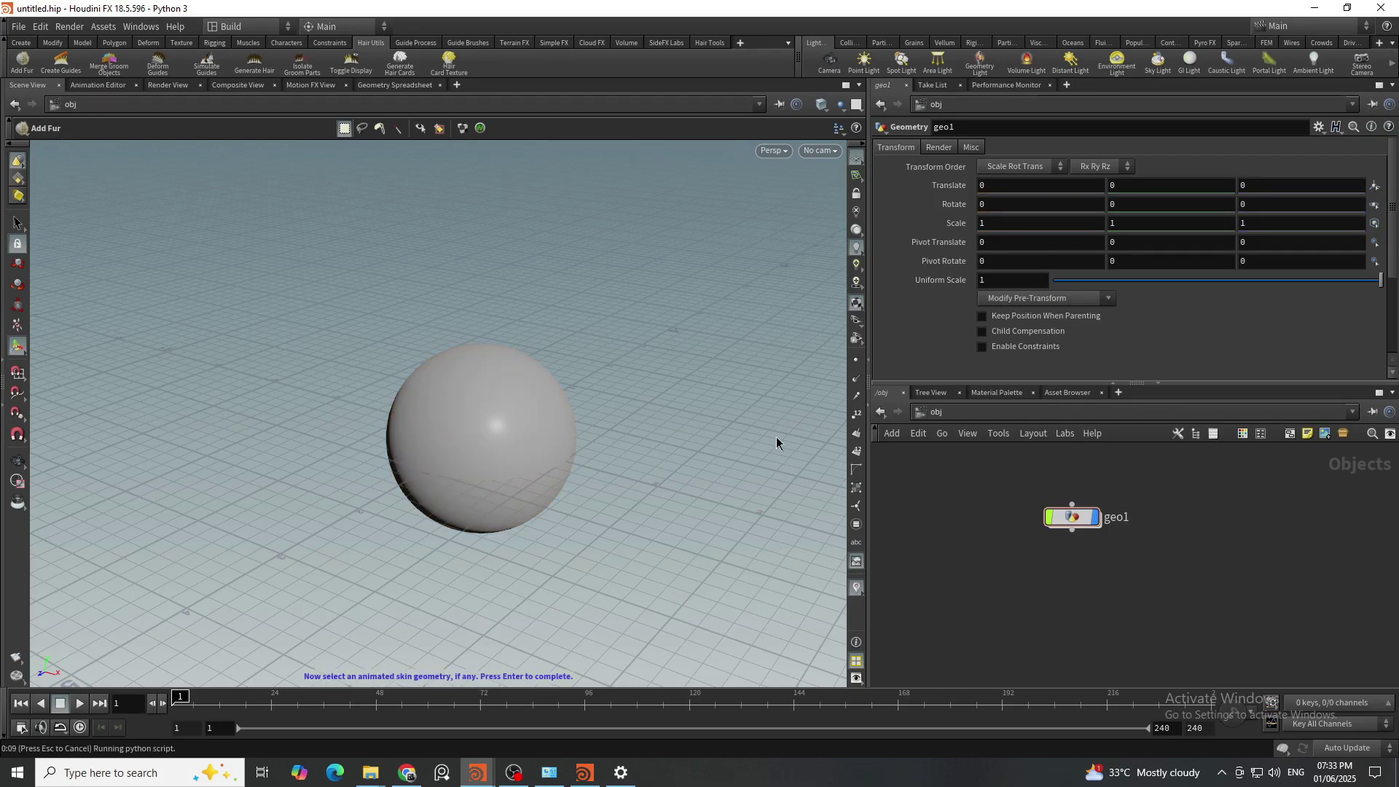
{"action": "left_click", "coordinate": [481, 427]}
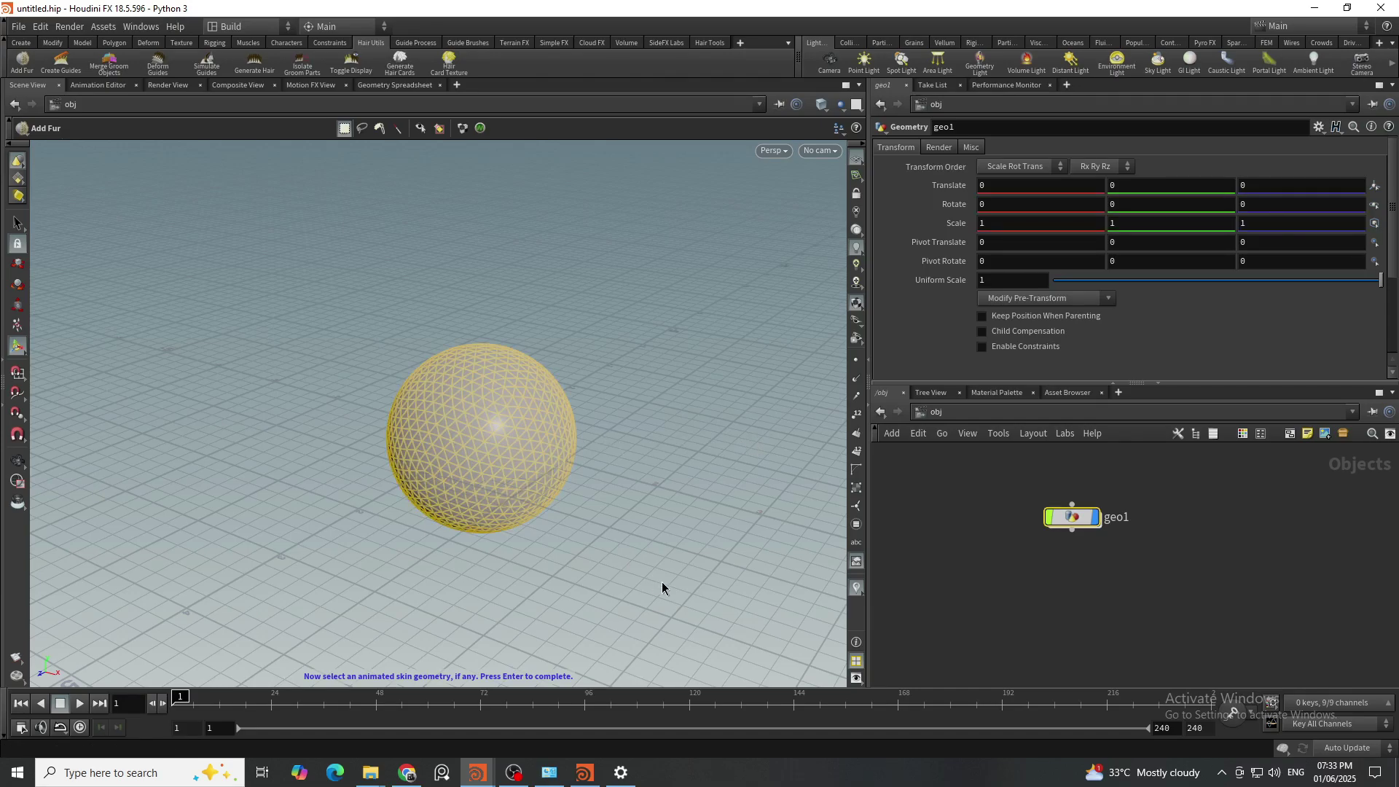
{"action": "key", "text": "Return"}
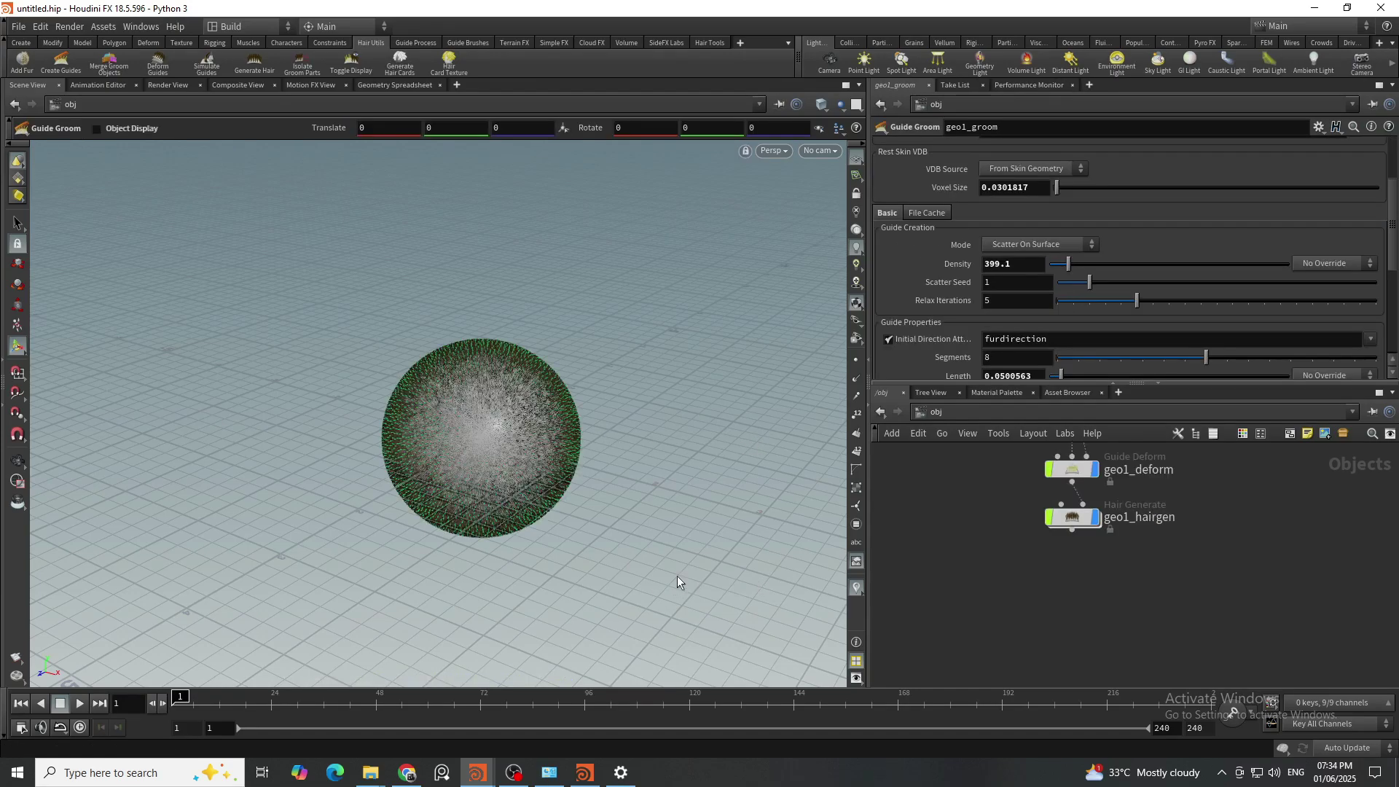
Step: Move the groom, deform and hairgen nodes together to the right of geo1 in the network
{"action": "key", "text": "h"}
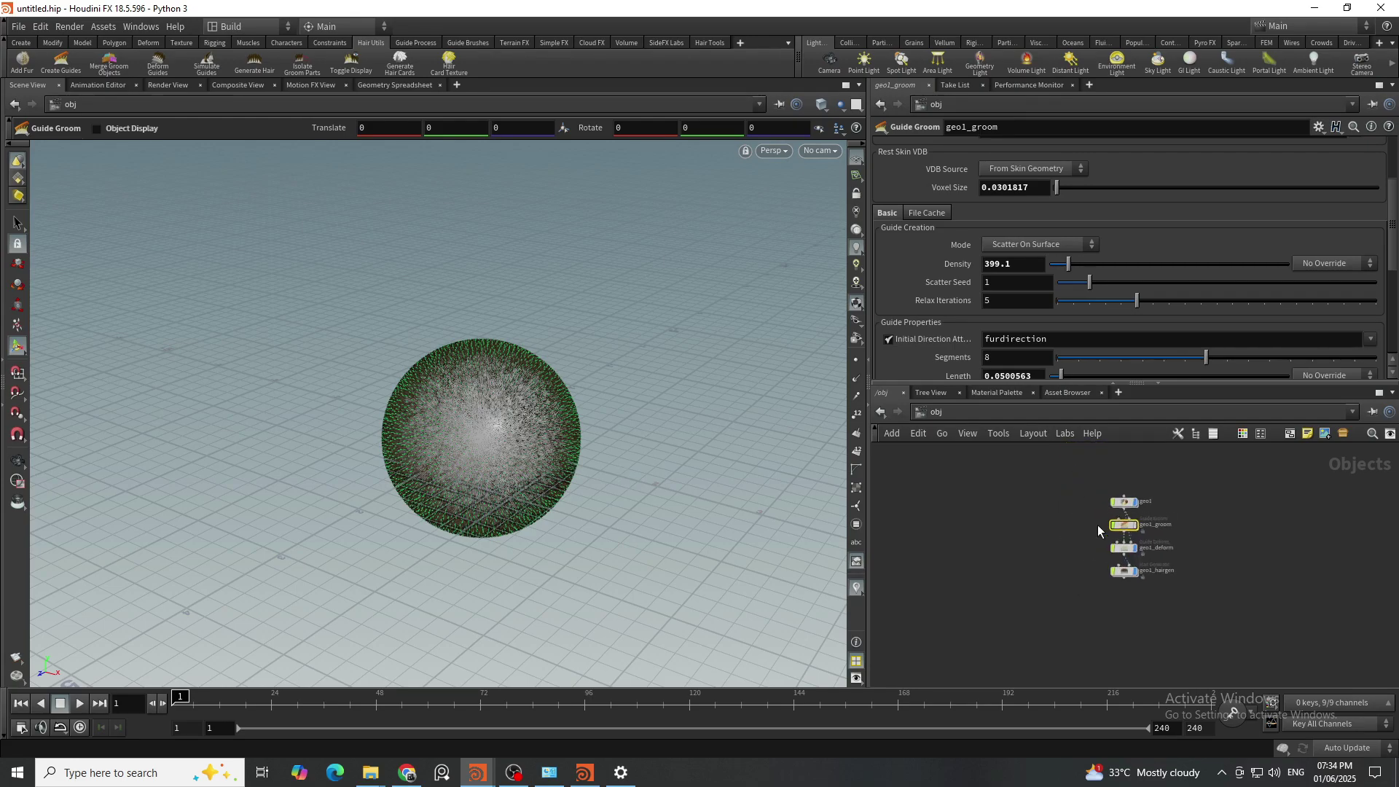
{"action": "left_click_drag", "start_coordinate": [1231, 514], "coordinate": [1129, 584]}
{"action": "left_click_drag", "start_coordinate": [1155, 526], "coordinate": [1271, 508]}
{"action": "left_click", "coordinate": [1077, 492]}
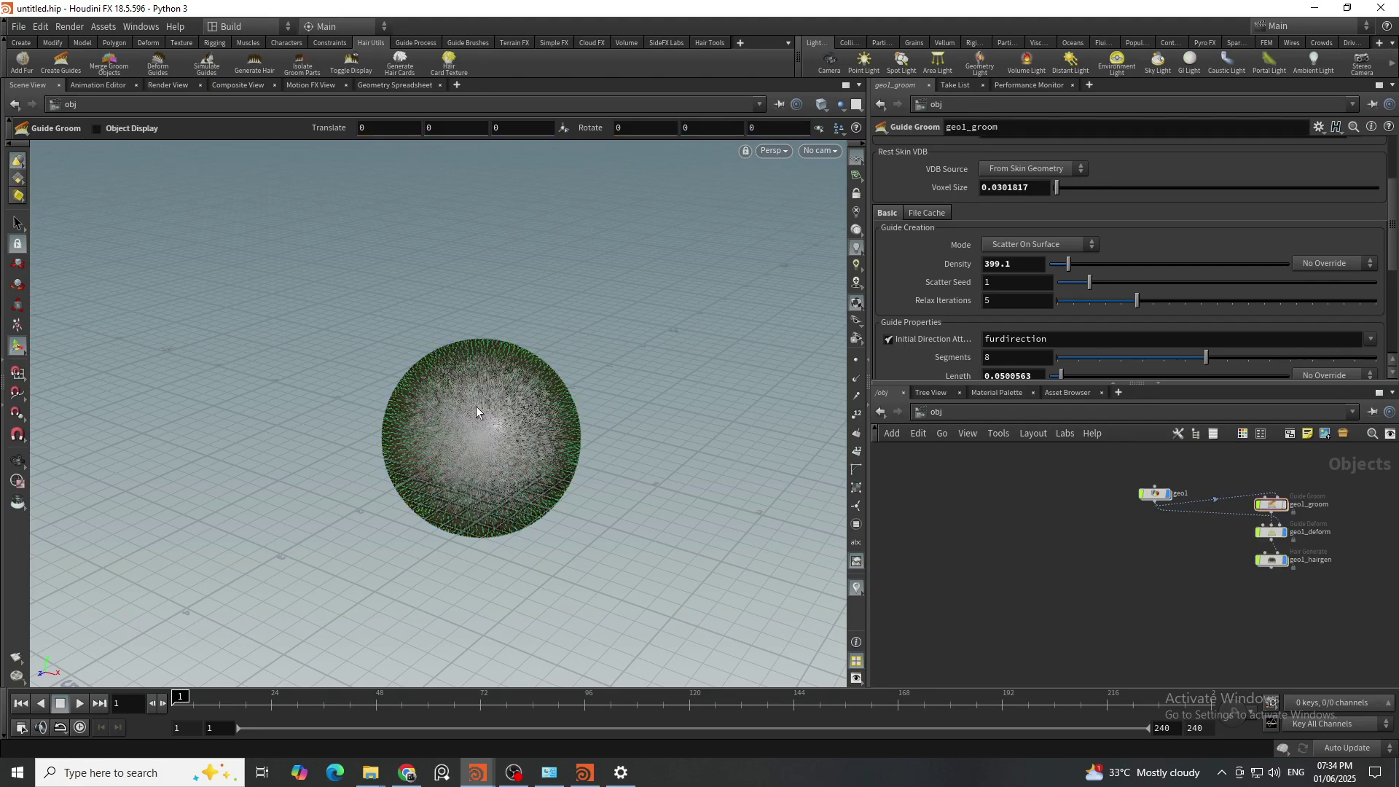
Step: Change the viewport background color scheme to Dark
{"action": "key", "text": "d"}
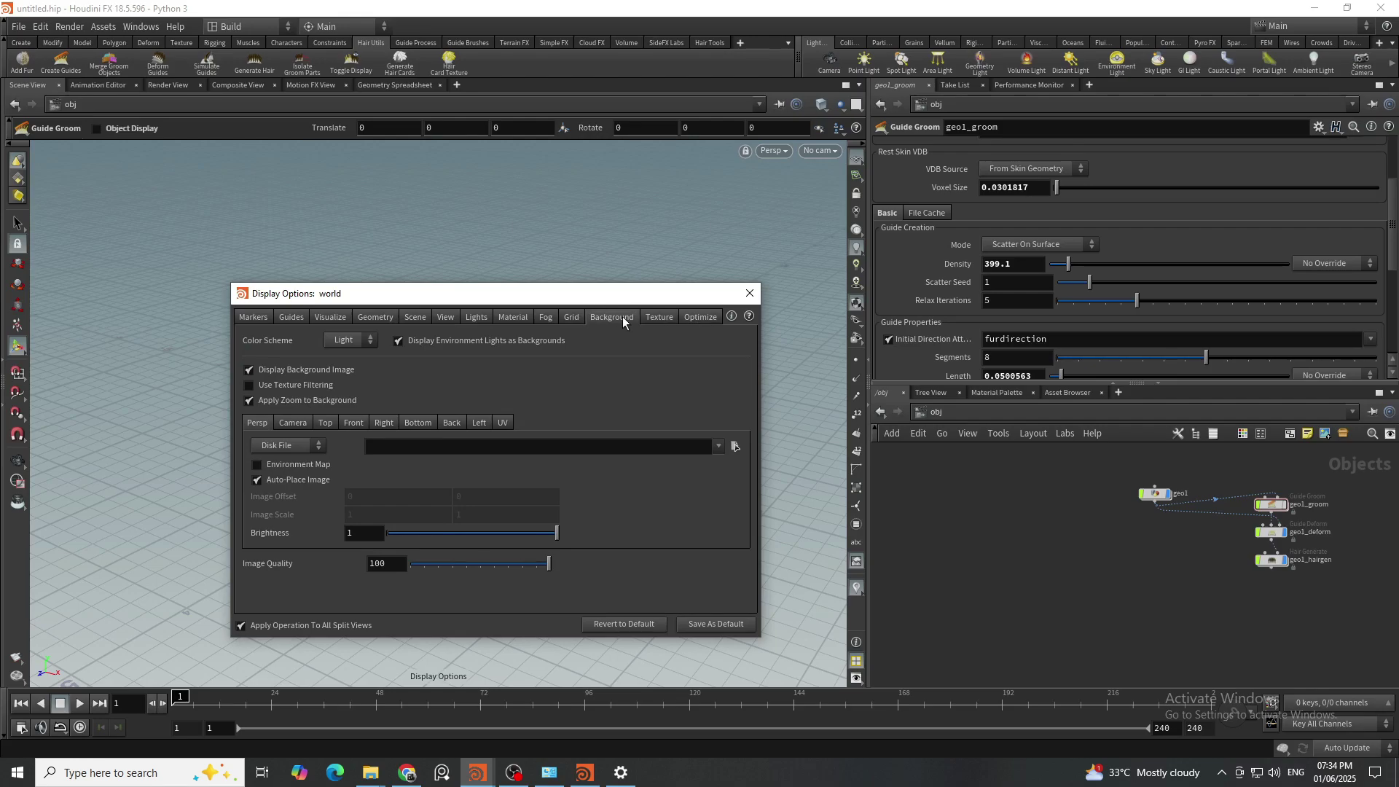
{"action": "left_click", "coordinate": [344, 341]}
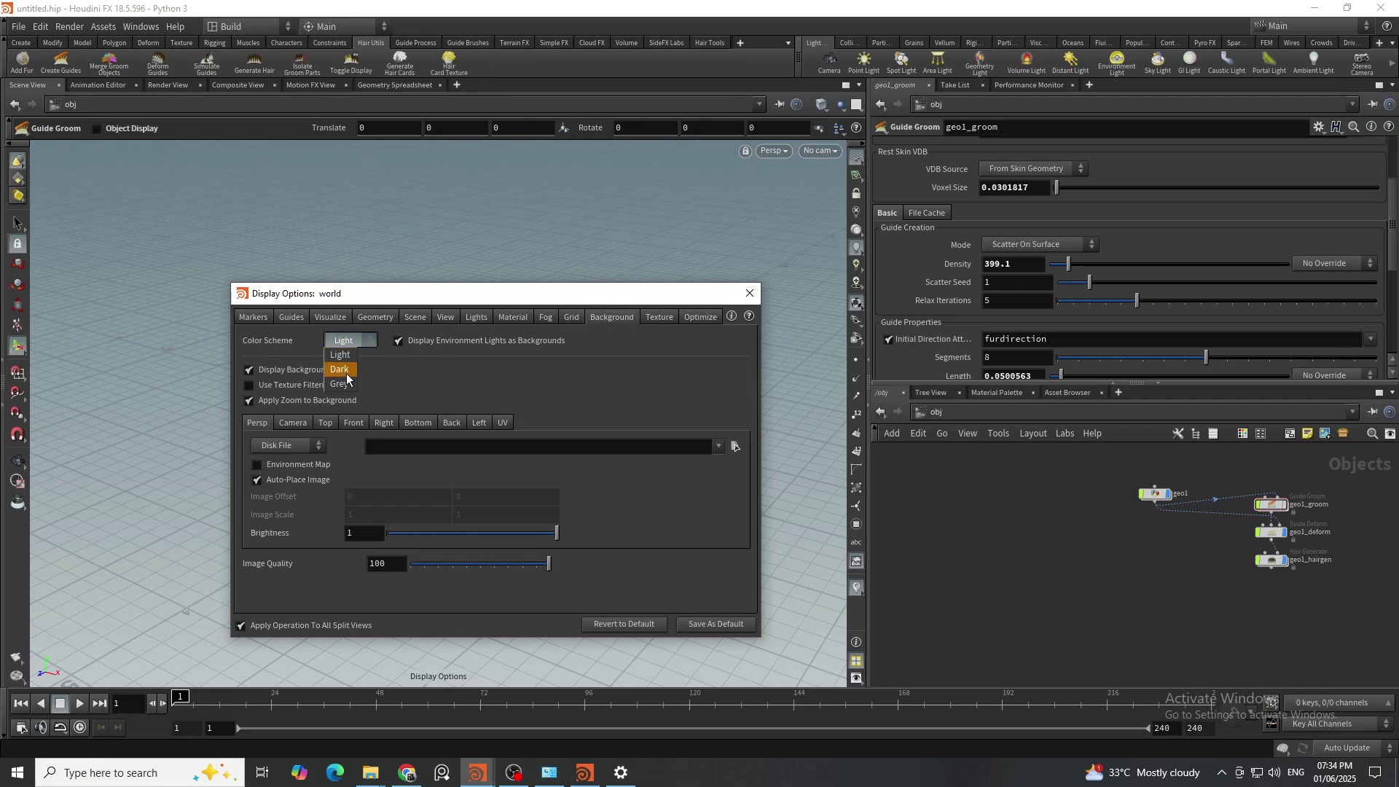
{"action": "left_click", "coordinate": [346, 373]}
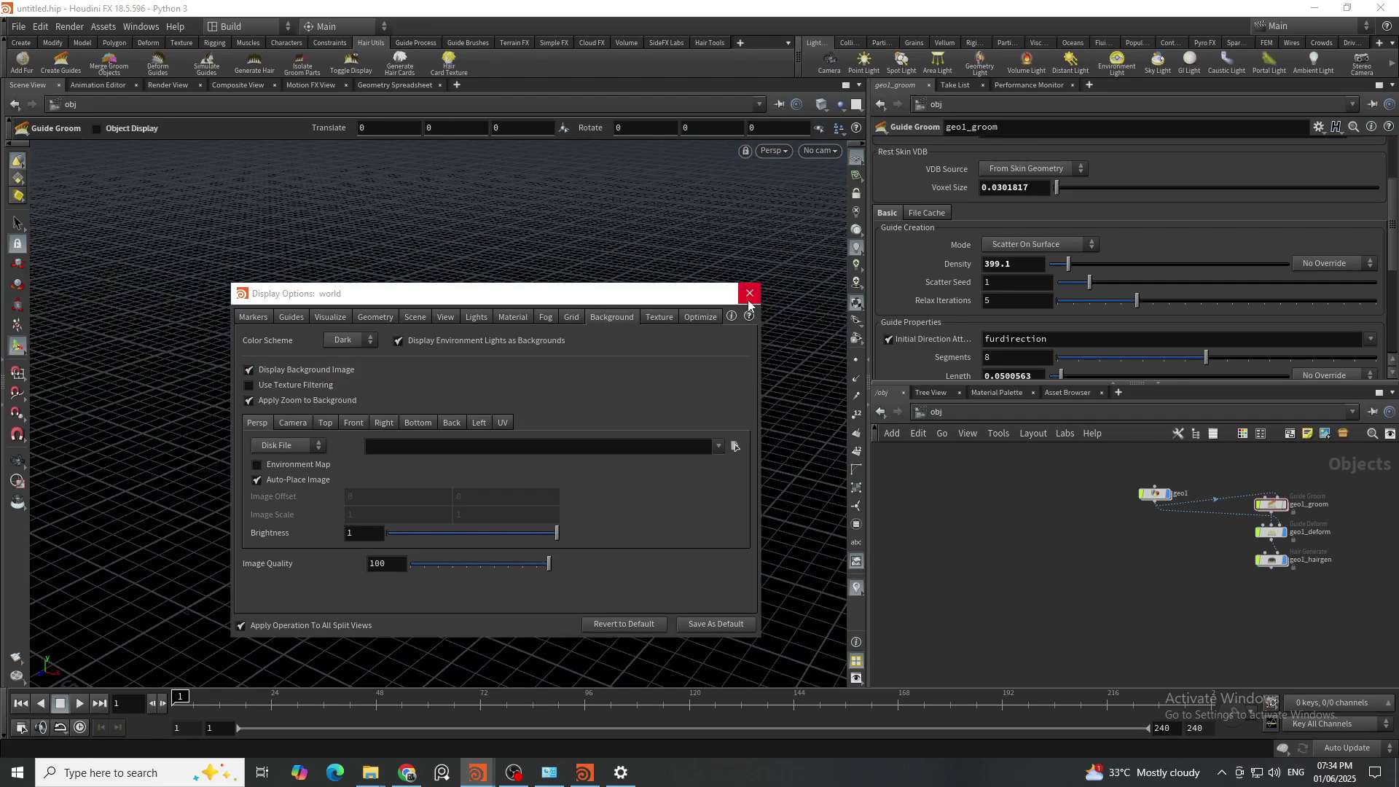
{"action": "left_click", "coordinate": [749, 294]}
{"action": "scroll", "coordinate": [1357, 557], "scroll_direction": "up", "scroll_amount": 5}
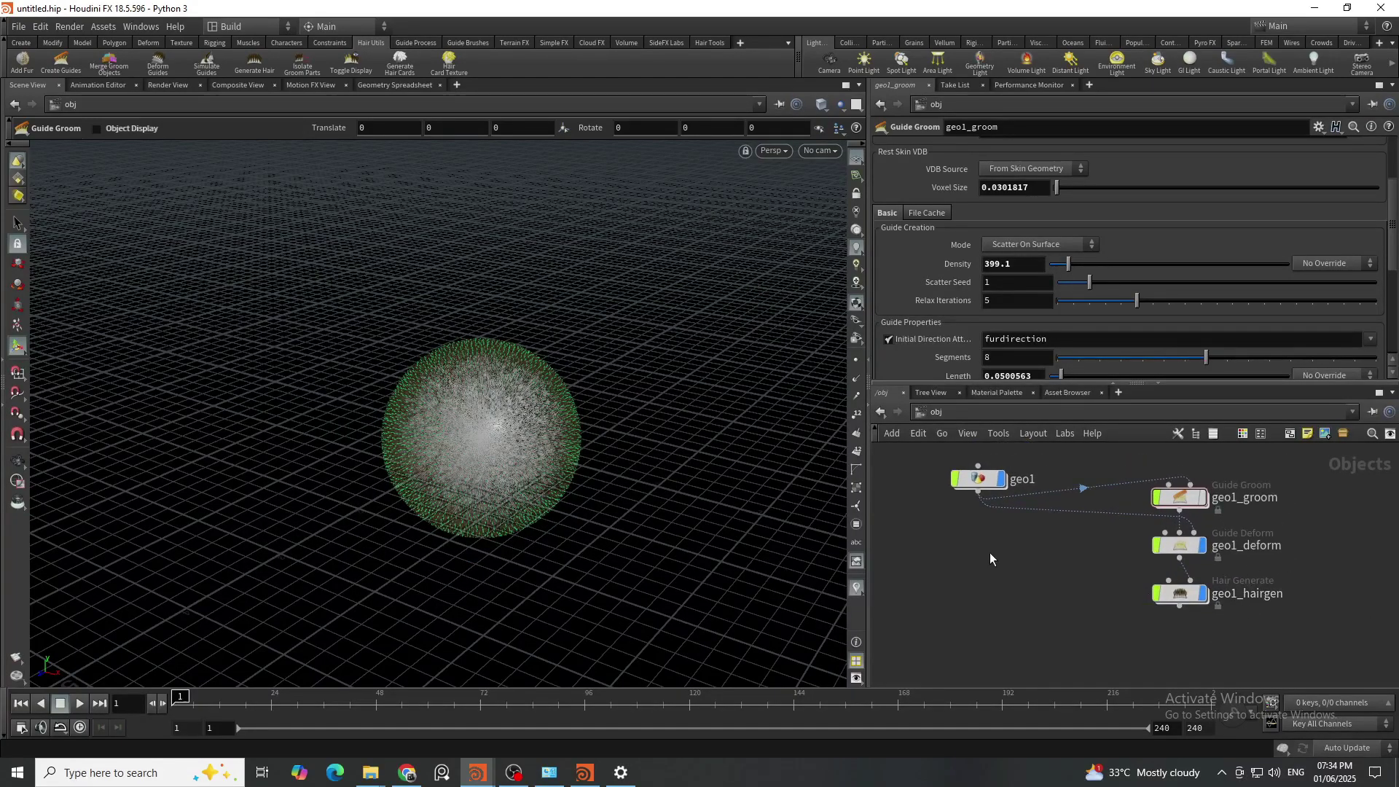
Step: Turn off the display of geo1_hairgen and geo1_deform and space both nodes further down the network
{"action": "left_click", "coordinate": [1202, 594]}
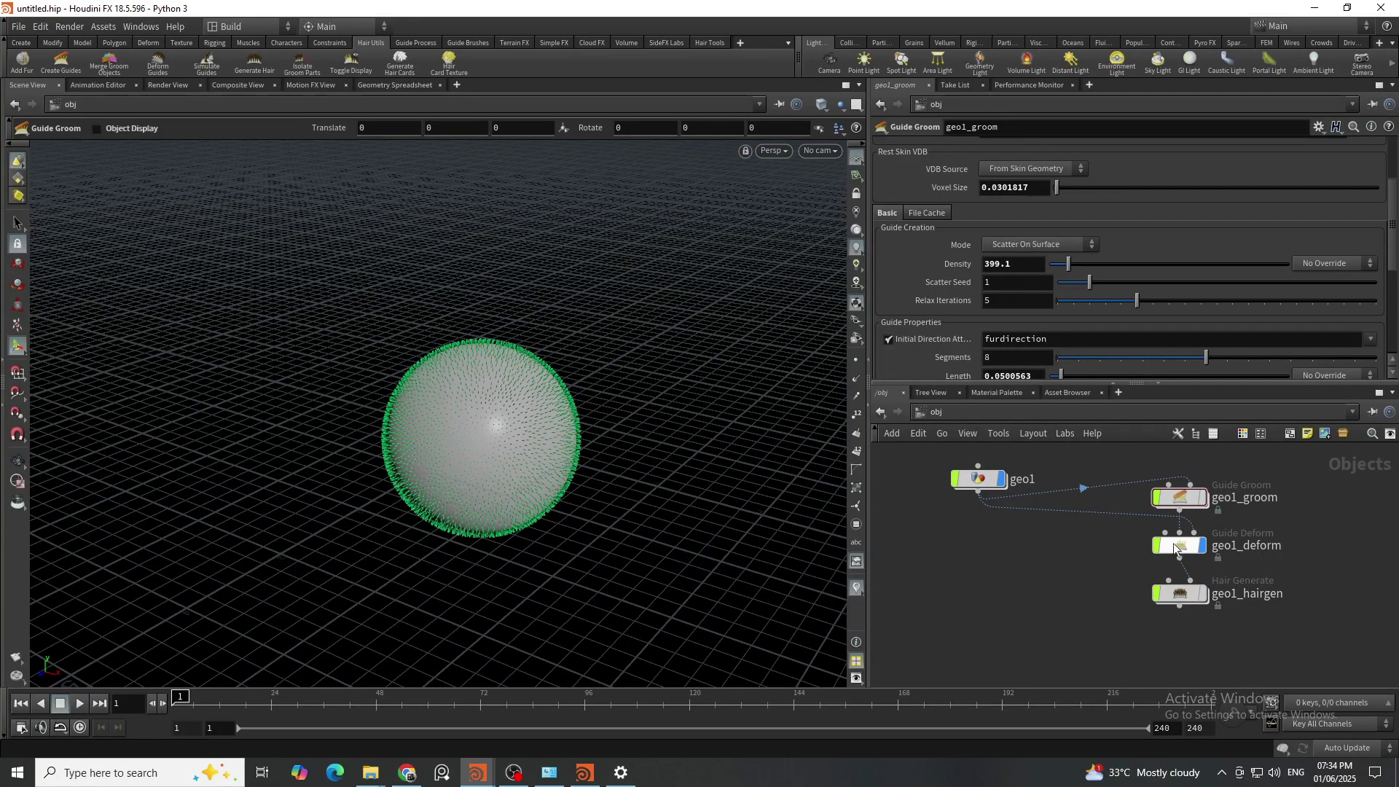
{"action": "left_click", "coordinate": [1203, 547]}
{"action": "left_click_drag", "start_coordinate": [1180, 592], "coordinate": [1180, 635]}
{"action": "scroll", "coordinate": [543, 446], "scroll_direction": "up", "scroll_amount": 4}
{"action": "left_click_drag", "start_coordinate": [494, 450], "coordinate": [531, 431], "text": "alt"}
{"action": "middle_click_drag", "start_coordinate": [531, 430], "coordinate": [595, 409], "text": "alt"}
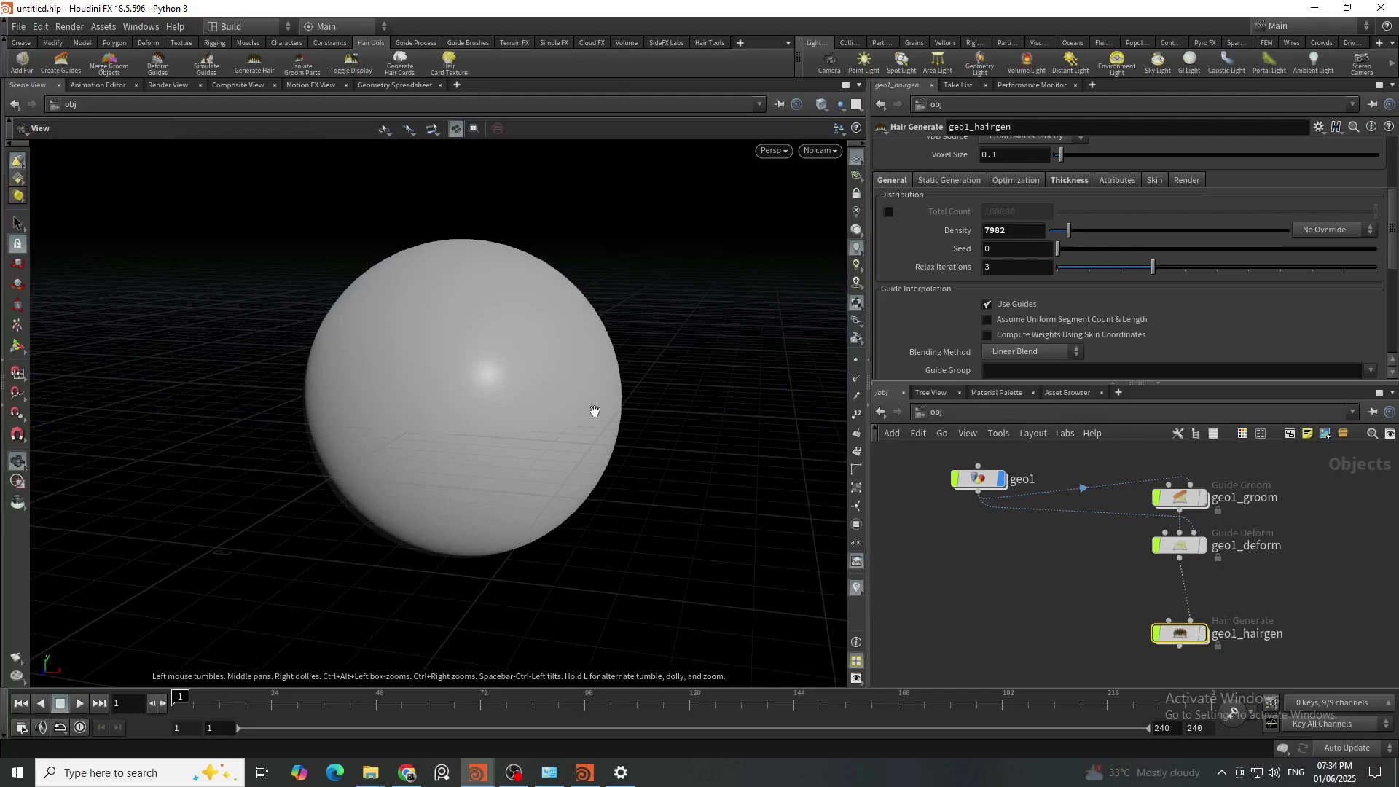
{"action": "scroll", "coordinate": [581, 476], "scroll_direction": "down", "scroll_amount": 2}
{"action": "key", "text": "Escape"}
{"action": "left_click_drag", "start_coordinate": [1196, 550], "coordinate": [1195, 568]}
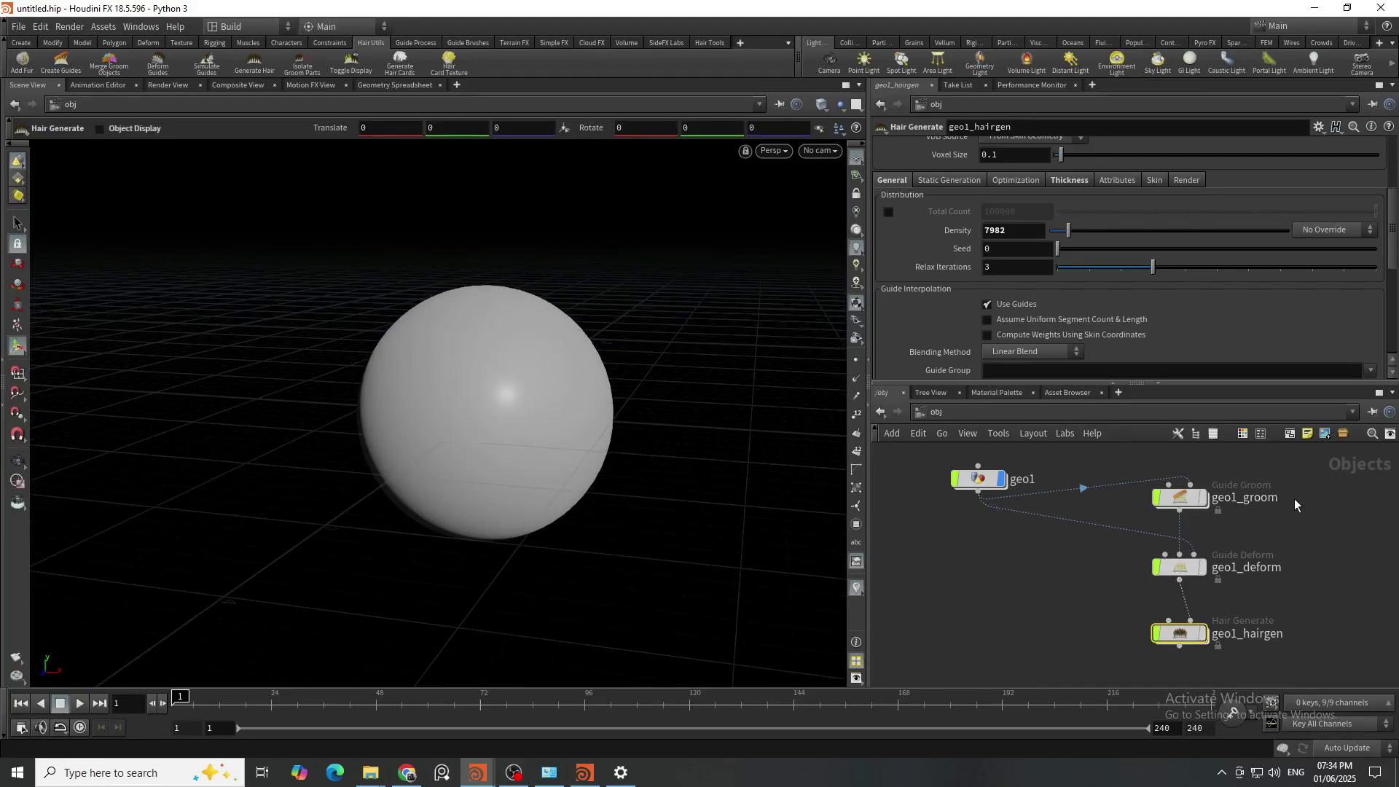
Step: Align geo1_groom, geo1_deform and geo1_hairgen in an evenly spaced vertical column, leaving the groom guides hidden
{"action": "left_click_drag", "start_coordinate": [1274, 519], "coordinate": [1090, 467]}
{"action": "left_click_drag", "start_coordinate": [1179, 501], "coordinate": [1201, 488]}
{"action": "left_click", "coordinate": [1228, 488]}
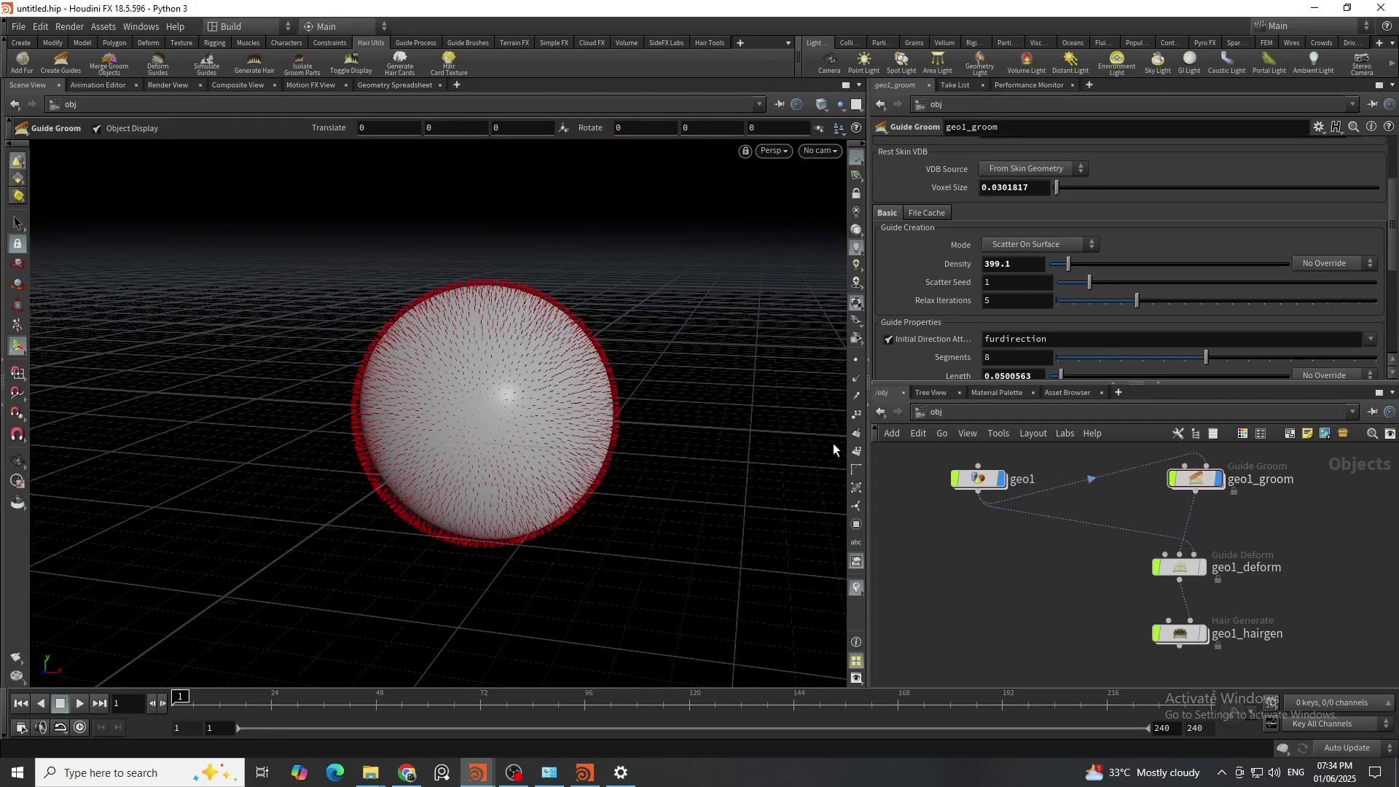
{"action": "left_click", "coordinate": [1215, 478]}
{"action": "left_click", "coordinate": [1198, 572]}
{"action": "left_click_drag", "start_coordinate": [1166, 567], "coordinate": [1181, 565]}
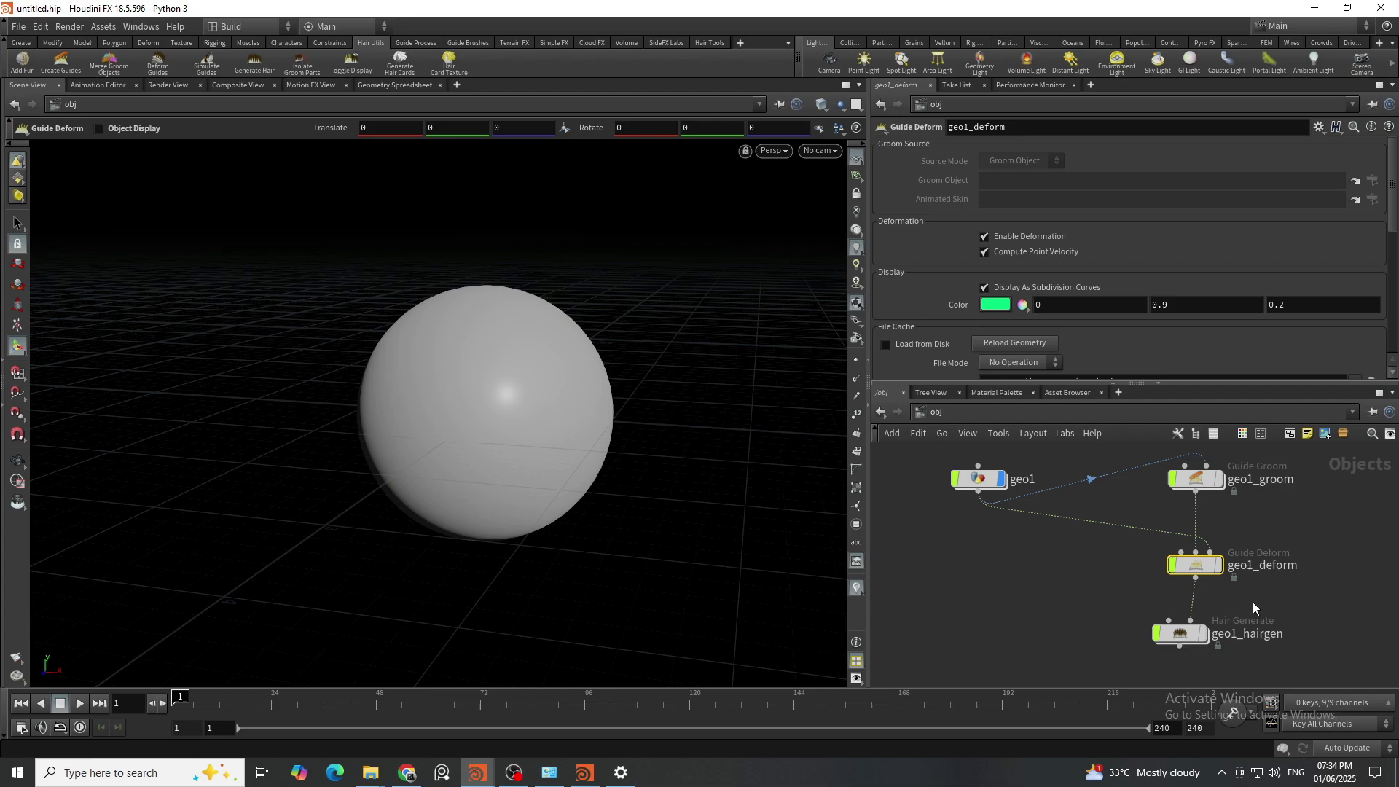
{"action": "left_click", "coordinate": [1179, 633]}
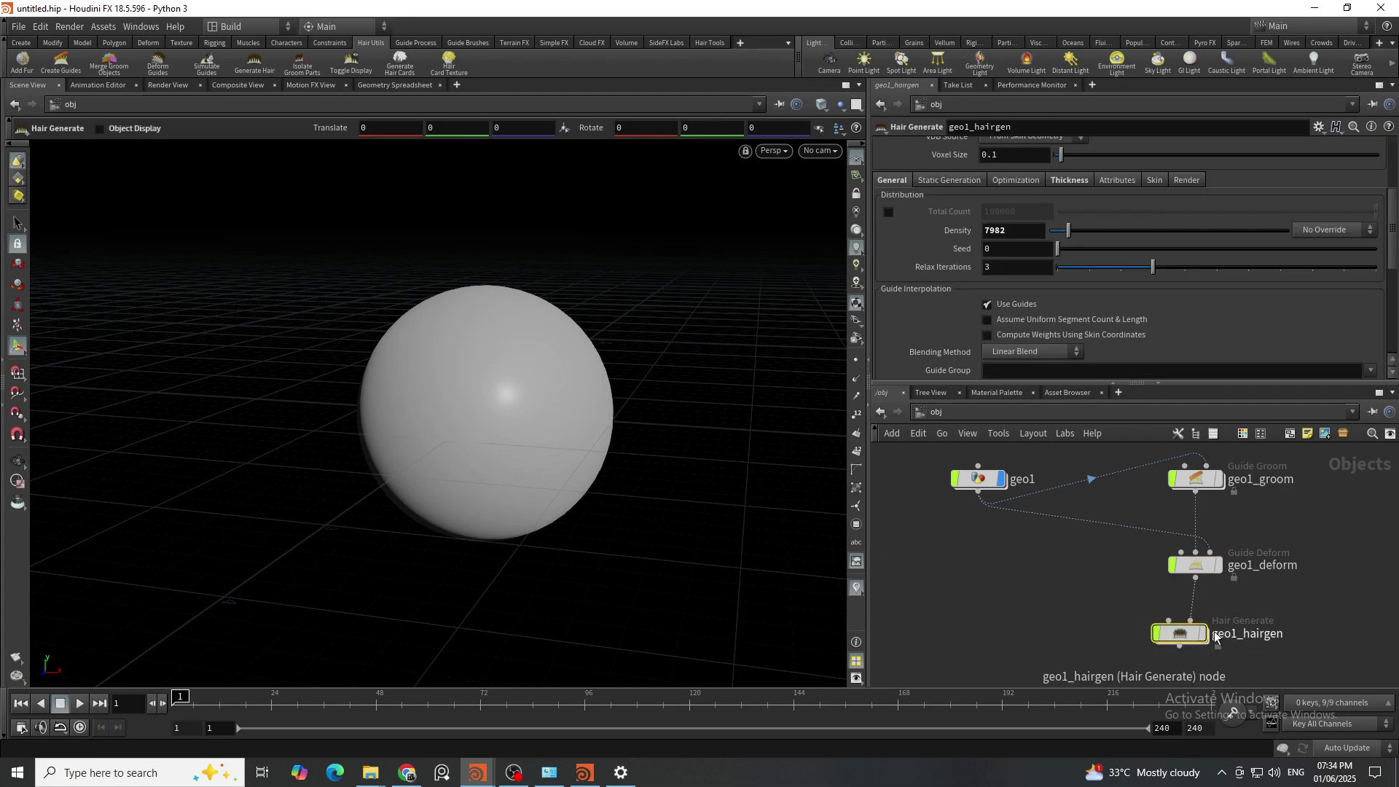
{"action": "left_click_drag", "start_coordinate": [1166, 634], "coordinate": [1181, 650]}
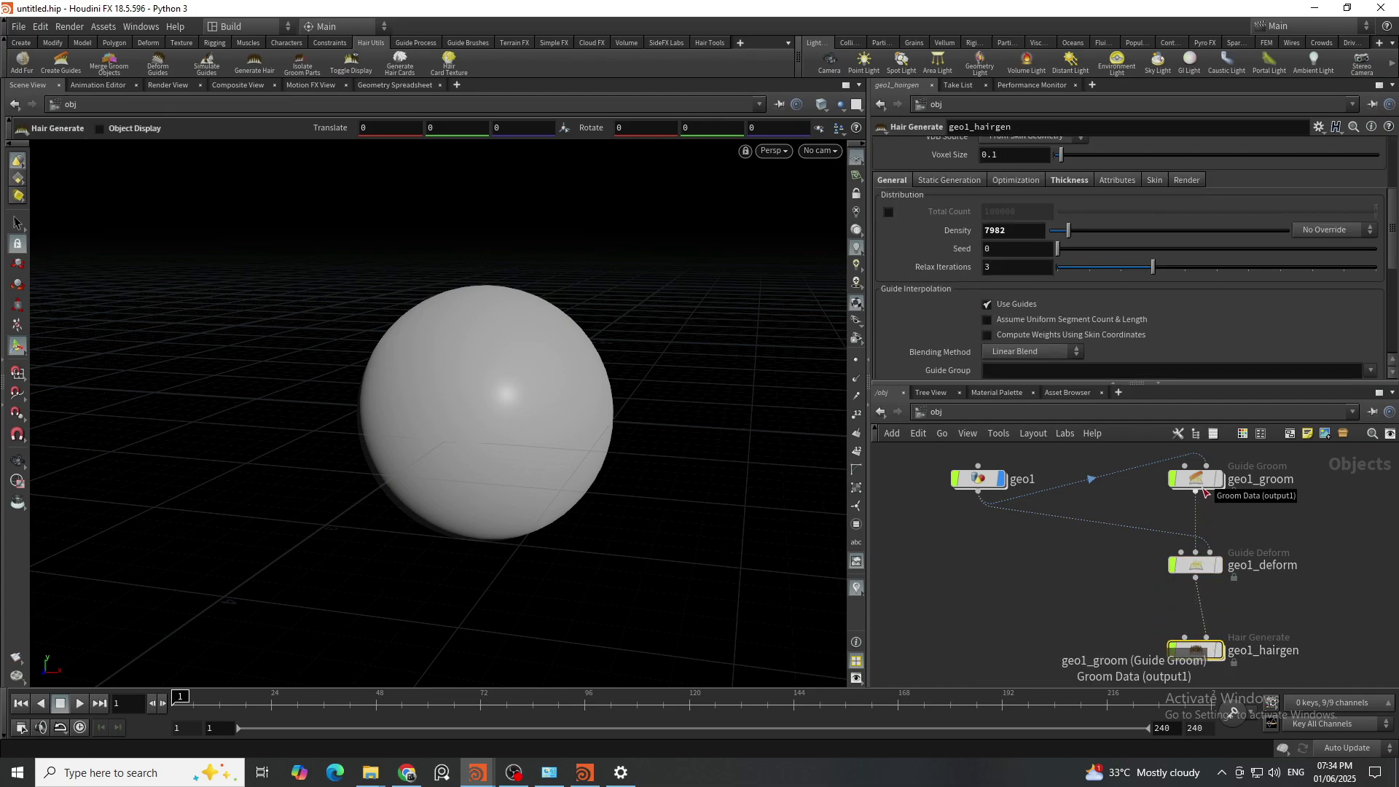
{"action": "left_click", "coordinate": [1098, 662]}
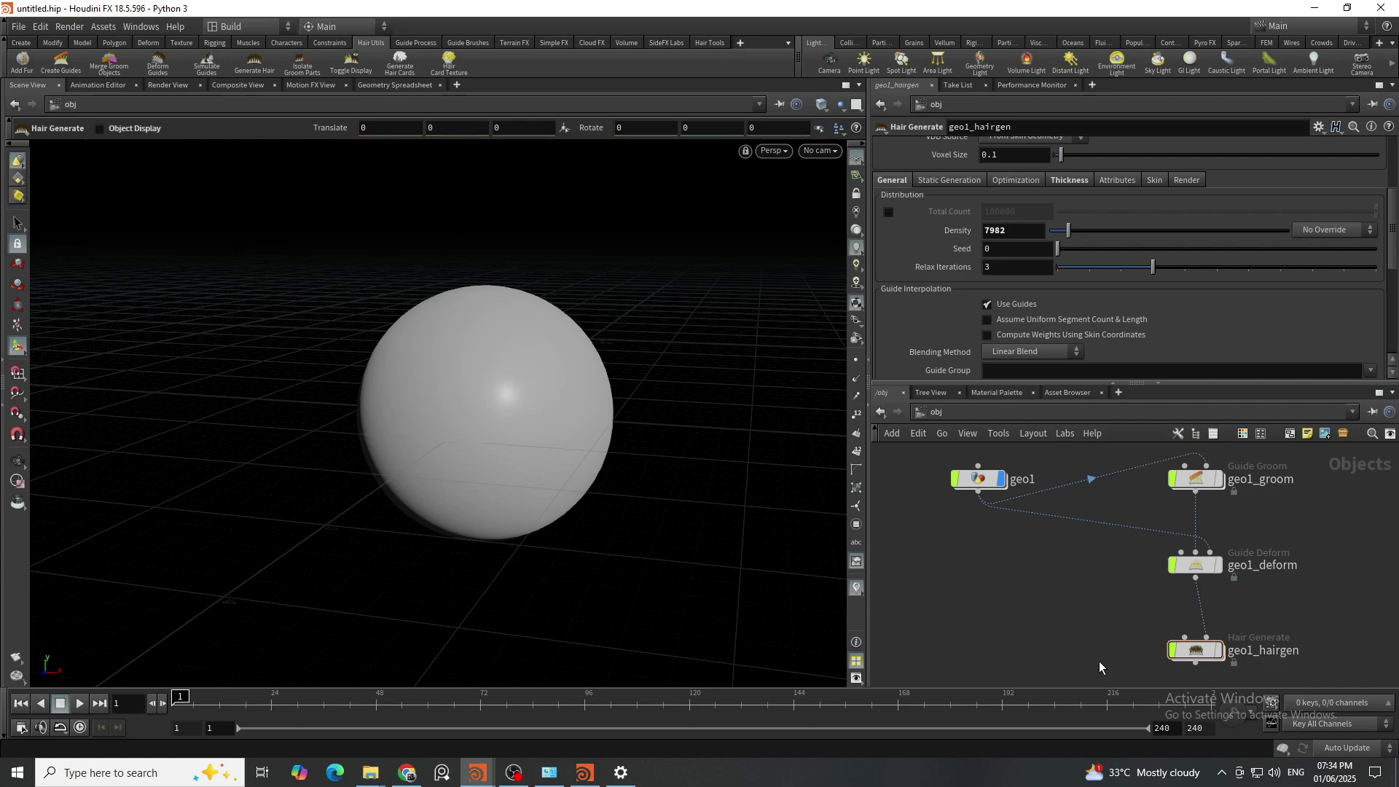
Step: Turn on the display of geo1_groom and select the node to show its parameters
{"action": "scroll", "coordinate": [1030, 624], "scroll_direction": "down", "scroll_amount": 2}
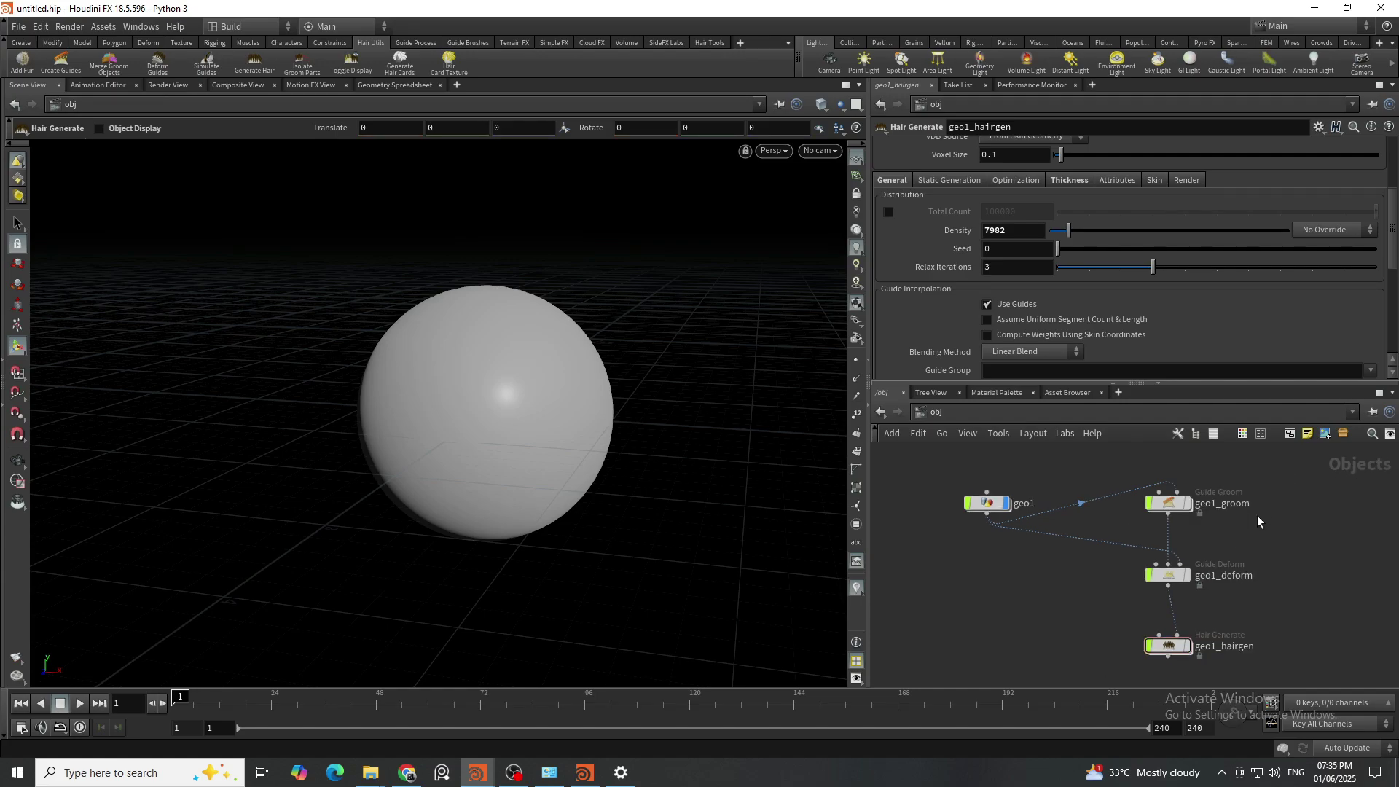
{"action": "middle_click_drag", "start_coordinate": [1257, 514], "coordinate": [1230, 569]}
{"action": "scroll", "coordinate": [1230, 569], "scroll_direction": "up", "scroll_amount": 3}
{"action": "left_click", "coordinate": [1140, 552]}
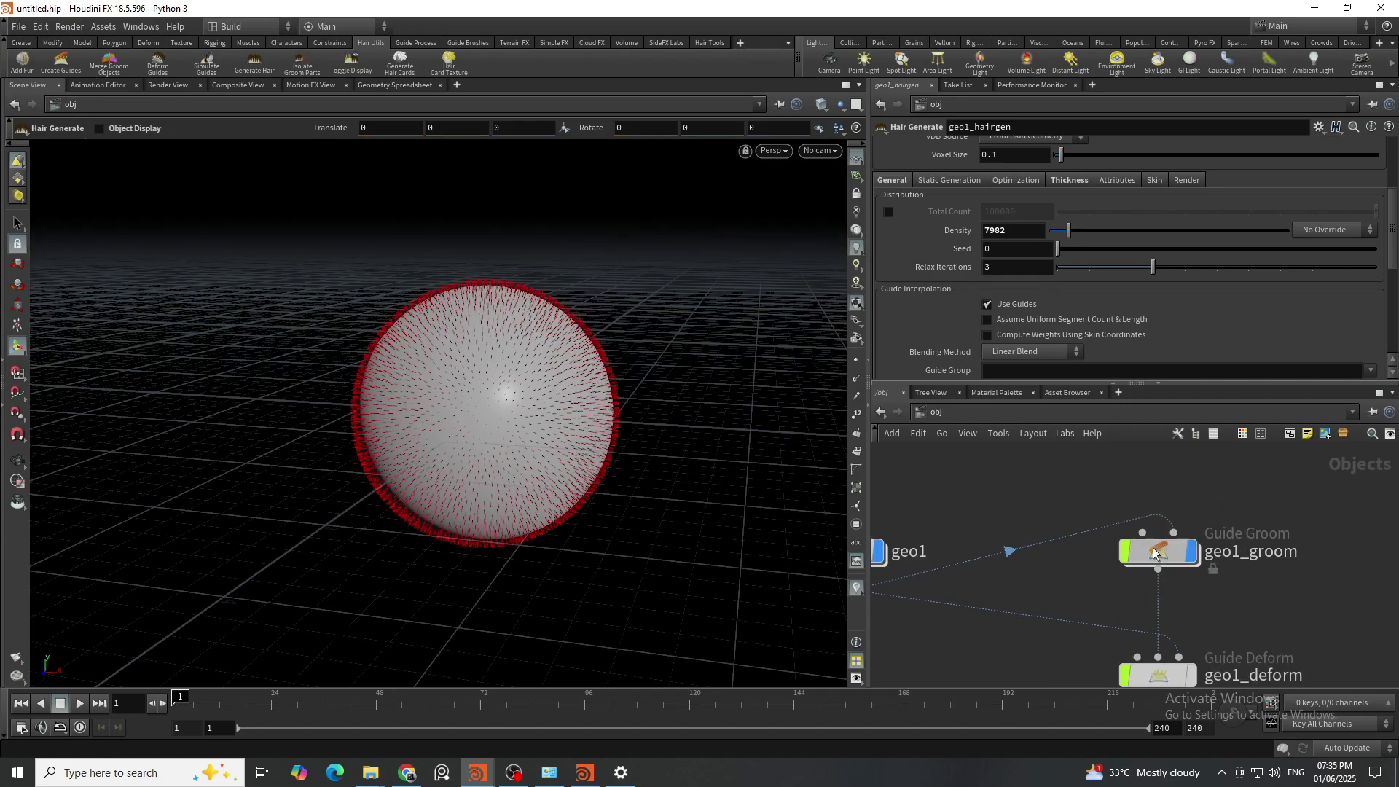
{"action": "scroll", "coordinate": [390, 359], "scroll_direction": "up", "scroll_amount": 4}
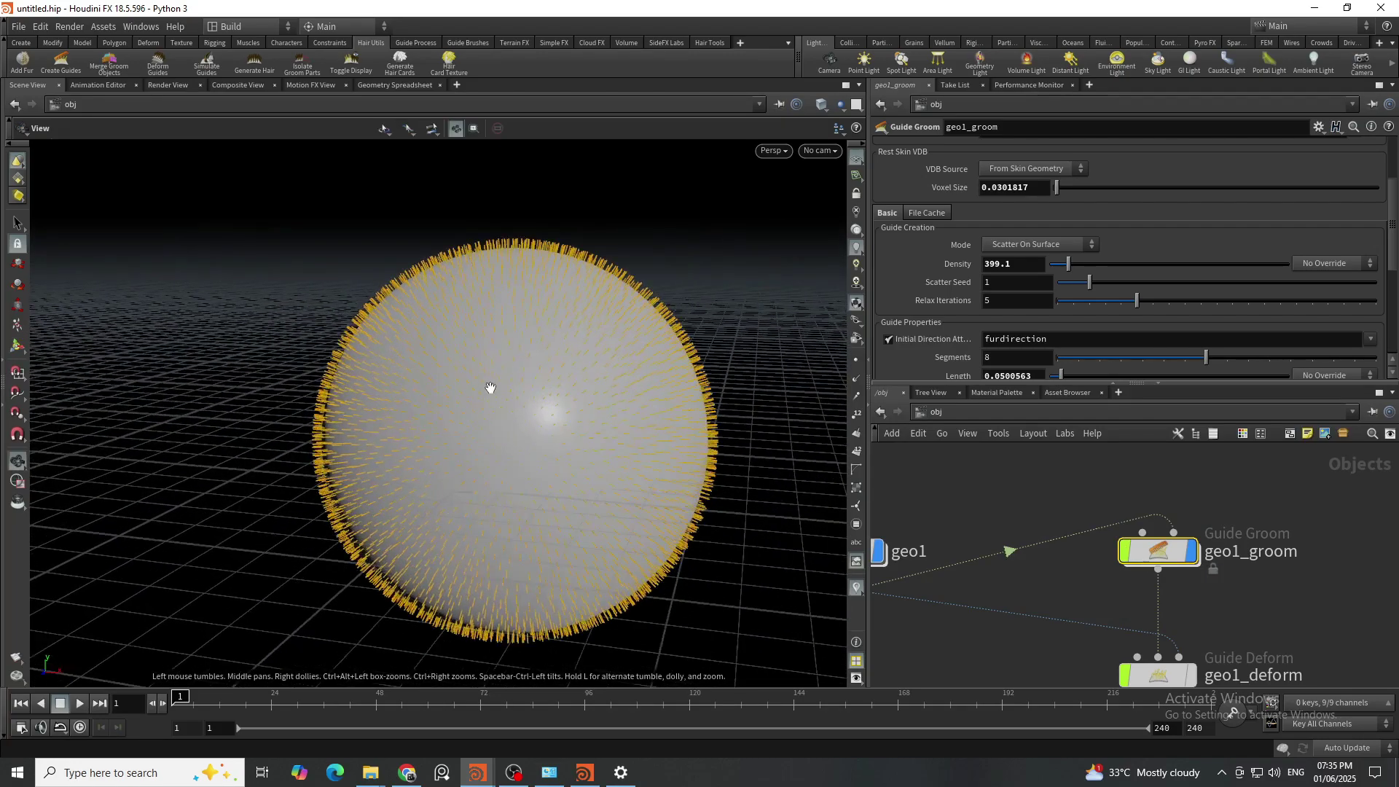
{"action": "left_click", "coordinate": [1011, 492]}
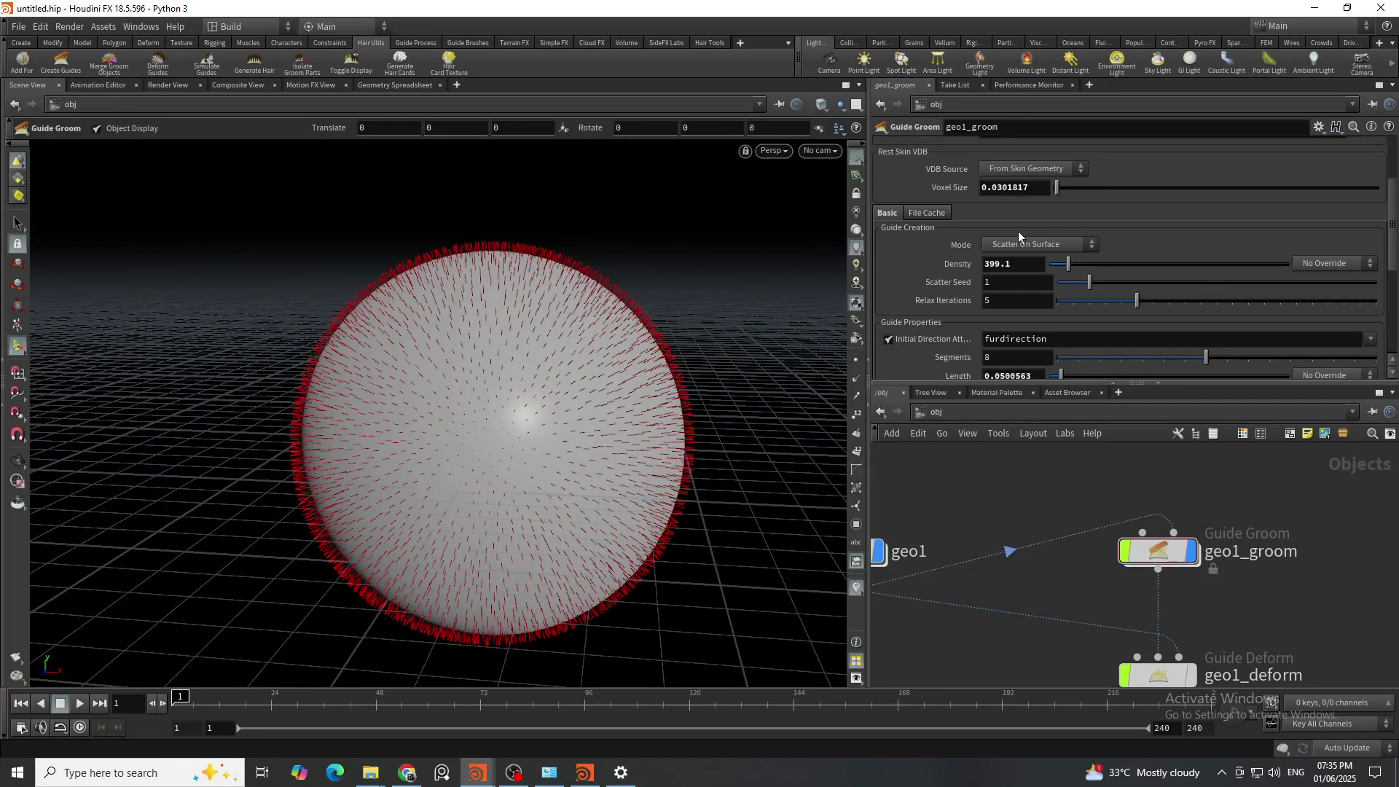
Step: Move geo1 higher in the network and review the rest skin and VDB Source options of geo1_groom
{"action": "scroll", "coordinate": [1001, 139], "scroll_direction": "up", "scroll_amount": 3}
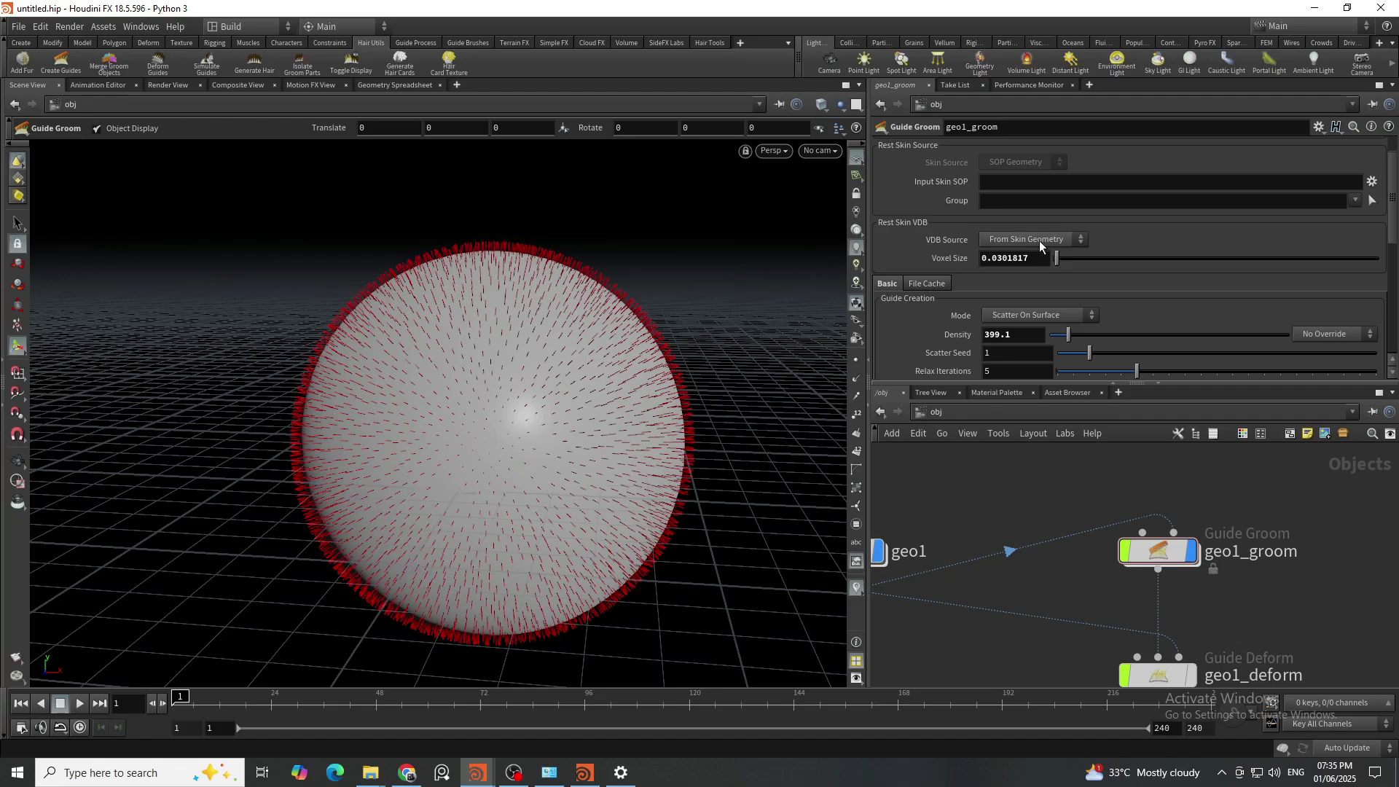
{"action": "scroll", "coordinate": [1196, 620], "scroll_direction": "down", "scroll_amount": 5}
{"action": "scroll", "coordinate": [1107, 605], "scroll_direction": "up", "scroll_amount": 3}
{"action": "left_click_drag", "start_coordinate": [1021, 585], "coordinate": [1014, 526]}
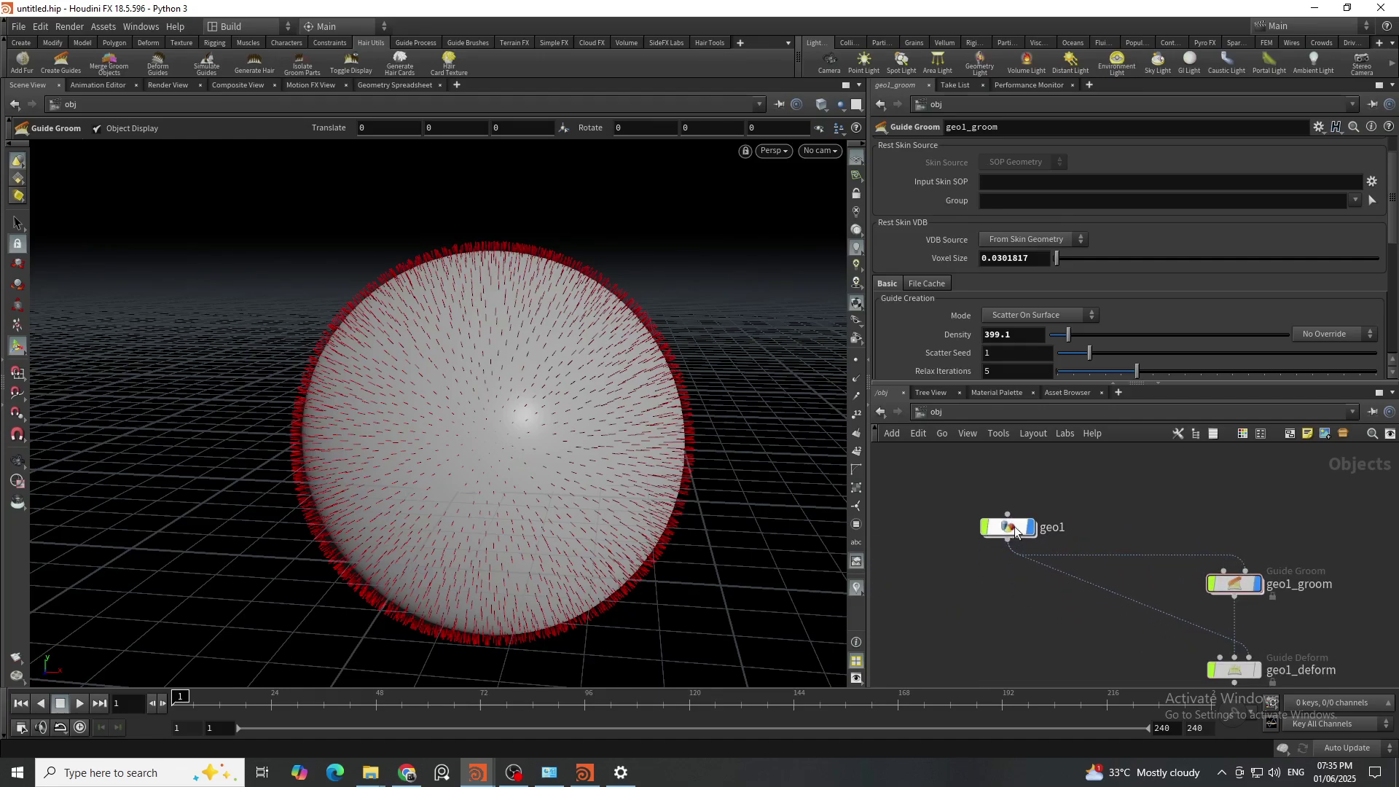
{"action": "left_click", "coordinate": [1234, 583]}
{"action": "left_click", "coordinate": [1022, 239]}
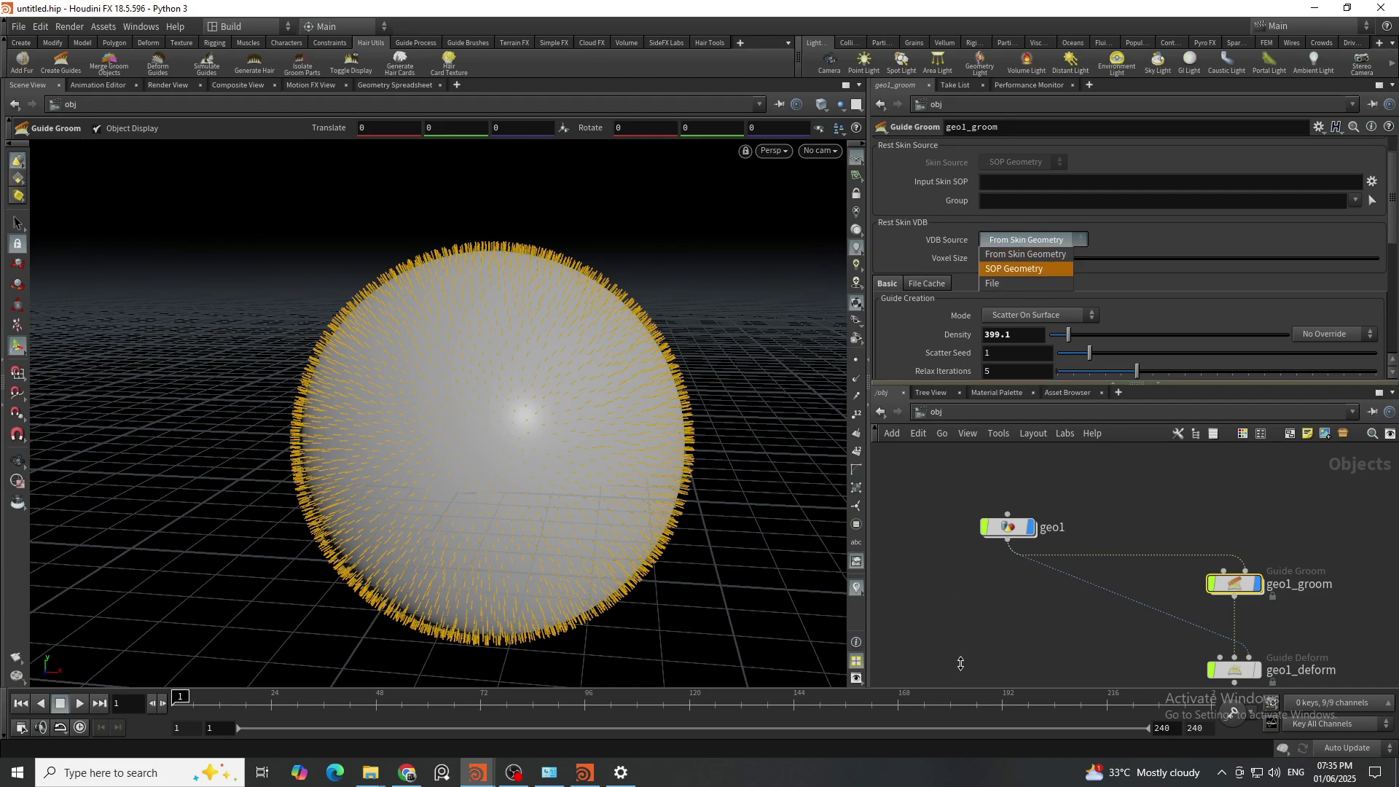
{"action": "key", "text": "Escape"}
Step: Enter the geo1 network containing the sphere node
{"action": "left_click", "coordinate": [1009, 515]}
{"action": "left_click", "coordinate": [1011, 521]}
{"action": "double_click", "coordinate": [1008, 526]}
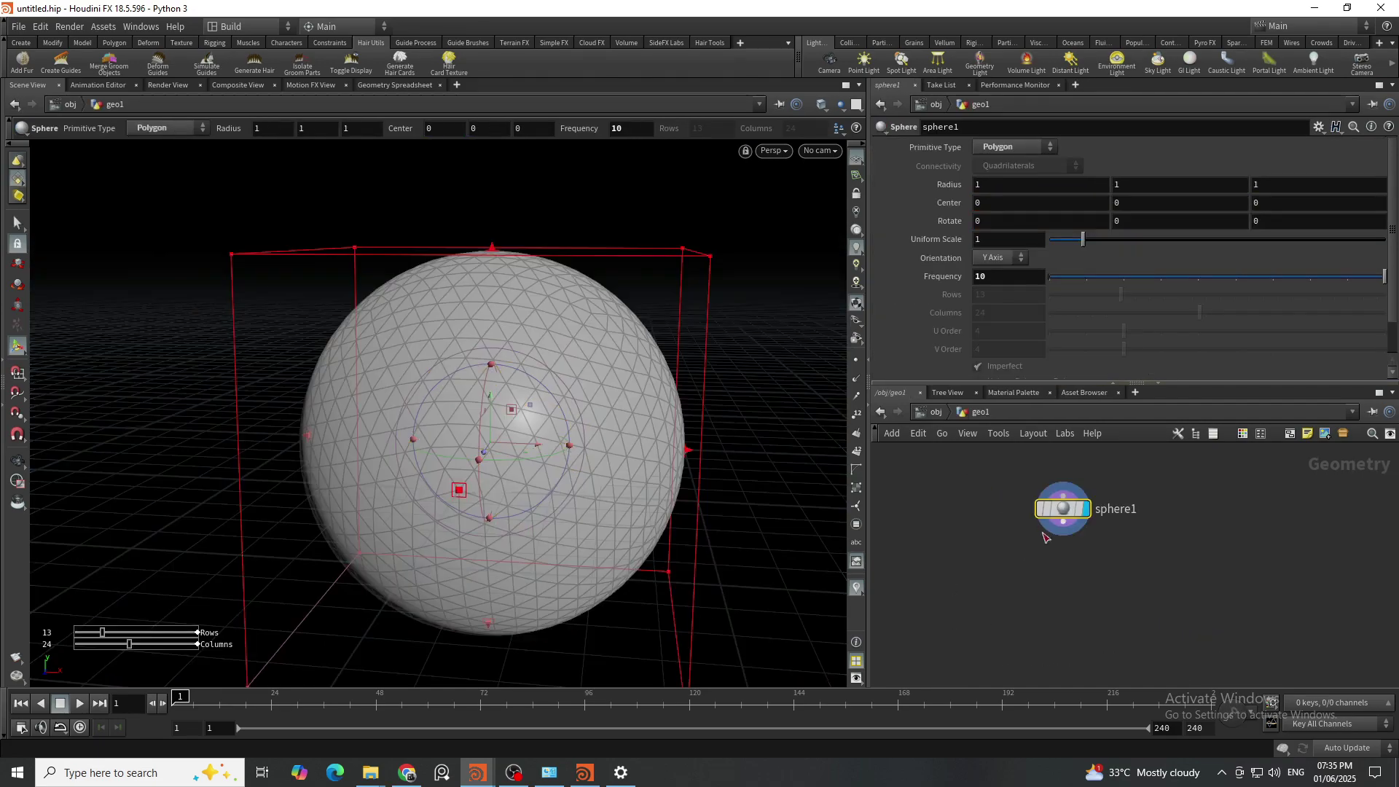
Step: Return to the object level and select geo1_groom to review its VDB Source options
{"action": "left_click", "coordinate": [936, 412]}
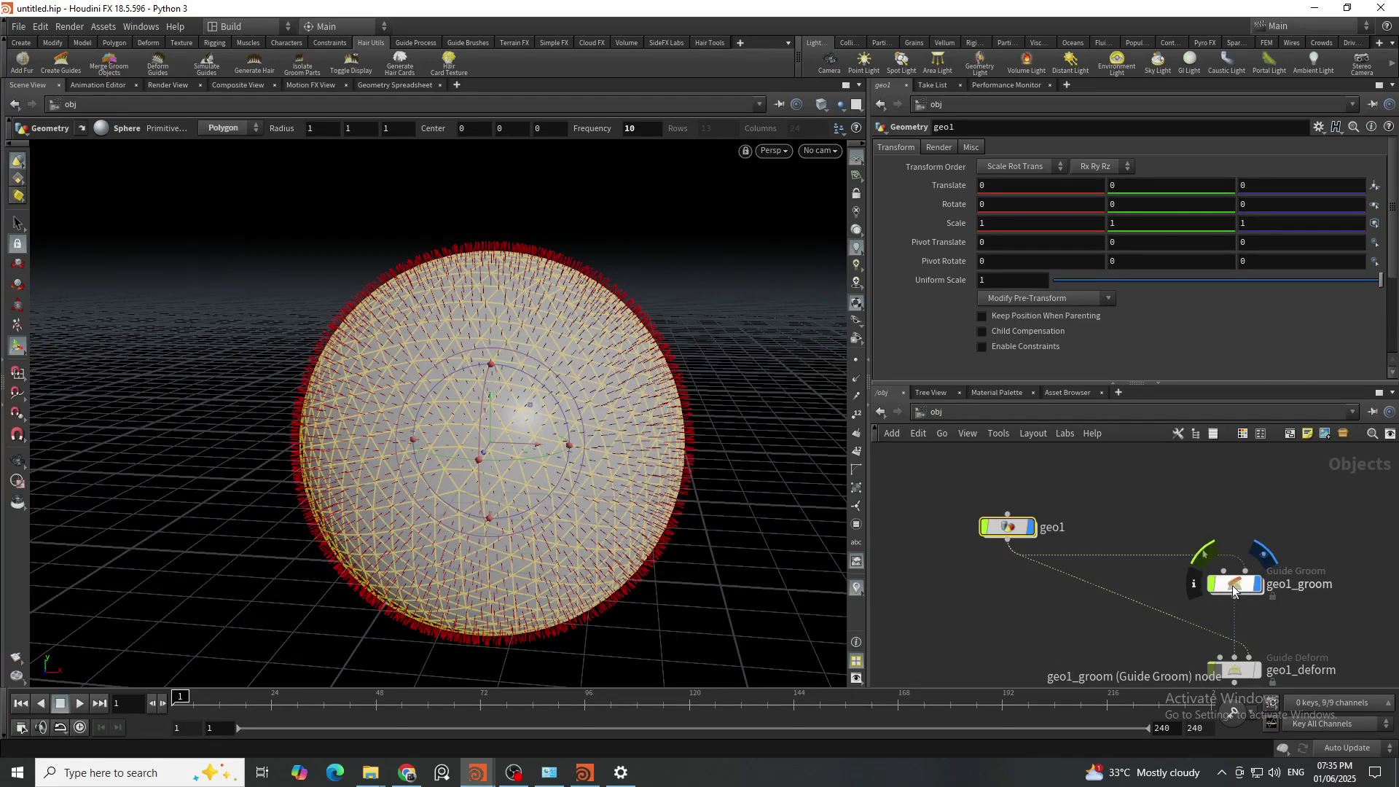
{"action": "left_click_drag", "start_coordinate": [1315, 547], "coordinate": [1245, 604]}
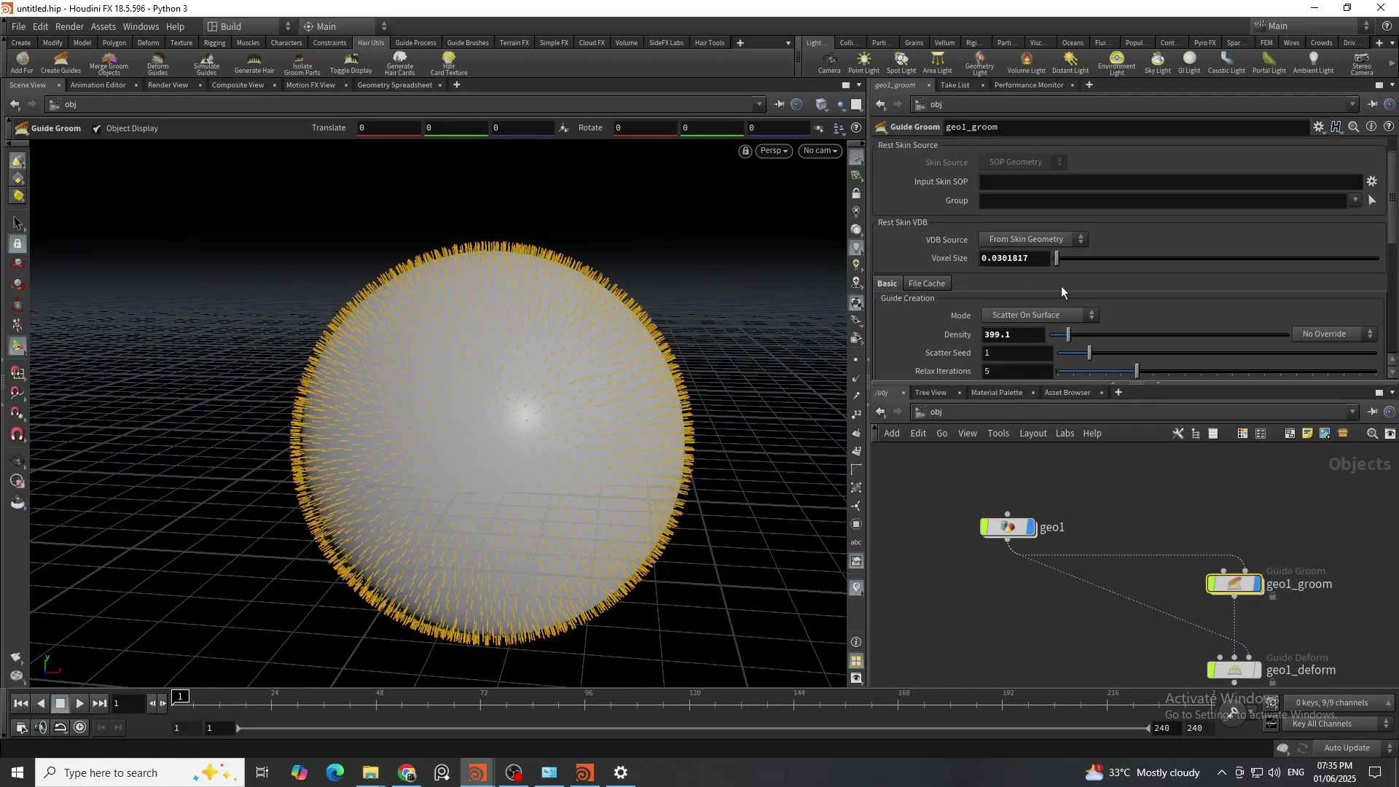
{"action": "left_click", "coordinate": [1031, 240]}
{"action": "left_click", "coordinate": [1320, 506]}
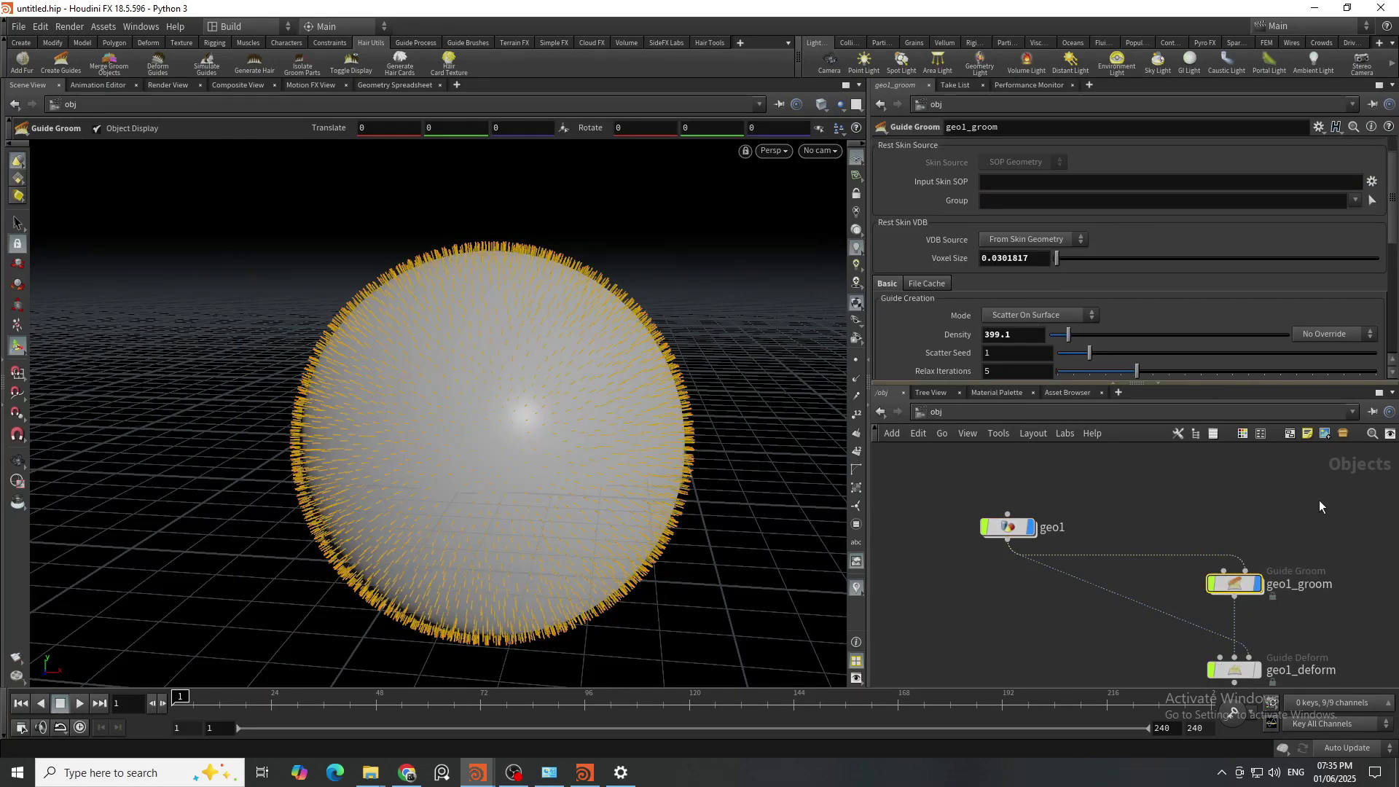
{"action": "middle_click_drag", "start_coordinate": [1320, 506], "coordinate": [1253, 491]}
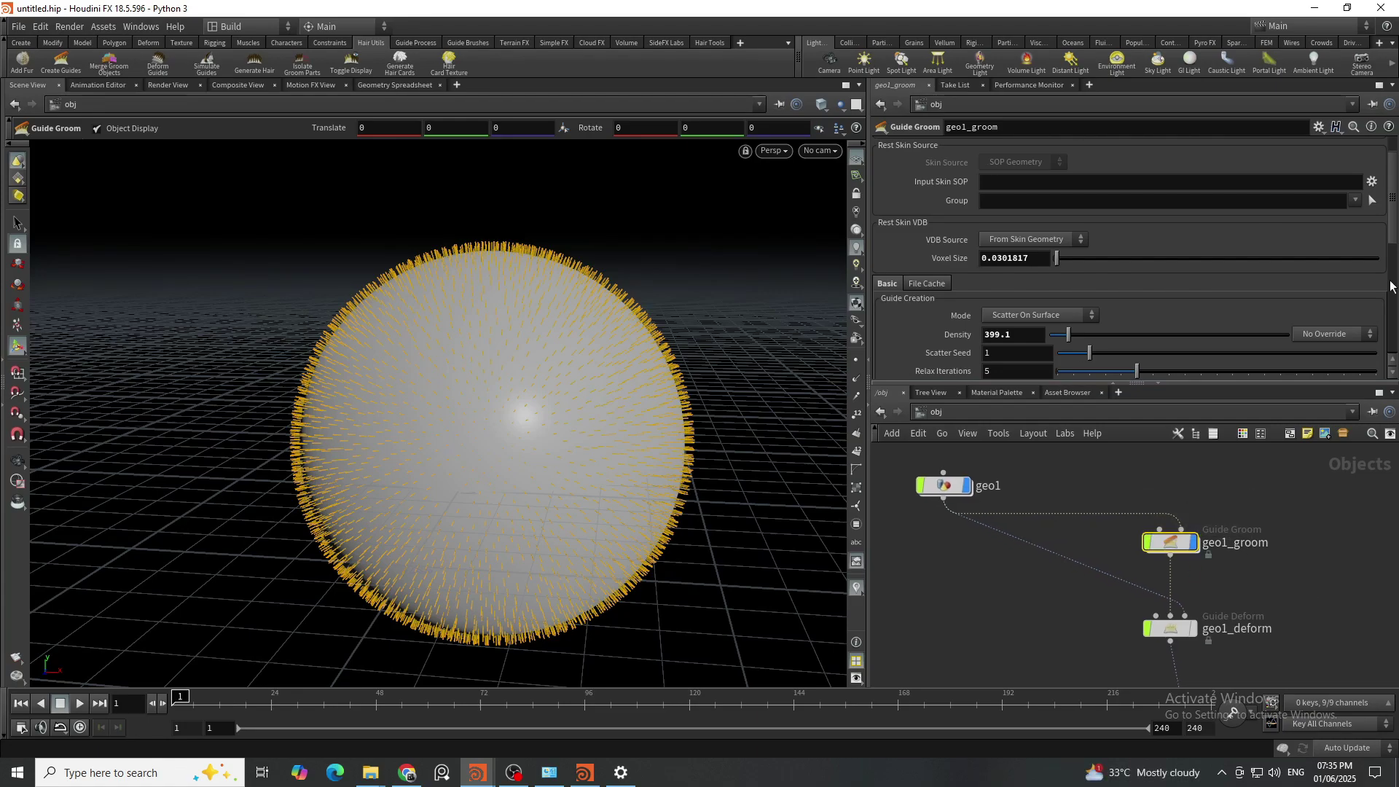
Step: Set the guide creation density of geo1_groom to 10
{"action": "scroll", "coordinate": [1177, 284], "scroll_direction": "down", "scroll_amount": 2}
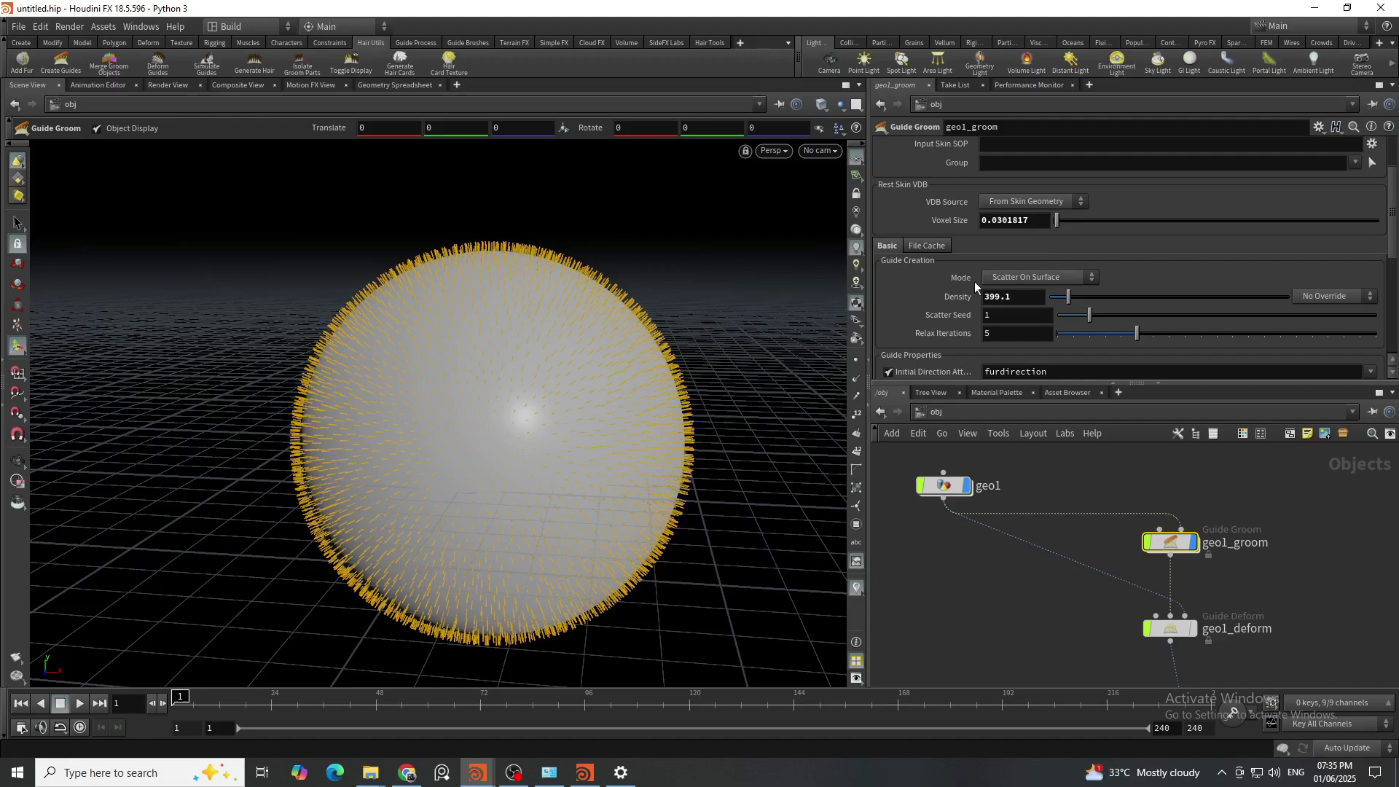
{"action": "scroll", "coordinate": [1195, 260], "scroll_direction": "down", "scroll_amount": 2}
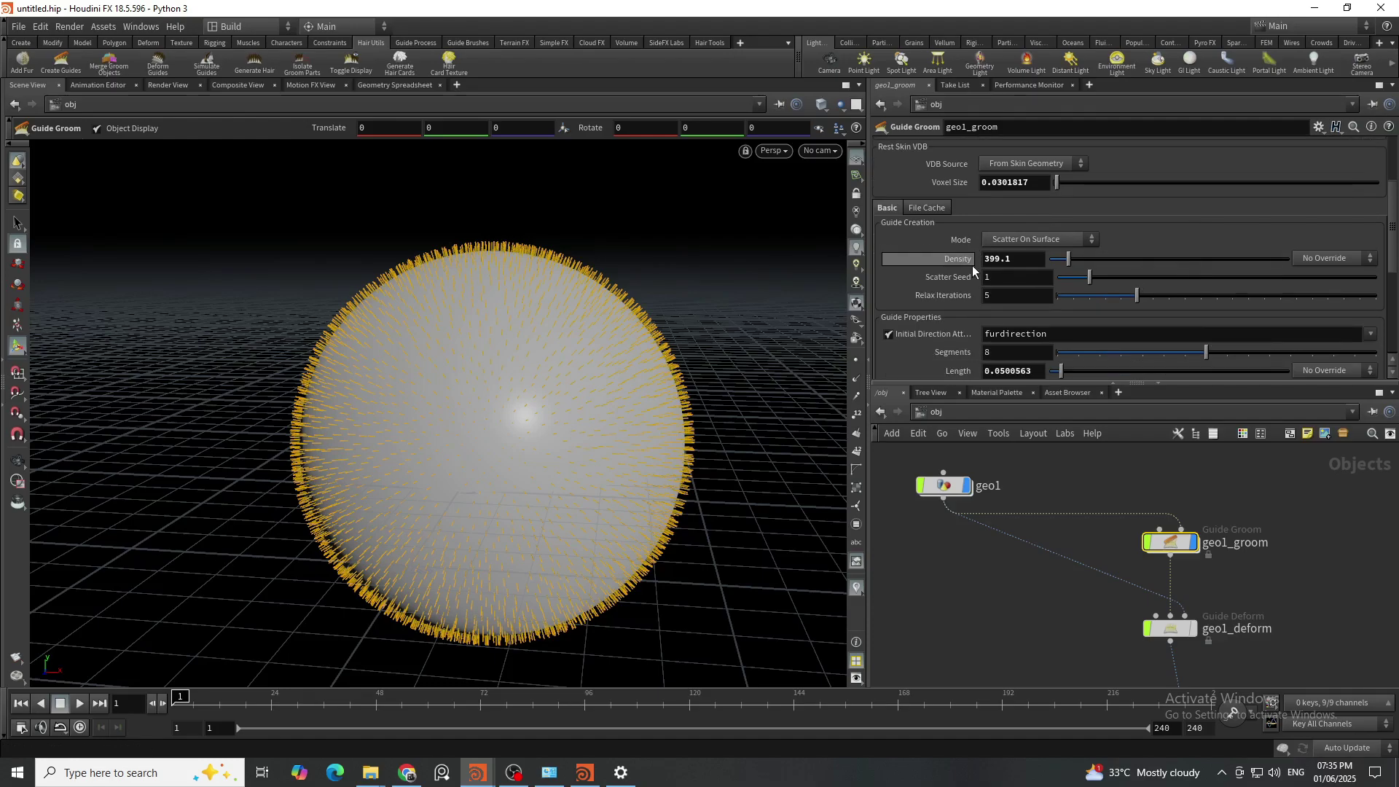
{"action": "left_click", "coordinate": [1033, 260]}
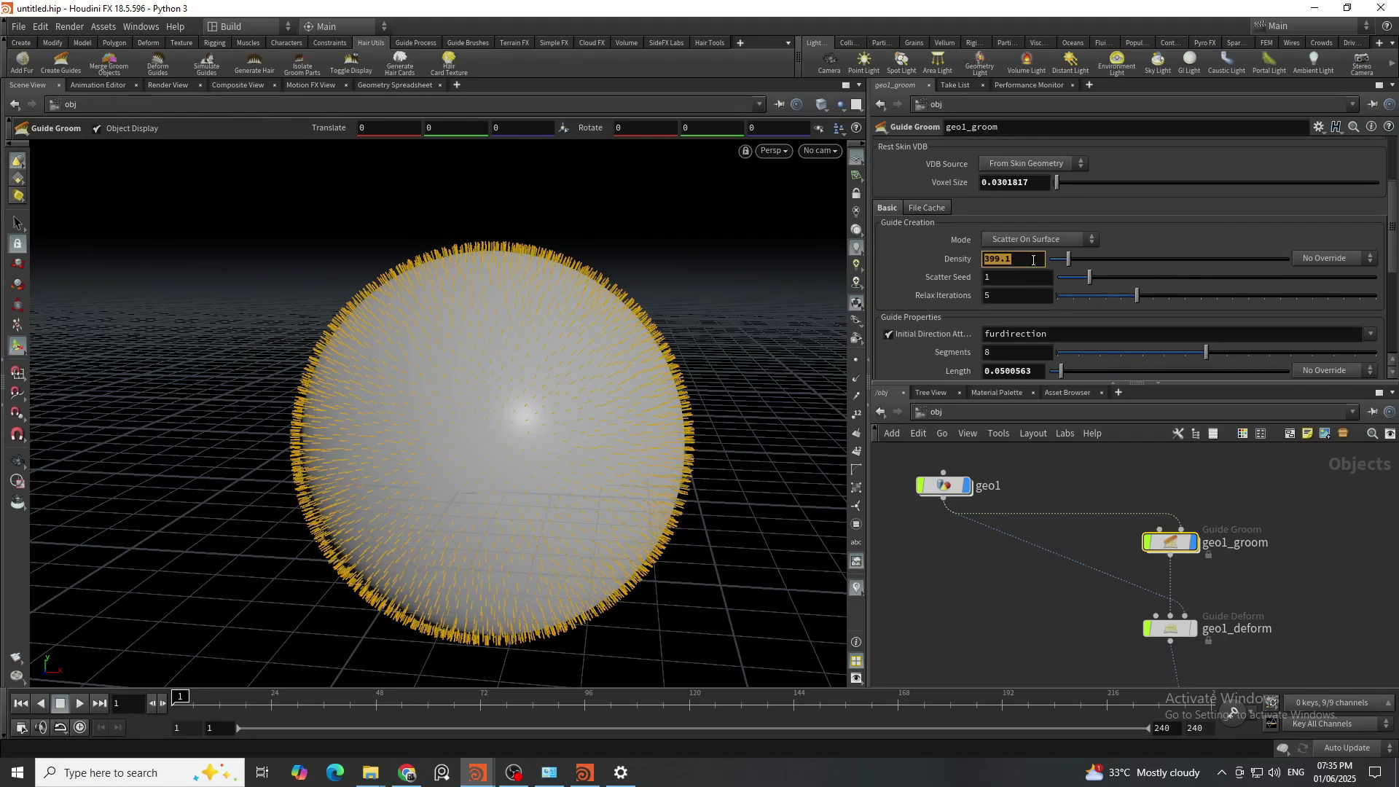
{"action": "type", "text": "10"}
{"action": "key", "text": "Return"}
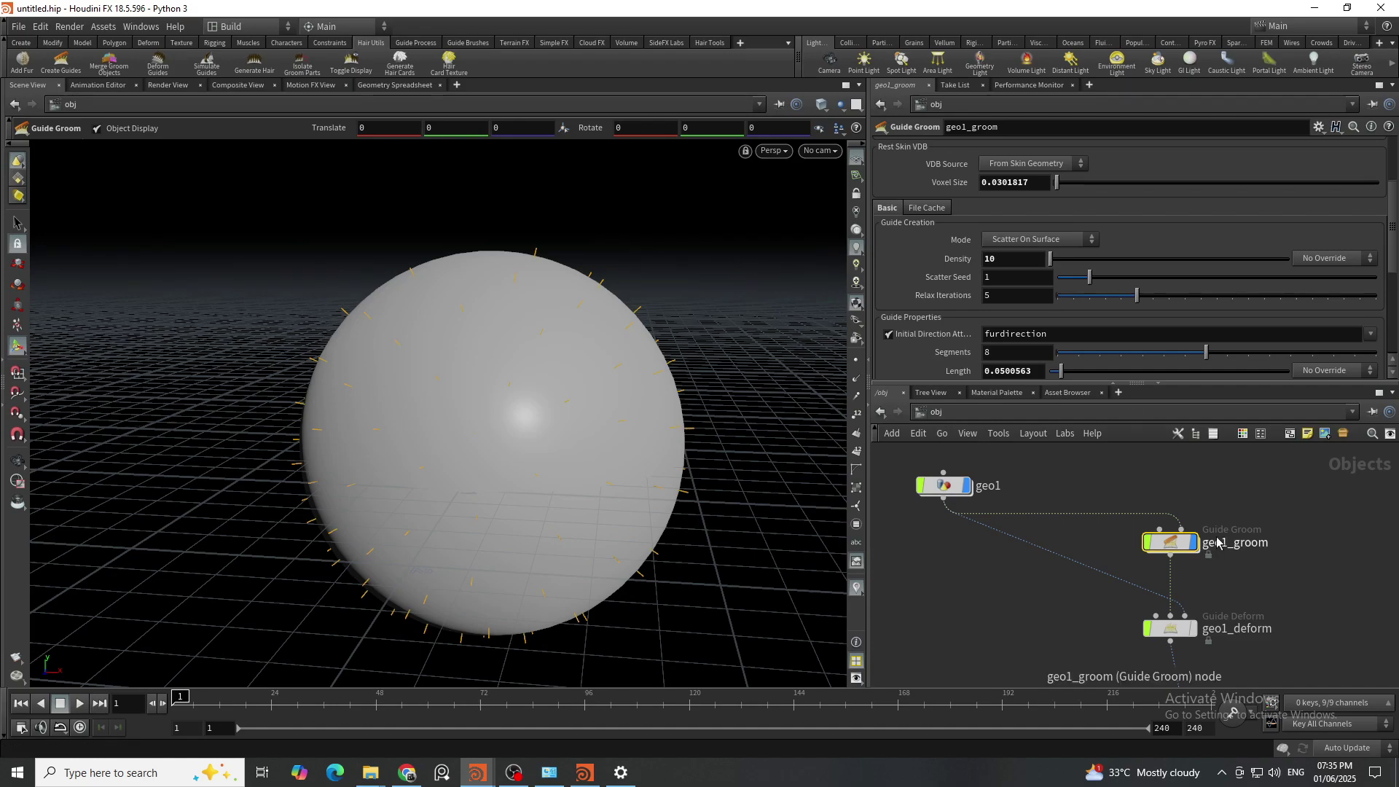
{"action": "left_click_drag", "start_coordinate": [1285, 495], "coordinate": [1143, 561]}
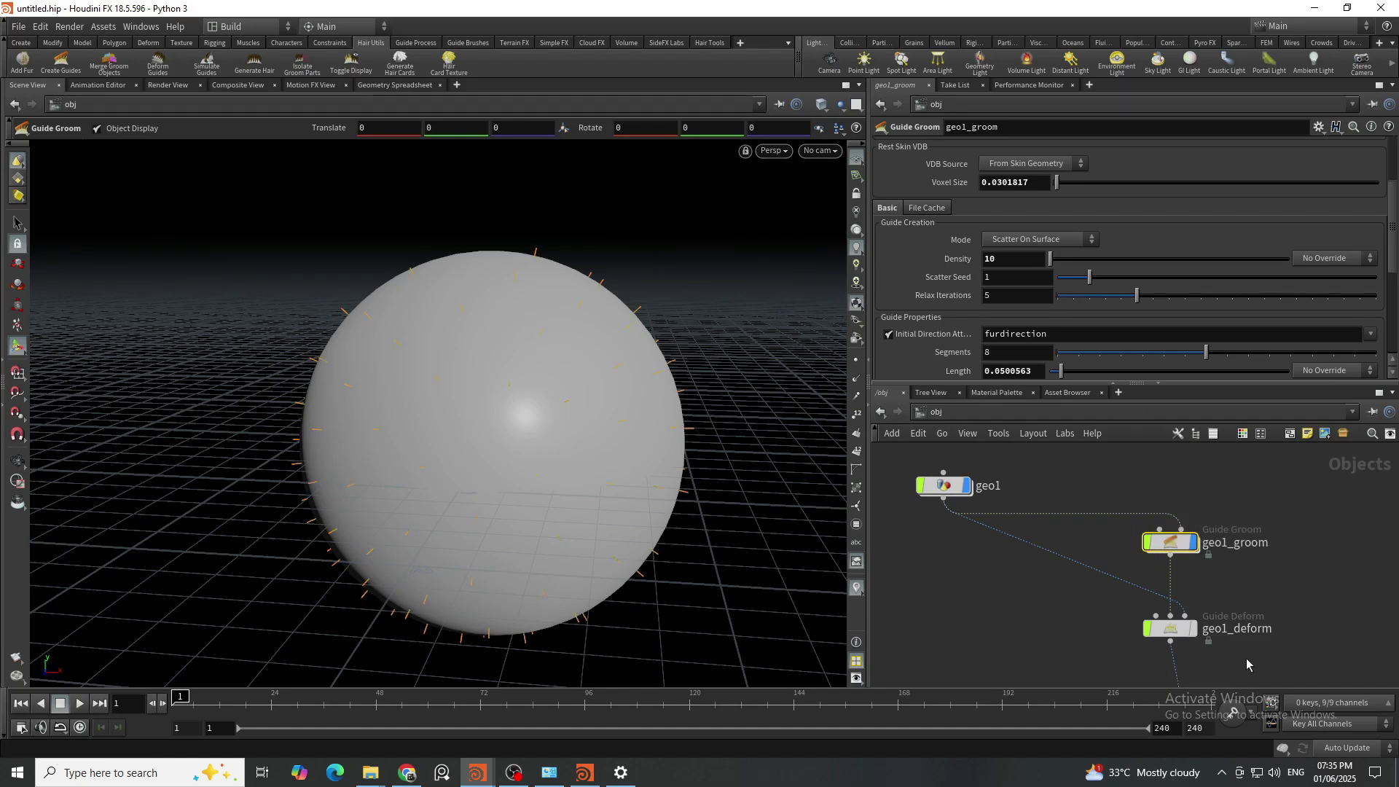
{"action": "left_click_drag", "start_coordinate": [415, 455], "coordinate": [553, 422], "text": "alt"}
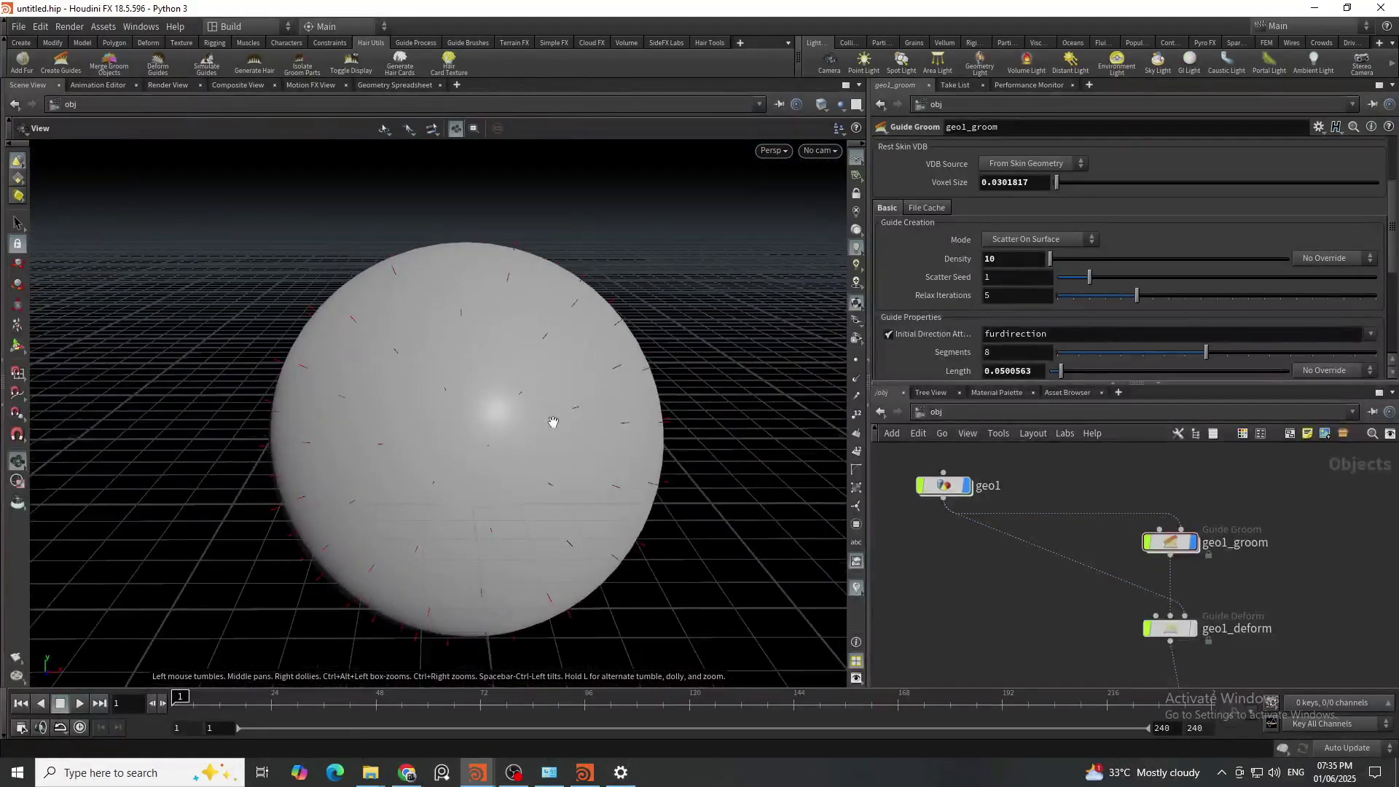
Step: Lengthen the groom guides to 0.579
{"action": "scroll", "coordinate": [1065, 339], "scroll_direction": "down", "scroll_amount": 2}
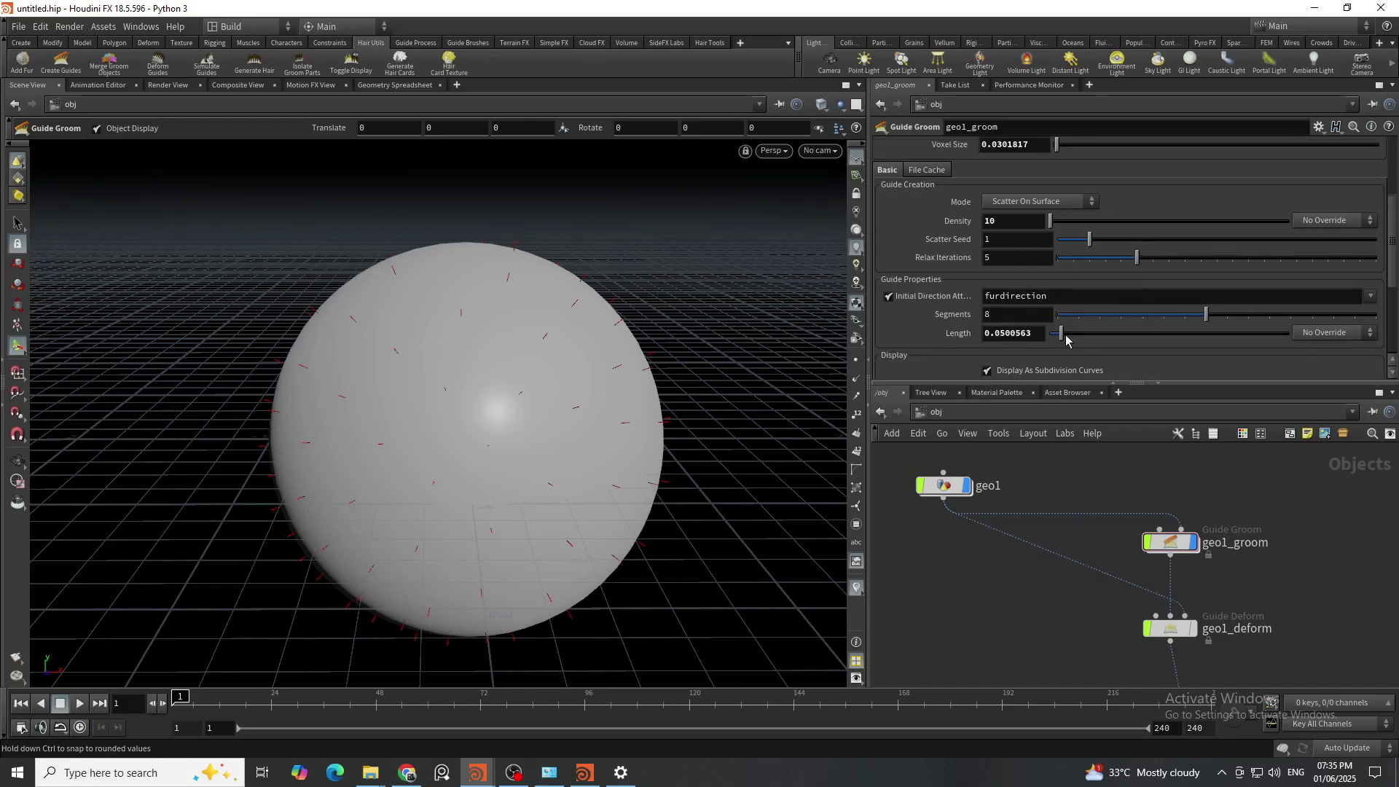
{"action": "left_click_drag", "start_coordinate": [1064, 339], "coordinate": [1186, 338]}
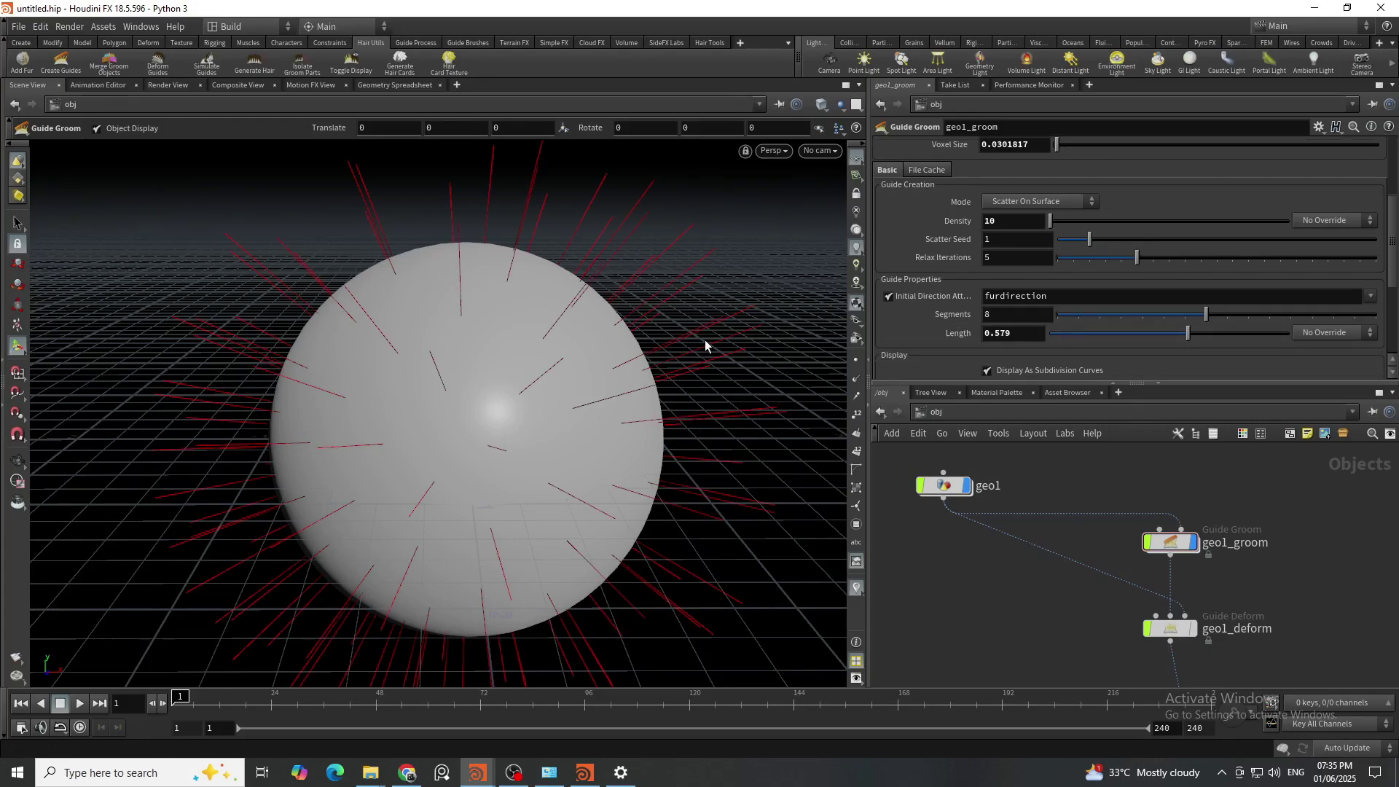
{"action": "key", "text": "Escape"}
{"action": "left_click_drag", "start_coordinate": [705, 339], "coordinate": [680, 397]}
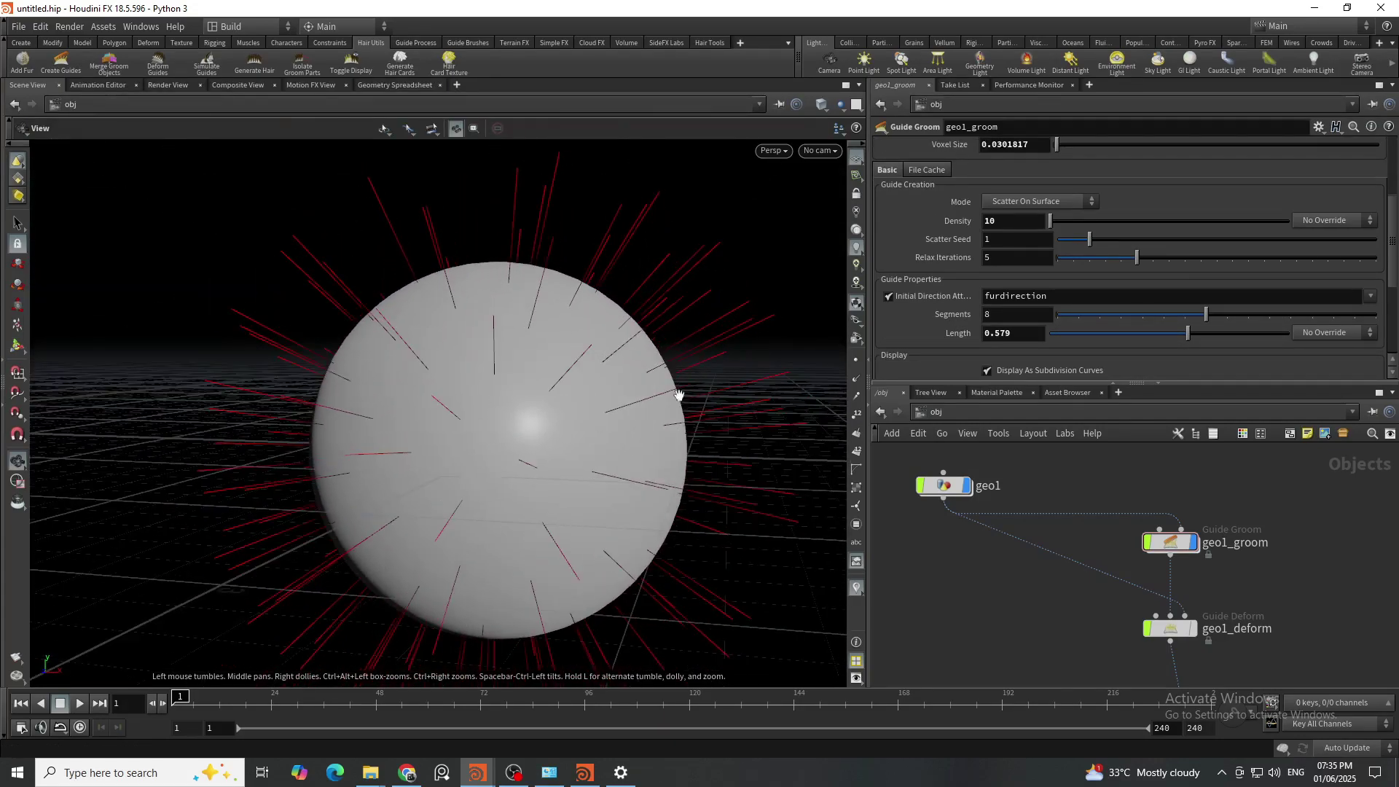
{"action": "key", "text": "Return"}
Step: Raise the guide density of geo1_groom to 20
{"action": "left_click", "coordinate": [990, 223]}
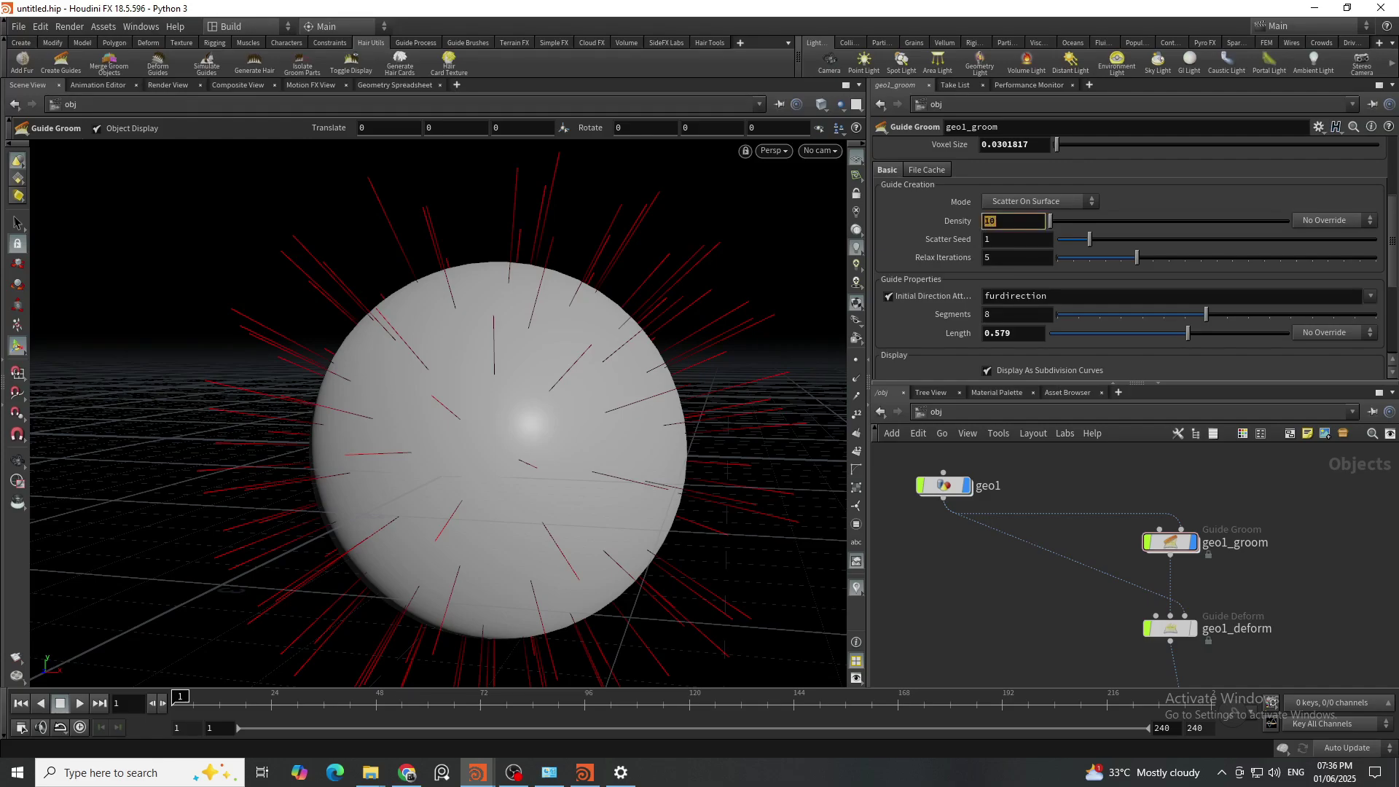
{"action": "type", "text": "20"}
{"action": "key", "text": "Return"}
{"action": "key", "text": "Escape"}
{"action": "left_click_drag", "start_coordinate": [676, 309], "coordinate": [599, 368]}
{"action": "key", "text": "Return"}
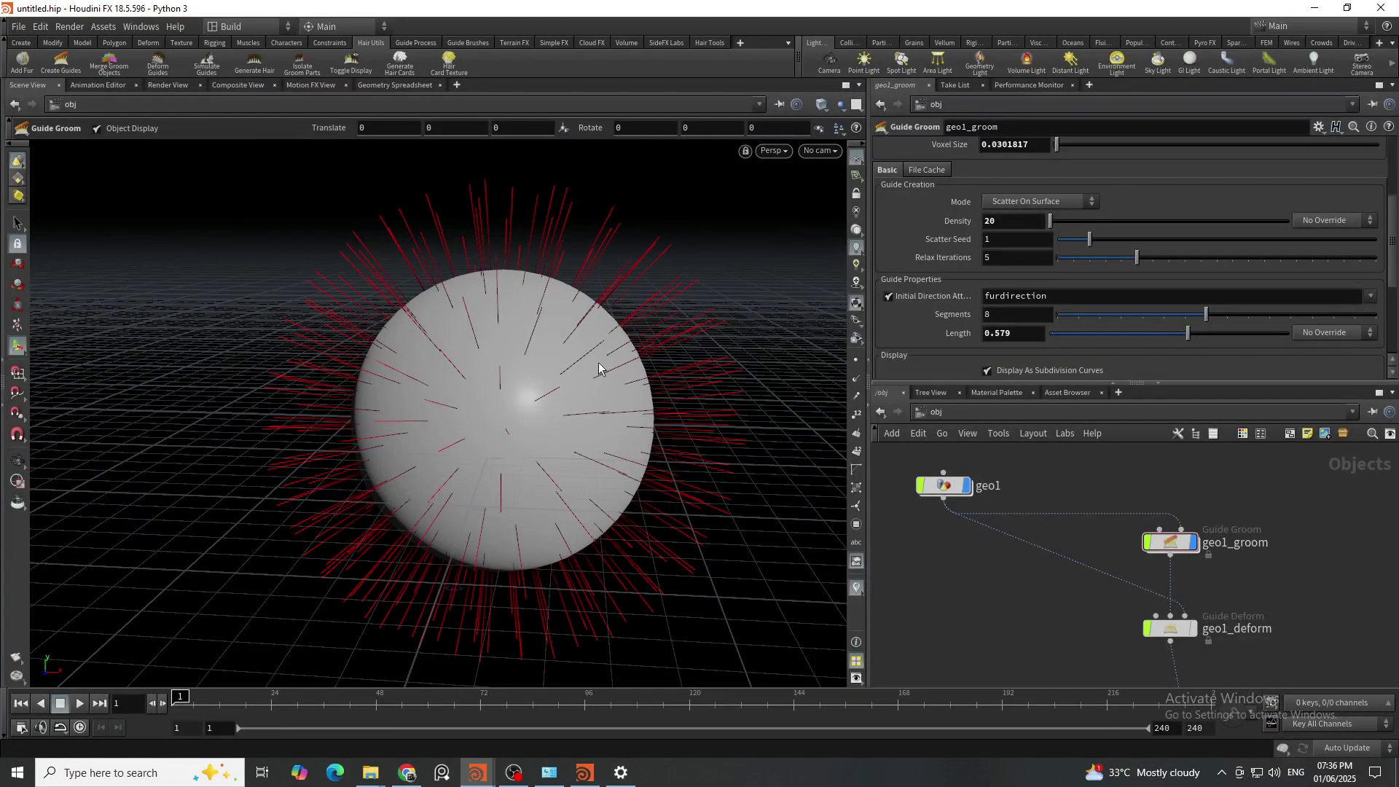
Step: Adjust the guide length of geo1_groom to 0.601
{"action": "mouse_move", "coordinate": [1189, 334]}
{"action": "left_mouse_down"}
{"action": "mouse_move", "coordinate": [1164, 338]}
{"action": "mouse_move", "coordinate": [1192, 335]}
{"action": "left_mouse_up"}
{"action": "key", "text": "Escape"}
{"action": "scroll", "coordinate": [615, 343], "scroll_direction": "up", "scroll_amount": 3}
{"action": "middle_click_drag", "start_coordinate": [615, 344], "coordinate": [575, 440]}
{"action": "right_click_drag", "start_coordinate": [543, 402], "coordinate": [606, 358], "text": "alt"}
Step: Reduce the guide density of geo1_groom to 1
{"action": "double_click", "coordinate": [1032, 226]}
{"action": "type", "text": "1"}
{"action": "key", "text": "Return"}
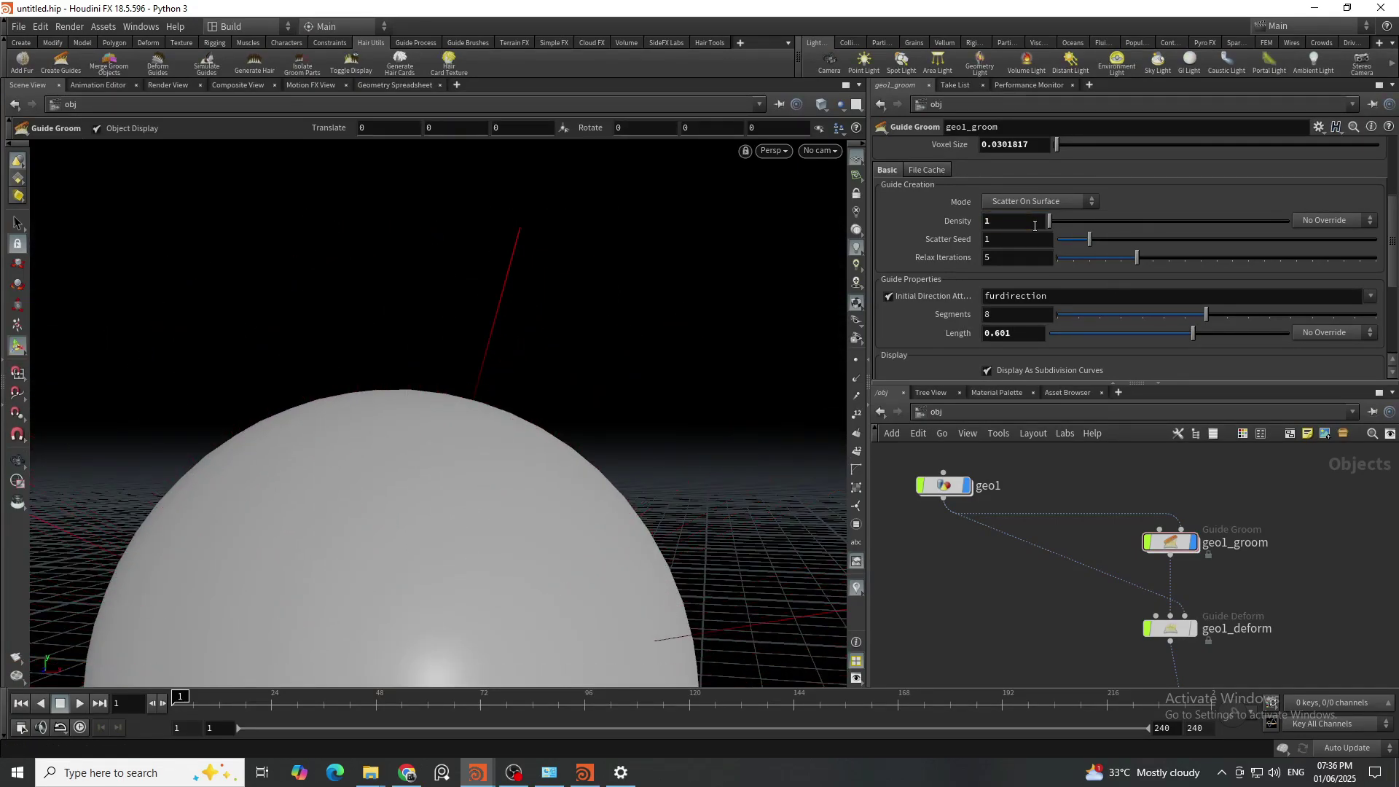
{"action": "right_click_drag", "start_coordinate": [571, 303], "coordinate": [610, 411], "text": "alt"}
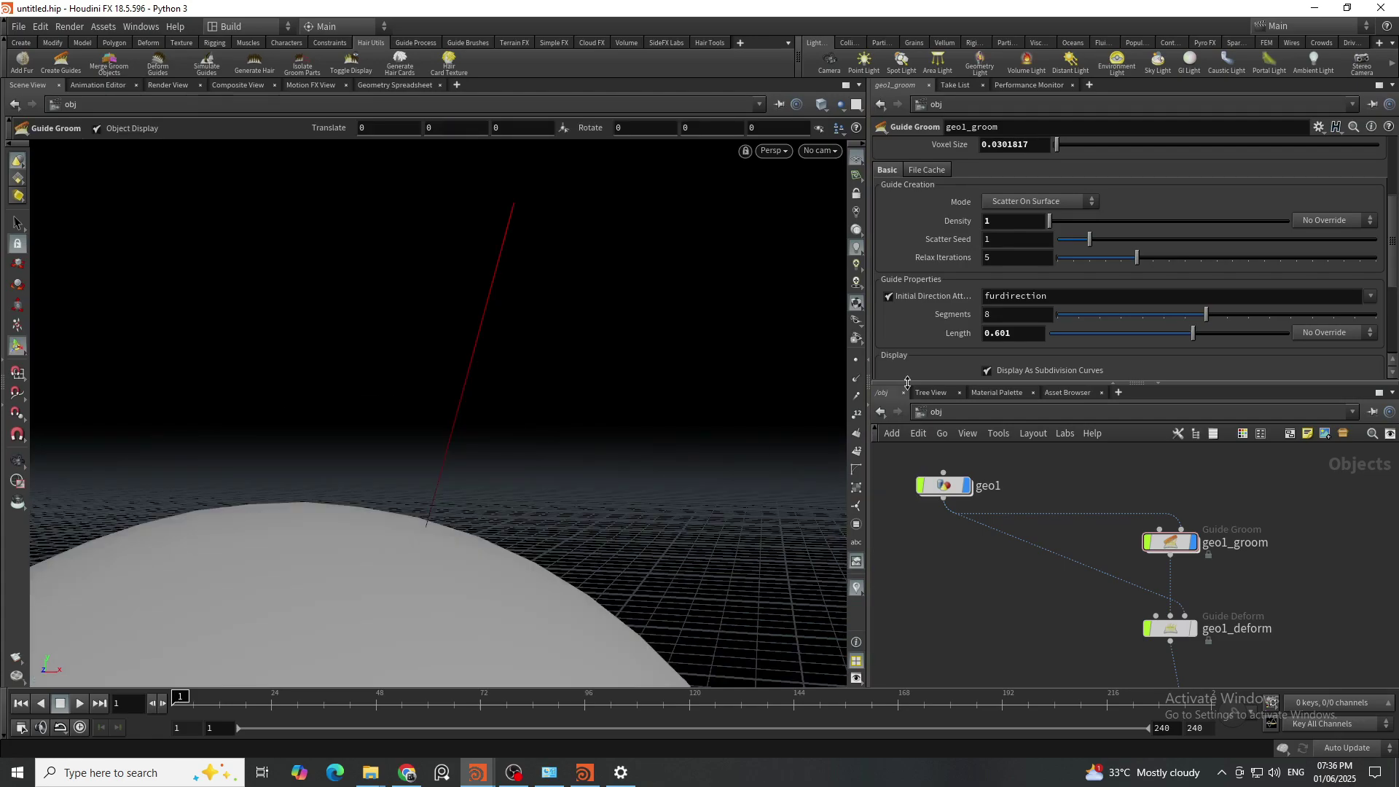
Step: Turn on point display and hide geo1 to isolate the points along a single guide
{"action": "left_click", "coordinate": [856, 360]}
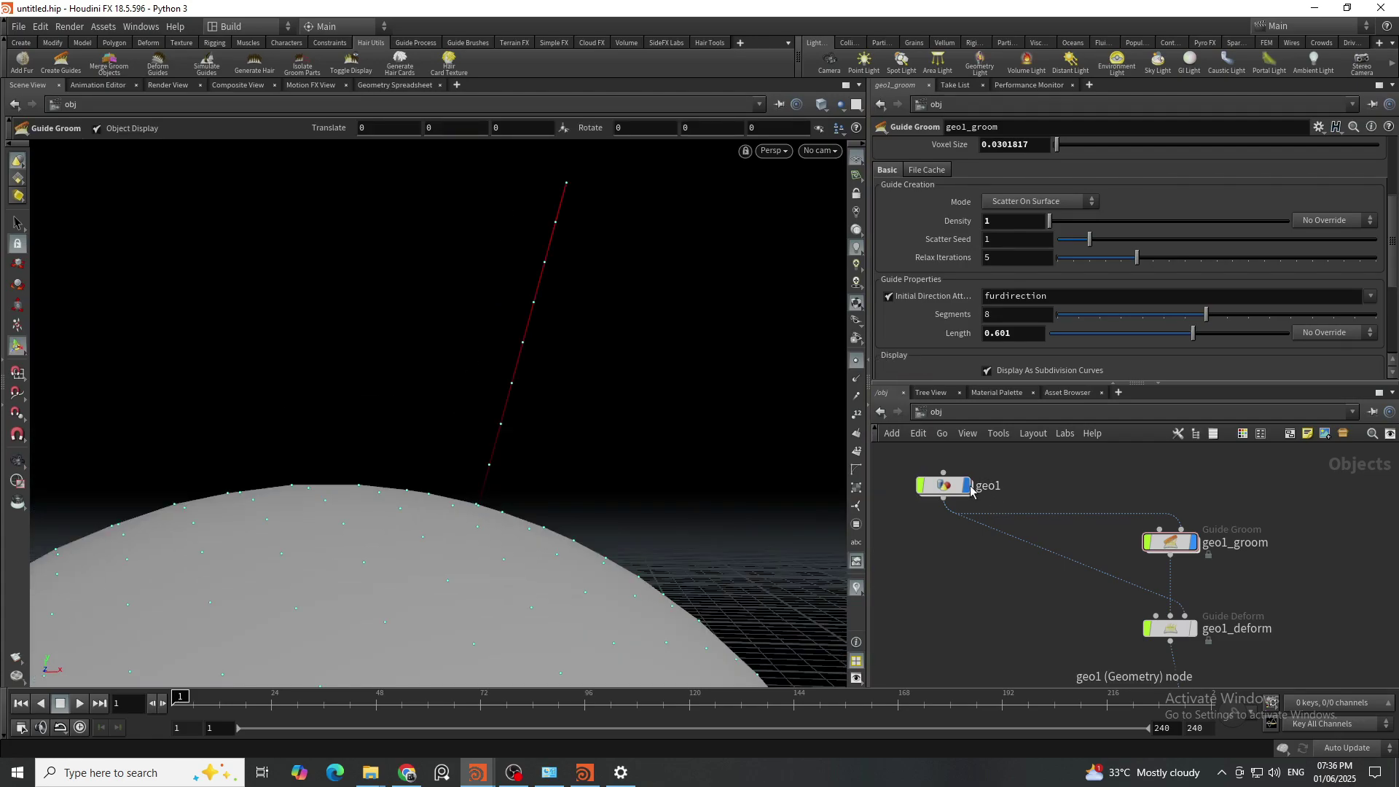
{"action": "left_click", "coordinate": [966, 485]}
{"action": "right_click_drag", "start_coordinate": [469, 437], "coordinate": [484, 408], "text": "alt"}
{"action": "key", "text": "Return"}
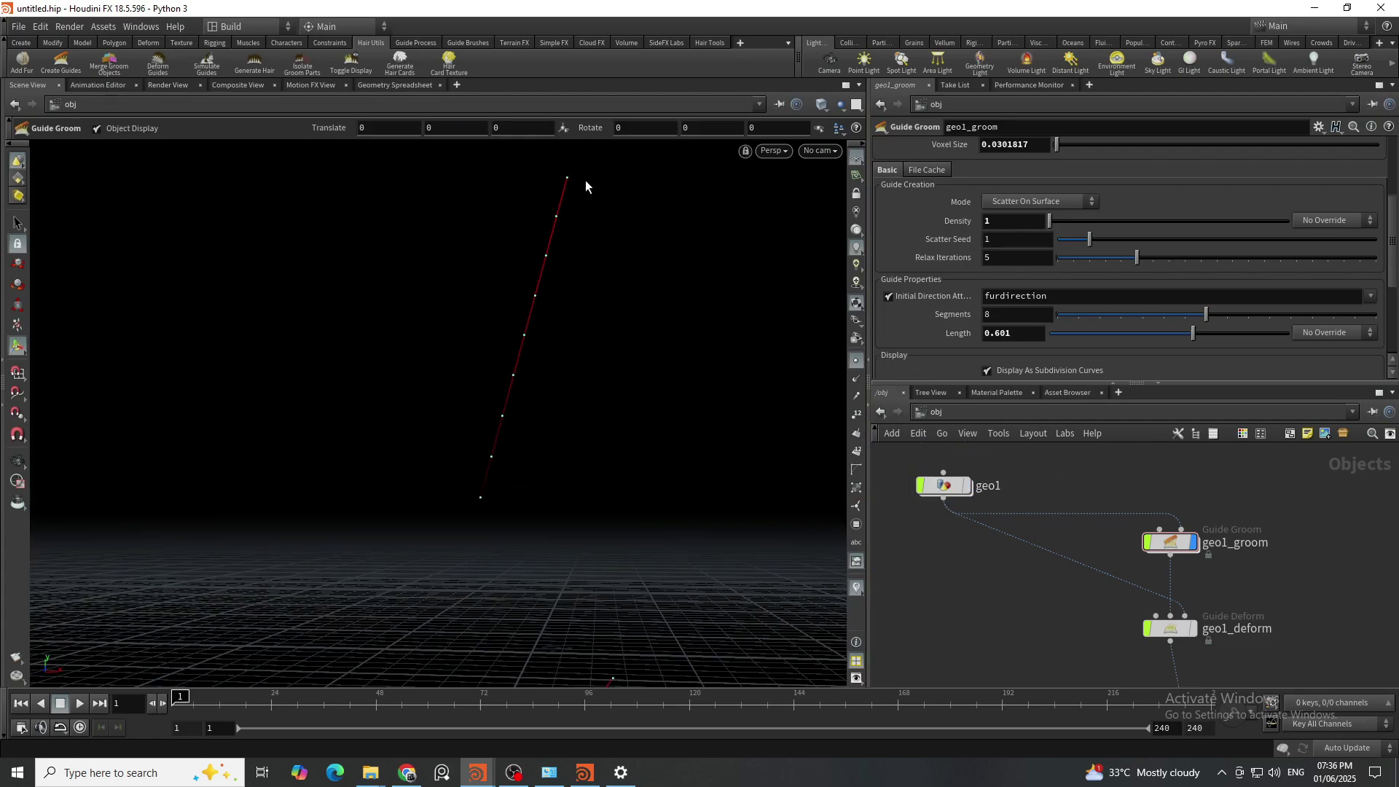
{"action": "left_click_drag", "start_coordinate": [607, 359], "coordinate": [606, 387], "text": "alt"}
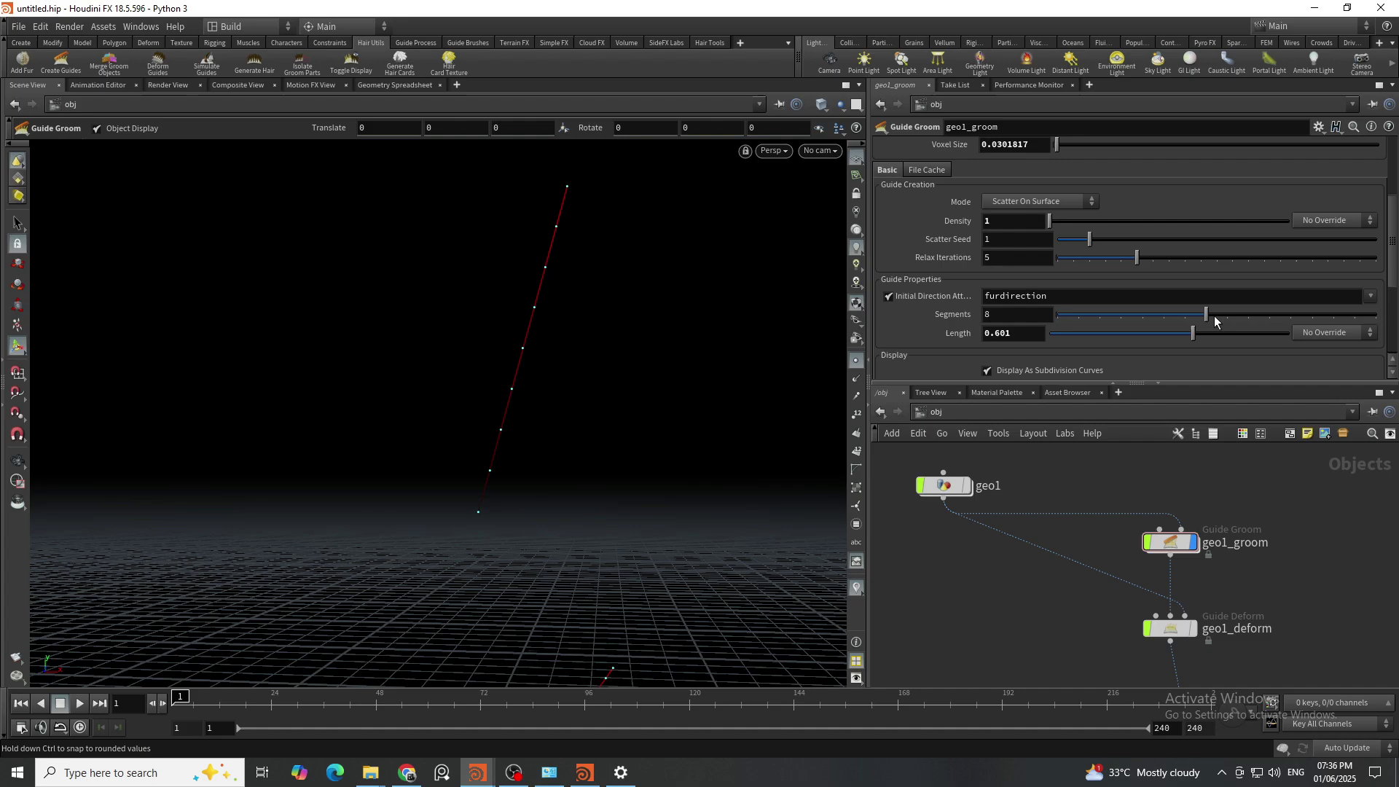
Step: Try other Segments values for the guides and turn the display of geo1 back on
{"action": "left_click_drag", "start_coordinate": [1254, 318], "coordinate": [1173, 326]}
{"action": "left_click", "coordinate": [966, 485]}
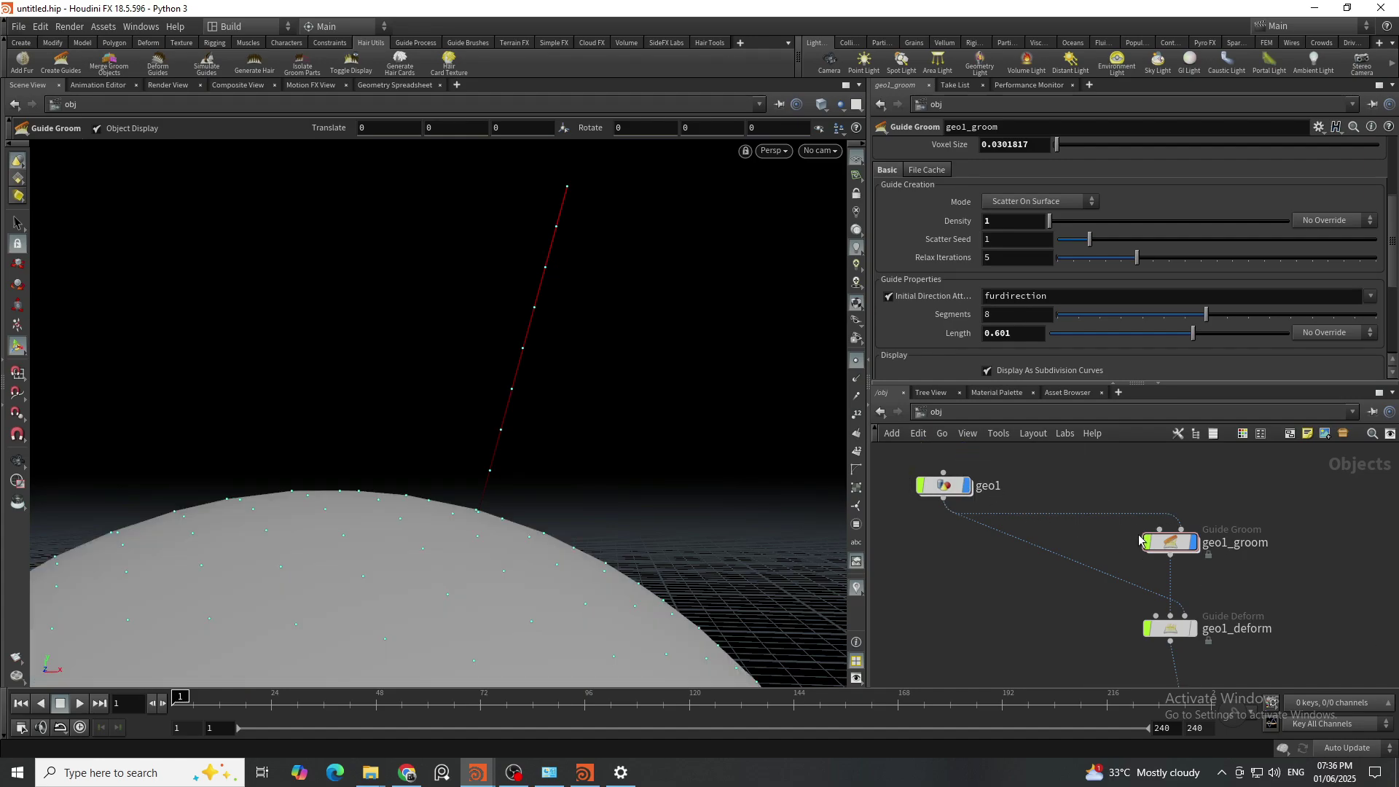
Step: Enter the groom network inside geo1_groom and set the viewport to show all objects without point markers
{"action": "mouse_move", "coordinate": [1165, 549]}
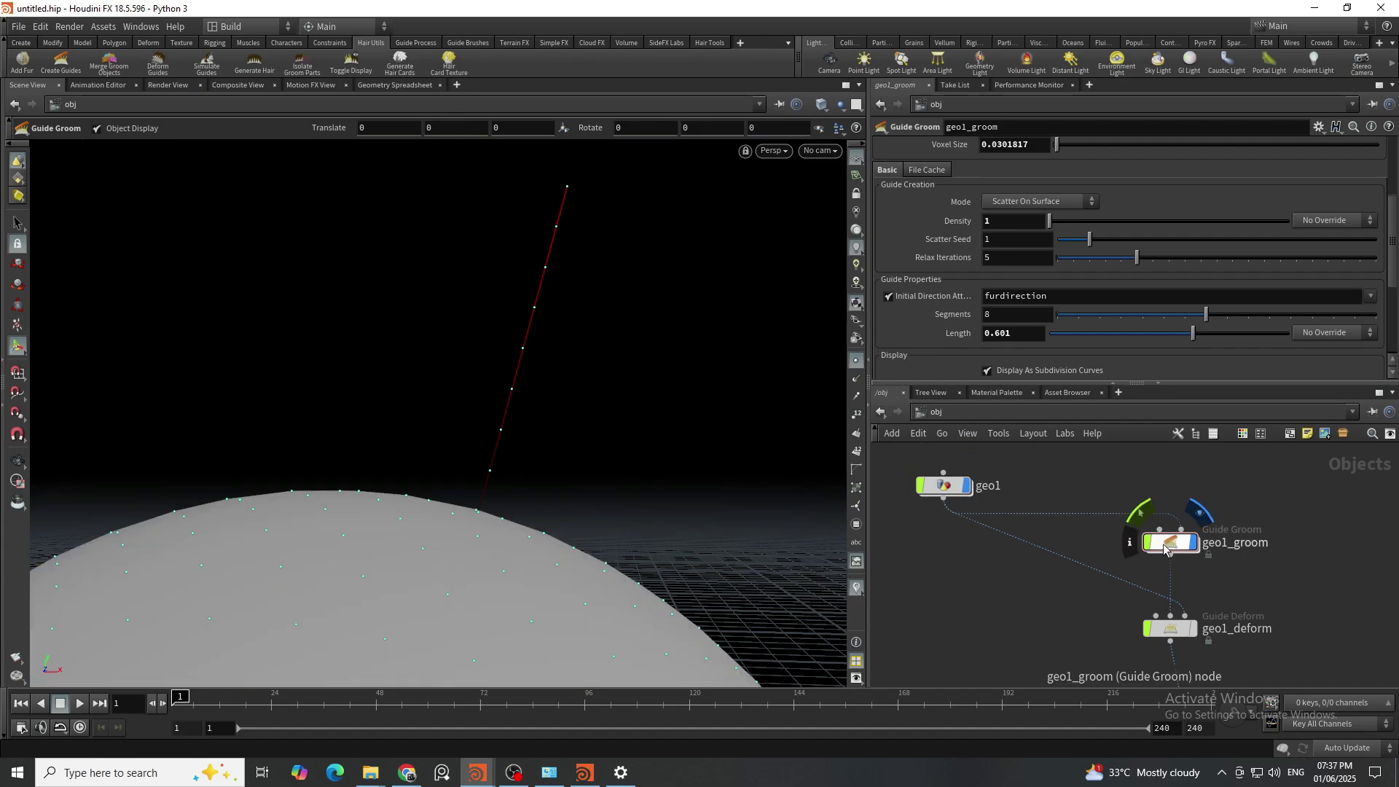
{"action": "double_click", "coordinate": [1165, 549]}
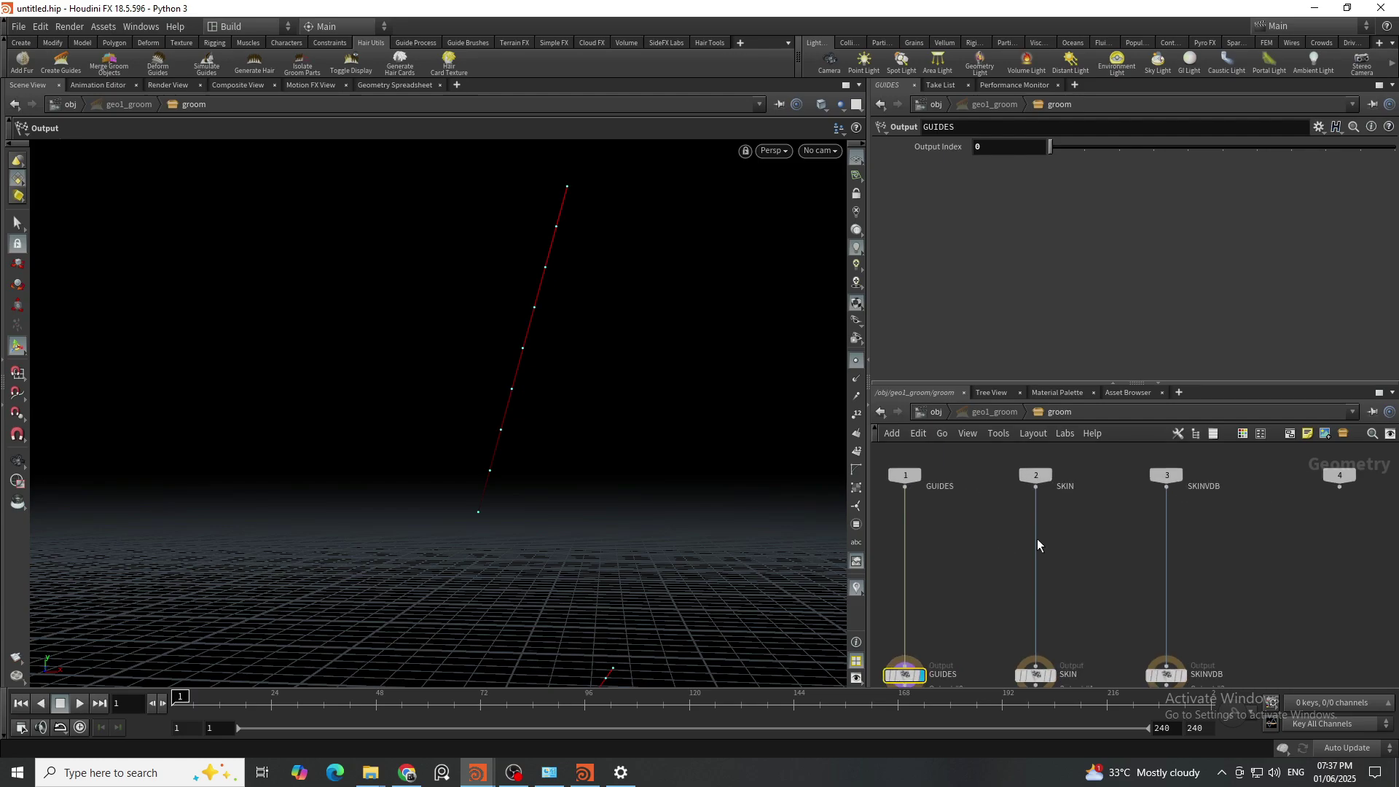
{"action": "left_click", "coordinate": [842, 109]}
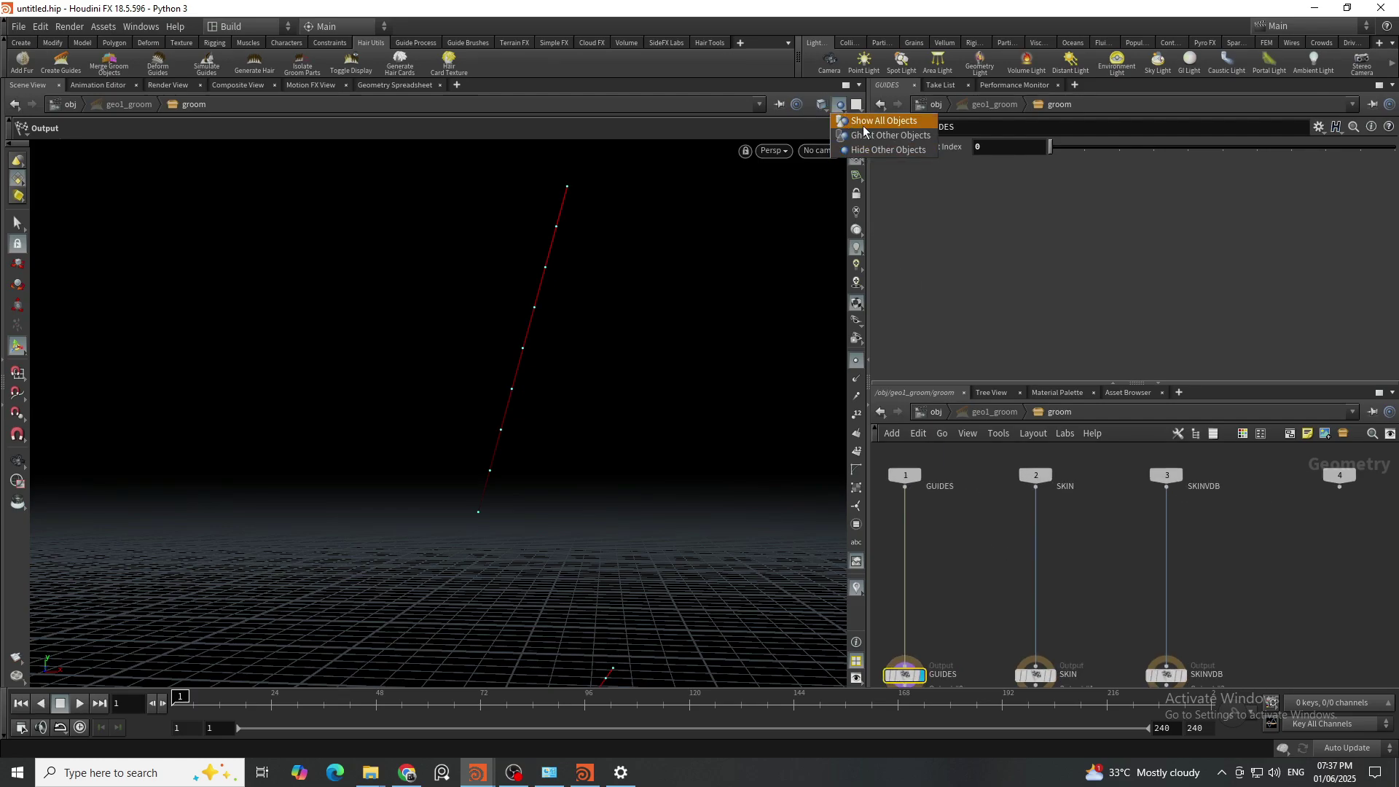
{"action": "left_click", "coordinate": [876, 121]}
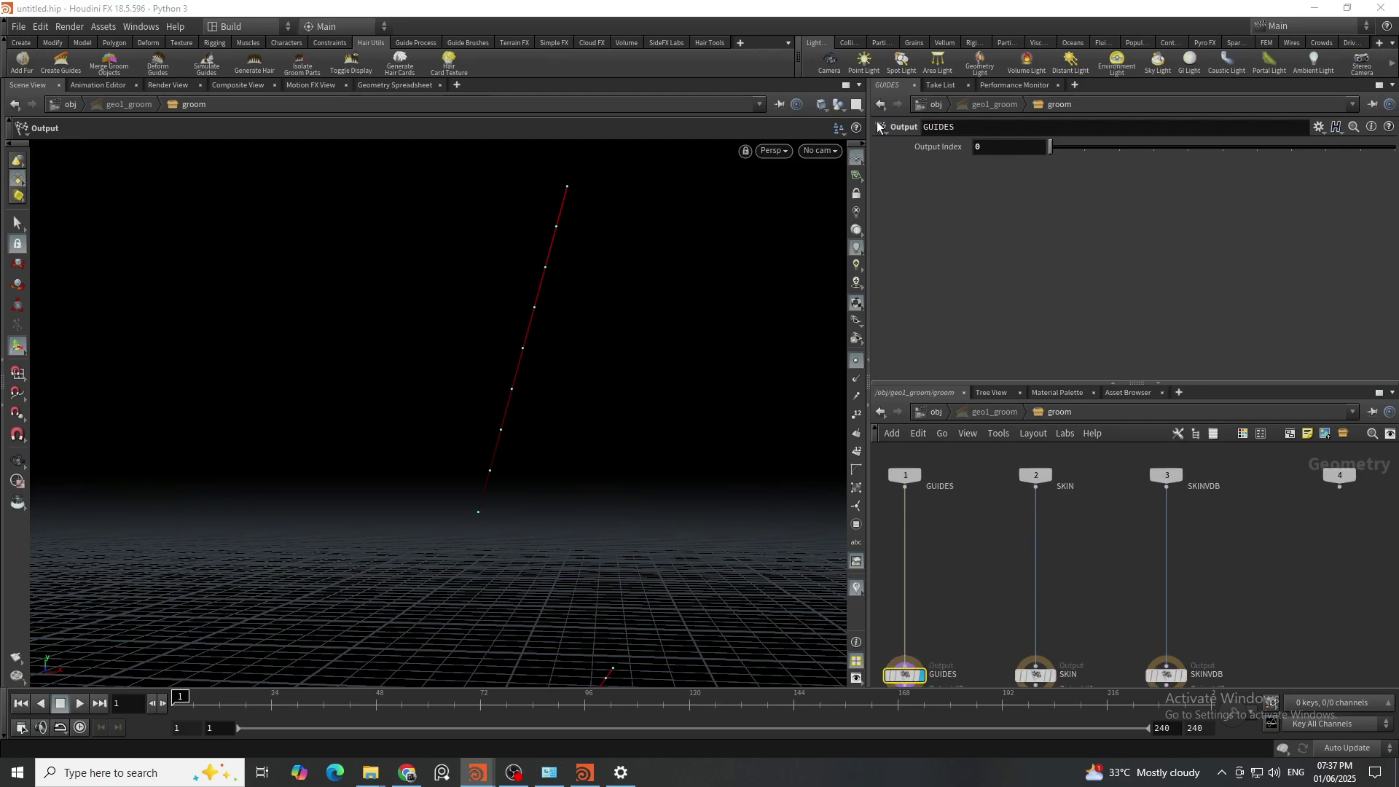
{"action": "left_click", "coordinate": [857, 366]}
{"action": "middle_click_drag", "start_coordinate": [1023, 609], "coordinate": [1048, 578]}
{"action": "key", "text": "h"}
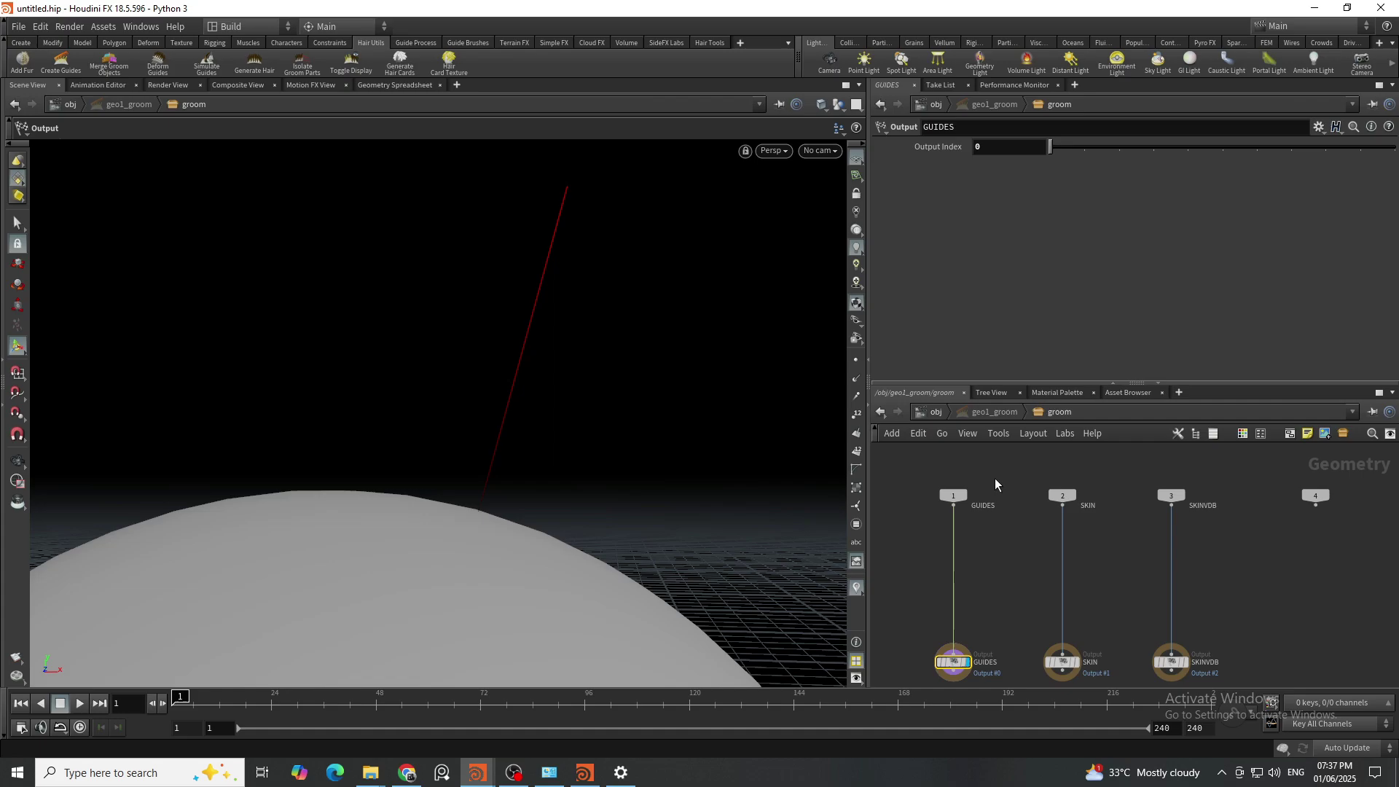
Step: Add a Null node beside the GUIDES branch, connect it to the GUIDES input and display it
{"action": "left_click_drag", "start_coordinate": [918, 470], "coordinate": [978, 674]}
{"action": "middle_click_drag", "start_coordinate": [1092, 625], "coordinate": [1174, 606]}
{"action": "left_click", "coordinate": [1094, 614]}
{"action": "scroll", "coordinate": [1095, 613], "scroll_direction": "up", "scroll_amount": 6}
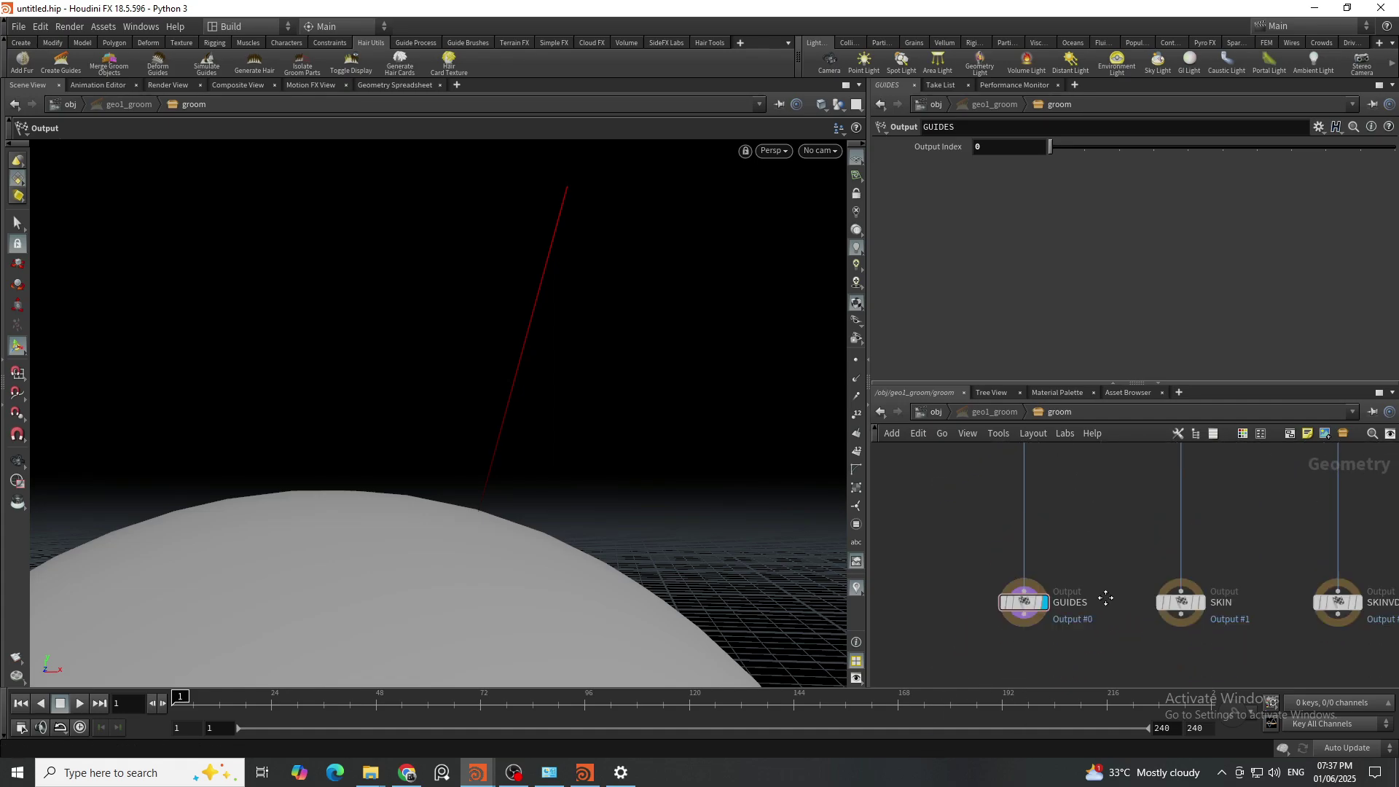
{"action": "key", "text": "Tab"}
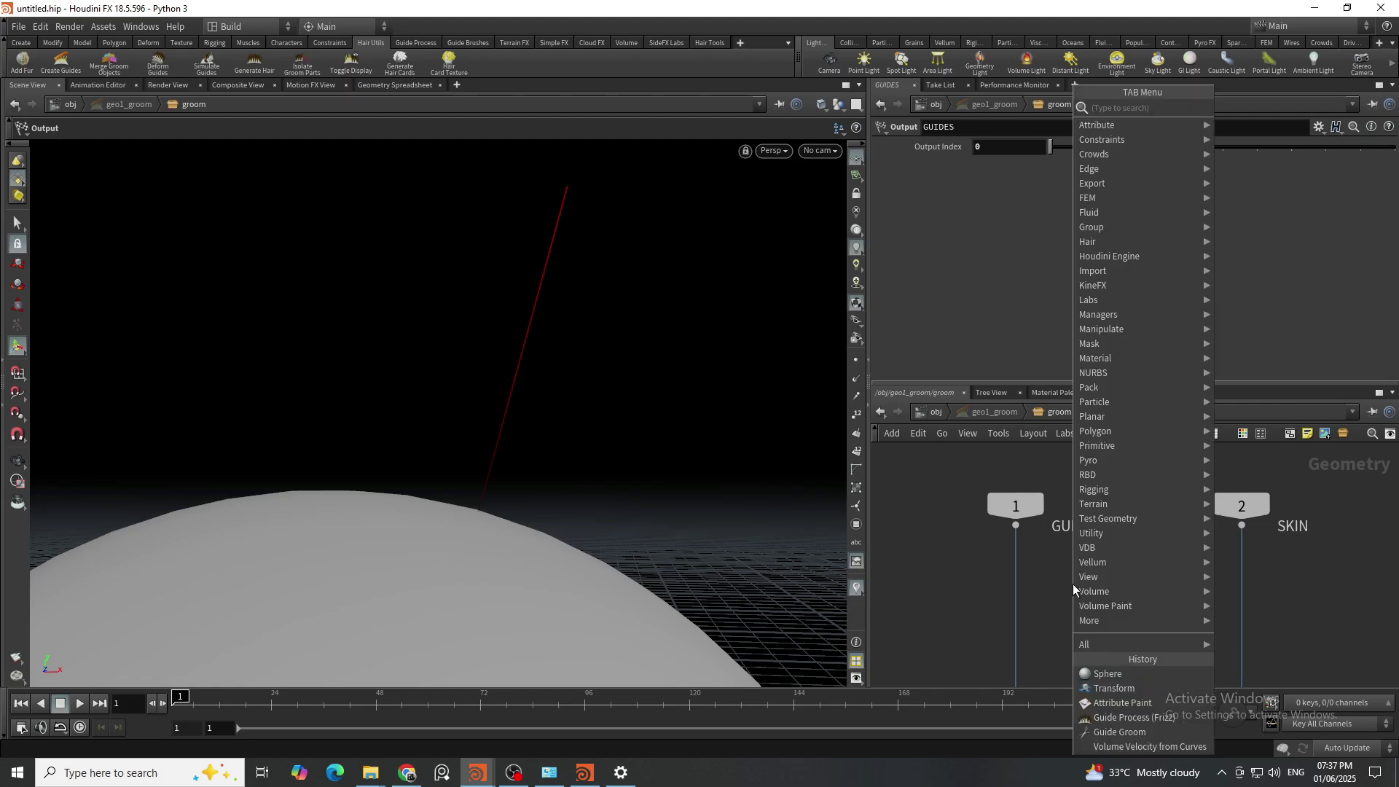
{"action": "type", "text": "nu"}
{"action": "key", "text": "Return"}
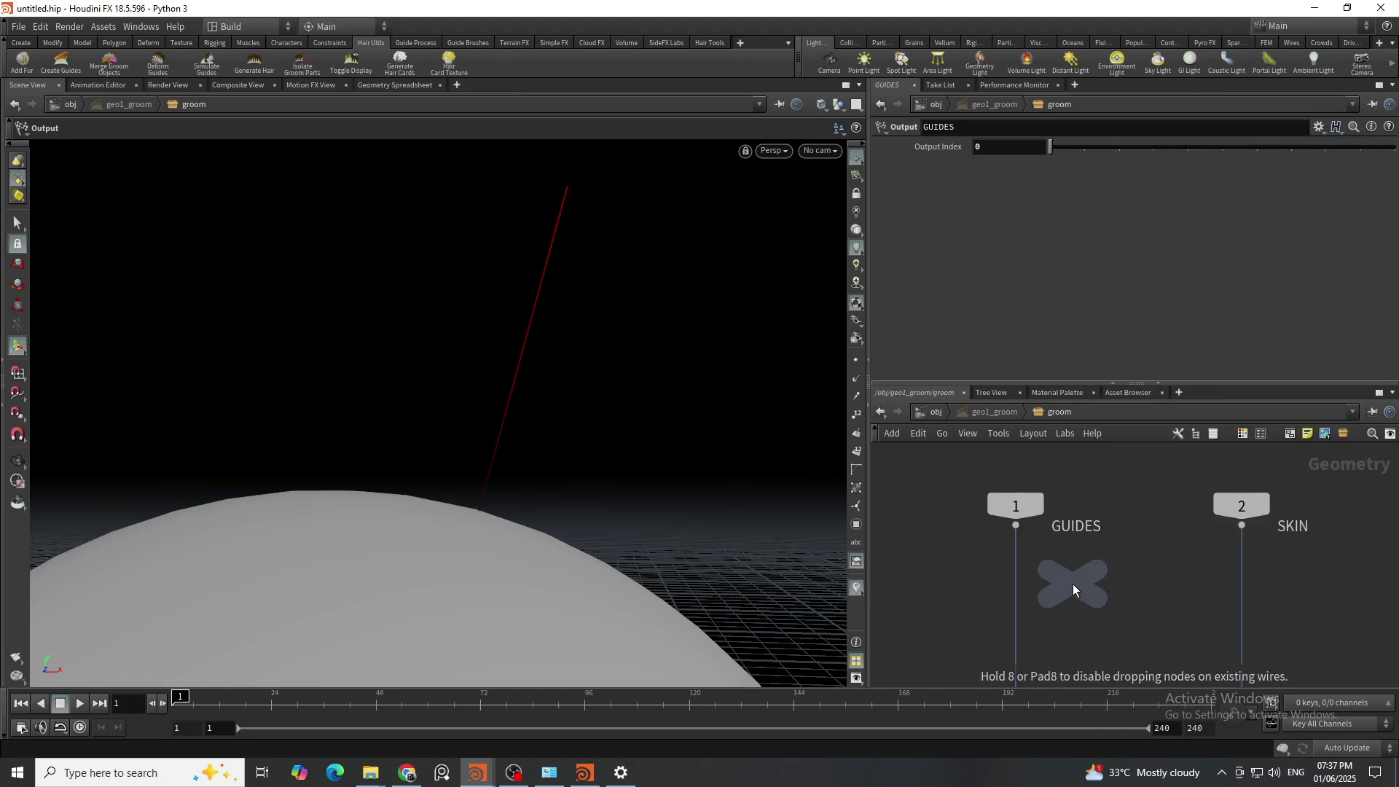
{"action": "left_click", "coordinate": [1072, 585]}
{"action": "left_click_drag", "start_coordinate": [1074, 593], "coordinate": [1110, 631]}
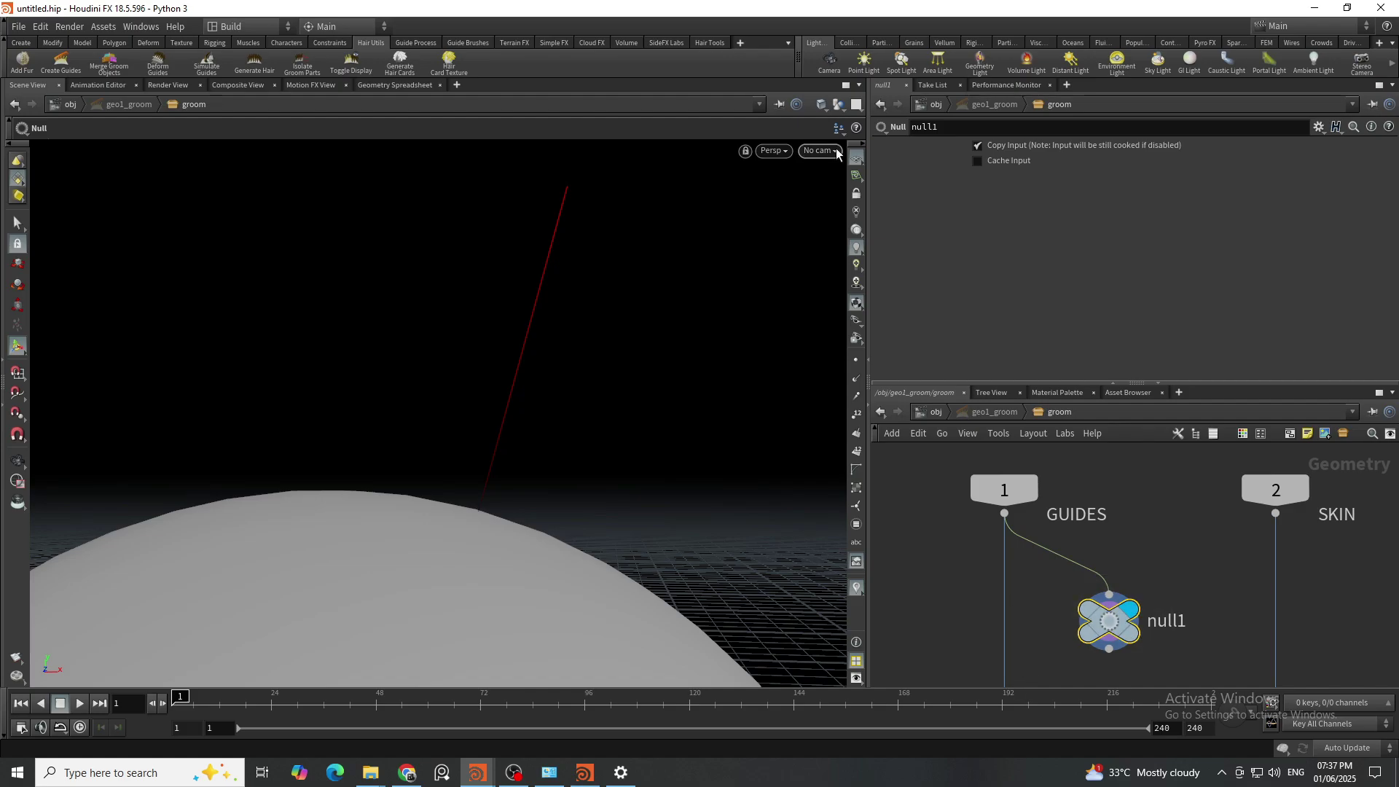
Step: Hide other objects in the viewport and examine the guides output by the null from several angles
{"action": "left_click", "coordinate": [839, 104]}
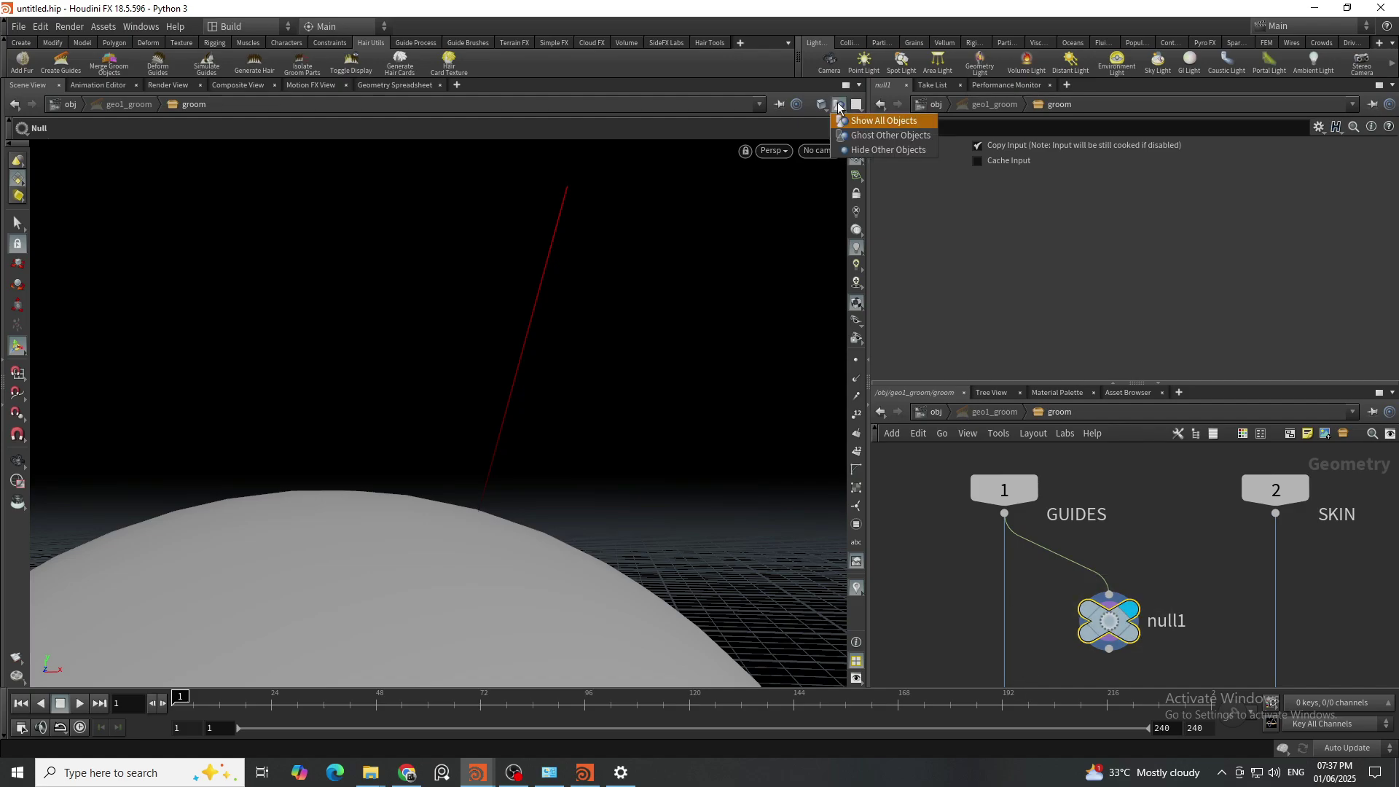
{"action": "left_click", "coordinate": [896, 151]}
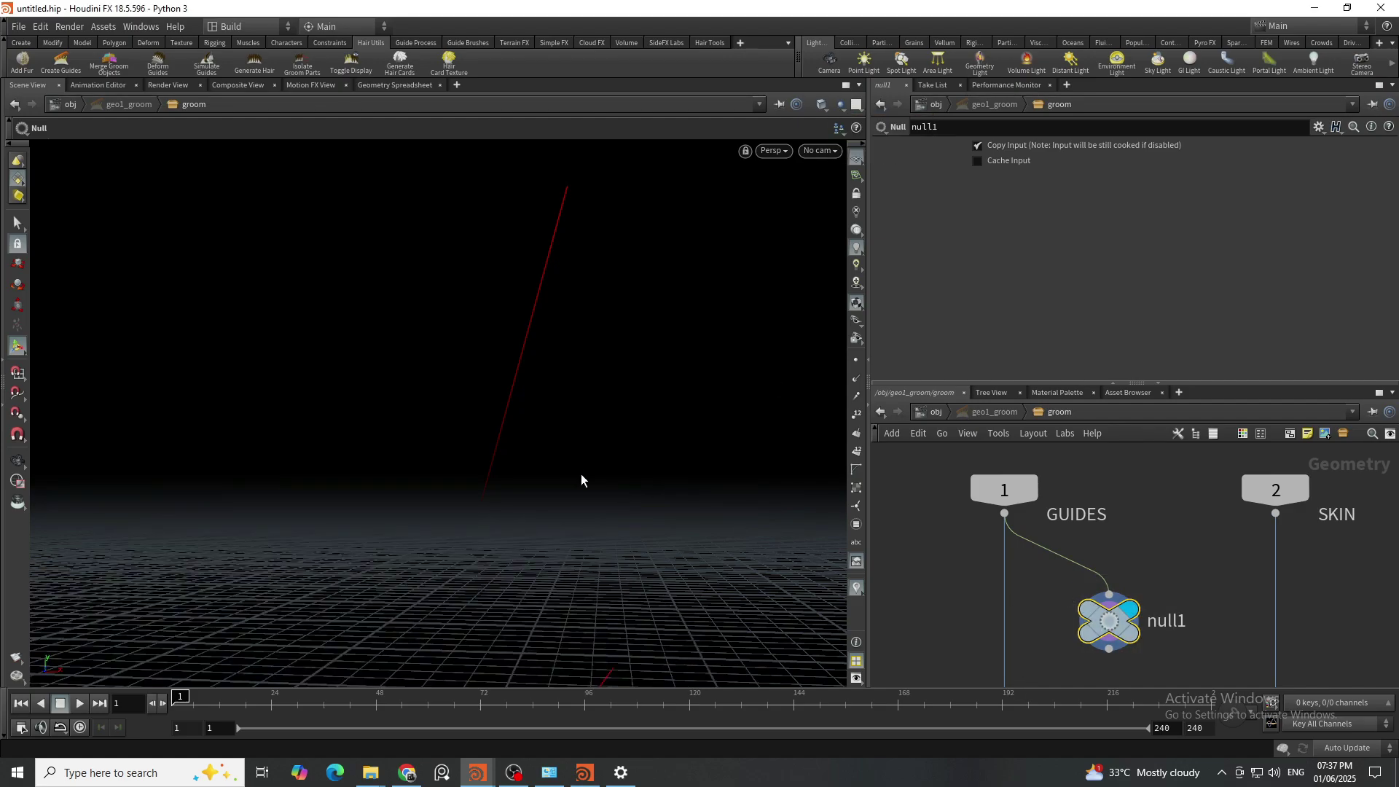
{"action": "left_click_drag", "start_coordinate": [580, 474], "coordinate": [435, 361], "text": "alt"}
{"action": "scroll", "coordinate": [435, 362], "scroll_direction": "down", "scroll_amount": 3}
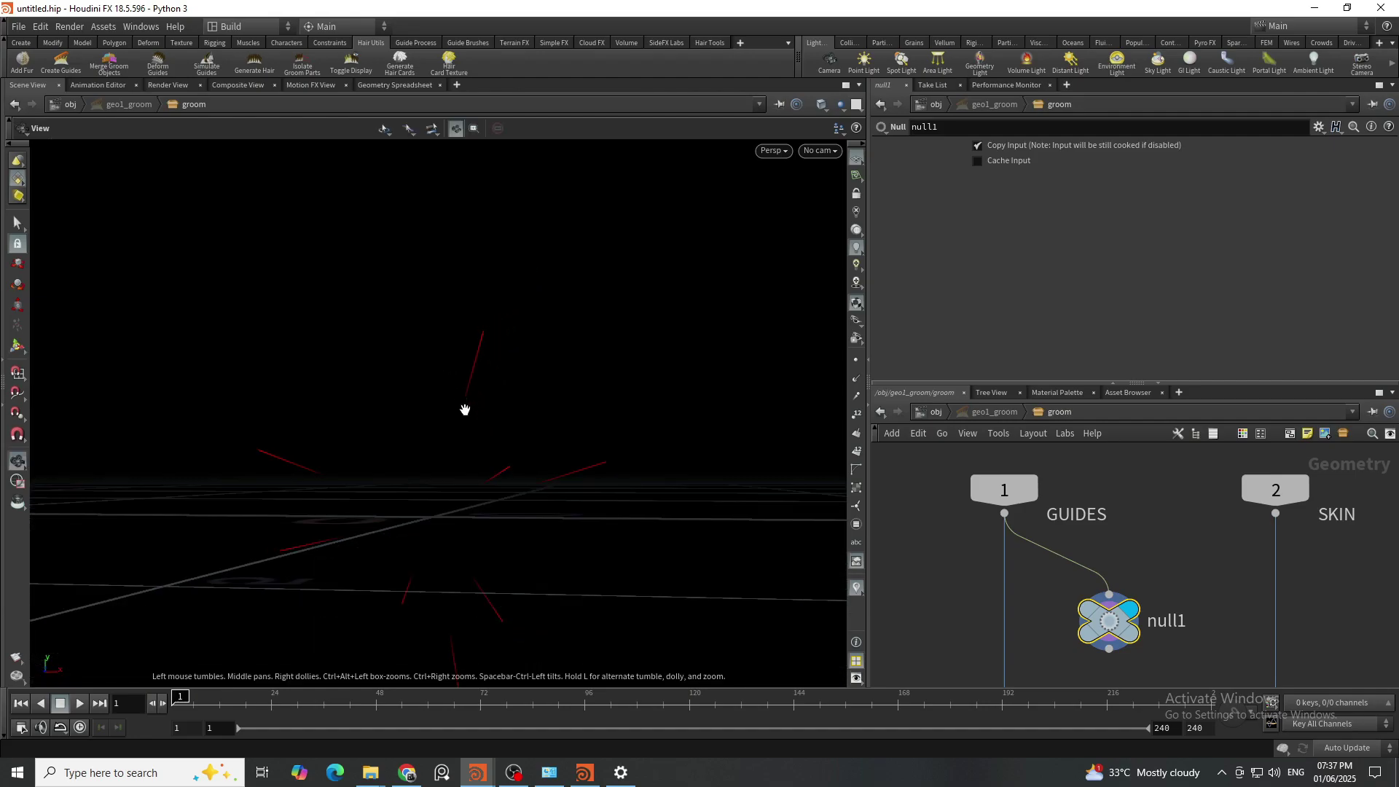
{"action": "left_click_drag", "start_coordinate": [465, 408], "coordinate": [468, 431], "text": "alt"}
Step: Rewire the null to the SKIN input and place it beside the SKIN branch to view the skin geometry
{"action": "middle_click_drag", "start_coordinate": [1171, 616], "coordinate": [1045, 578]}
{"action": "left_click_drag", "start_coordinate": [989, 586], "coordinate": [1320, 625]}
{"action": "scroll", "coordinate": [1189, 576], "scroll_direction": "up", "scroll_amount": 1}
{"action": "middle_click_drag", "start_coordinate": [1188, 576], "coordinate": [1138, 589]}
{"action": "left_click_drag", "start_coordinate": [1168, 563], "coordinate": [1052, 511]}
{"action": "scroll", "coordinate": [1098, 556], "scroll_direction": "down", "scroll_amount": 5}
{"action": "scroll", "coordinate": [1224, 609], "scroll_direction": "up", "scroll_amount": 4}
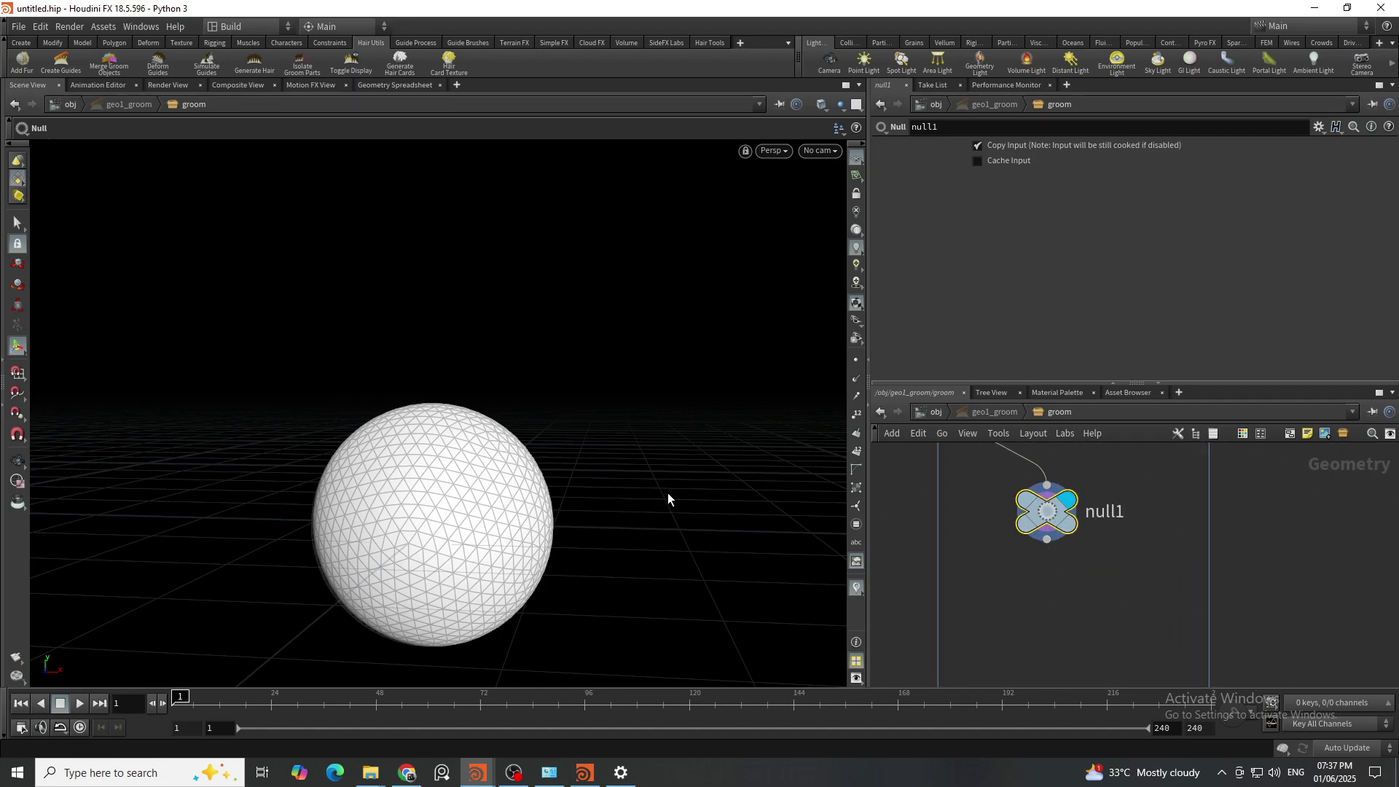
{"action": "middle_click_drag", "start_coordinate": [502, 430], "coordinate": [518, 454], "text": "alt"}
{"action": "scroll", "coordinate": [1028, 597], "scroll_direction": "down", "scroll_amount": 5}
{"action": "scroll", "coordinate": [1024, 590], "scroll_direction": "up", "scroll_amount": 1}
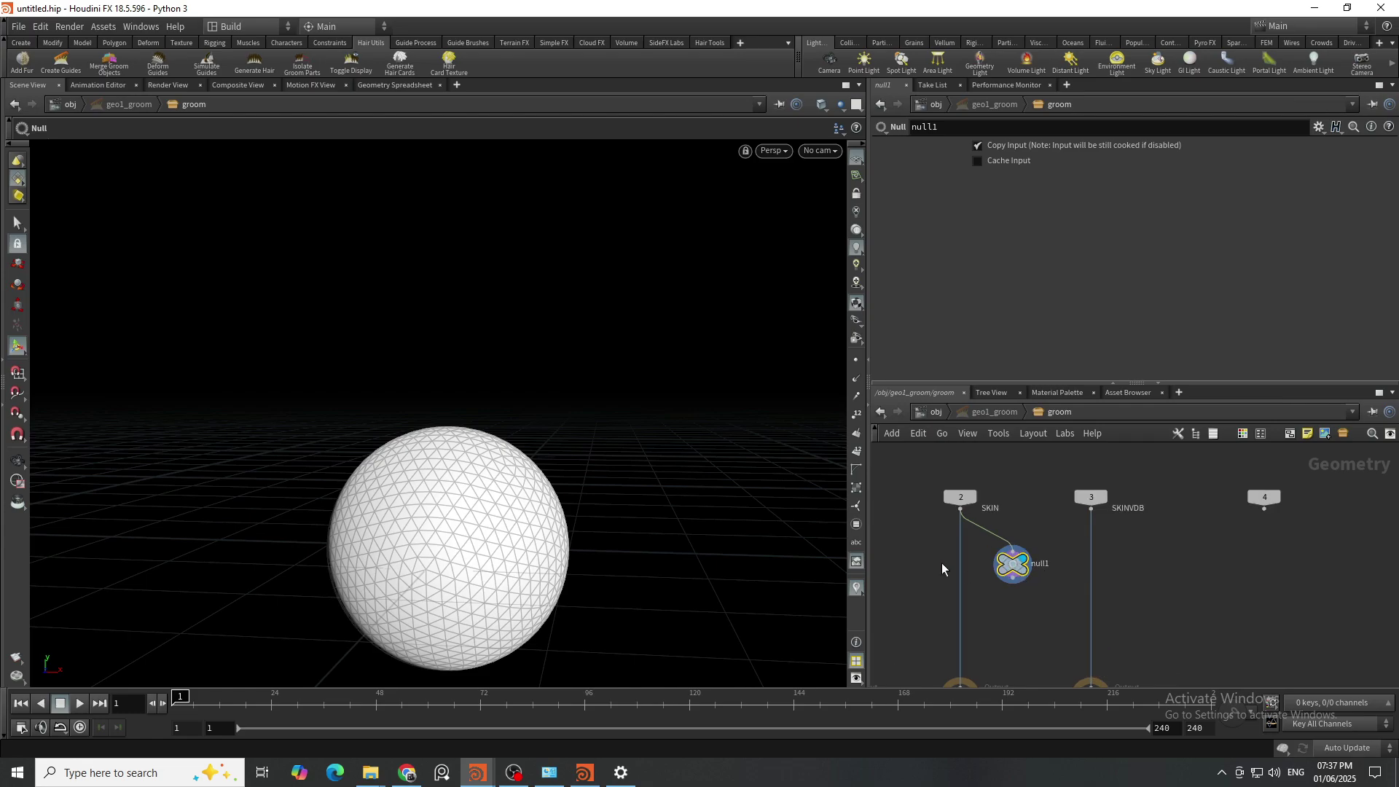
Step: Rewire the null to the SKINVDB input, place it beside that branch and examine the VDB geometry
{"action": "left_click_drag", "start_coordinate": [1009, 565], "coordinate": [1086, 505]}
{"action": "scroll", "coordinate": [1151, 524], "scroll_direction": "up", "scroll_amount": 4}
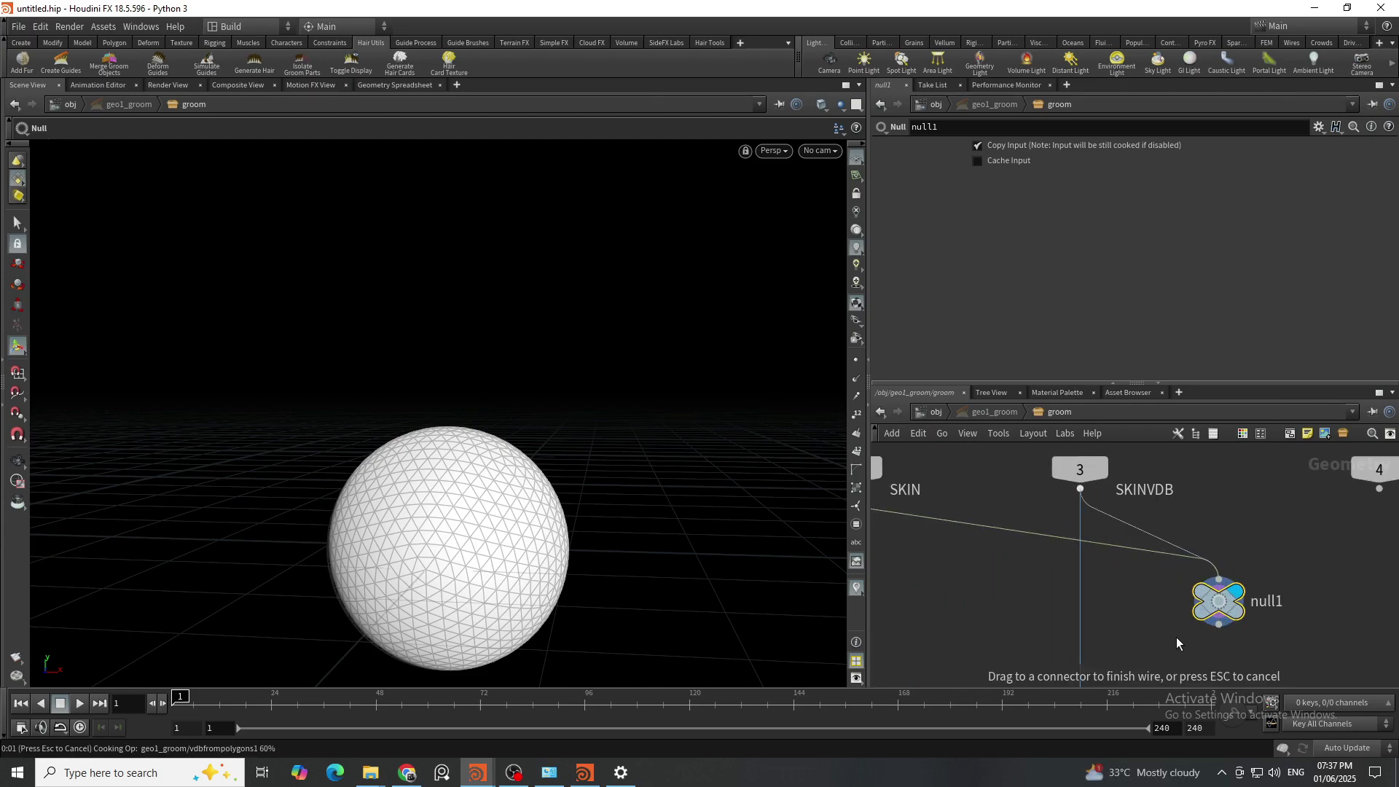
{"action": "left_click", "coordinate": [1176, 637]}
{"action": "left_click_drag", "start_coordinate": [1221, 601], "coordinate": [1188, 570]}
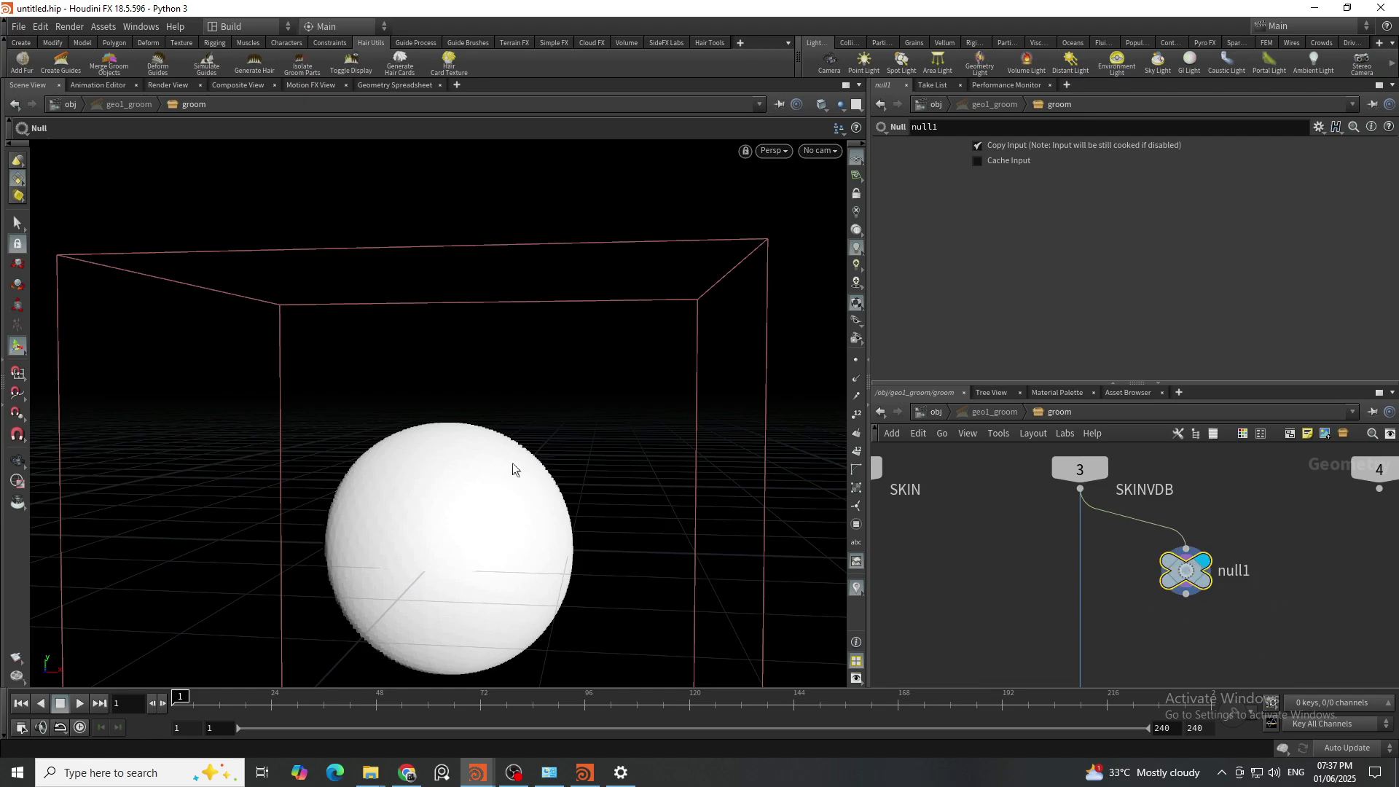
{"action": "scroll", "coordinate": [503, 462], "scroll_direction": "up", "scroll_amount": 3}
{"action": "scroll", "coordinate": [478, 459], "scroll_direction": "down", "scroll_amount": 5}
{"action": "scroll", "coordinate": [1375, 608], "scroll_direction": "down", "scroll_amount": 5}
{"action": "scroll", "coordinate": [1344, 609], "scroll_direction": "up", "scroll_amount": 3}
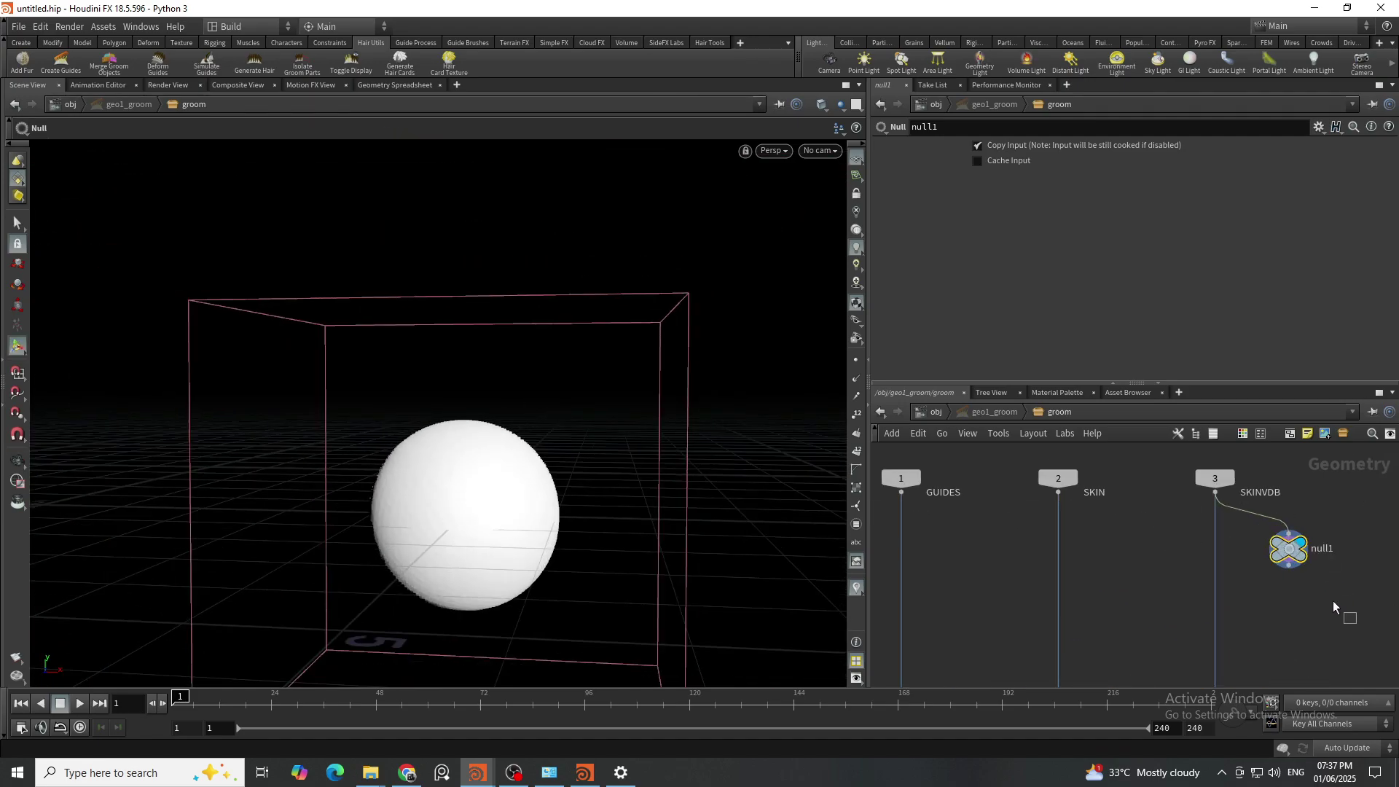
Step: Delete the null from the groom network and show the other objects in the viewport again
{"action": "key", "text": "Delete"}
{"action": "middle_click_drag", "start_coordinate": [1231, 577], "coordinate": [1236, 520]}
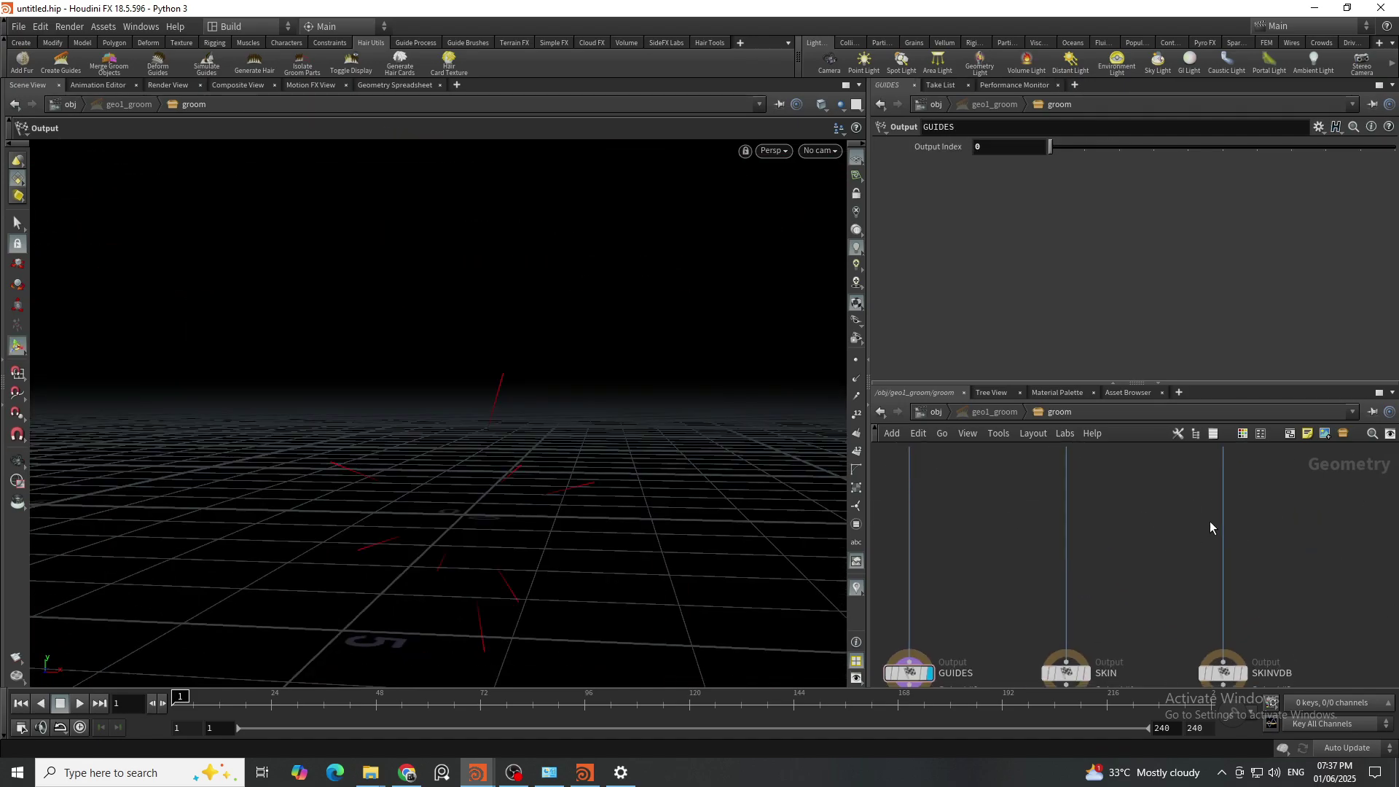
{"action": "scroll", "coordinate": [920, 487], "scroll_direction": "up", "scroll_amount": 1}
{"action": "middle_click_drag", "start_coordinate": [925, 485], "coordinate": [1017, 541]}
{"action": "left_click", "coordinate": [838, 110]}
{"action": "scroll", "coordinate": [1000, 509], "scroll_direction": "down", "scroll_amount": 3}
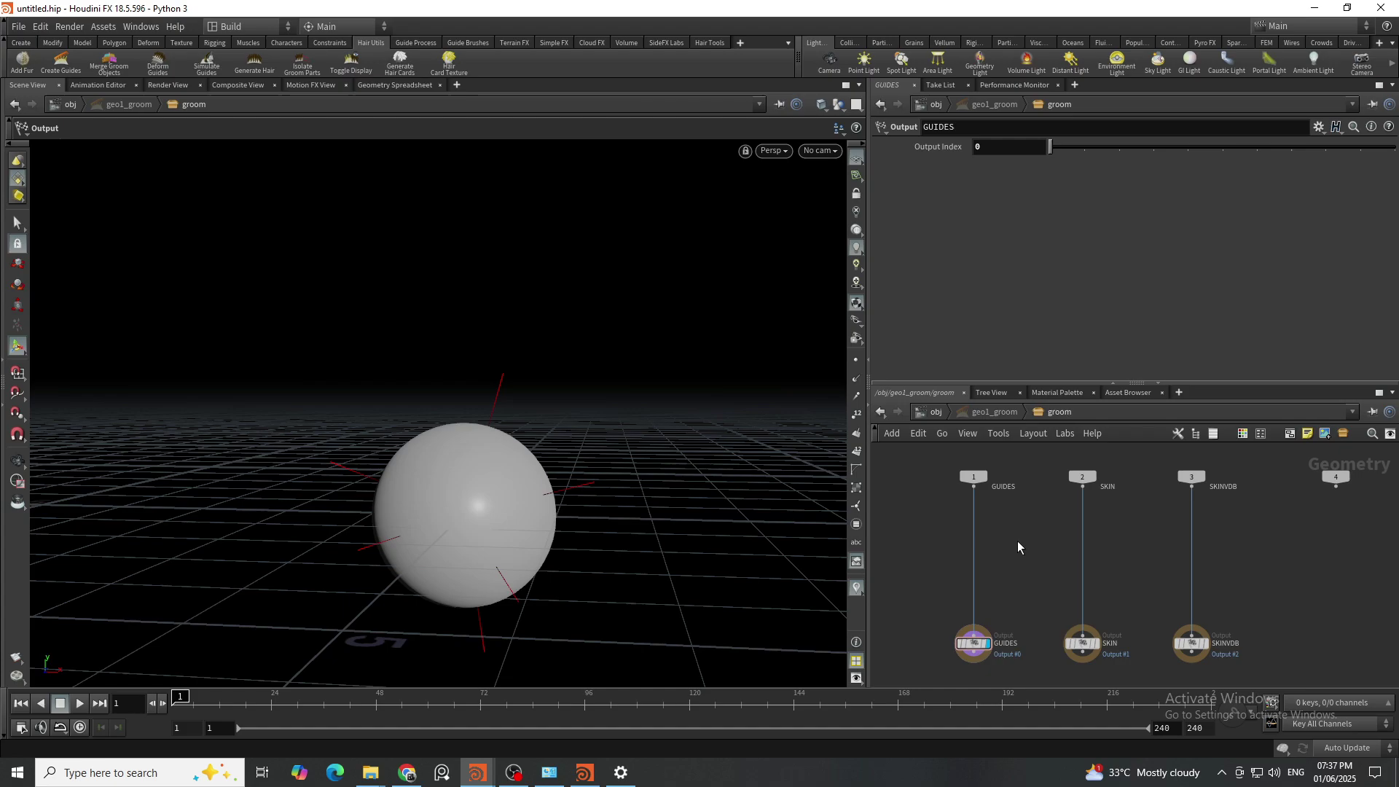
Step: Add a Guide Groom node between the GUIDES and SKIN branches
{"action": "key", "text": "Tab"}
{"action": "type", "text": "gug"}
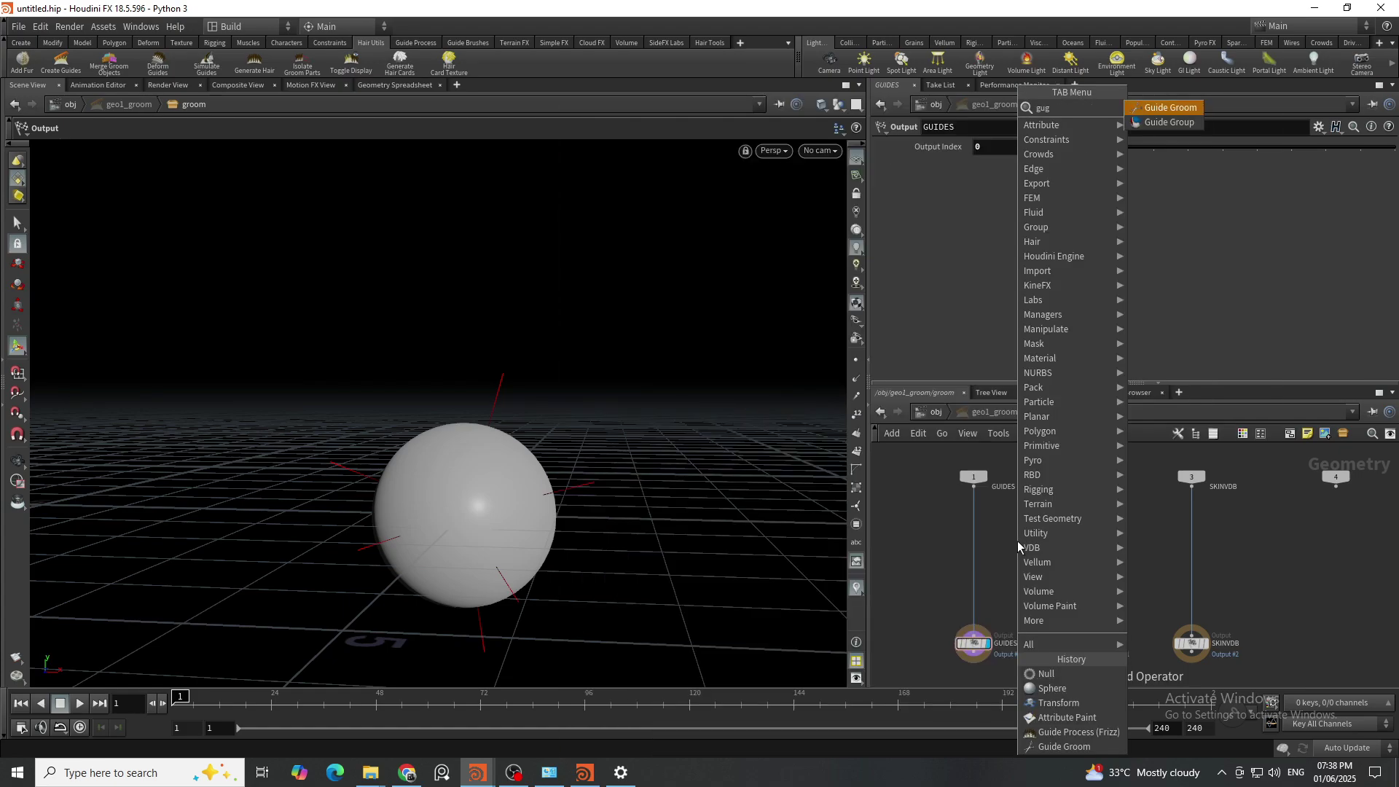
{"action": "key", "text": "Return"}
{"action": "left_click", "coordinate": [1017, 541]}
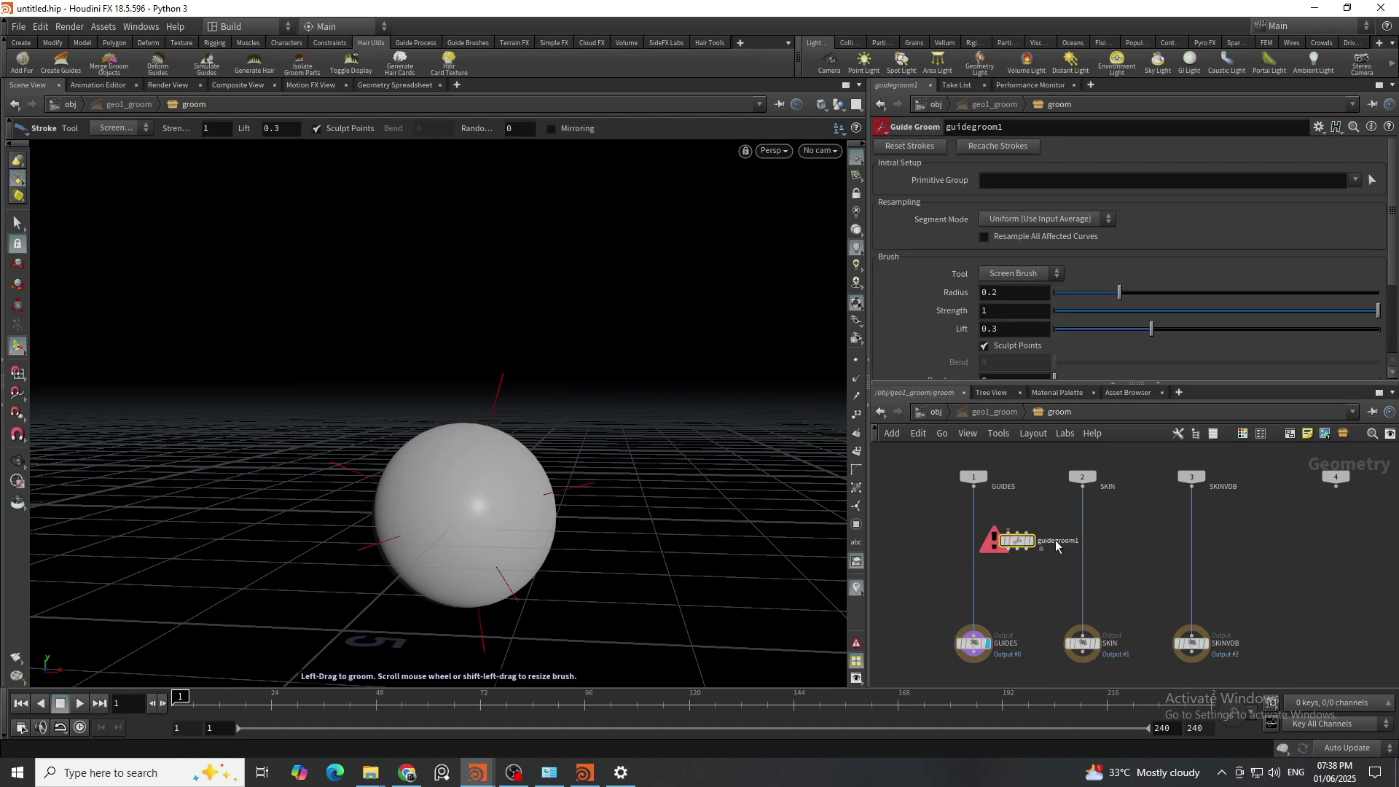
{"action": "scroll", "coordinate": [1033, 522], "scroll_direction": "up", "scroll_amount": 3}
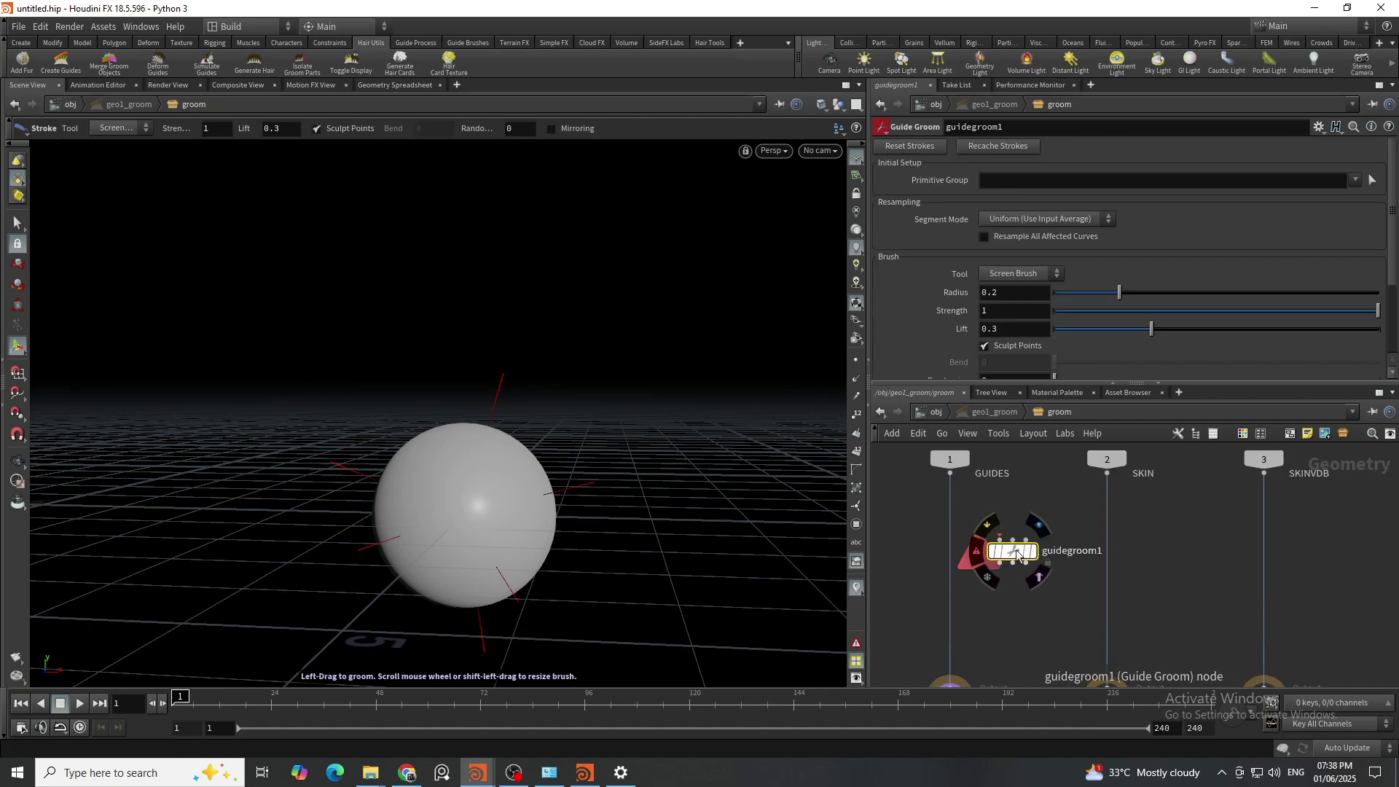
{"action": "mouse_move", "coordinate": [1009, 556]}
{"action": "left_mouse_down"}
{"action": "mouse_move", "coordinate": [977, 541]}
{"action": "mouse_move", "coordinate": [1006, 512]}
{"action": "mouse_move", "coordinate": [1007, 538]}
{"action": "mouse_move", "coordinate": [937, 540]}
{"action": "mouse_move", "coordinate": [954, 554]}
{"action": "mouse_move", "coordinate": [1049, 535]}
{"action": "mouse_move", "coordinate": [1122, 565]}
{"action": "mouse_move", "coordinate": [1264, 578]}
{"action": "mouse_move", "coordinate": [977, 579]}
{"action": "mouse_move", "coordinate": [1010, 568]}
{"action": "left_mouse_up"}
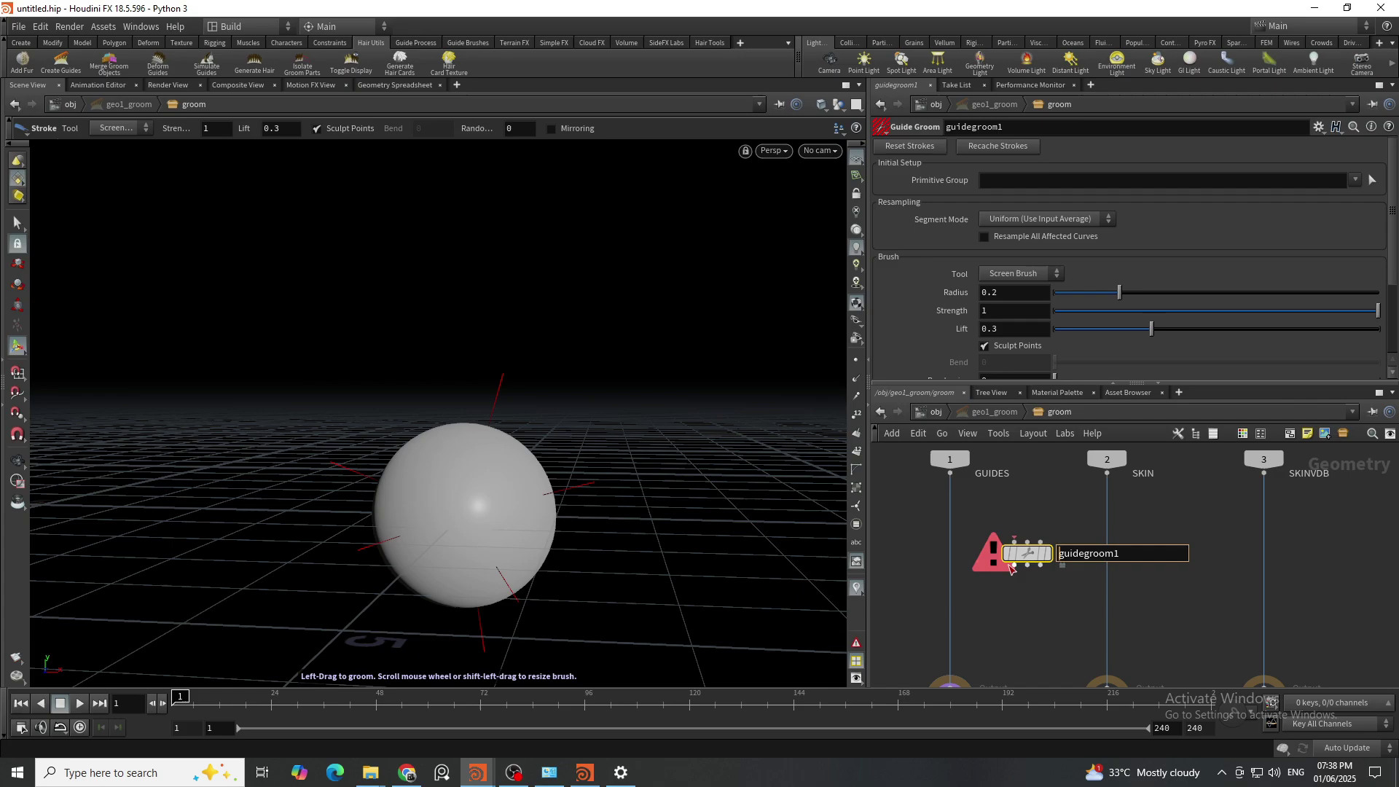
Step: Check the Guide Groom node's inputs, insert it into the GUIDES, SKIN and SKINVDB branches and display it
{"action": "scroll", "coordinate": [1012, 568], "scroll_direction": "up", "scroll_amount": 3}
{"action": "middle_click_drag", "start_coordinate": [1034, 600], "coordinate": [1023, 673]}
{"action": "scroll", "coordinate": [1046, 624], "scroll_direction": "down", "scroll_amount": 2}
{"action": "scroll", "coordinate": [1019, 584], "scroll_direction": "up", "scroll_amount": 1}
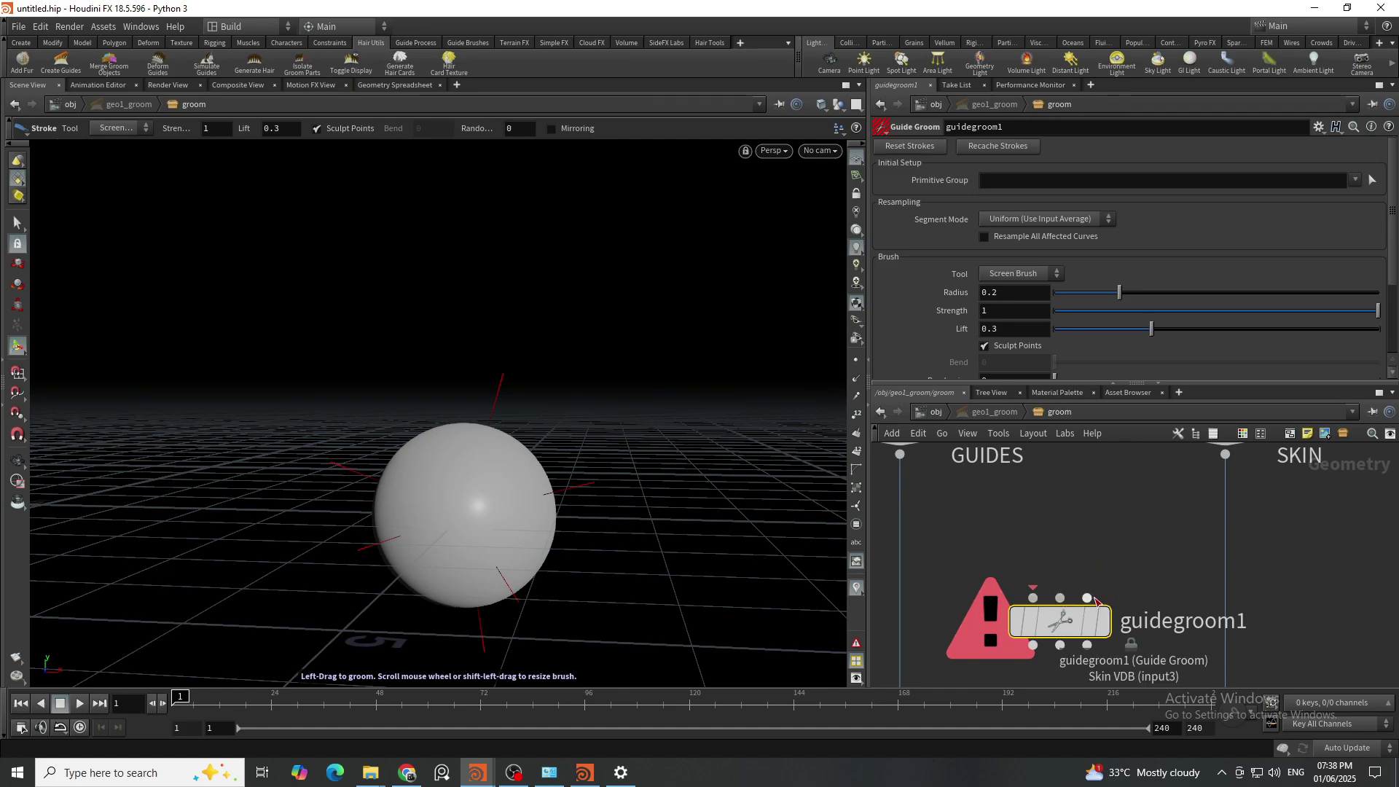
{"action": "scroll", "coordinate": [1073, 570], "scroll_direction": "down", "scroll_amount": 5}
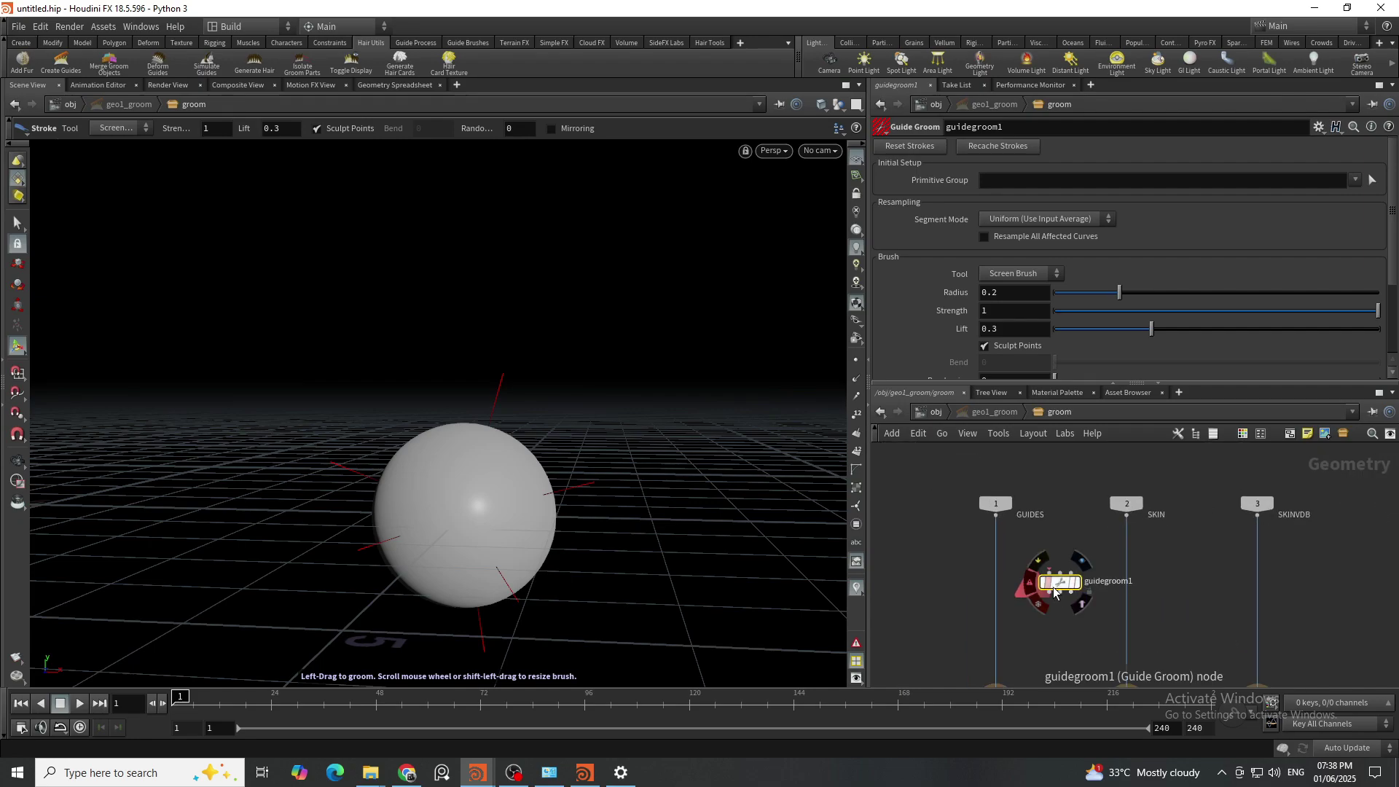
{"action": "left_click_drag", "start_coordinate": [1067, 590], "coordinate": [1101, 573]}
{"action": "middle_click_drag", "start_coordinate": [1186, 547], "coordinate": [1199, 511]}
{"action": "scroll", "coordinate": [1146, 520], "scroll_direction": "up", "scroll_amount": 3}
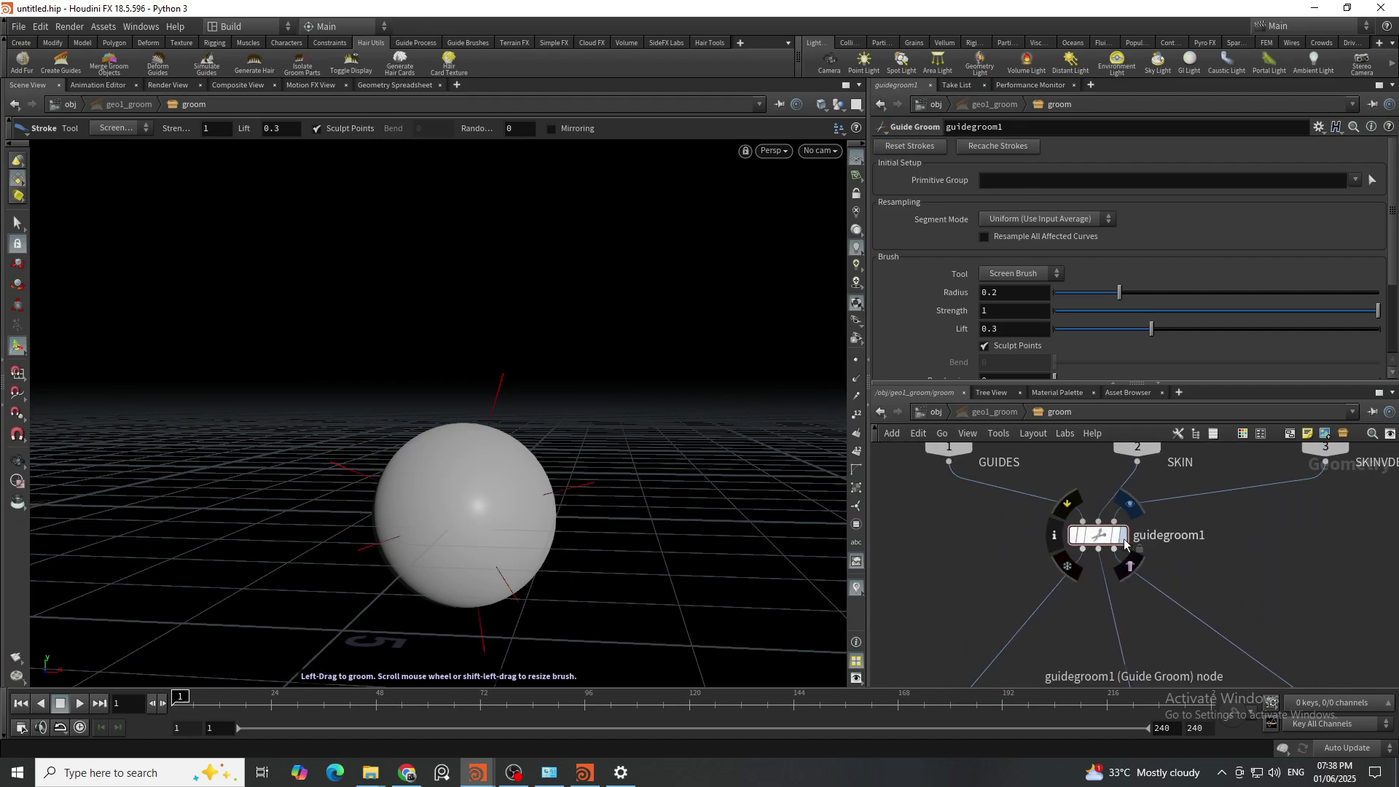
{"action": "left_click", "coordinate": [1124, 543]}
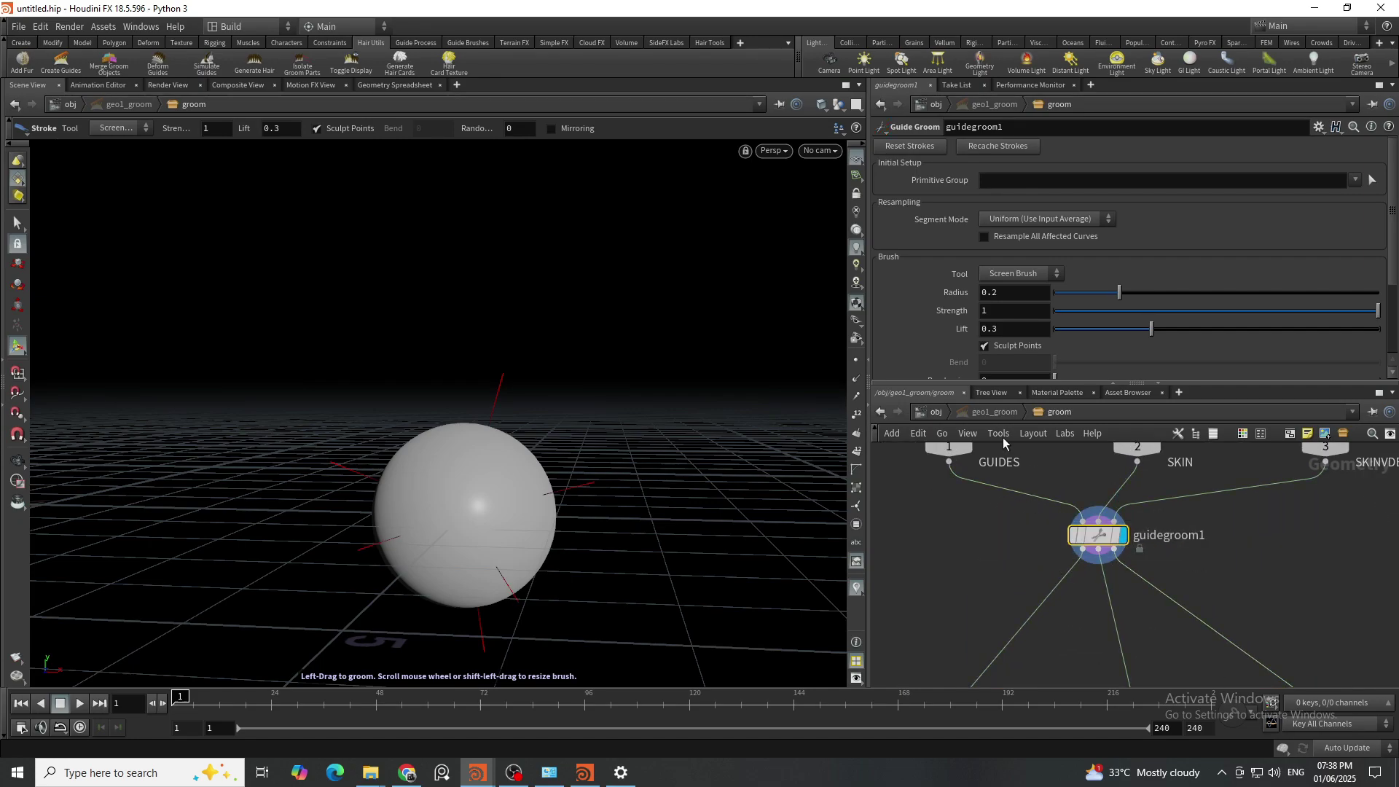
Step: Set the guide density of geo1_groom to 50 at object level and return to its groom network
{"action": "left_click", "coordinate": [933, 412]}
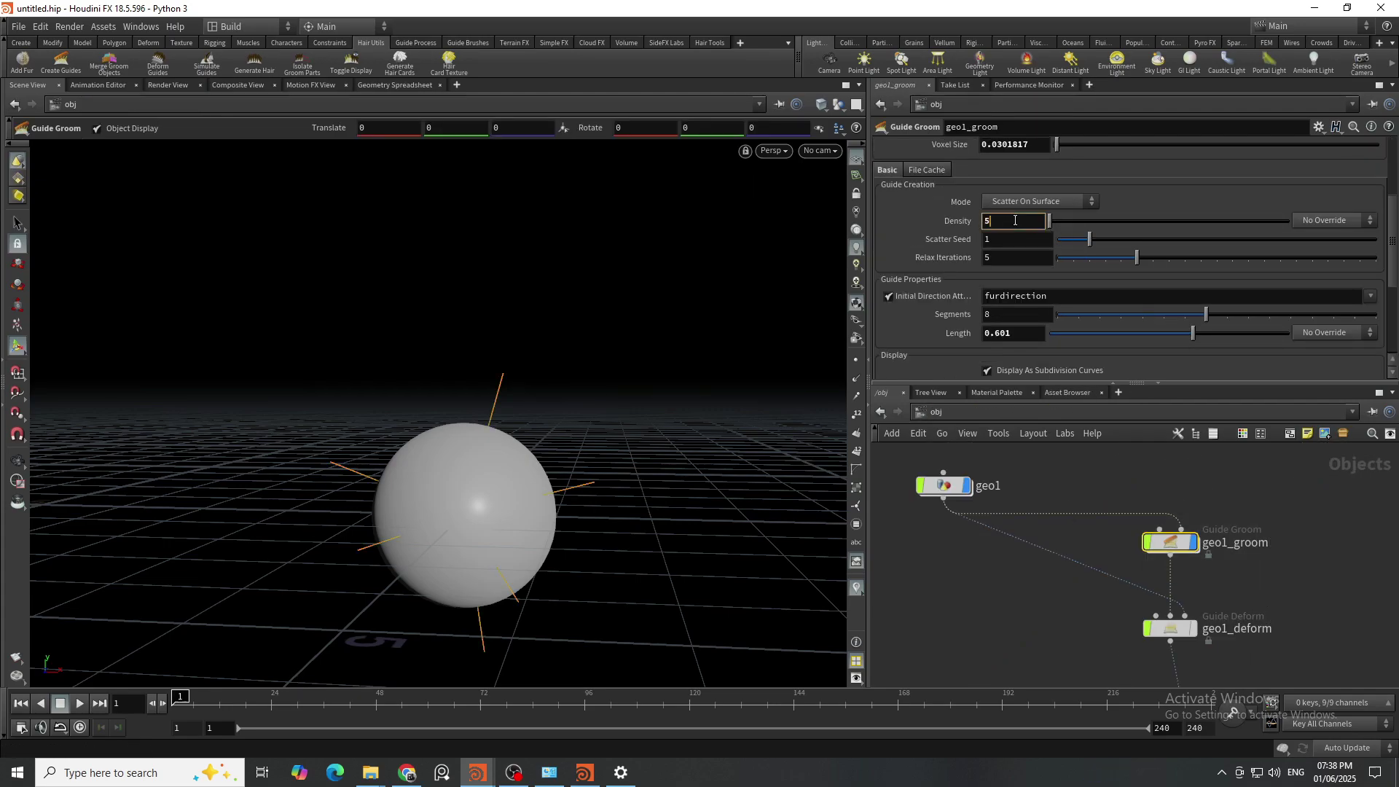
{"action": "key", "text": "Return"}
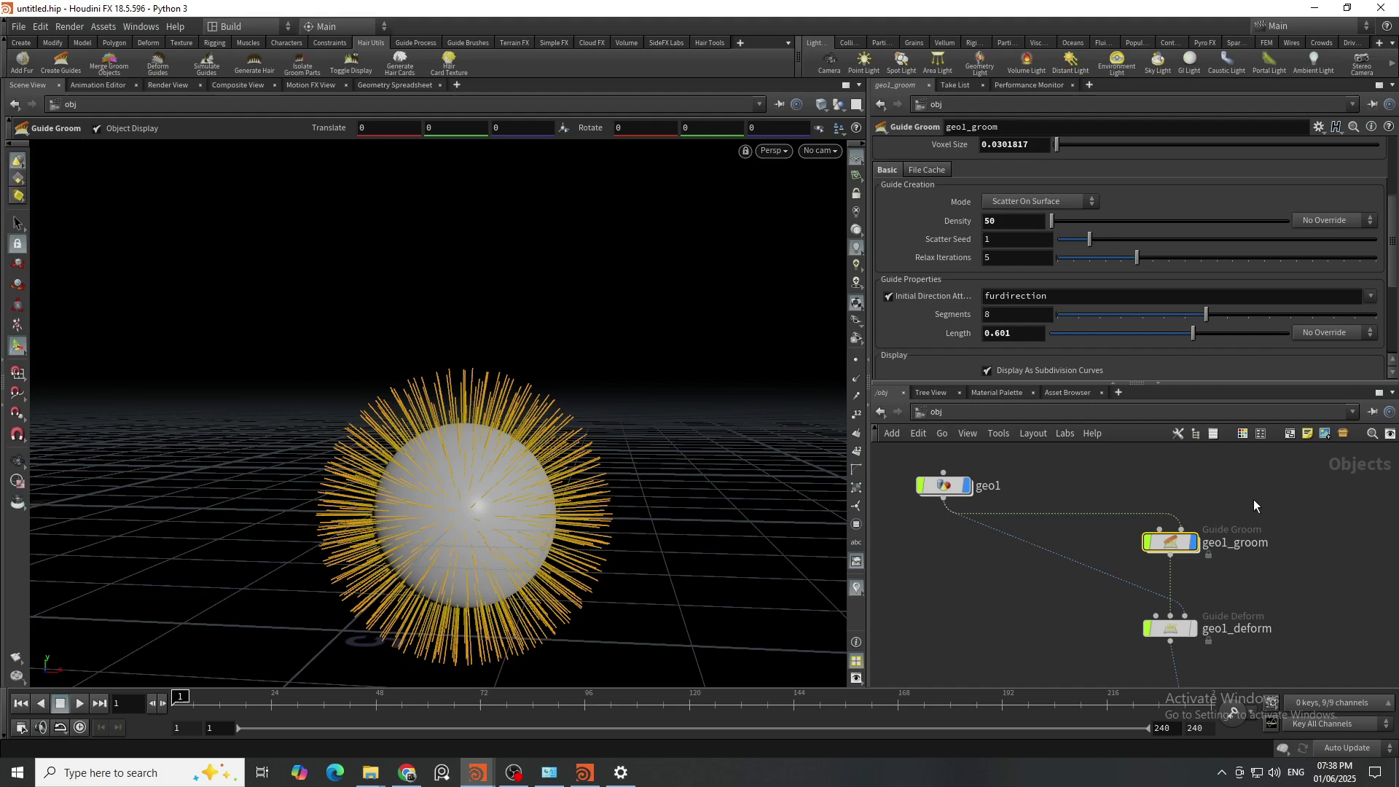
{"action": "key", "text": "Return"}
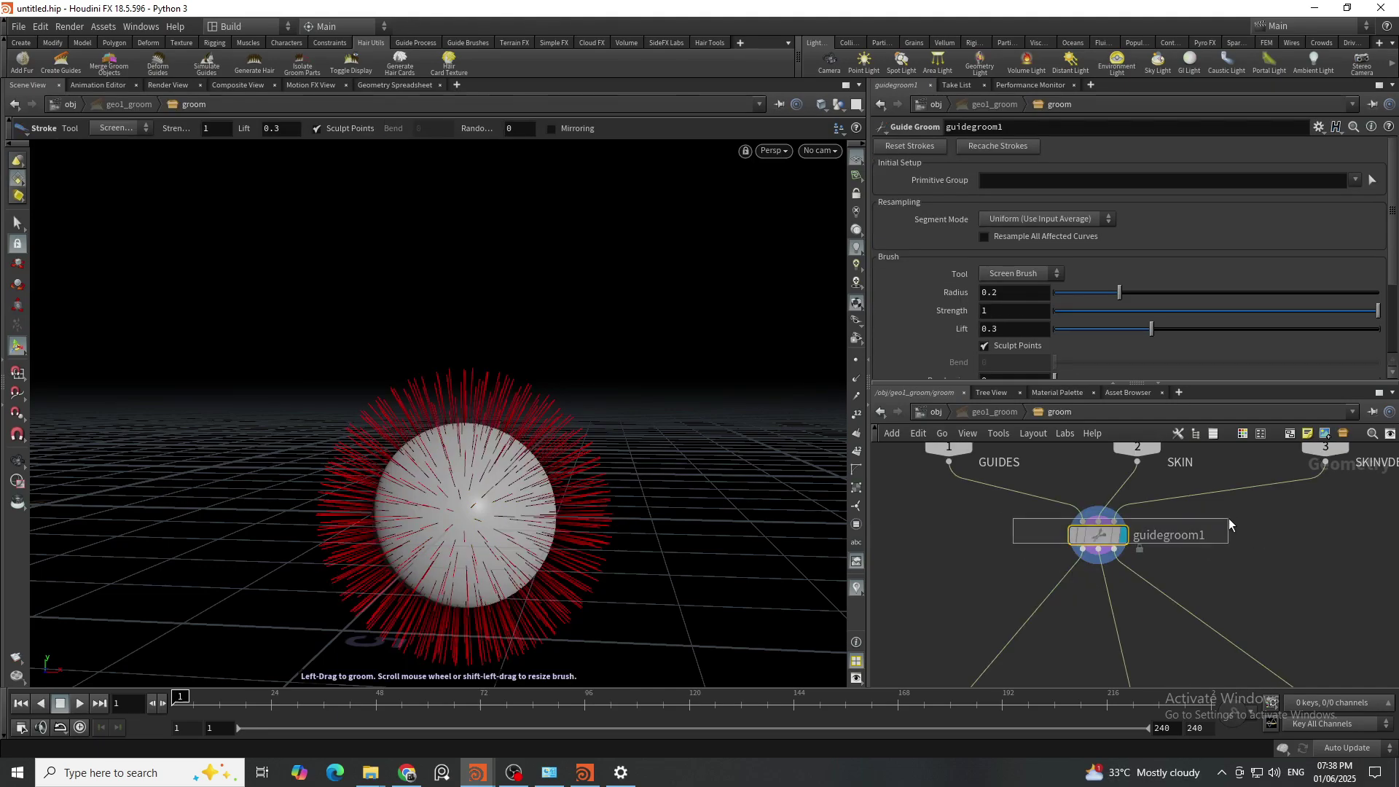
Step: Keep Screen Brush as the Guide Groom tool and enlarge the brush radius to about 0.443
{"action": "left_click", "coordinate": [1012, 273]}
{"action": "left_click", "coordinate": [1037, 273]}
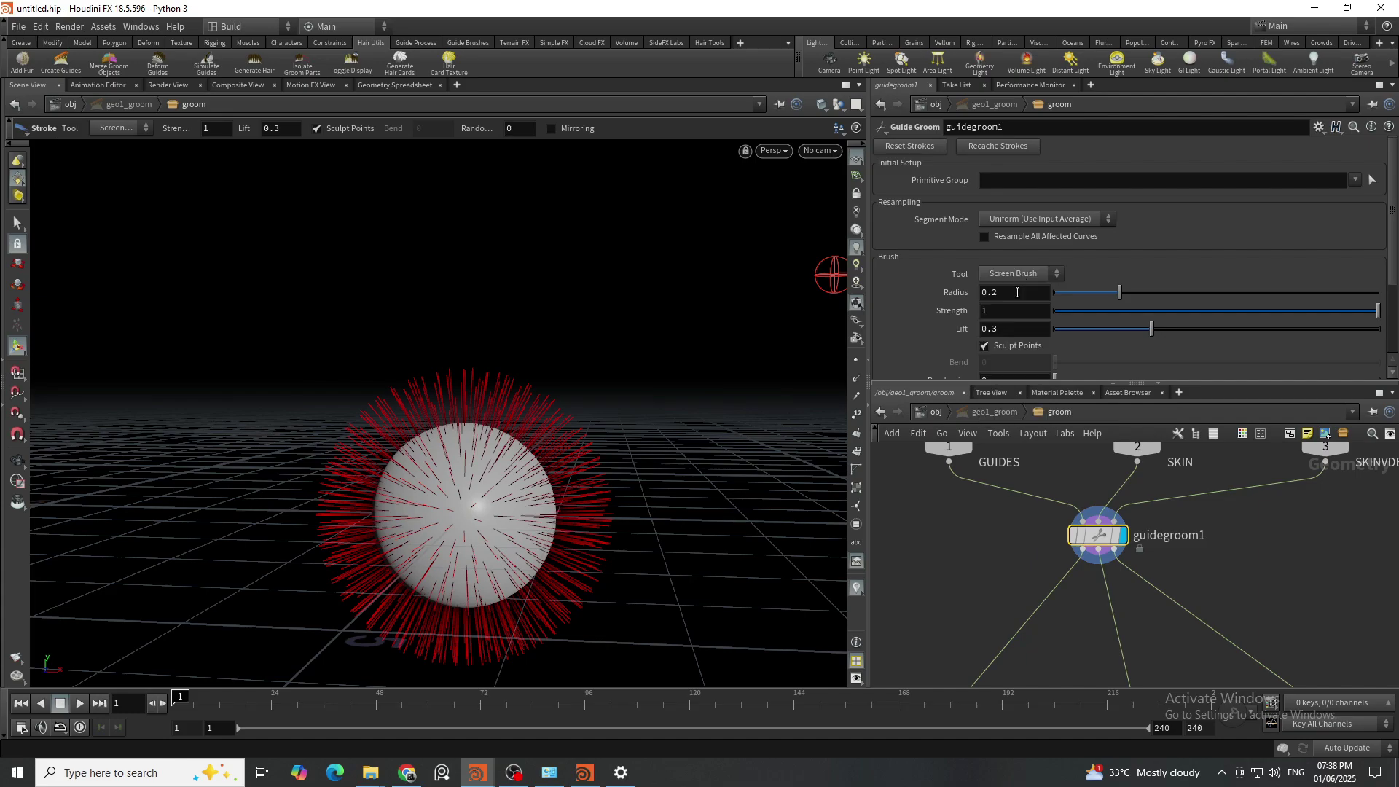
{"action": "key", "text": "Escape"}
{"action": "scroll", "coordinate": [535, 393], "scroll_direction": "up", "scroll_amount": 3}
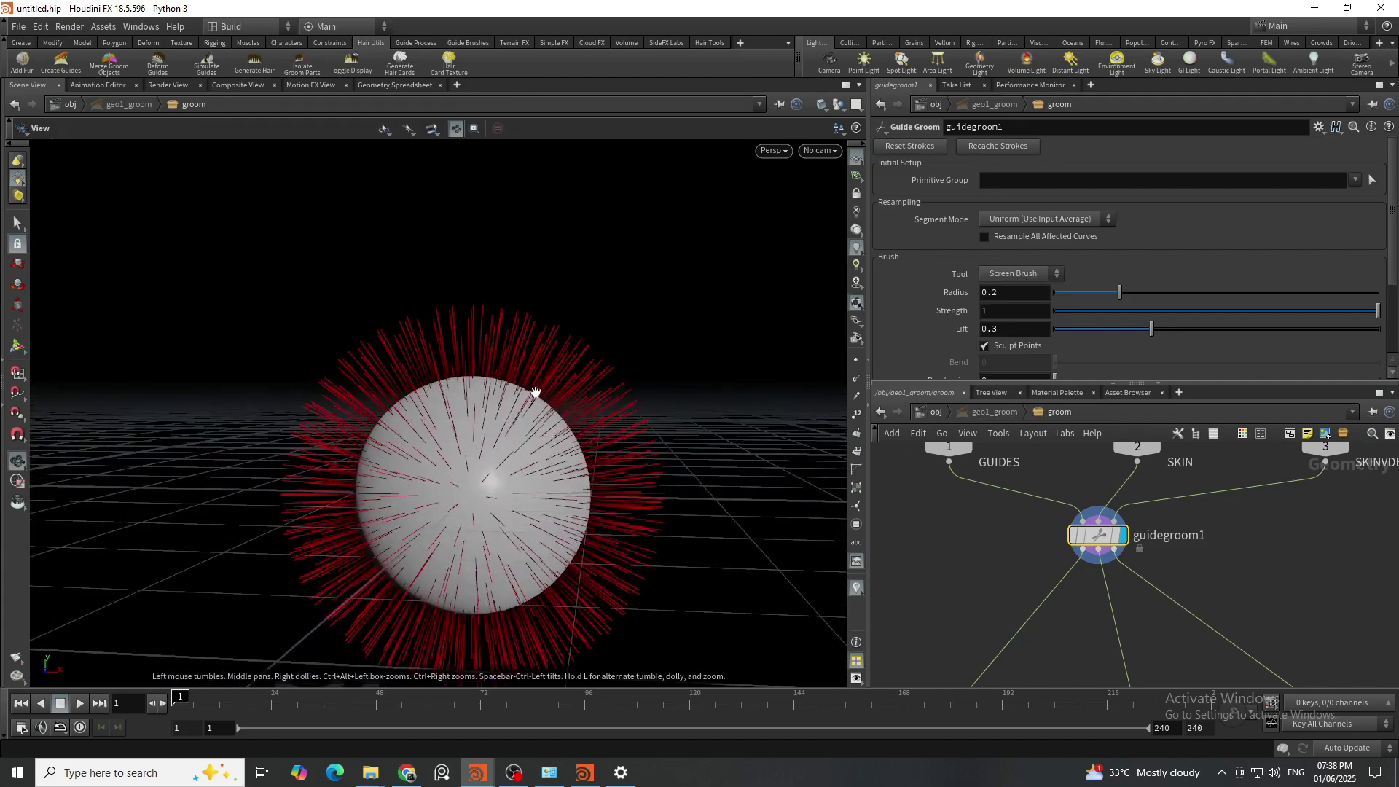
{"action": "key", "text": "Return"}
{"action": "scroll", "coordinate": [597, 331], "scroll_direction": "up", "scroll_amount": 8}
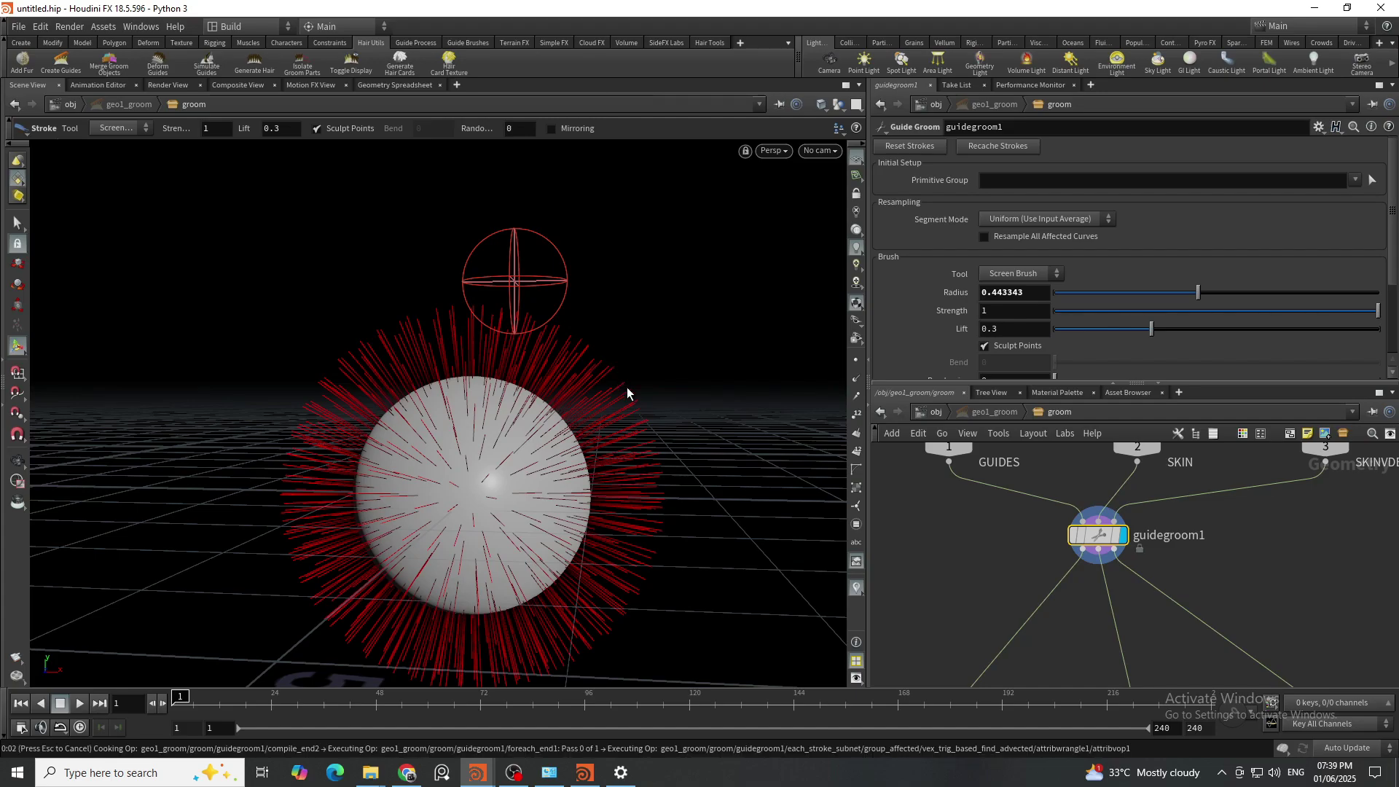
Step: Comb the guides downward around the sphere from several angles and enlarge the brush radius to about 0.66
{"action": "left_click_drag", "start_coordinate": [627, 386], "coordinate": [628, 384]}
{"action": "mouse_move", "coordinate": [525, 295]}
{"action": "left_mouse_down"}
{"action": "mouse_move", "coordinate": [572, 409]}
{"action": "mouse_move", "coordinate": [641, 468]}
{"action": "mouse_move", "coordinate": [640, 609]}
{"action": "left_mouse_up"}
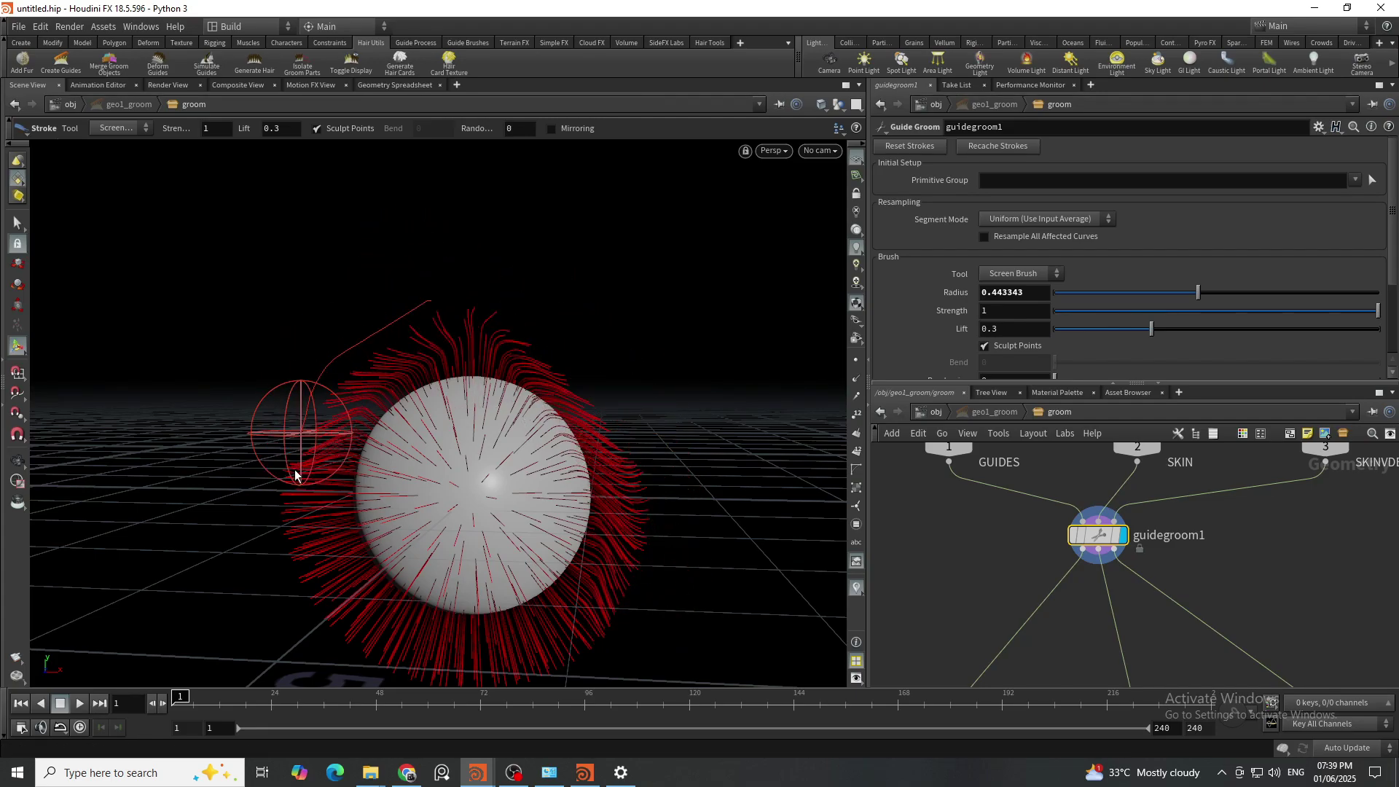
{"action": "key", "text": "Escape"}
{"action": "left_click_drag", "start_coordinate": [508, 423], "coordinate": [639, 391]}
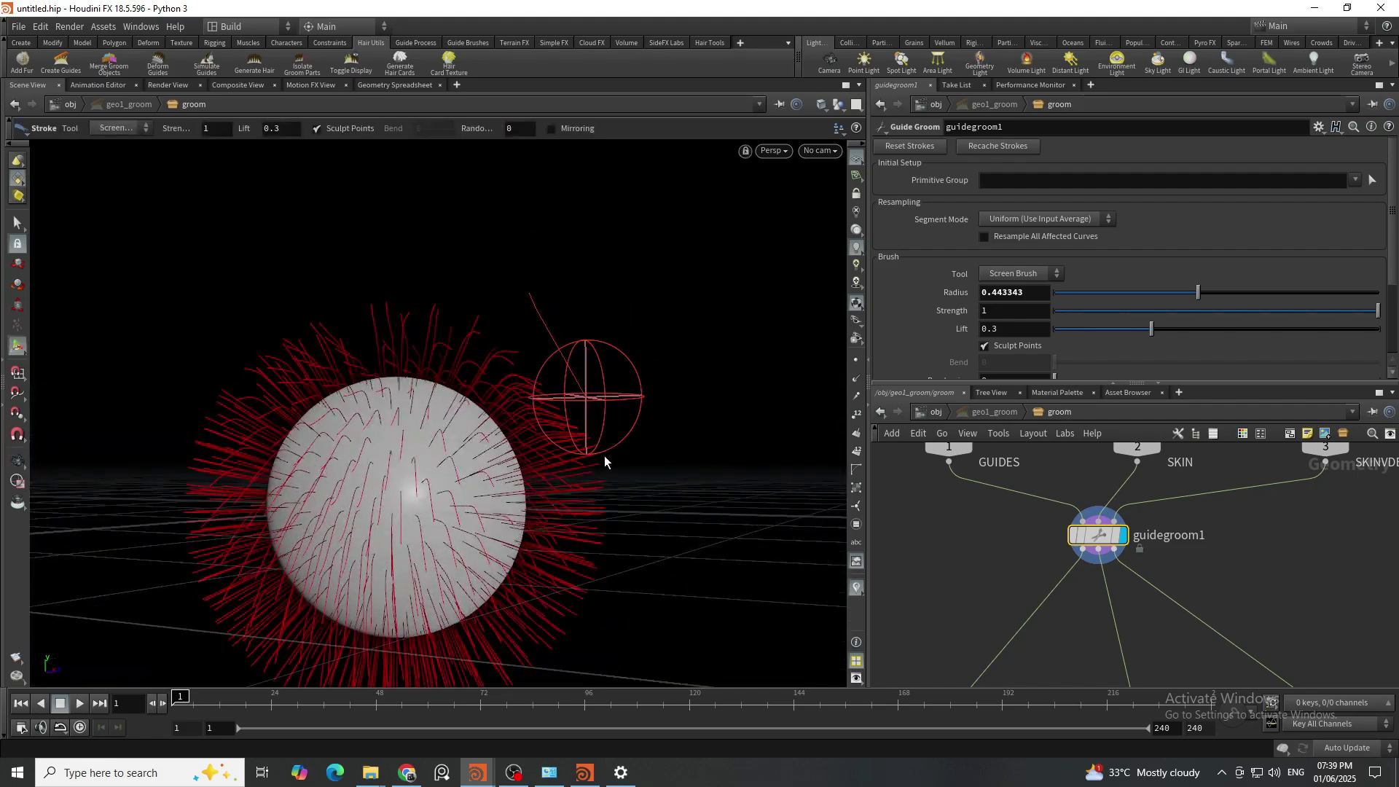
{"action": "mouse_move", "coordinate": [577, 641]}
{"action": "left_mouse_down"}
{"action": "mouse_move", "coordinate": [685, 410]}
{"action": "mouse_move", "coordinate": [422, 328]}
{"action": "left_mouse_up"}
{"action": "key", "text": "Return"}
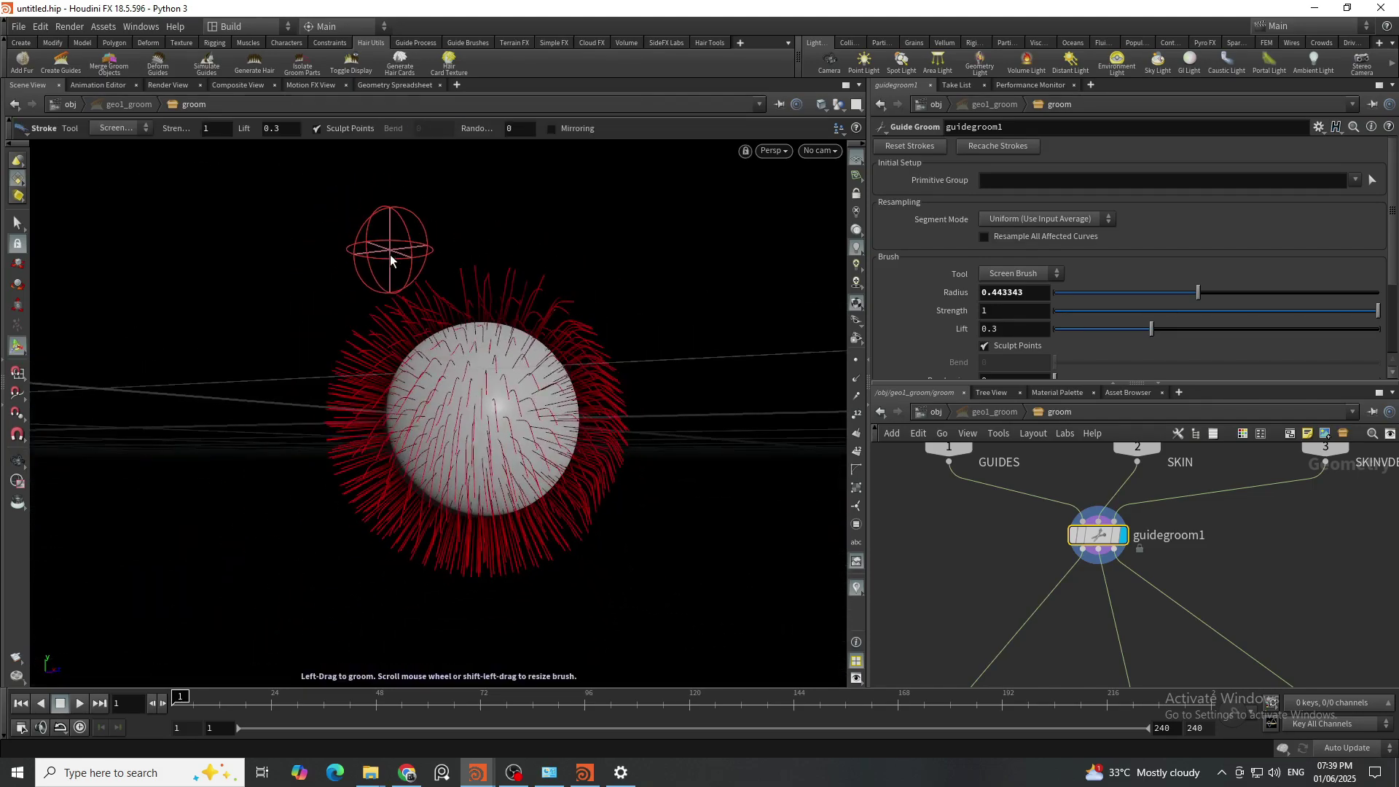
{"action": "mouse_move", "coordinate": [390, 255]}
{"action": "left_mouse_down"}
{"action": "mouse_move", "coordinate": [313, 359]}
{"action": "mouse_move", "coordinate": [396, 566]}
{"action": "mouse_move", "coordinate": [282, 412]}
{"action": "mouse_move", "coordinate": [427, 564]}
{"action": "mouse_move", "coordinate": [649, 412]}
{"action": "mouse_move", "coordinate": [596, 501]}
{"action": "mouse_move", "coordinate": [456, 576]}
{"action": "mouse_move", "coordinate": [347, 314]}
{"action": "mouse_move", "coordinate": [378, 531]}
{"action": "mouse_move", "coordinate": [473, 519]}
{"action": "mouse_move", "coordinate": [653, 565]}
{"action": "mouse_move", "coordinate": [736, 365]}
{"action": "left_mouse_up"}
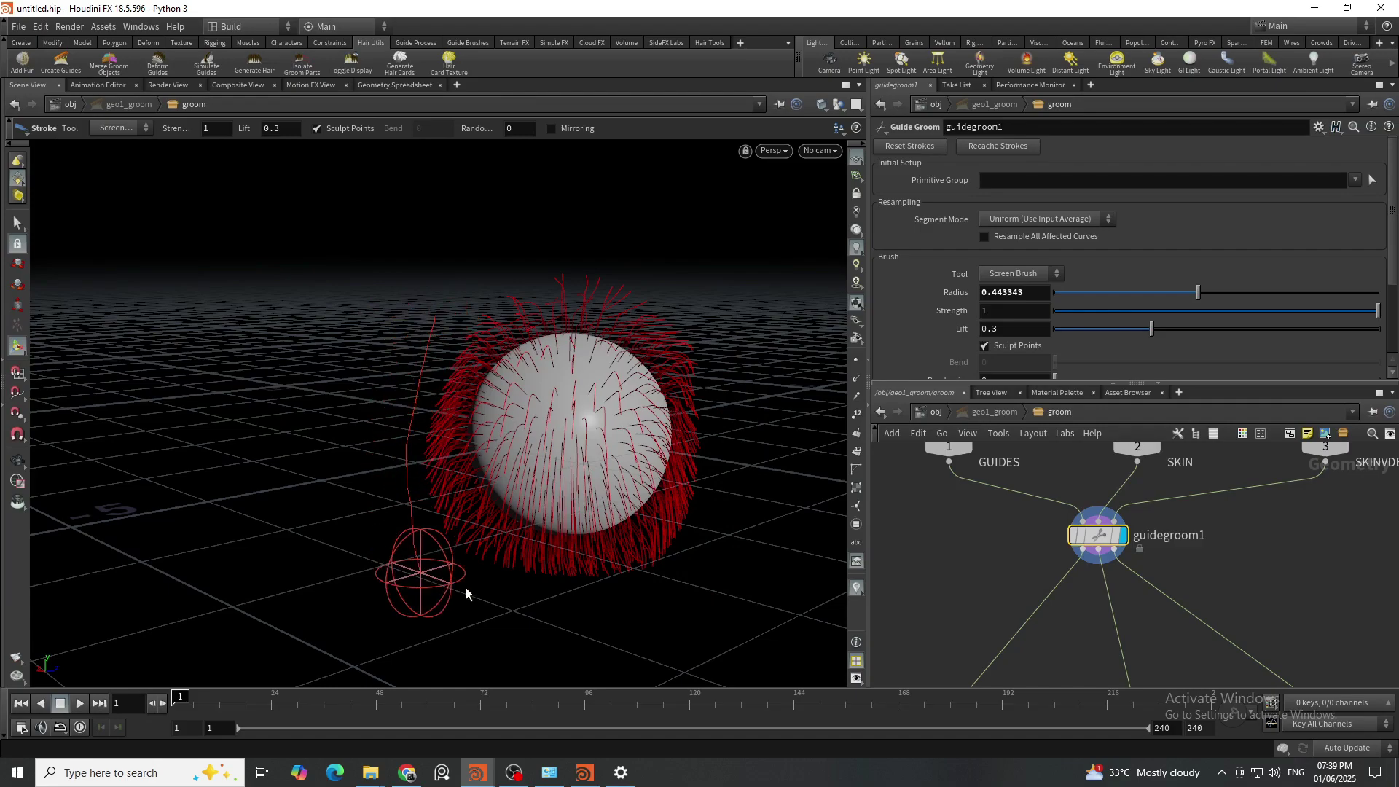
{"action": "key", "text": "Escape"}
{"action": "mouse_move", "coordinate": [397, 484]}
{"action": "left_mouse_down"}
{"action": "mouse_move", "coordinate": [559, 467]}
{"action": "mouse_move", "coordinate": [510, 474]}
{"action": "mouse_move", "coordinate": [1035, 529]}
{"action": "left_mouse_up"}
{"action": "key", "text": "Return"}
{"action": "scroll", "coordinate": [653, 312], "scroll_direction": "up", "scroll_amount": 3}
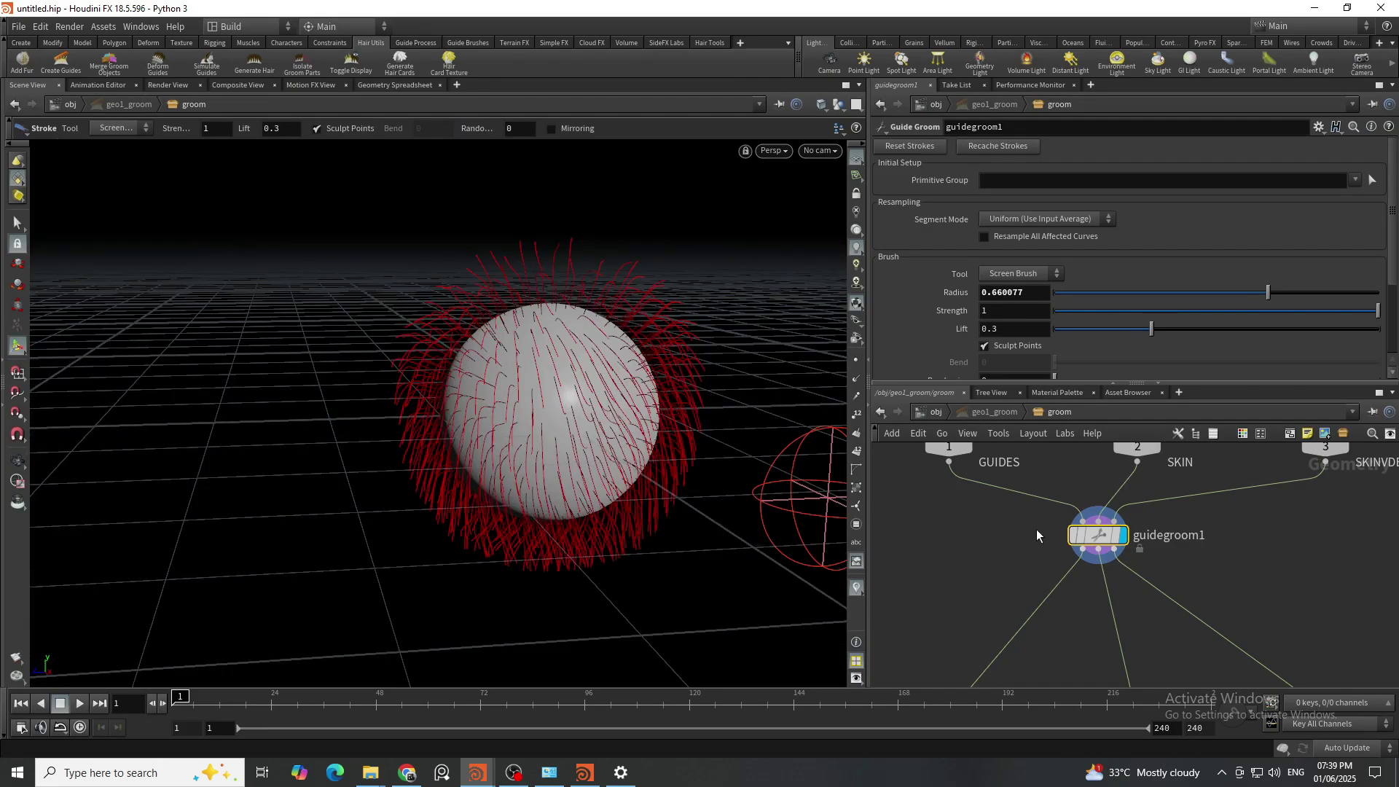
Step: Delete the Guide Groom node and insert a Guide Initialize node across the GUIDES, SKIN and SKINVDB branches
{"action": "key", "text": "Delete"}
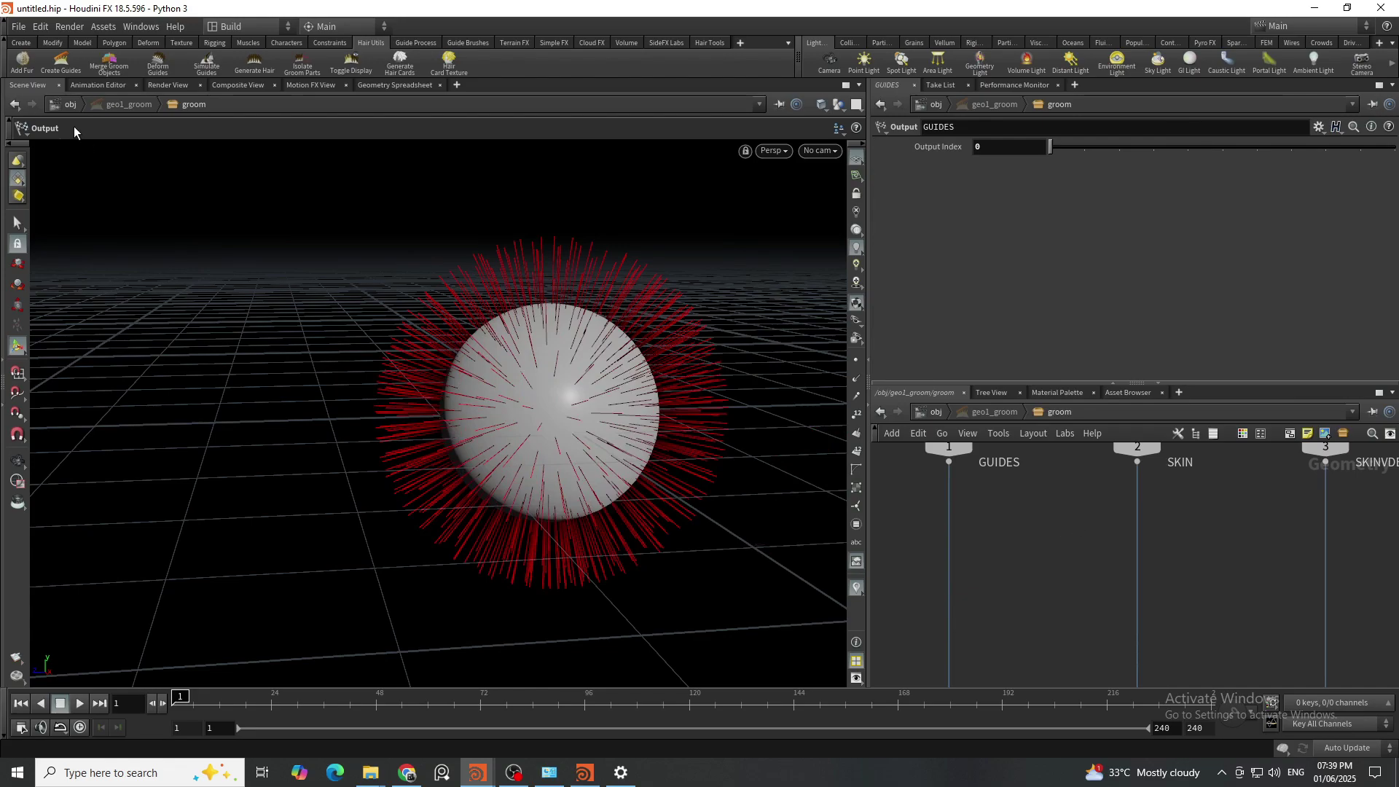
{"action": "left_click", "coordinate": [412, 42]}
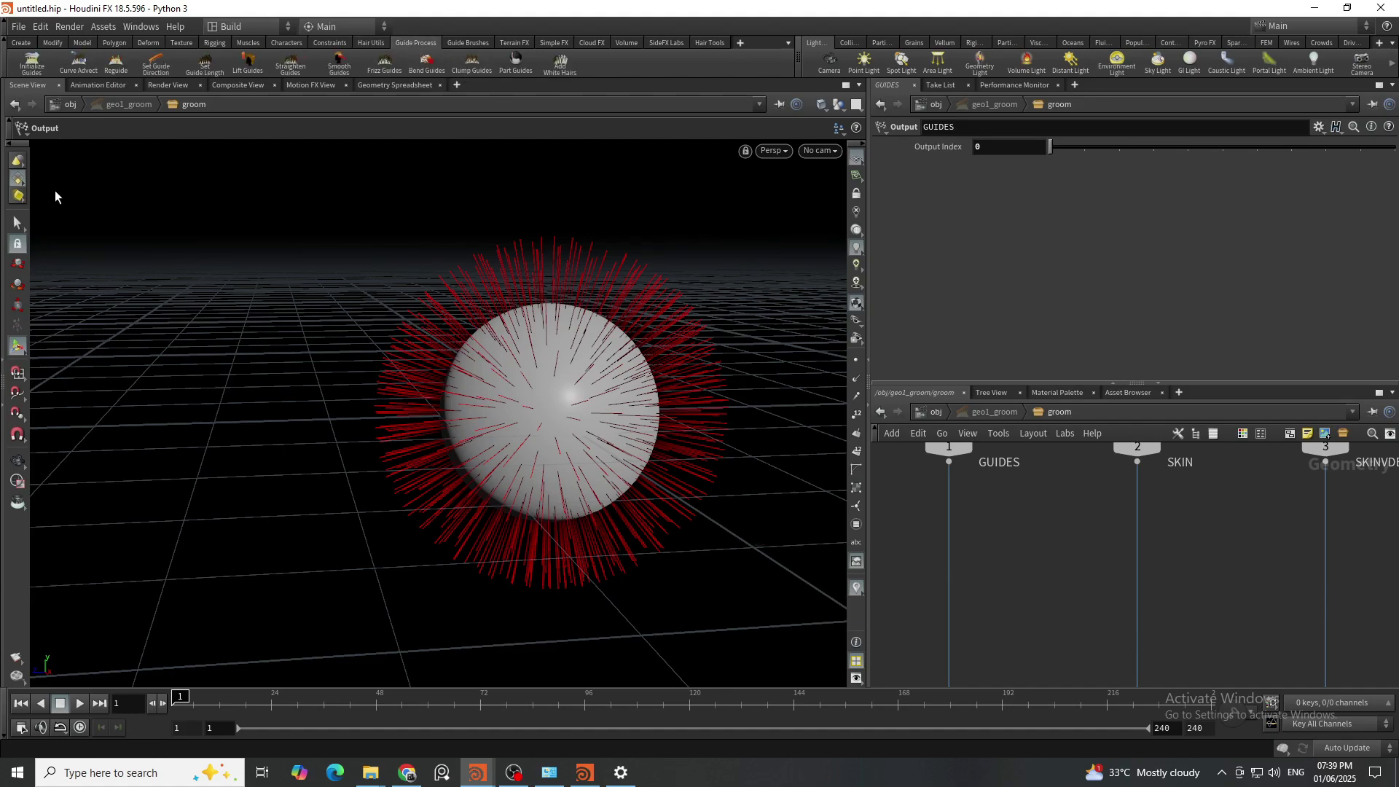
{"action": "left_click", "coordinate": [31, 67]}
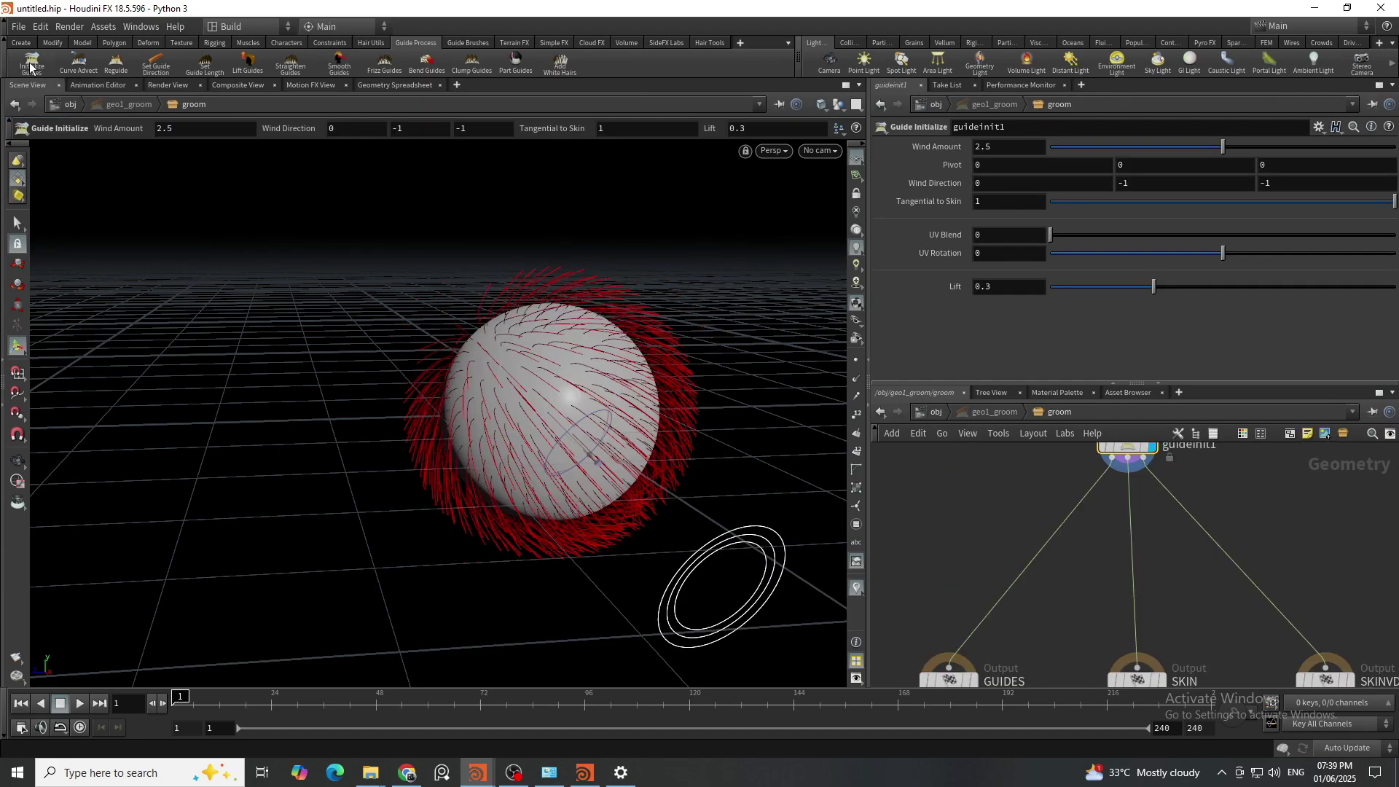
{"action": "scroll", "coordinate": [1136, 481], "scroll_direction": "up", "scroll_amount": 3}
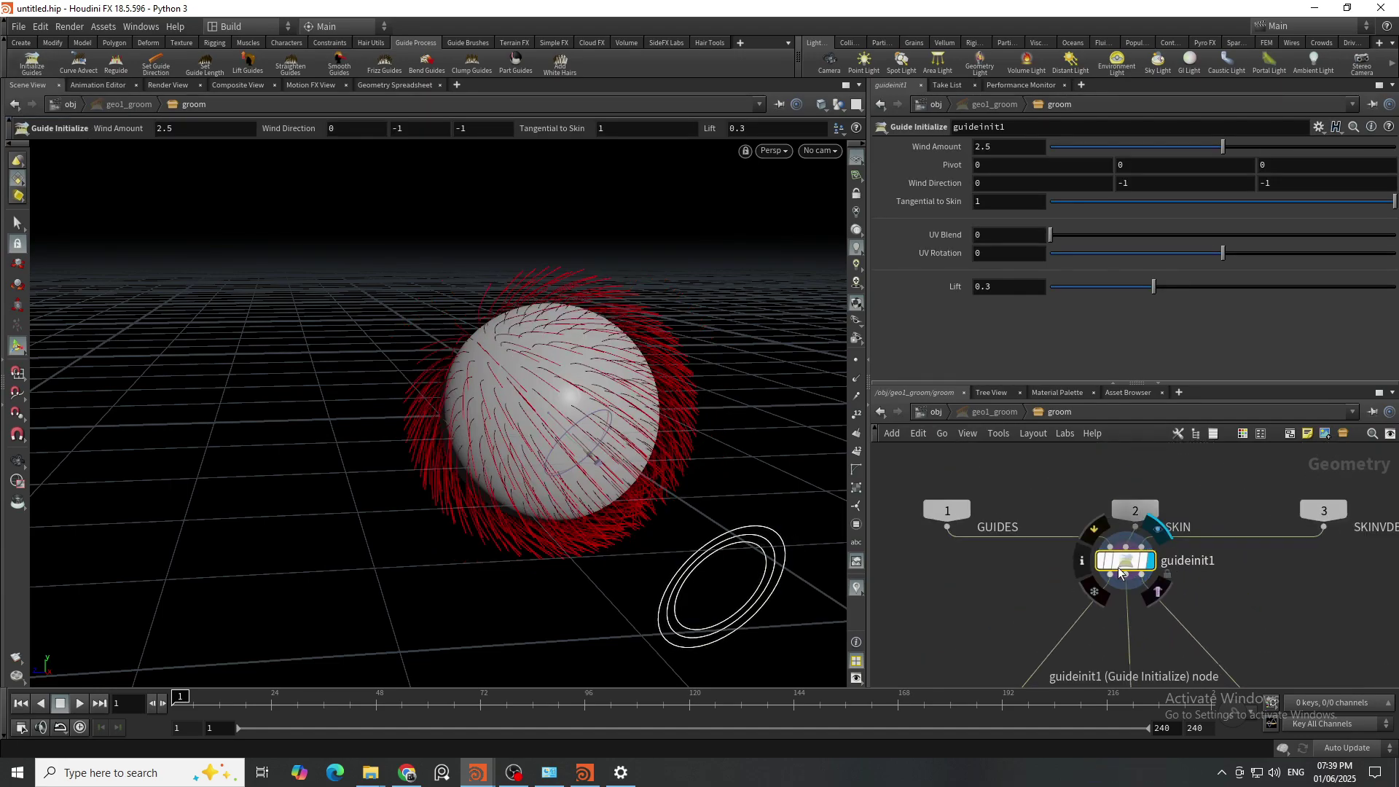
{"action": "left_click_drag", "start_coordinate": [1127, 565], "coordinate": [1122, 585]}
Step: Redirect the Guide Initialize wind to 0, 0.7, 0 with its viewport handle
{"action": "key", "text": "Escape"}
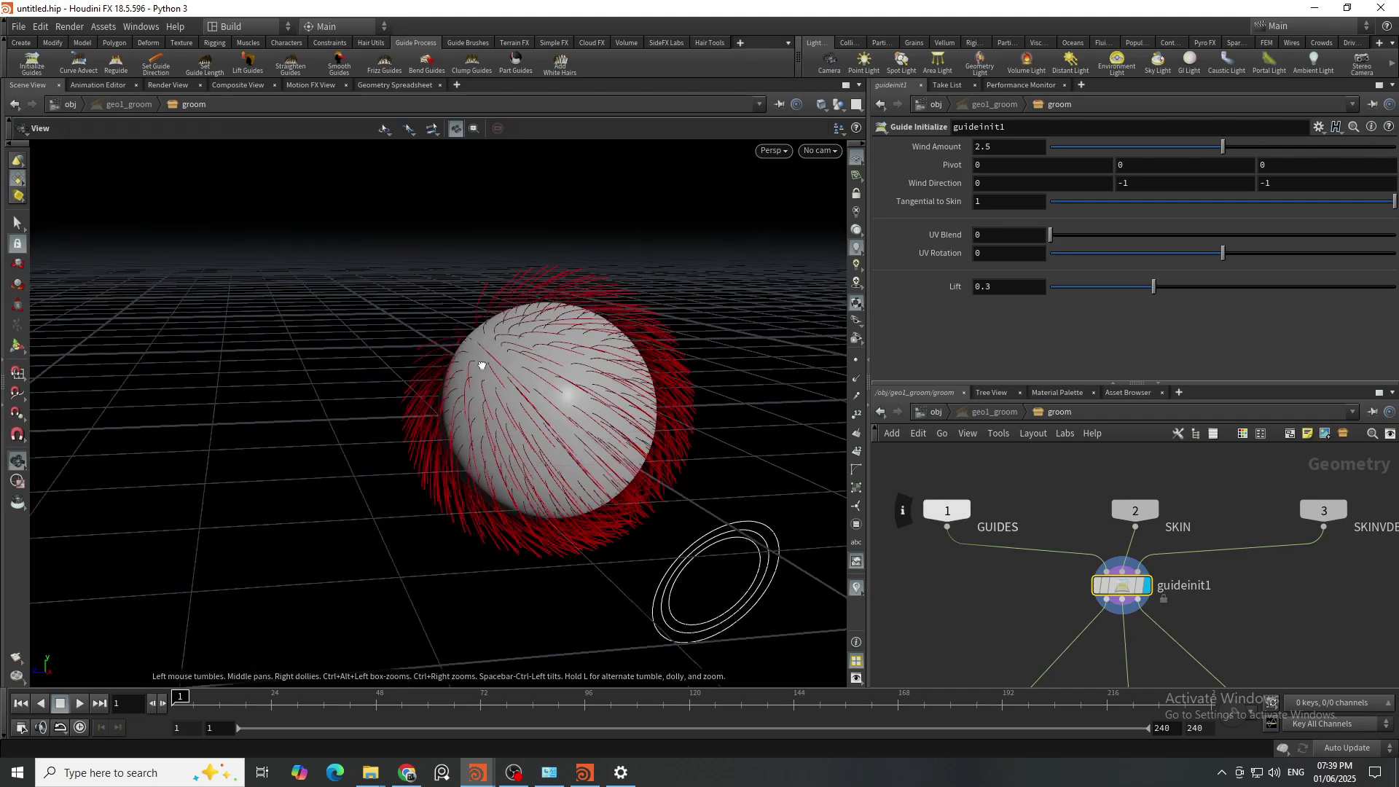
{"action": "left_click_drag", "start_coordinate": [484, 365], "coordinate": [627, 566]}
{"action": "key", "text": "Return"}
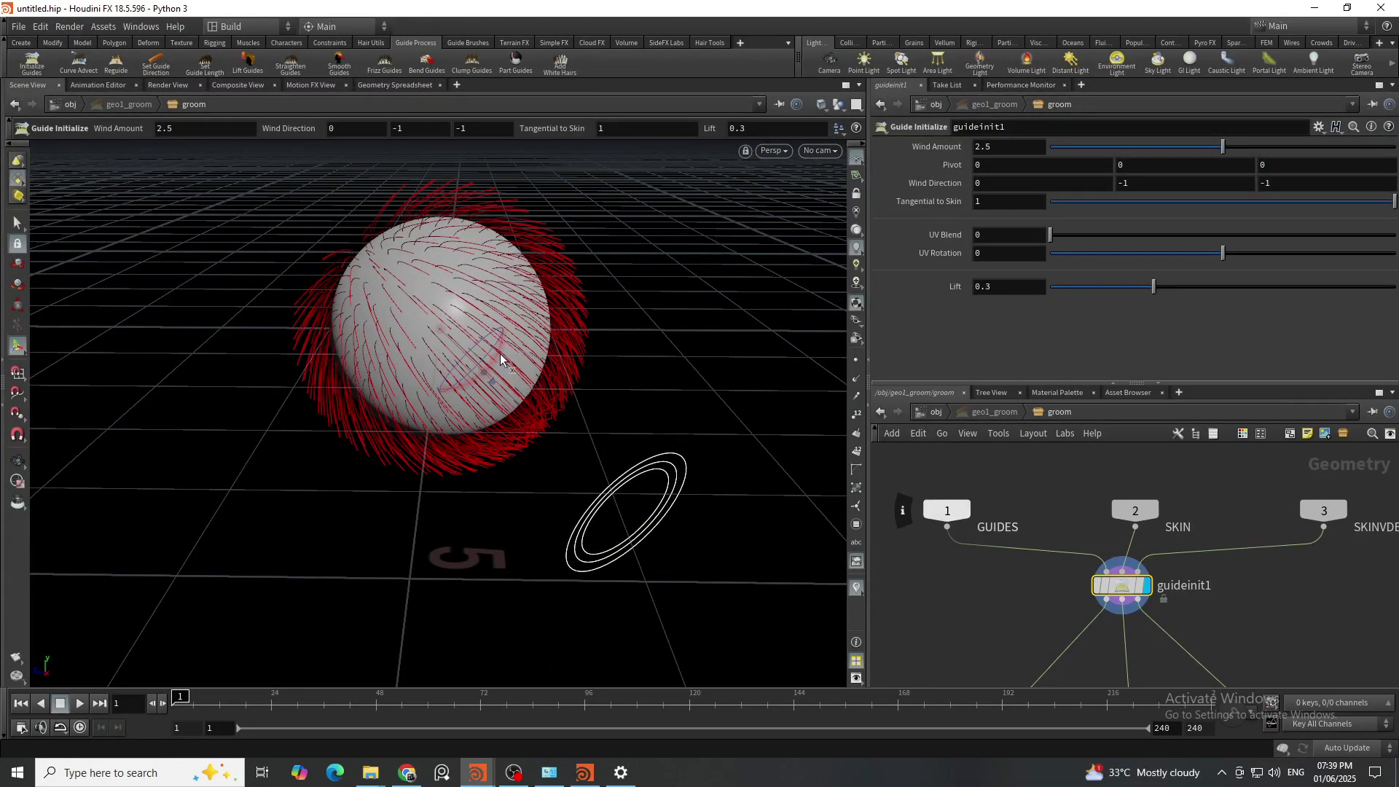
{"action": "left_click_drag", "start_coordinate": [499, 353], "coordinate": [539, 438]}
{"action": "key", "text": "Escape"}
{"action": "key", "text": "Return"}
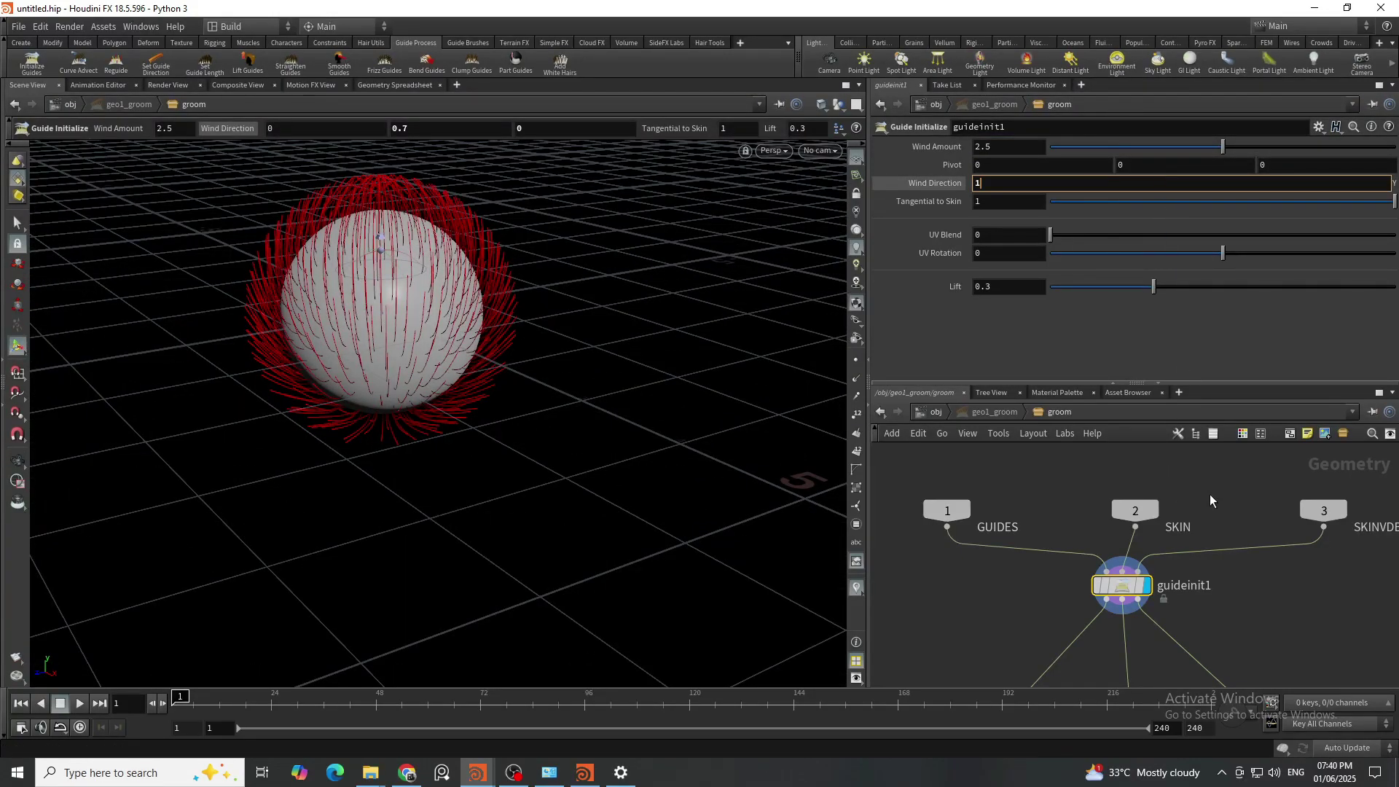
Step: Try Wind Direction Y values of 1 and -1 on the Guide Initialize node
{"action": "type", "text": "1"}
{"action": "key", "text": "Return"}
{"action": "scroll", "coordinate": [394, 481], "scroll_direction": "down", "scroll_amount": 5}
{"action": "left_click", "coordinate": [1125, 181]}
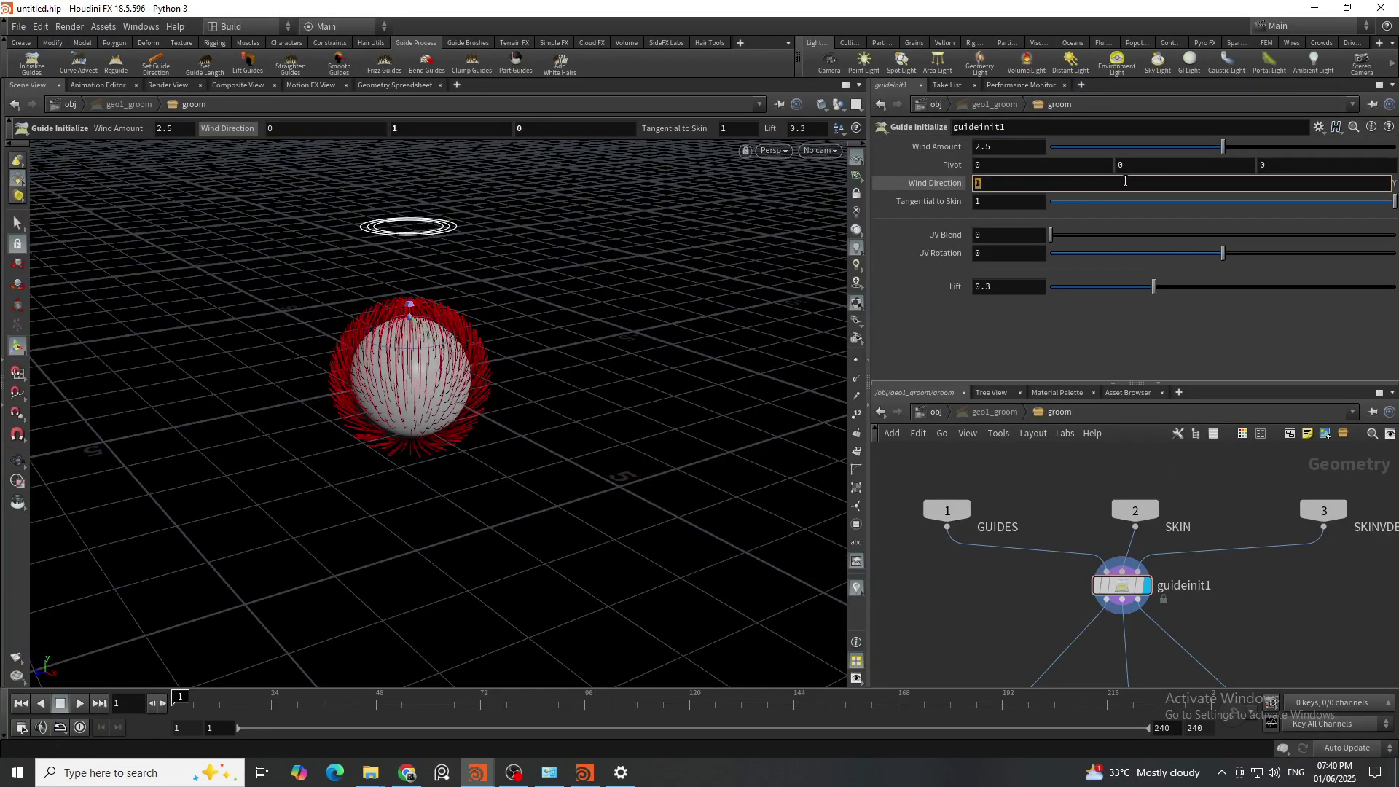
{"action": "type", "text": "-1"}
{"action": "key", "text": "Return"}
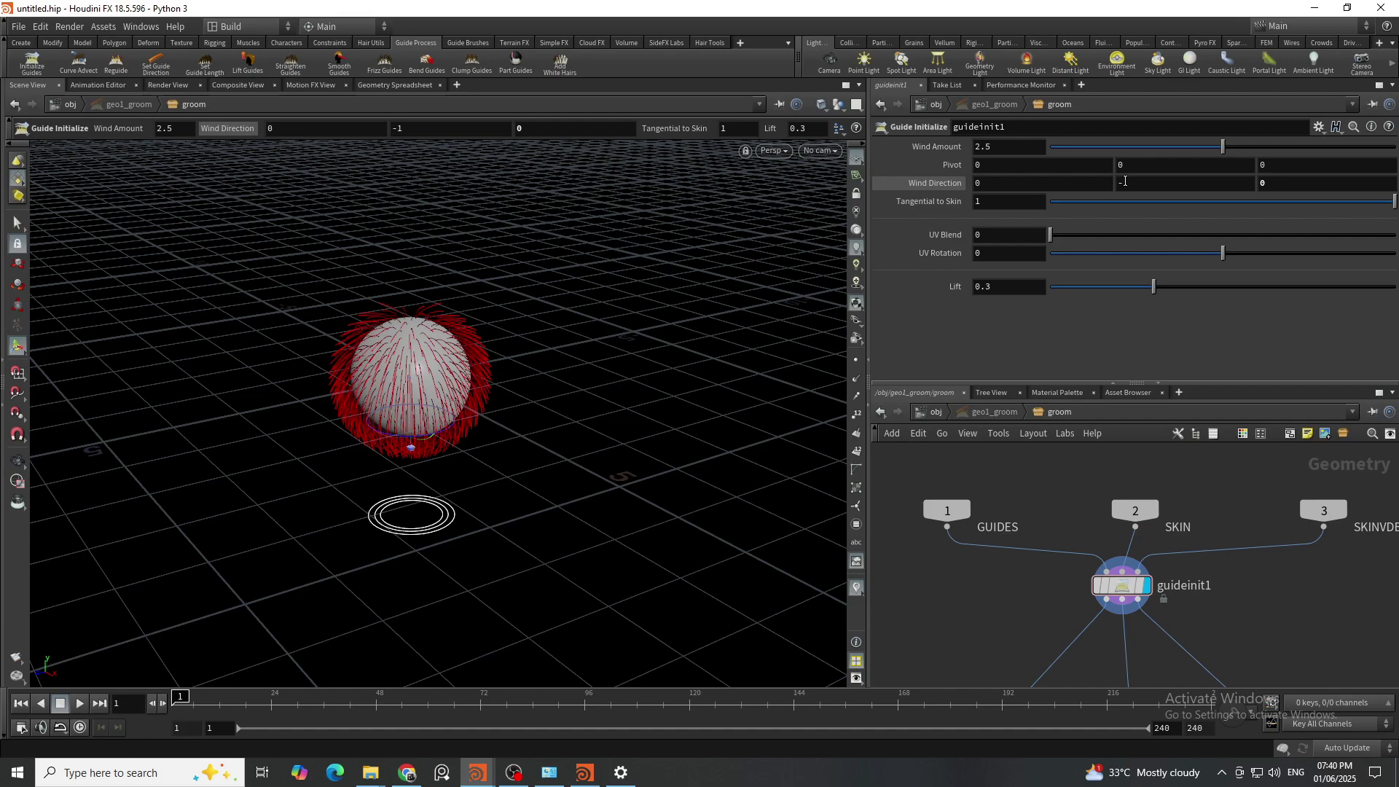
Step: Delete the Guide Initialize node after checking the guides, try the Curve Advect tool and dismiss its dialog
{"action": "scroll", "coordinate": [402, 512], "scroll_direction": "up", "scroll_amount": 4, "text": "alt"}
{"action": "left_click_drag", "start_coordinate": [433, 515], "coordinate": [568, 514]}
{"action": "key", "text": "Delete"}
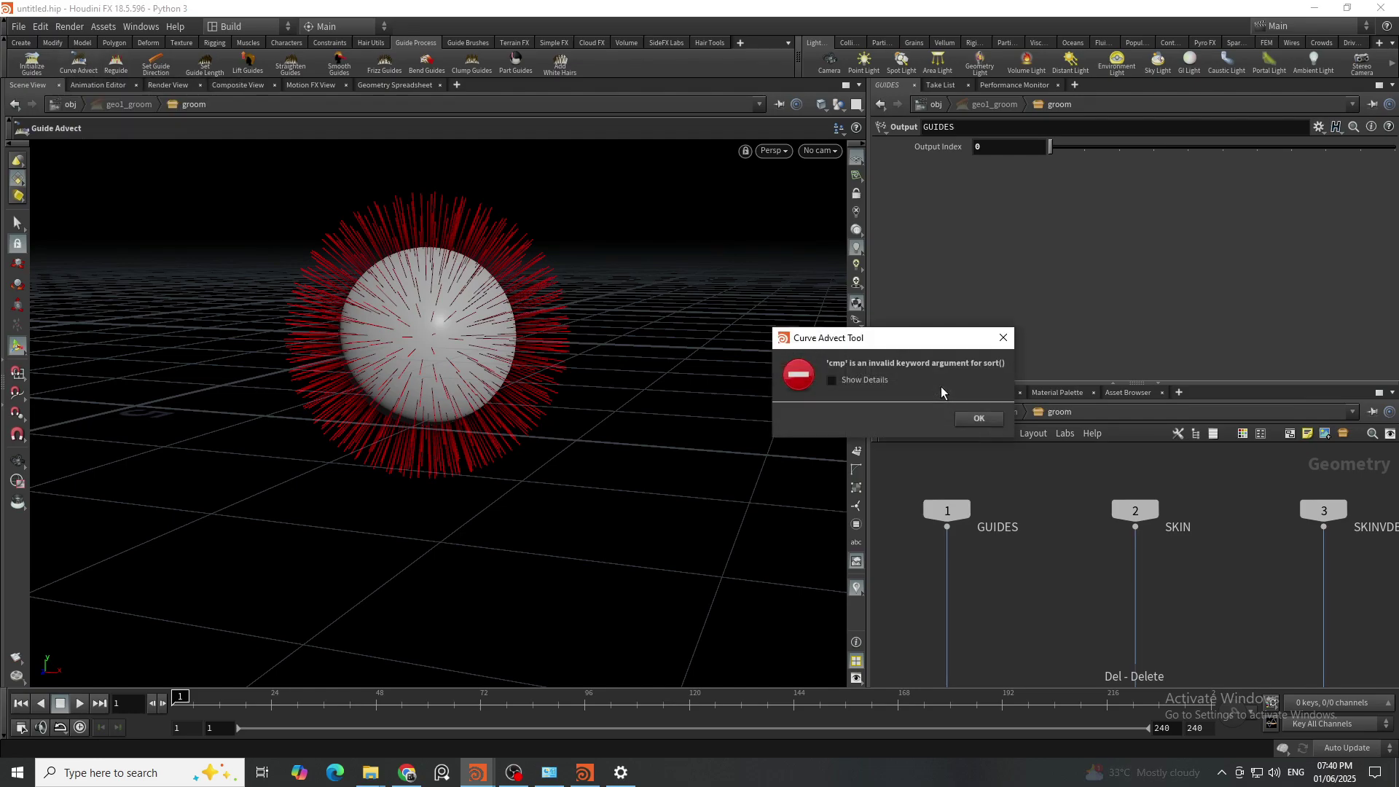
{"action": "left_click", "coordinate": [979, 420]}
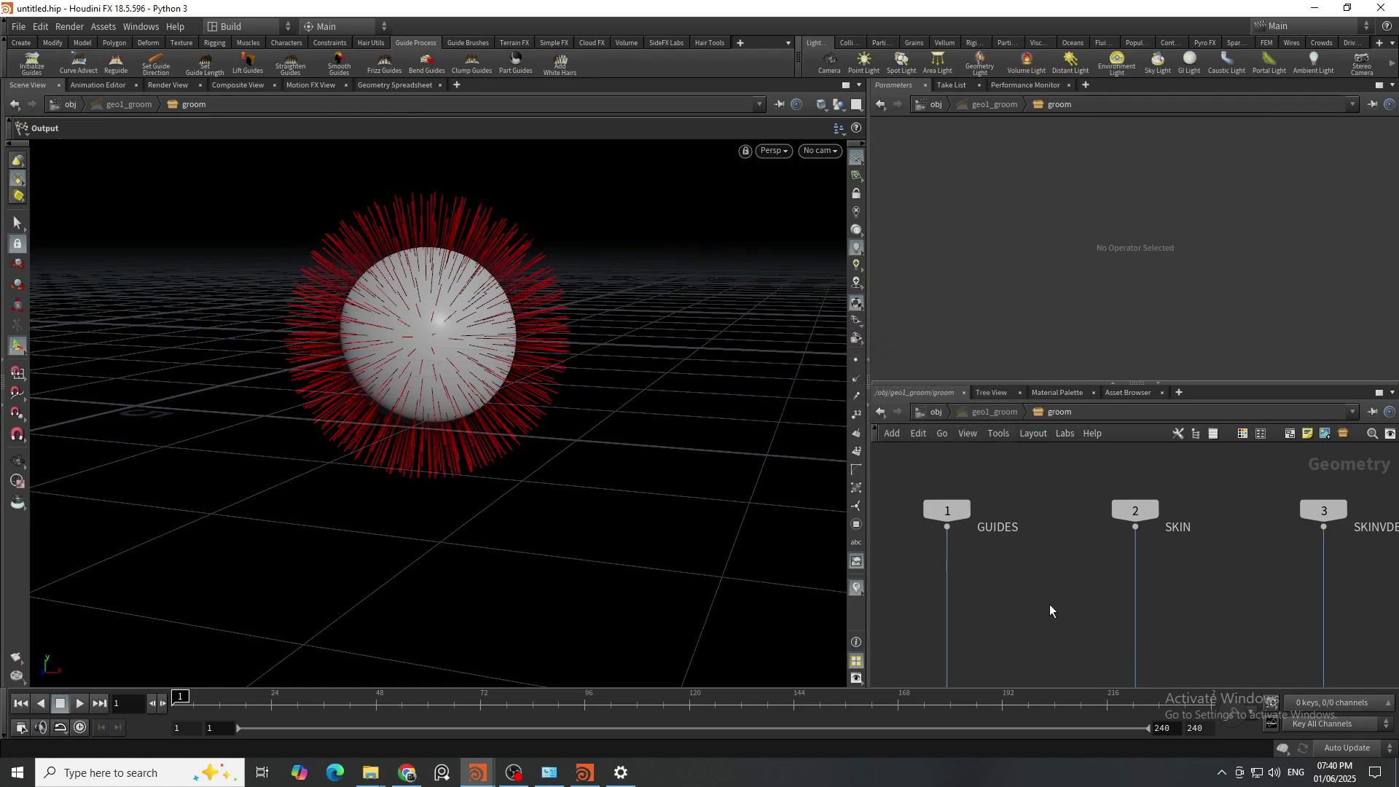
Step: Add a Guide Advect node to the groom network, below the GUIDES and SKIN inputs
{"action": "scroll", "coordinate": [1050, 605], "scroll_direction": "down", "scroll_amount": 2}
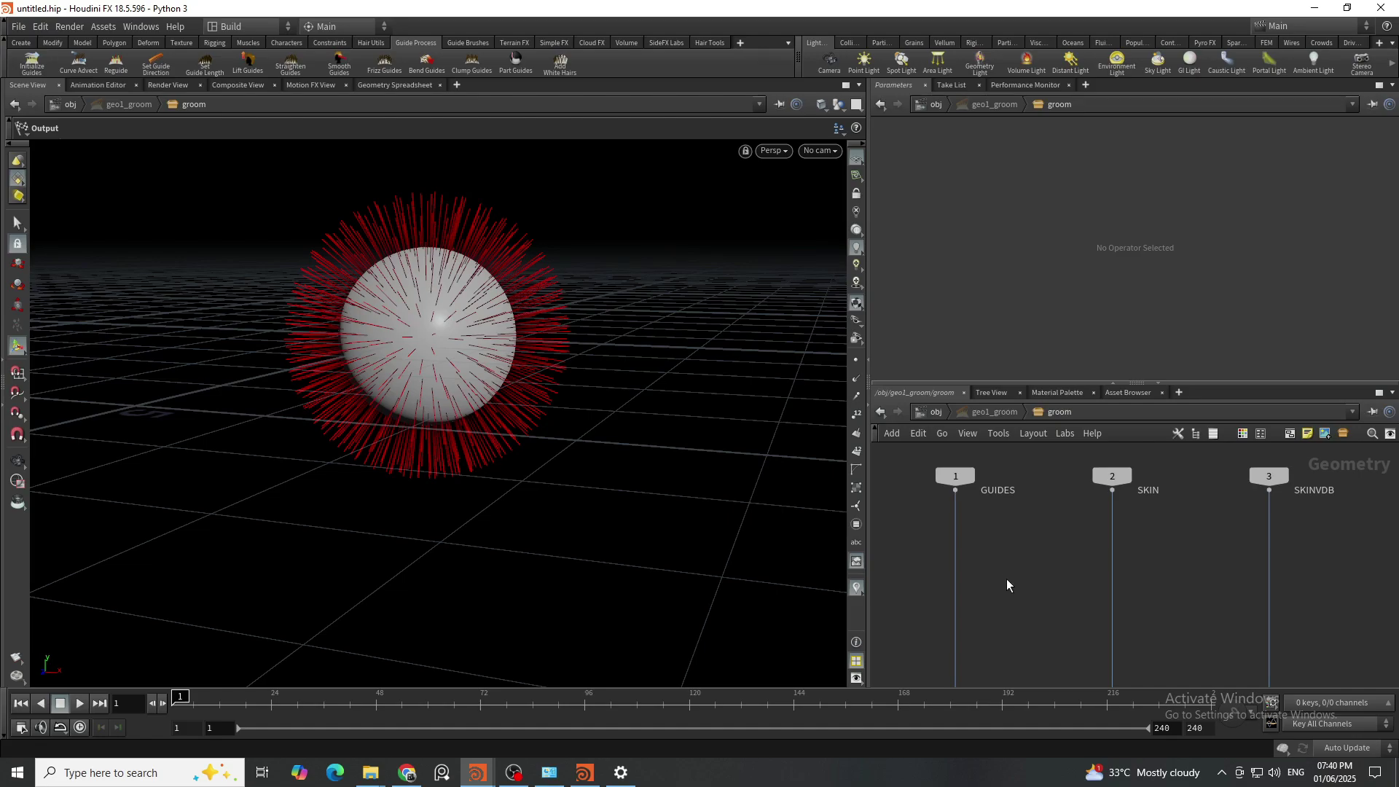
{"action": "scroll", "coordinate": [1052, 587], "scroll_direction": "down", "scroll_amount": 3}
{"action": "middle_click_drag", "start_coordinate": [1052, 588], "coordinate": [1062, 556]}
{"action": "scroll", "coordinate": [1062, 556], "scroll_direction": "down", "scroll_amount": 2}
{"action": "left_click_drag", "start_coordinate": [938, 637], "coordinate": [1221, 579]}
{"action": "left_click", "coordinate": [1058, 584]}
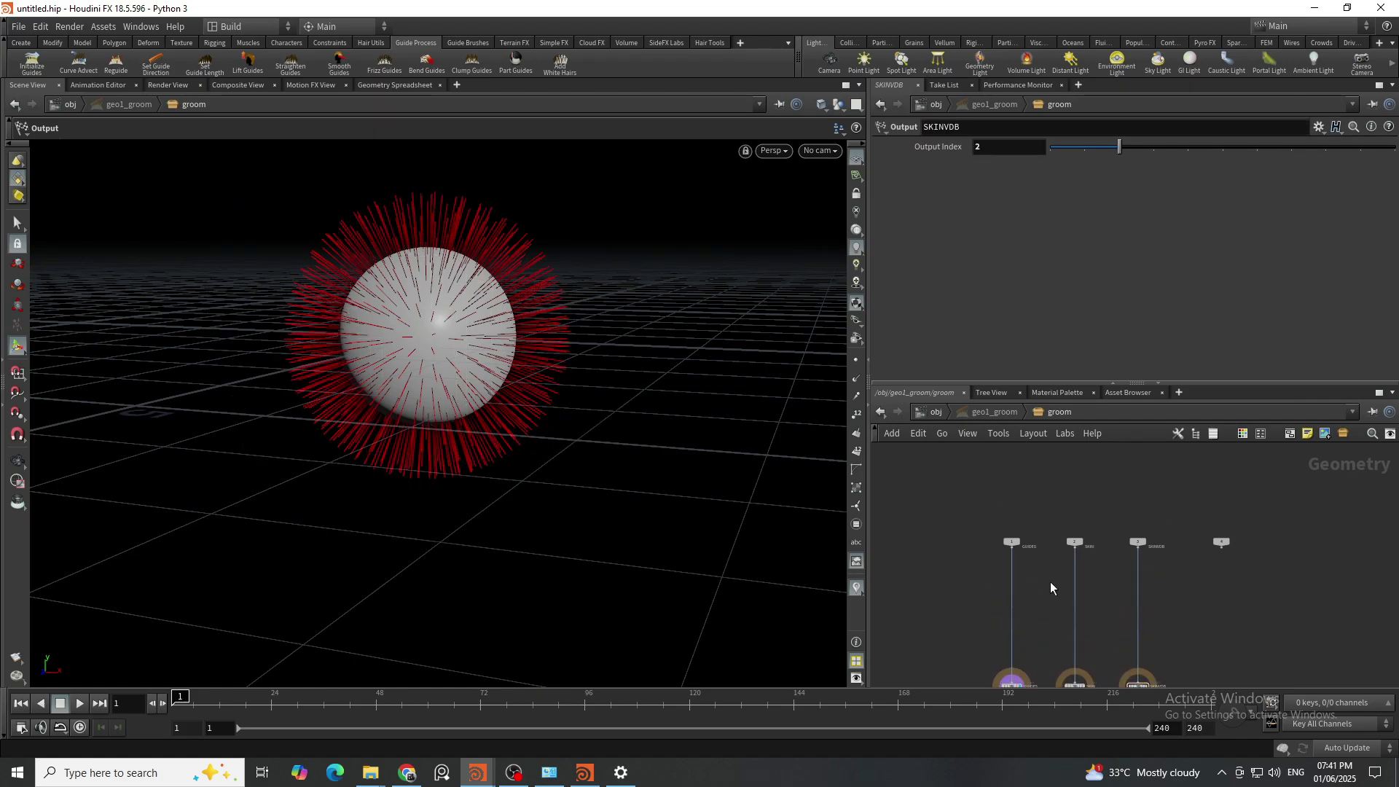
{"action": "scroll", "coordinate": [1051, 582], "scroll_direction": "up", "scroll_amount": 3}
{"action": "middle_click_drag", "start_coordinate": [1041, 575], "coordinate": [1027, 576]}
{"action": "key", "text": "Tab"}
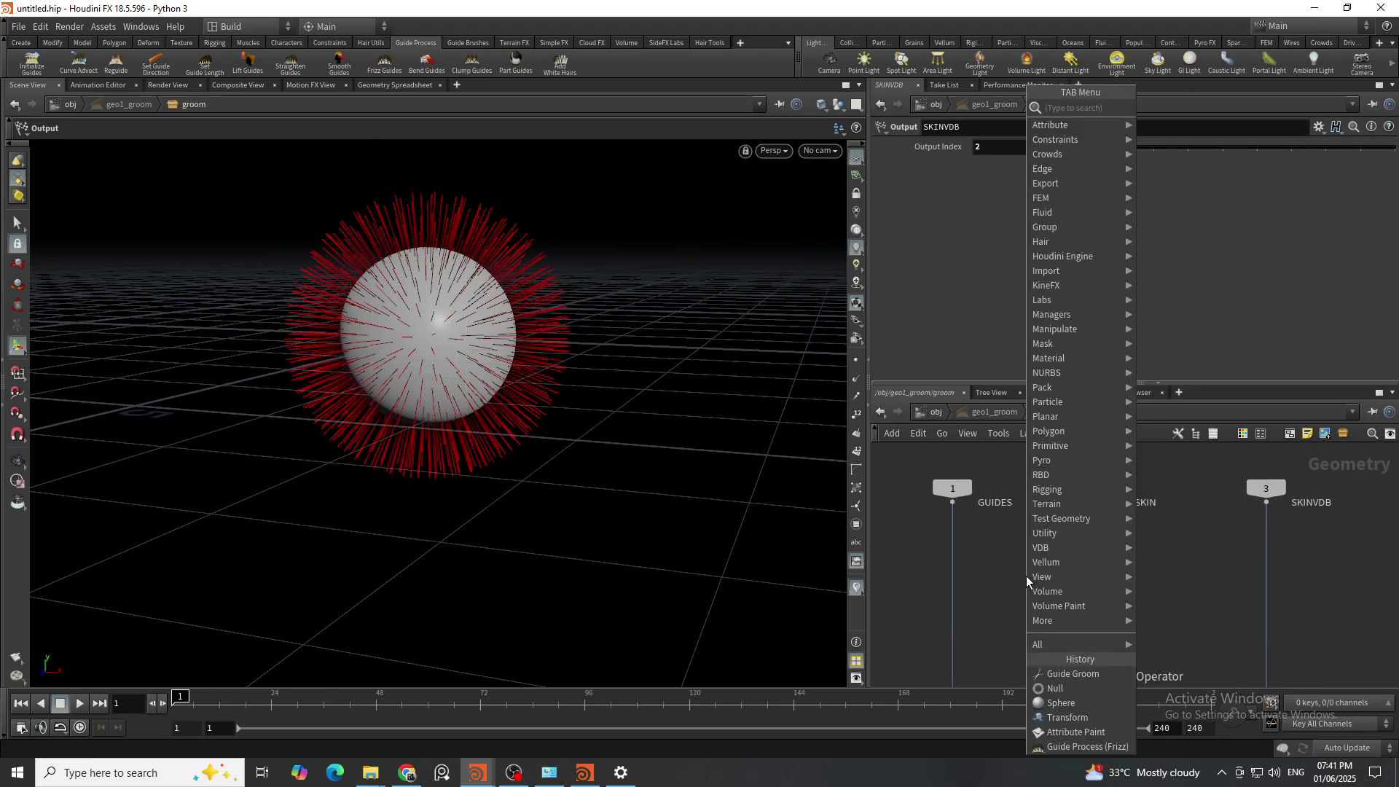
{"action": "type", "text": "gua"}
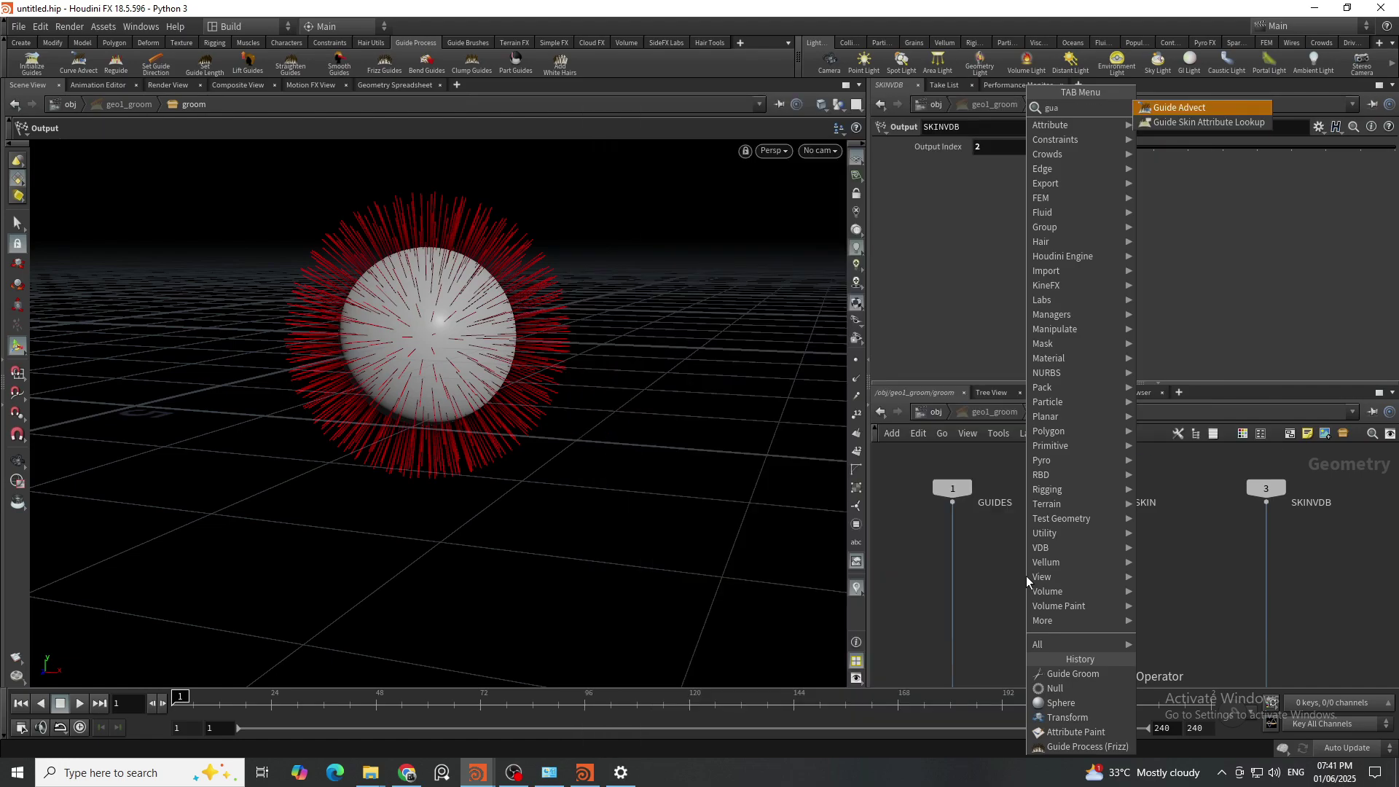
{"action": "key", "text": "Return"}
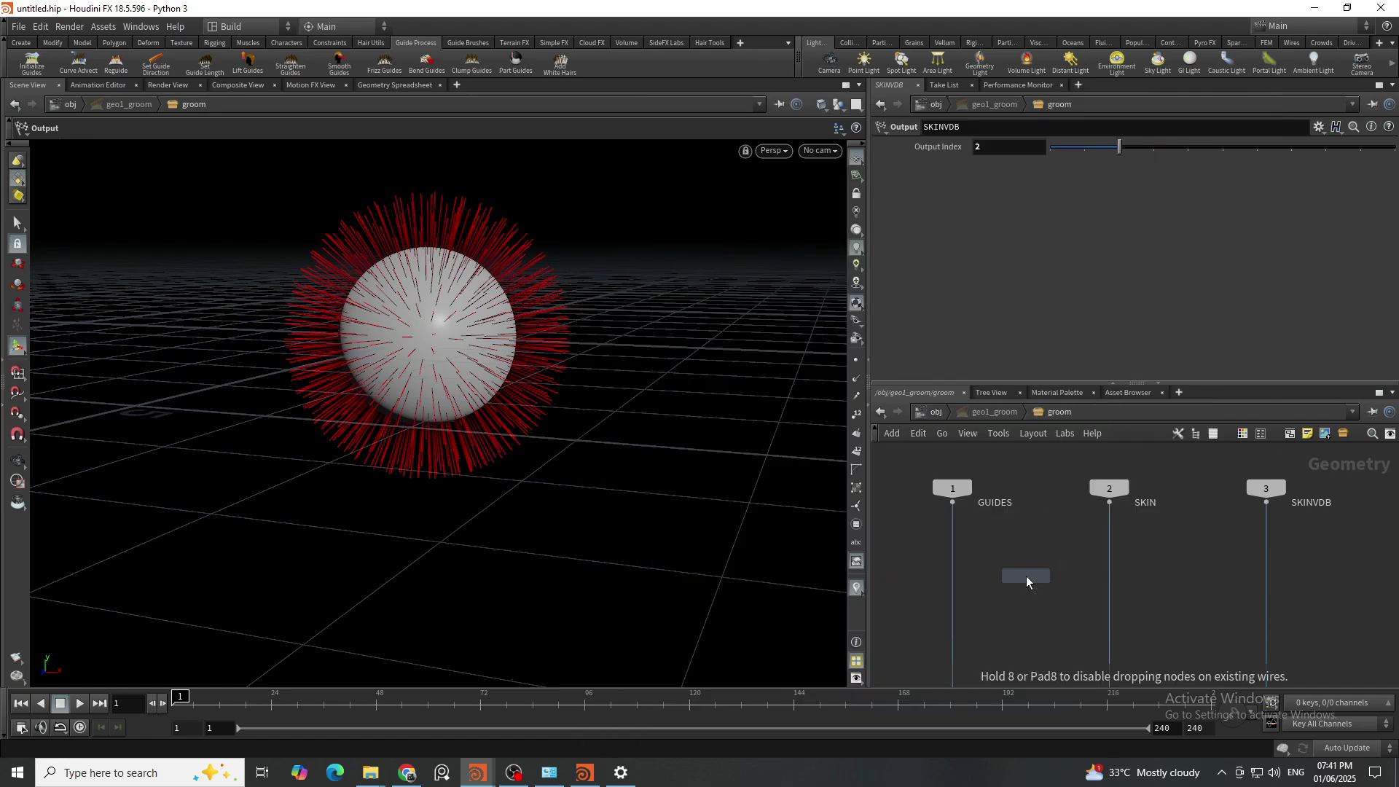
{"action": "left_click", "coordinate": [1026, 576]}
Step: Insert the Guide Advect node across the GUIDES, SKIN and SKINVDB branches and turn on its display
{"action": "middle_click_drag", "start_coordinate": [1074, 610], "coordinate": [1045, 541]}
{"action": "left_click_drag", "start_coordinate": [1006, 510], "coordinate": [1035, 554]}
{"action": "middle_click_drag", "start_coordinate": [1115, 554], "coordinate": [1067, 599]}
{"action": "scroll", "coordinate": [1035, 569], "scroll_direction": "up", "scroll_amount": 3}
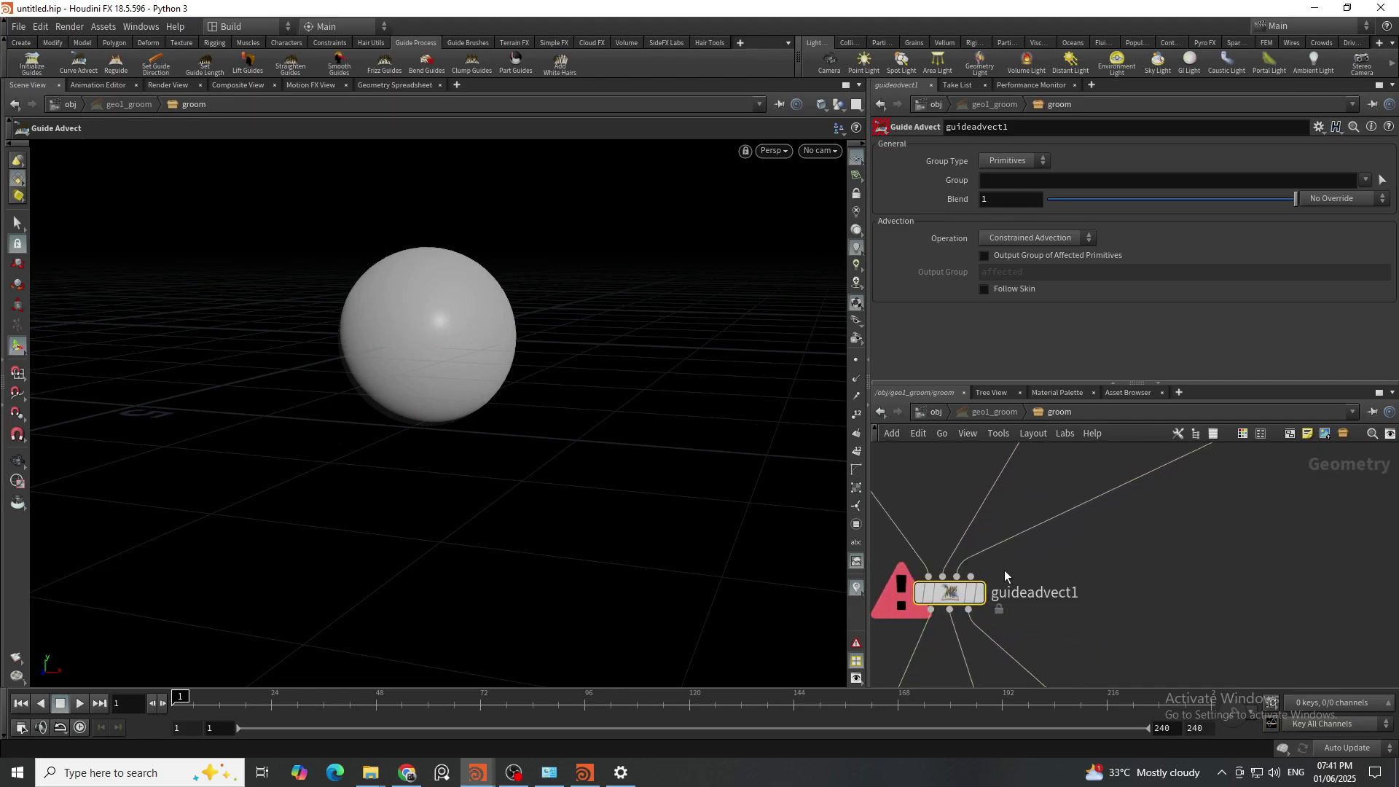
{"action": "left_click", "coordinate": [980, 593]}
{"action": "left_click_drag", "start_coordinate": [961, 609], "coordinate": [977, 618]}
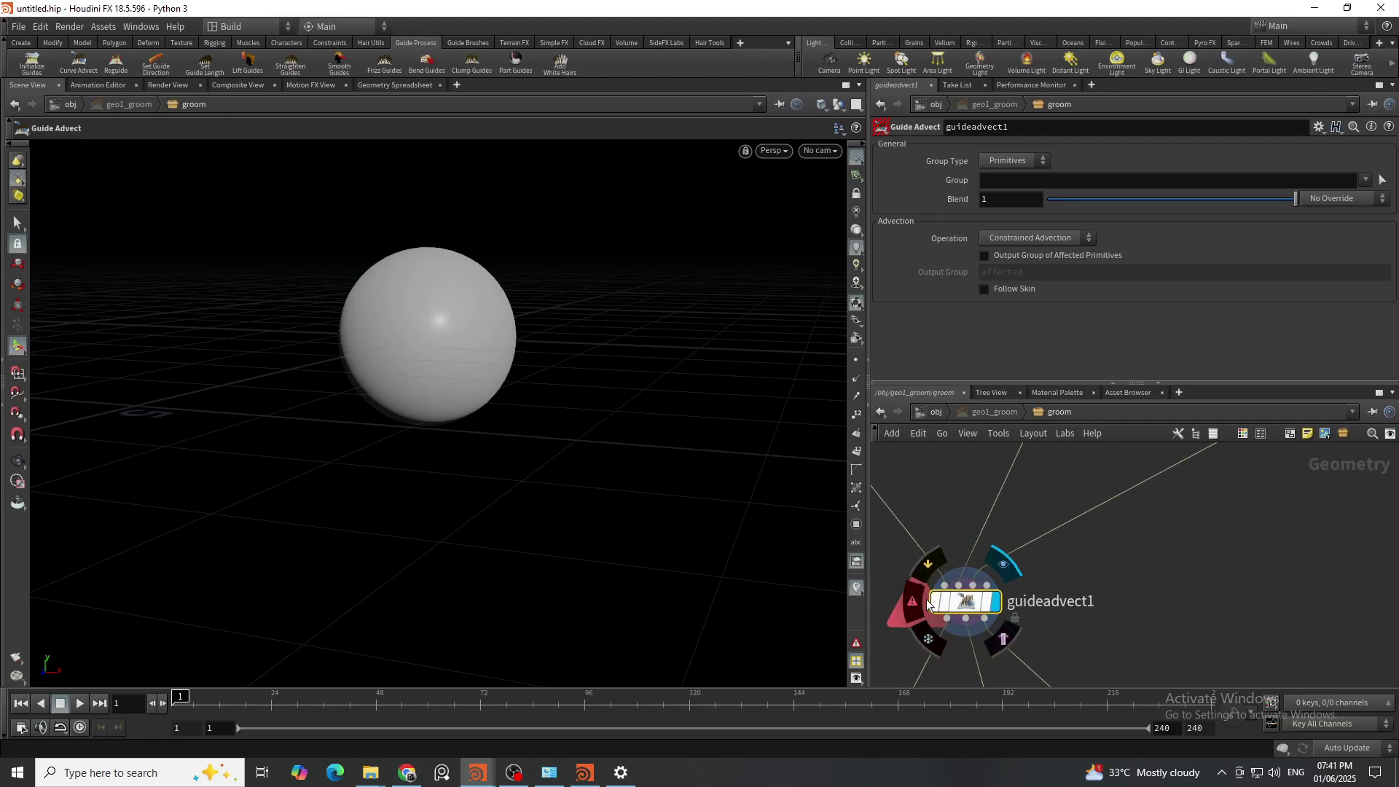
Step: Add a Draw Curve node beside the Guide Advect node, feed SKIN into its first input and display it
{"action": "scroll", "coordinate": [1092, 634], "scroll_direction": "down", "scroll_amount": 3}
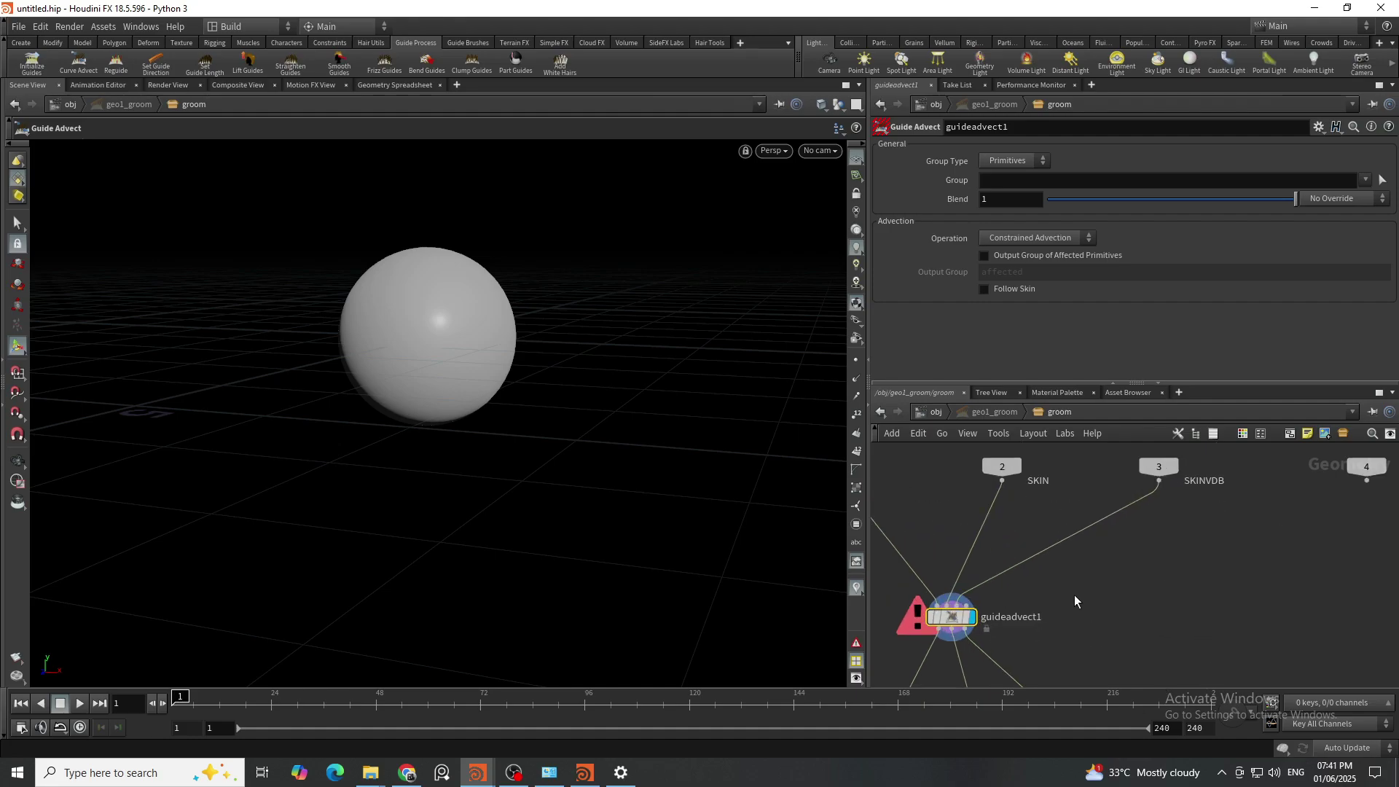
{"action": "scroll", "coordinate": [1074, 594], "scroll_direction": "up", "scroll_amount": 1}
{"action": "key", "text": "Tab"}
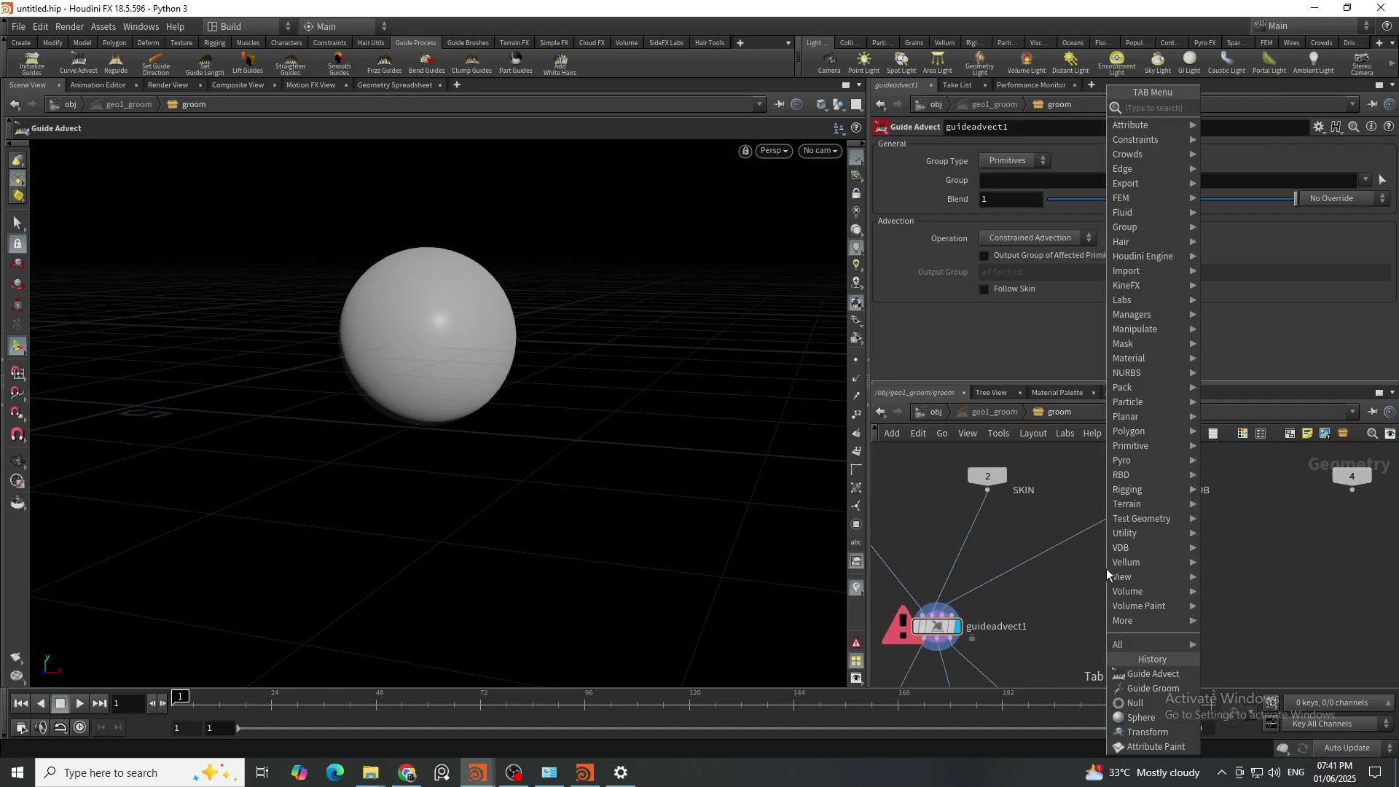
{"action": "type", "text": "drc"}
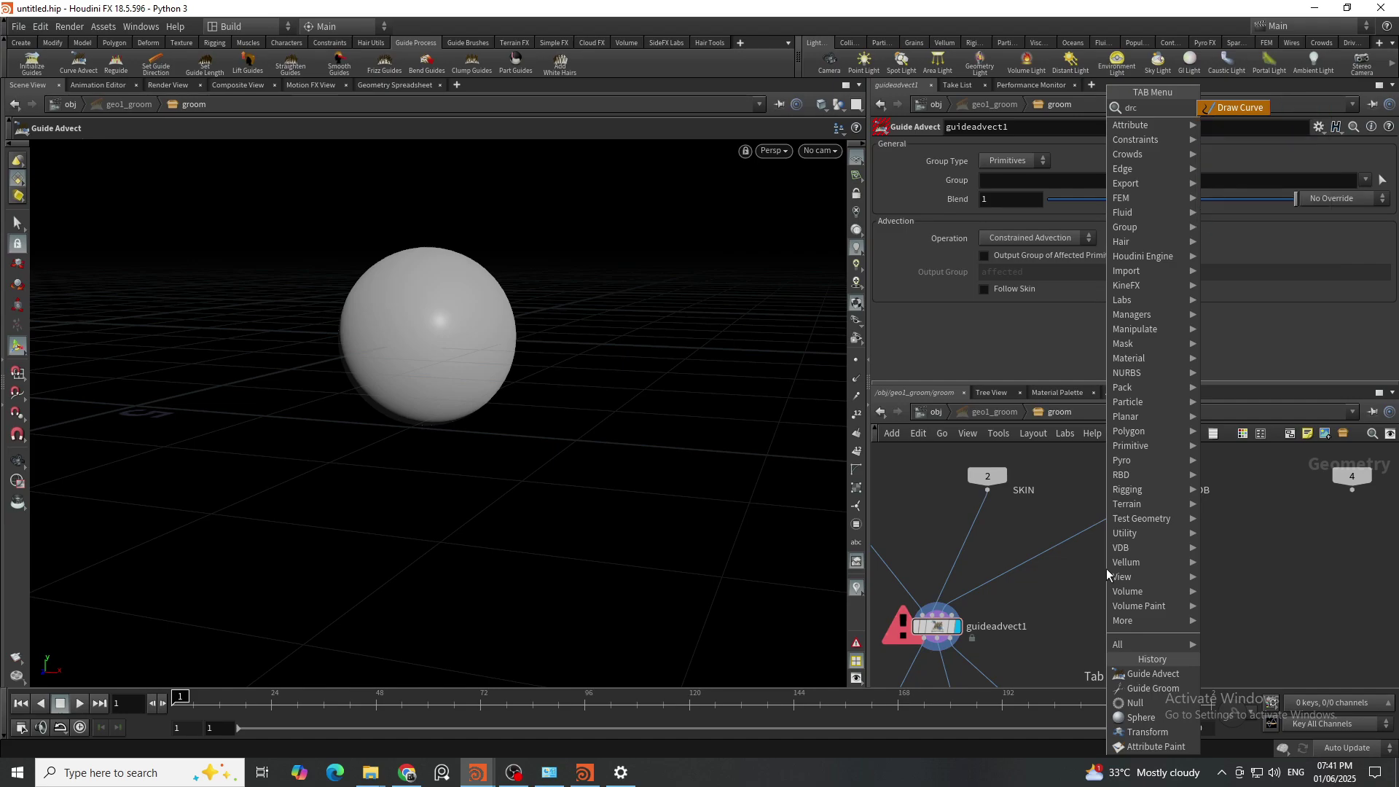
{"action": "key", "text": "Return"}
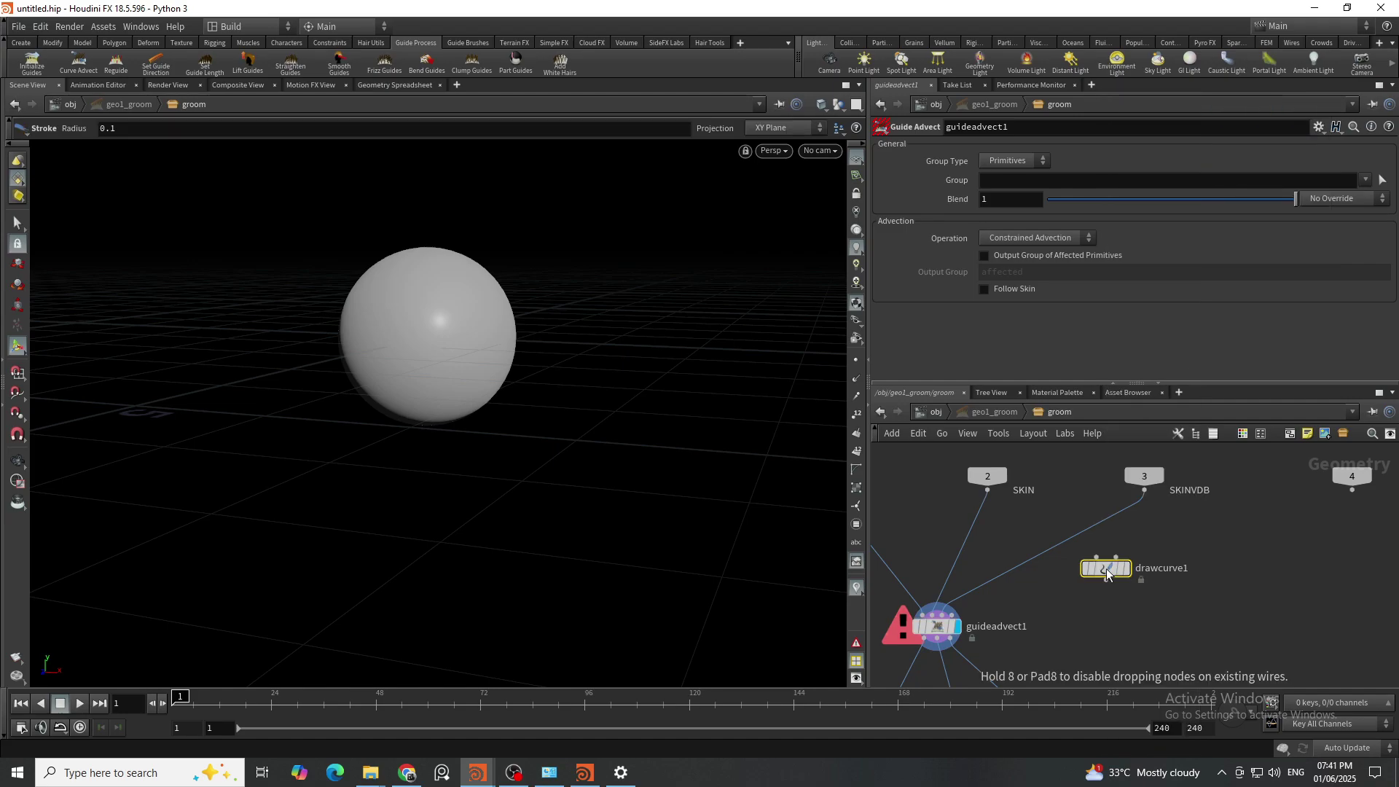
{"action": "left_click", "coordinate": [1106, 568]}
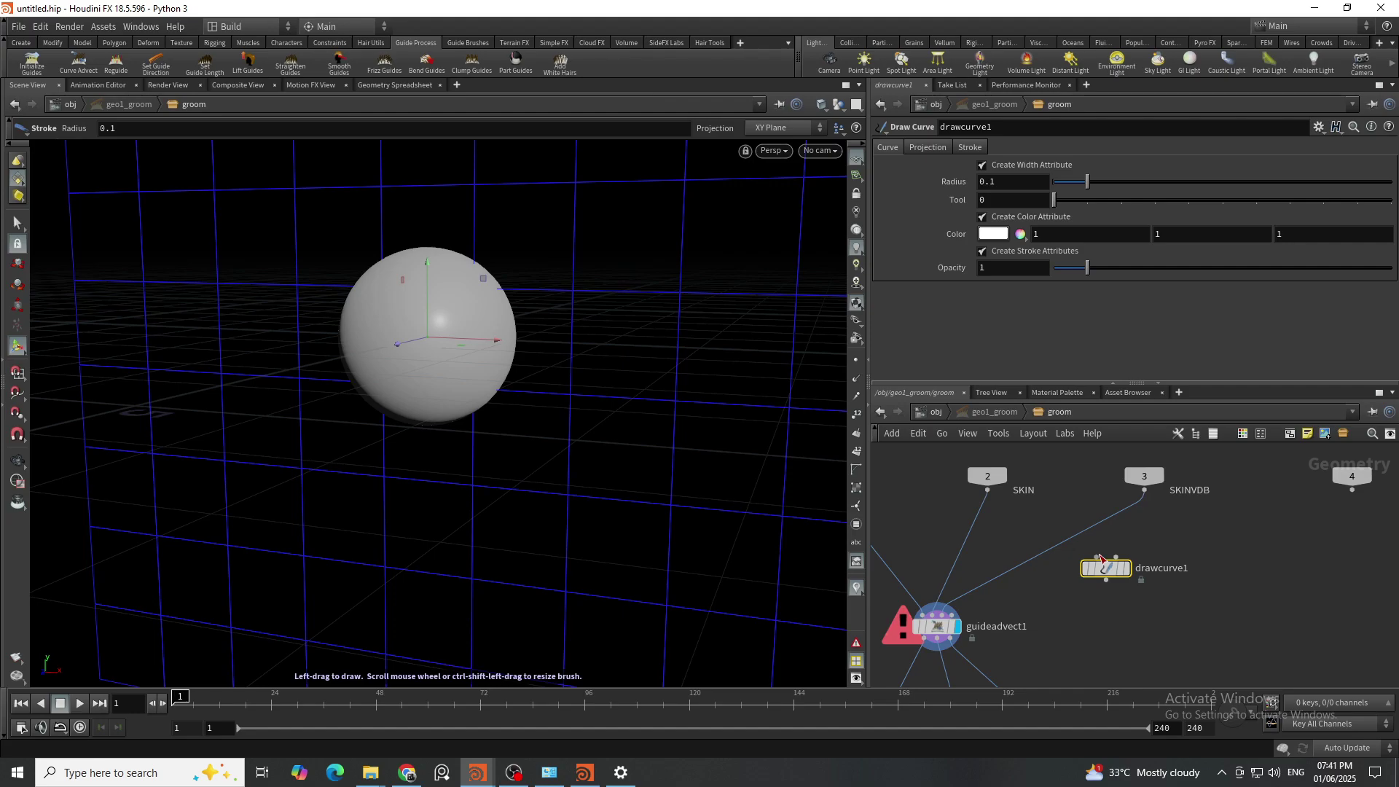
{"action": "left_click_drag", "start_coordinate": [1098, 556], "coordinate": [988, 491]}
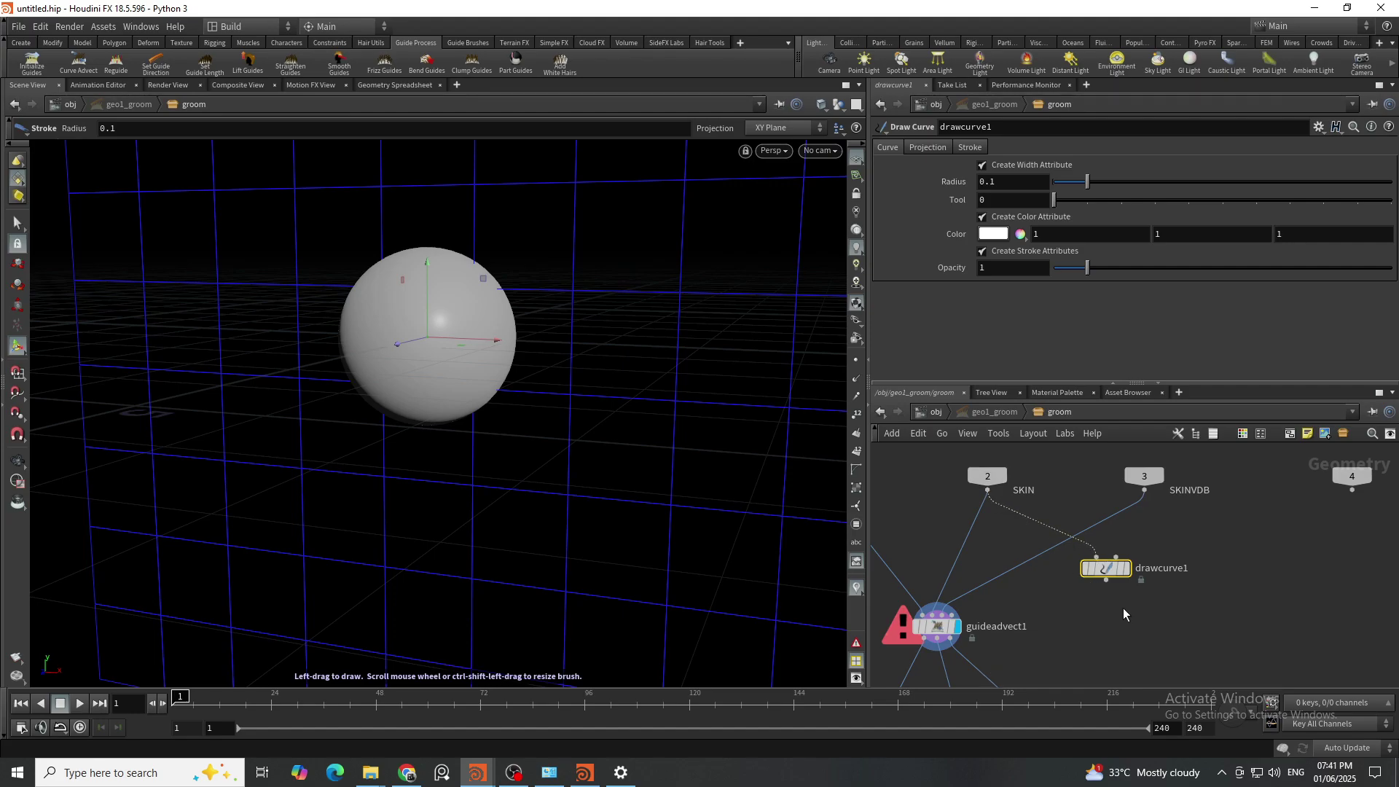
{"action": "left_click", "coordinate": [1127, 569]}
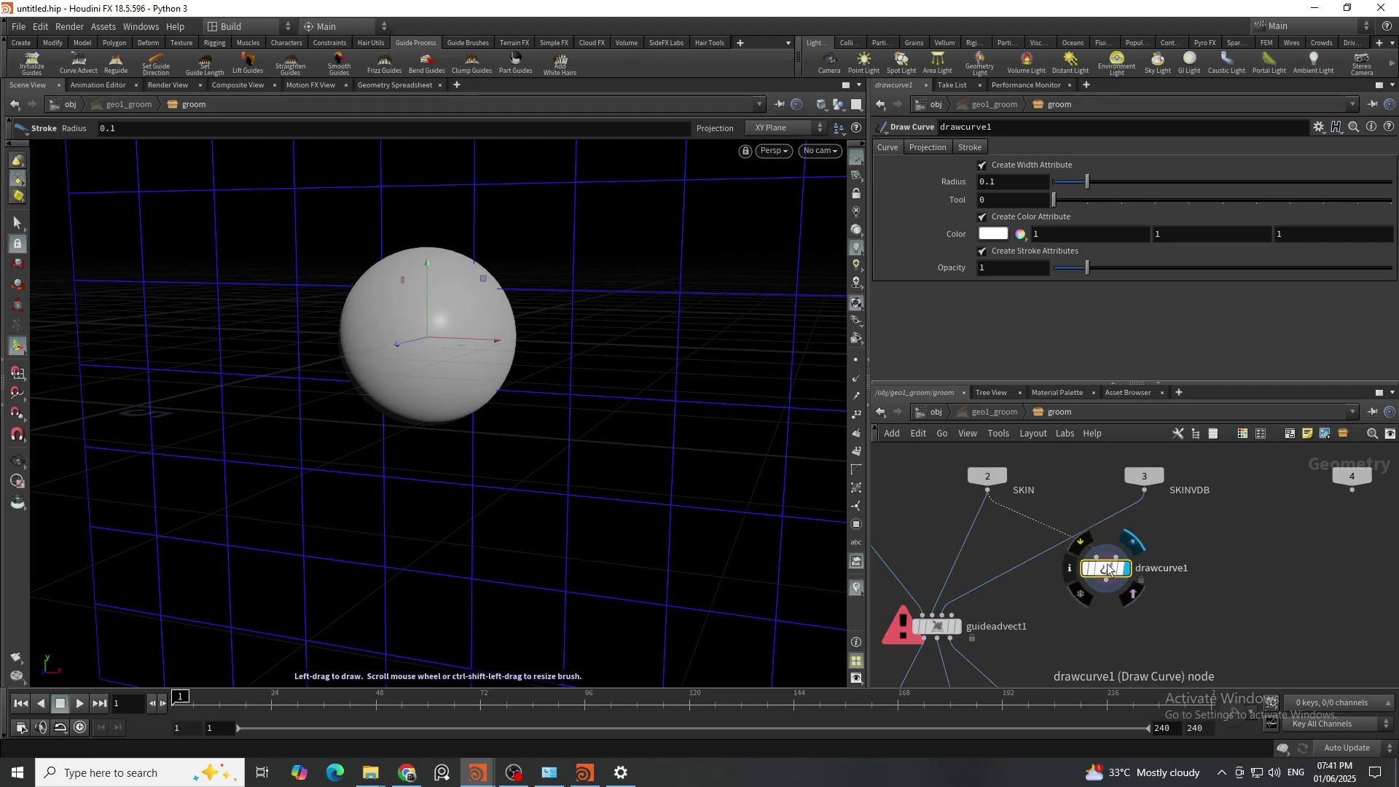
Step: Set the Draw Curve node's Projection to Geometry
{"action": "left_click", "coordinate": [924, 148]}
{"action": "left_click", "coordinate": [1000, 200]}
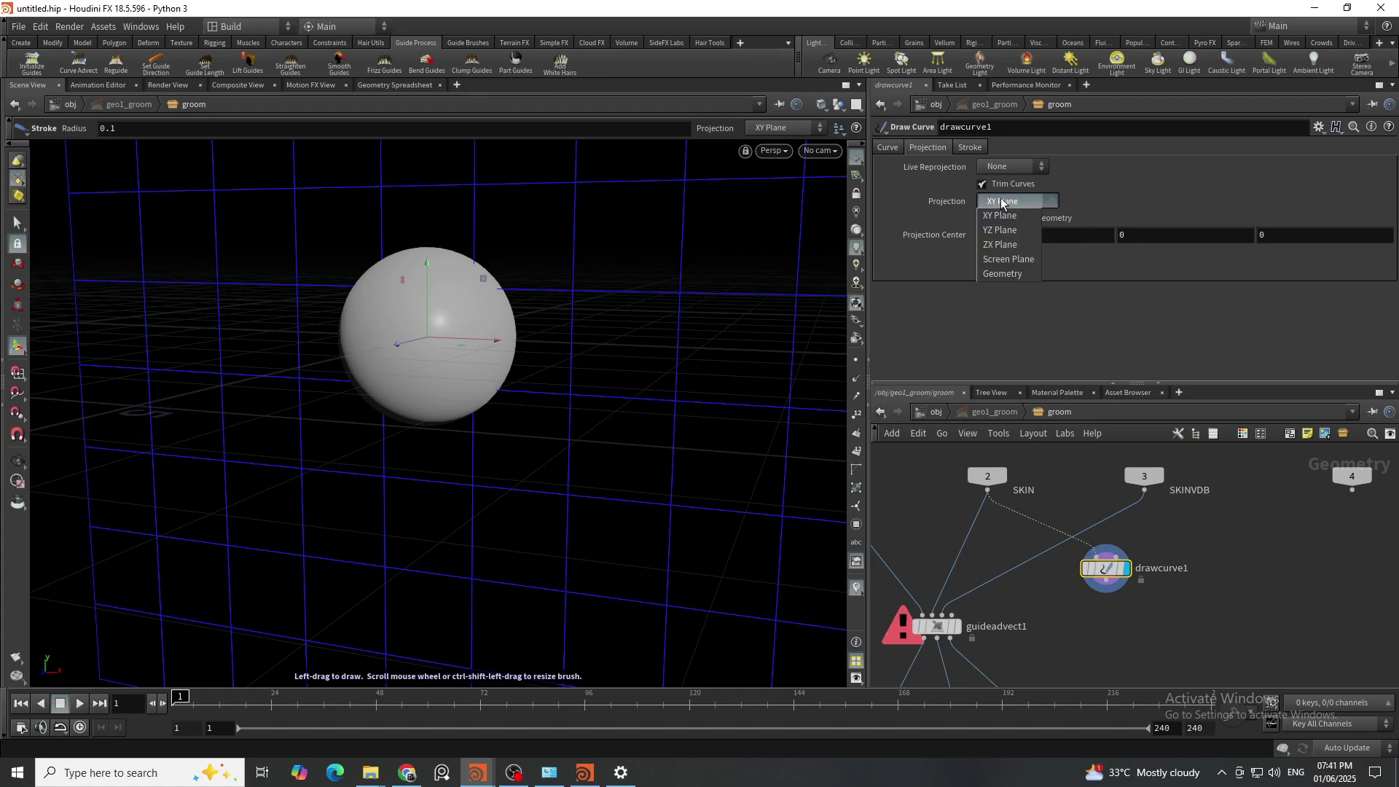
{"action": "left_click", "coordinate": [1007, 272]}
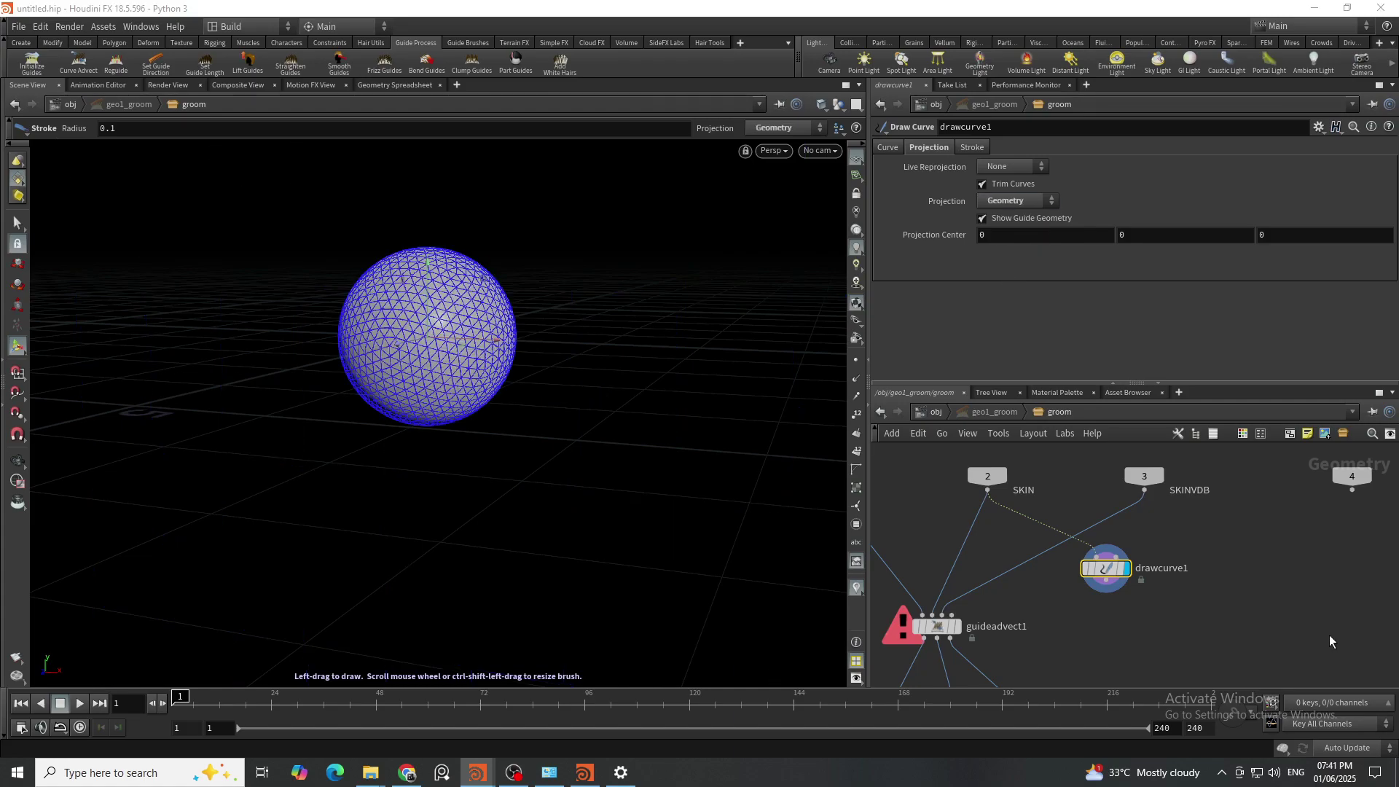
Step: Append a Mirror node to the Draw Curve output and turn on its display
{"action": "middle_click_drag", "start_coordinate": [1097, 532], "coordinate": [1120, 474]}
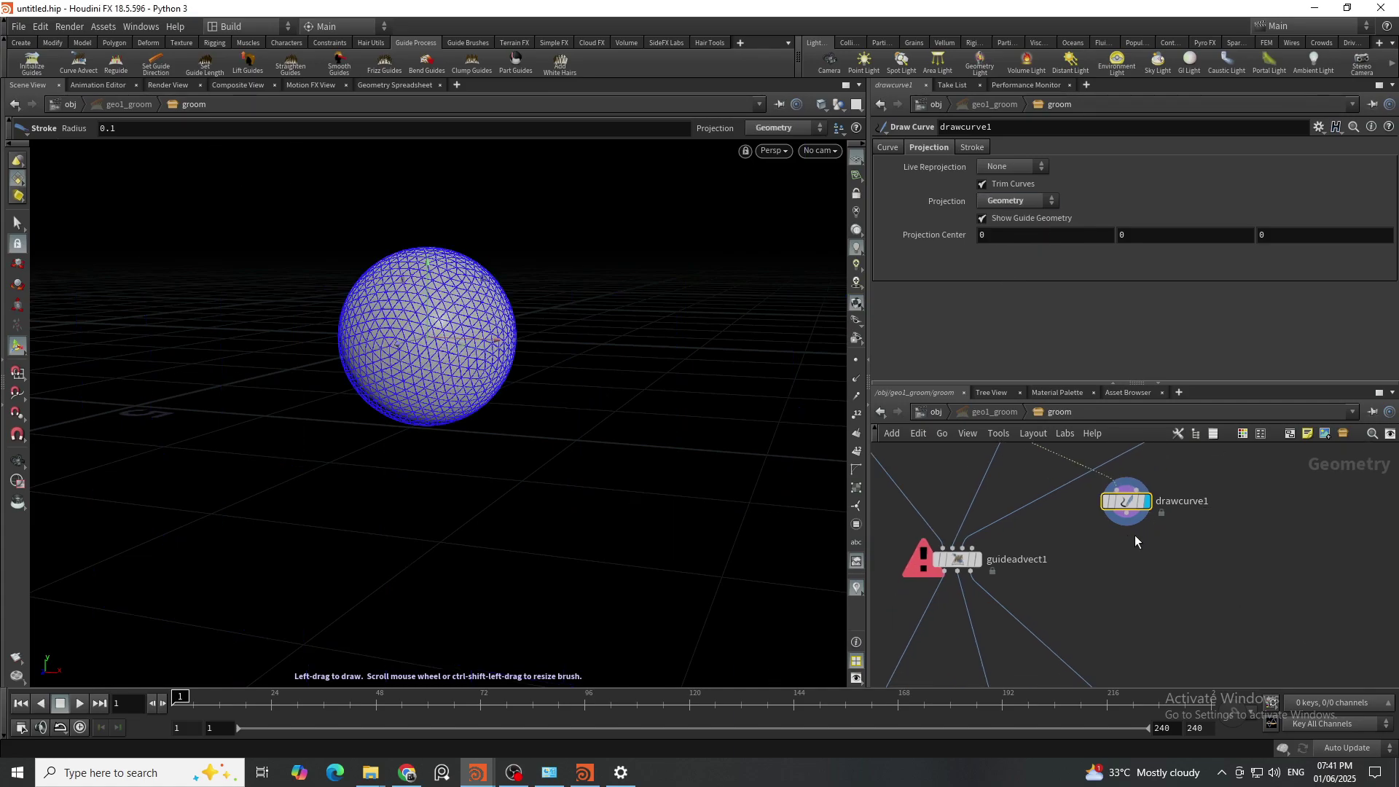
{"action": "left_click_drag", "start_coordinate": [1126, 514], "coordinate": [1127, 562]}
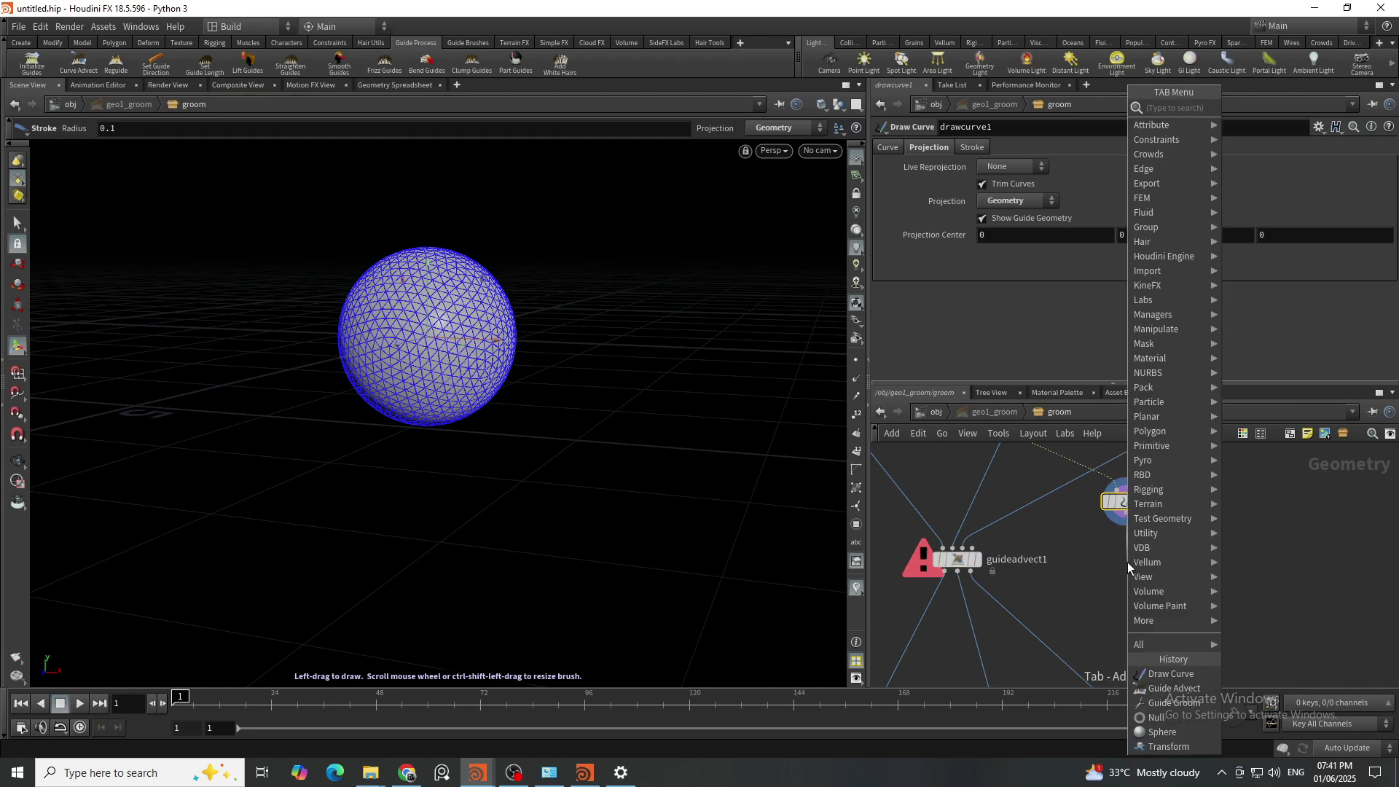
{"action": "type", "text": "mir"}
{"action": "key", "text": "Return"}
{"action": "left_click", "coordinate": [1127, 567]}
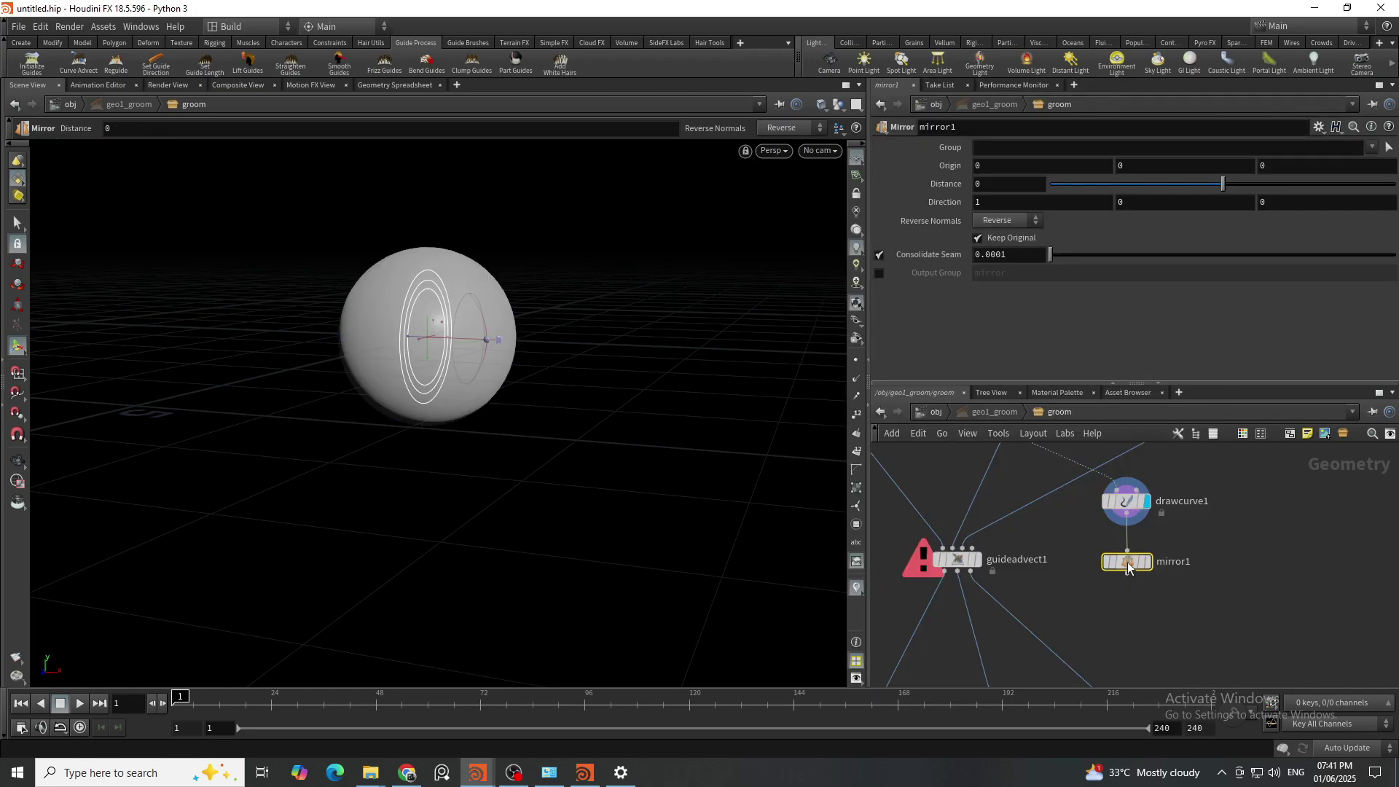
{"action": "mouse_move", "coordinate": [1135, 567]}
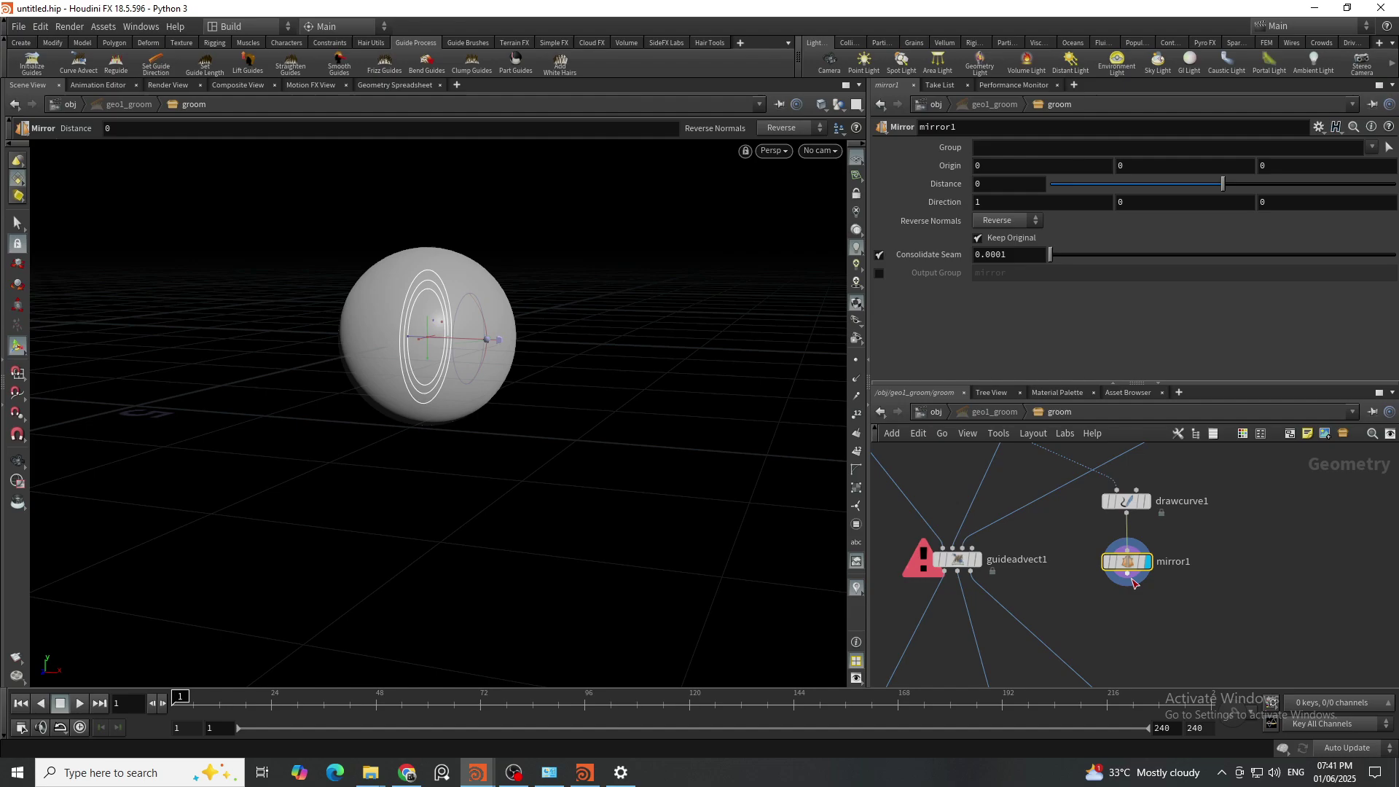
Step: Move the Draw Curve and Mirror nodes together farther away from the Guide Advect node
{"action": "left_click", "coordinate": [1127, 502], "text": "shift"}
{"action": "left_click_drag", "start_coordinate": [1128, 505], "coordinate": [1189, 483]}
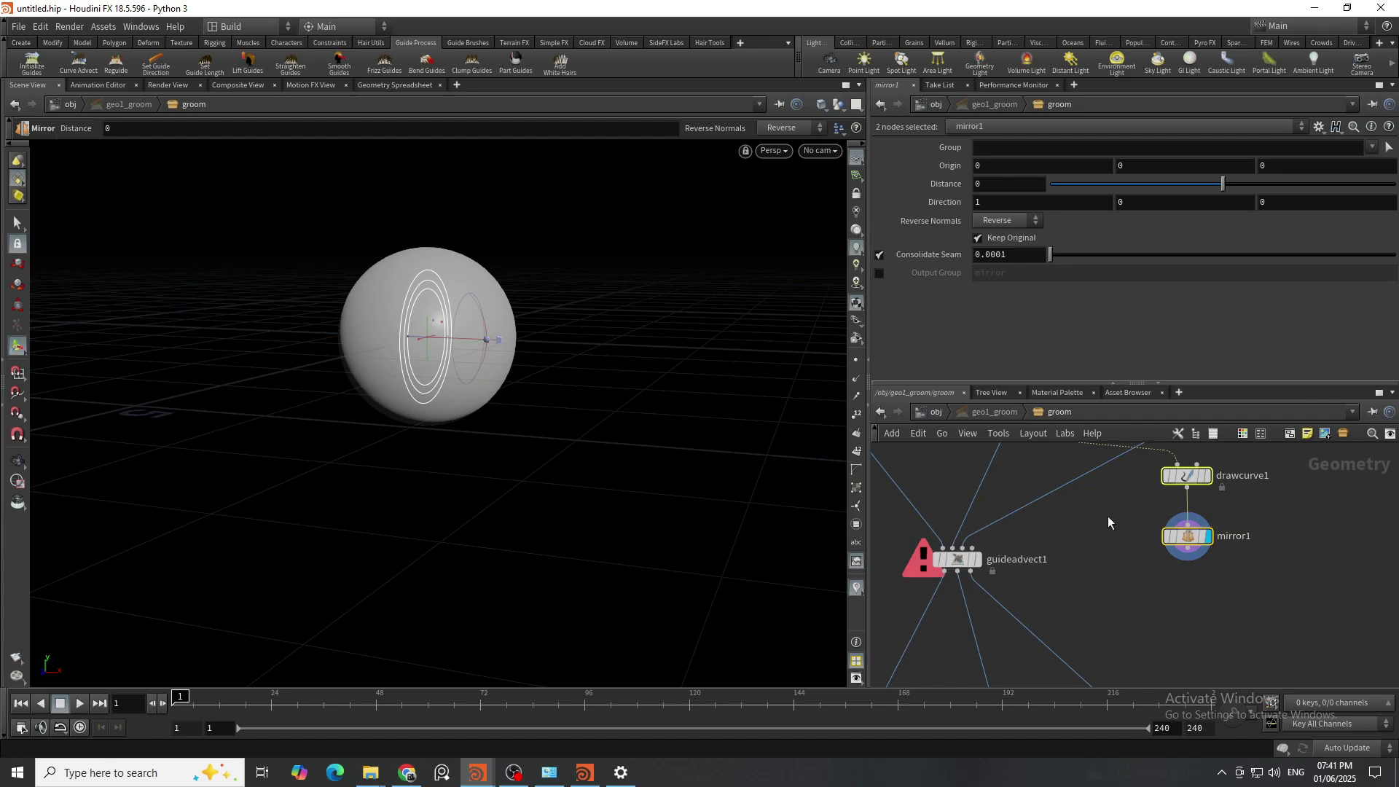
{"action": "left_click", "coordinate": [1128, 519]}
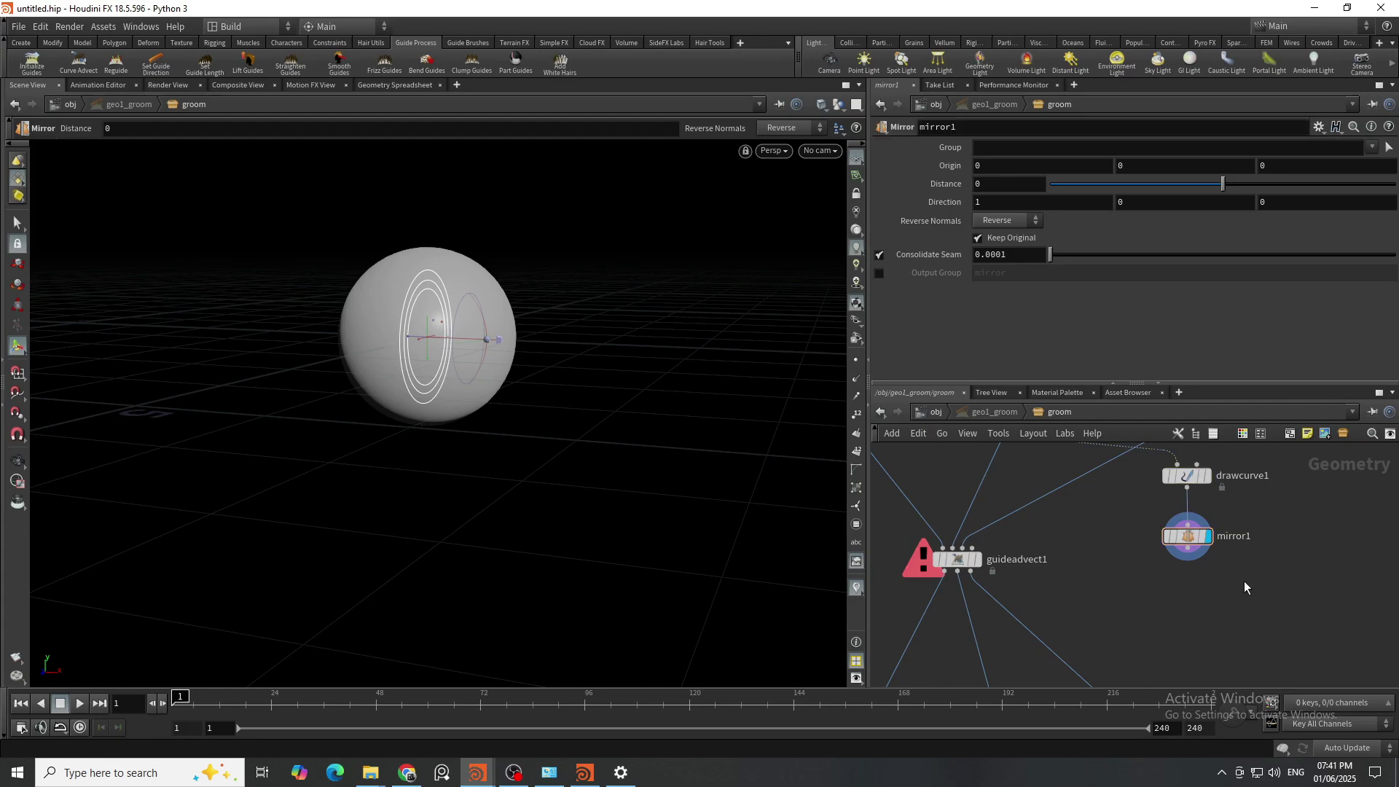
{"action": "middle_click_drag", "start_coordinate": [1243, 579], "coordinate": [1226, 532]}
{"action": "left_click", "coordinate": [1011, 222]}
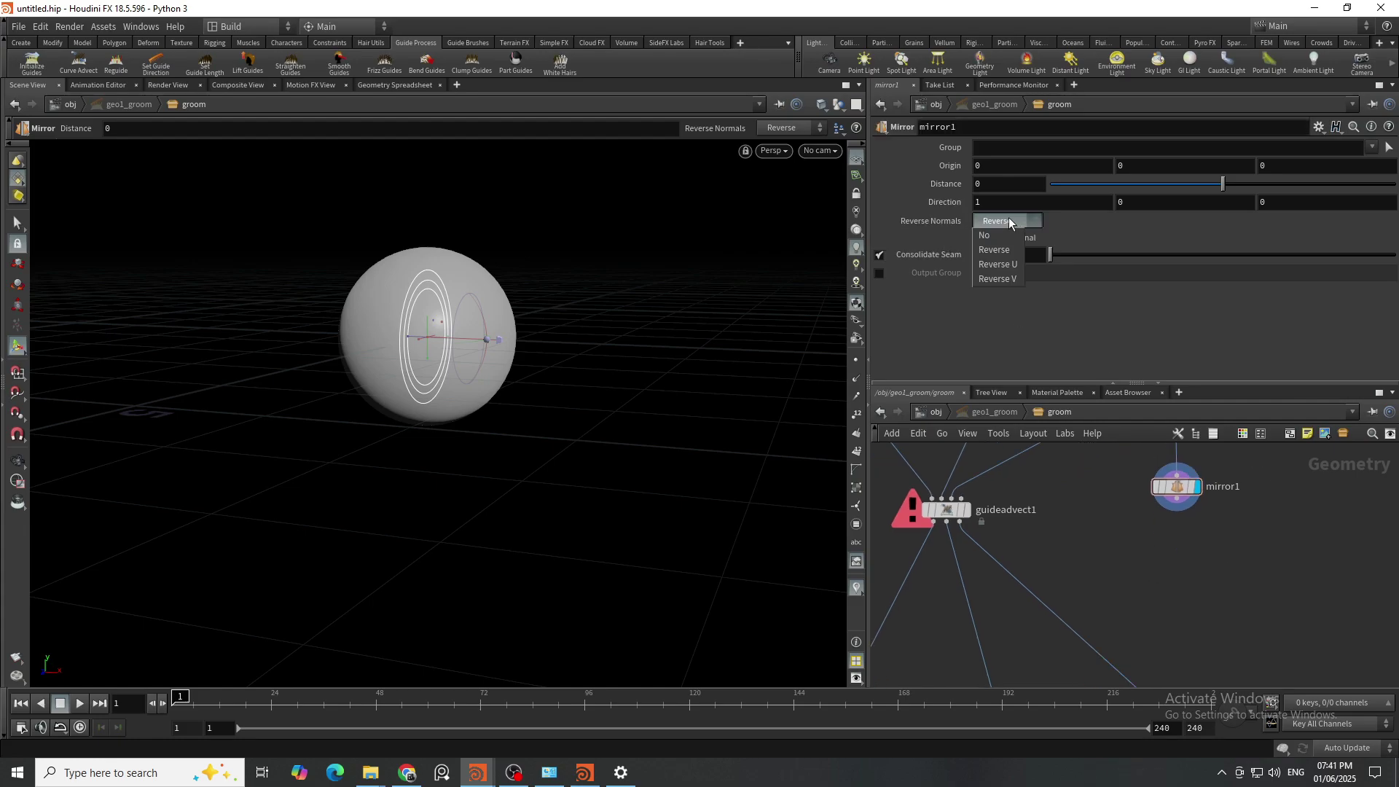
{"action": "left_click", "coordinate": [1188, 566]}
Step: Add a Volume Velocity from Curves node below the Mirror node
{"action": "middle_click_drag", "start_coordinate": [1155, 535], "coordinate": [1141, 575]}
{"action": "scroll", "coordinate": [1170, 546], "scroll_direction": "up", "scroll_amount": 1}
{"action": "key", "text": "Tab"}
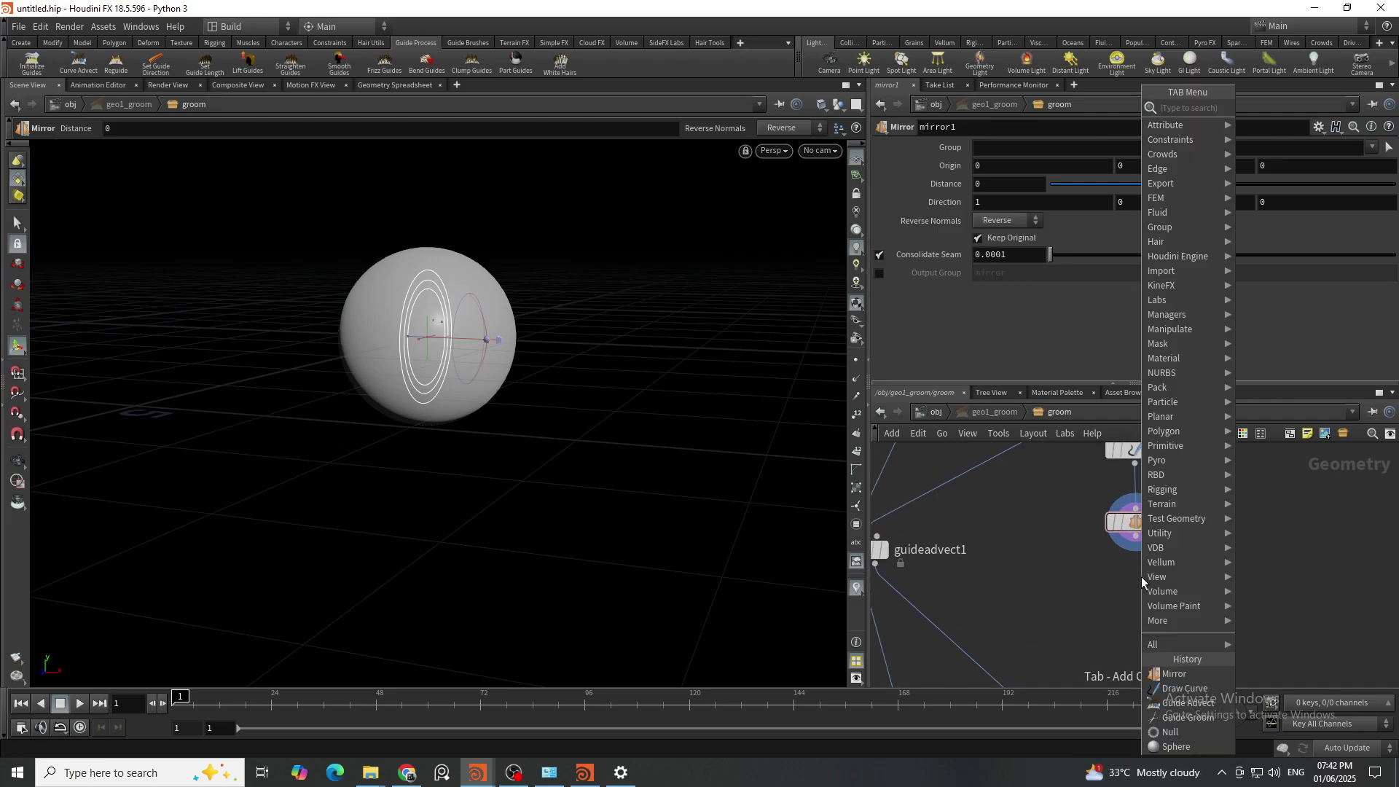
{"action": "type", "text": "volv"}
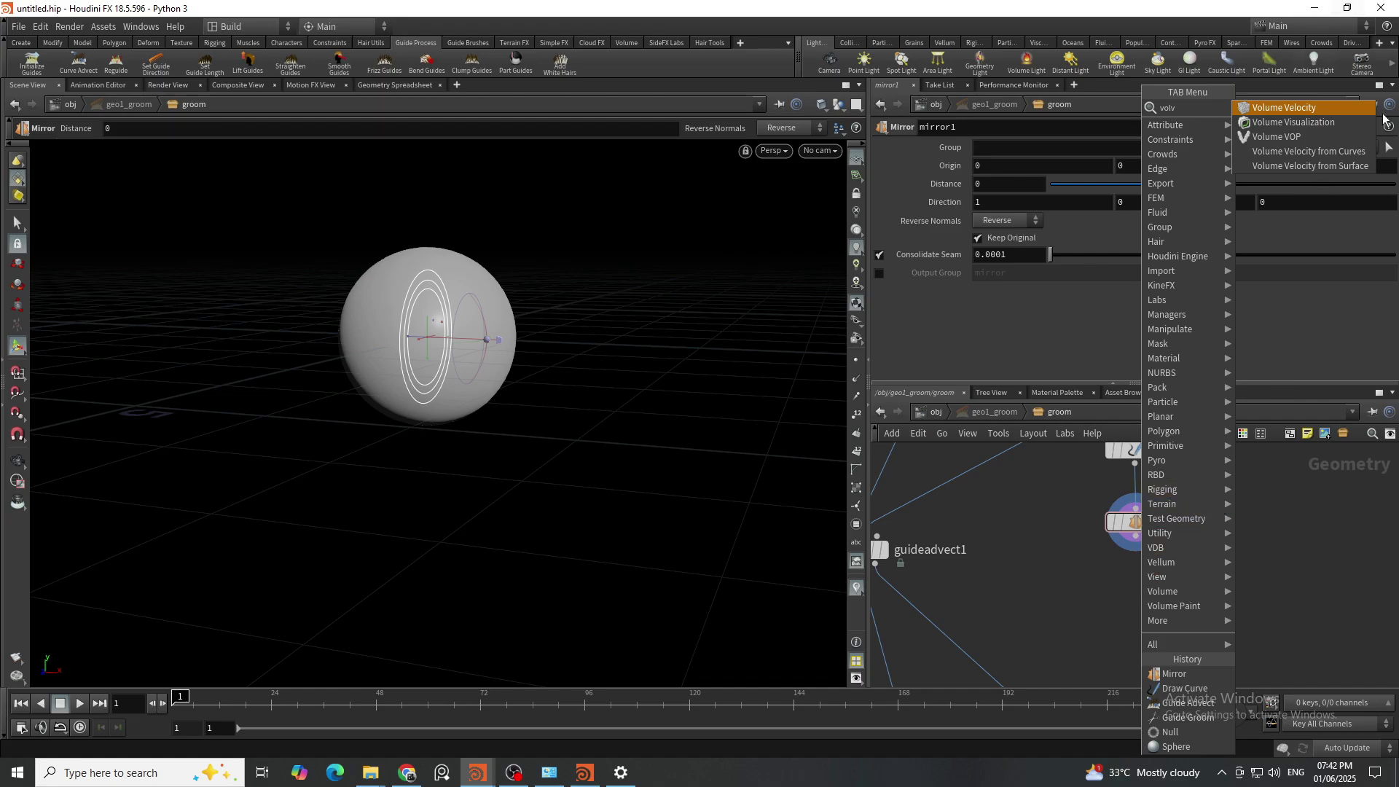
{"action": "left_click", "coordinate": [1344, 151]}
{"action": "left_click", "coordinate": [1141, 580]}
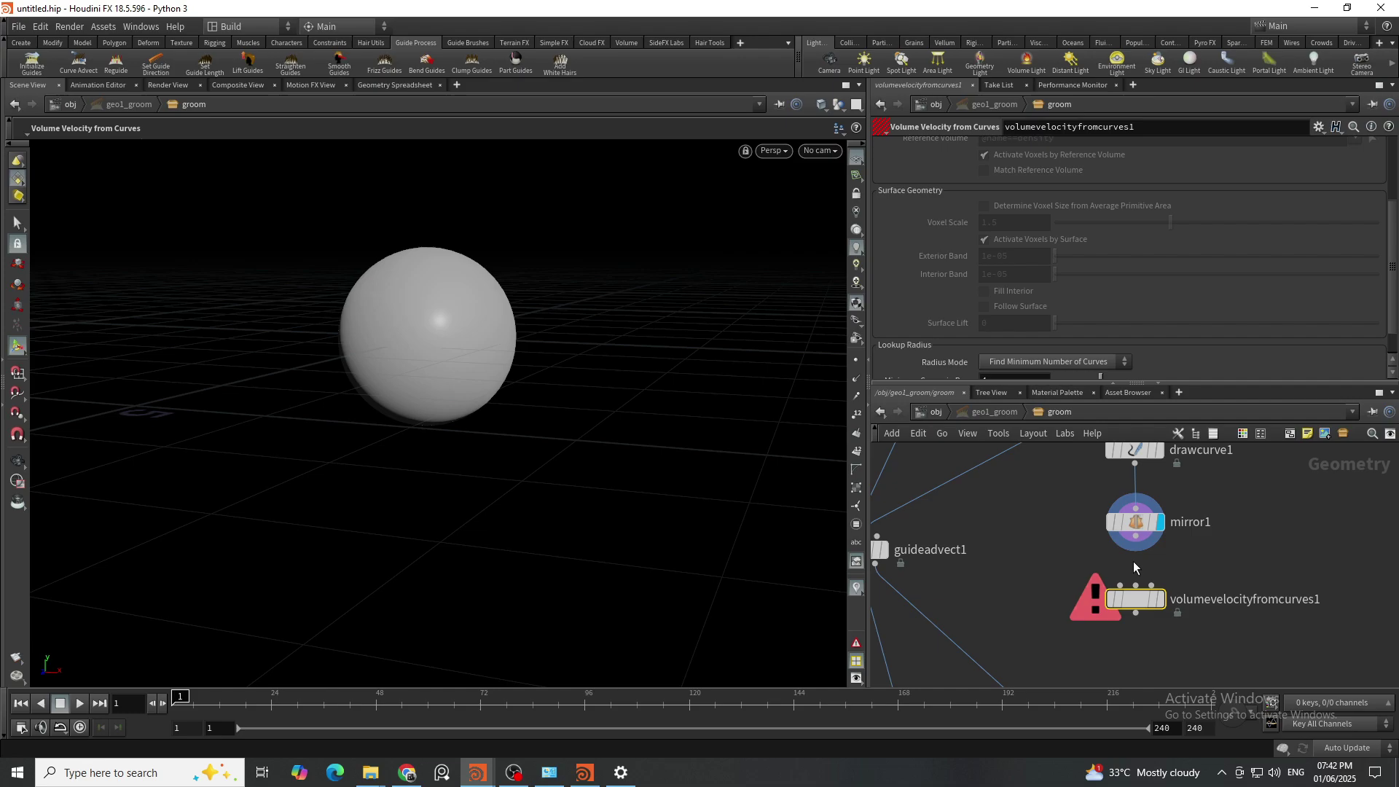
Step: Connect Mirror to the first input of the Volume Velocity from Curves node and SKIN to its Surface input
{"action": "mouse_move", "coordinate": [1152, 597]}
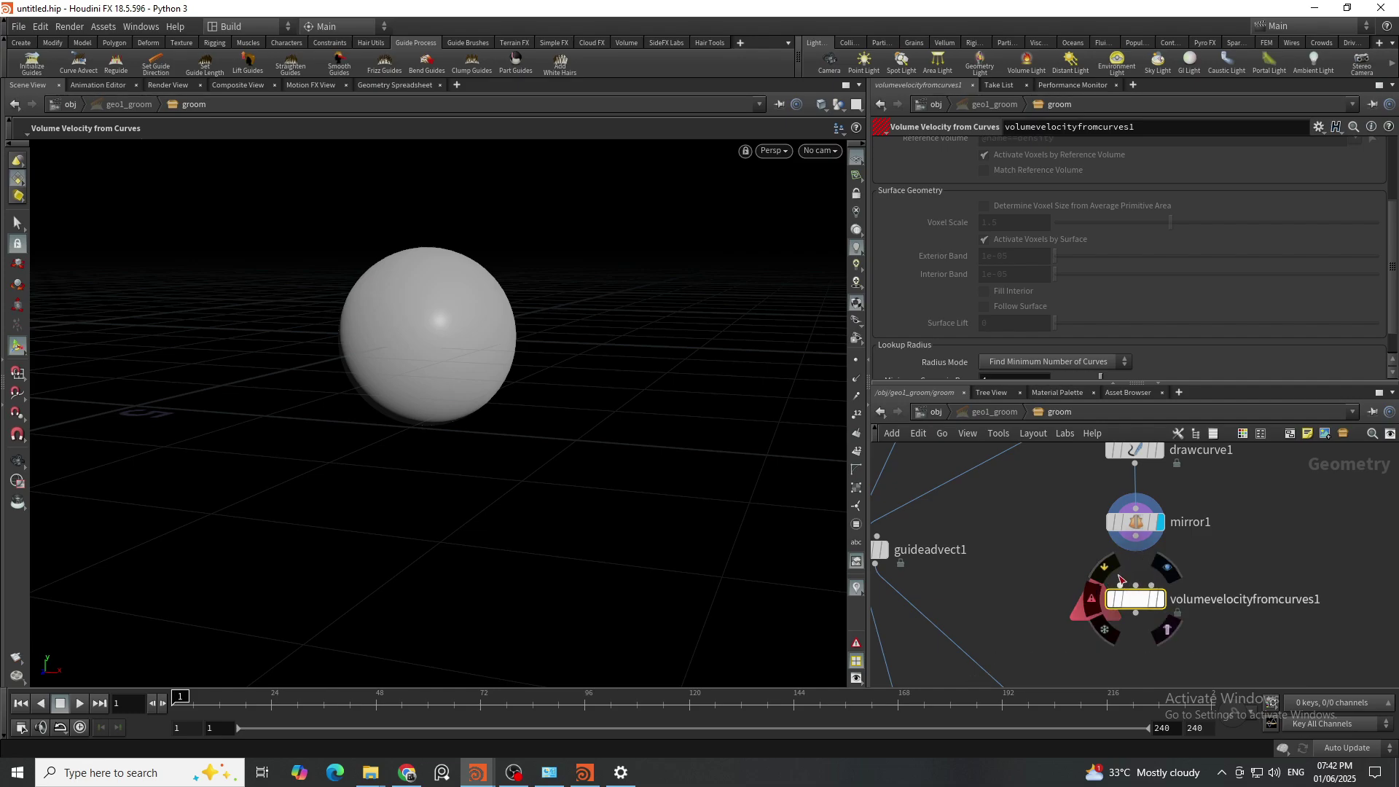
{"action": "left_click_drag", "start_coordinate": [1120, 585], "coordinate": [1135, 537]}
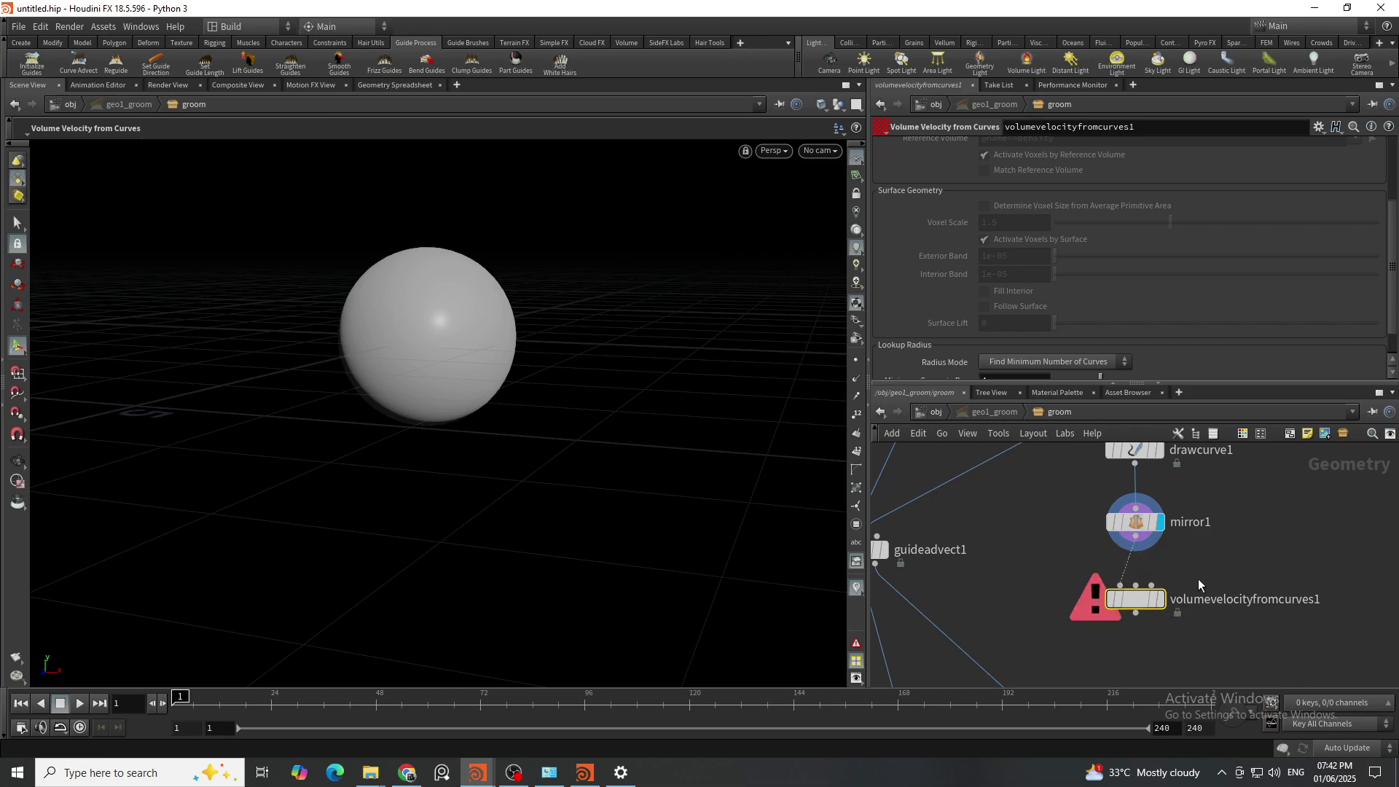
{"action": "scroll", "coordinate": [1195, 552], "scroll_direction": "down", "scroll_amount": 4}
{"action": "scroll", "coordinate": [1190, 551], "scroll_direction": "up", "scroll_amount": 4}
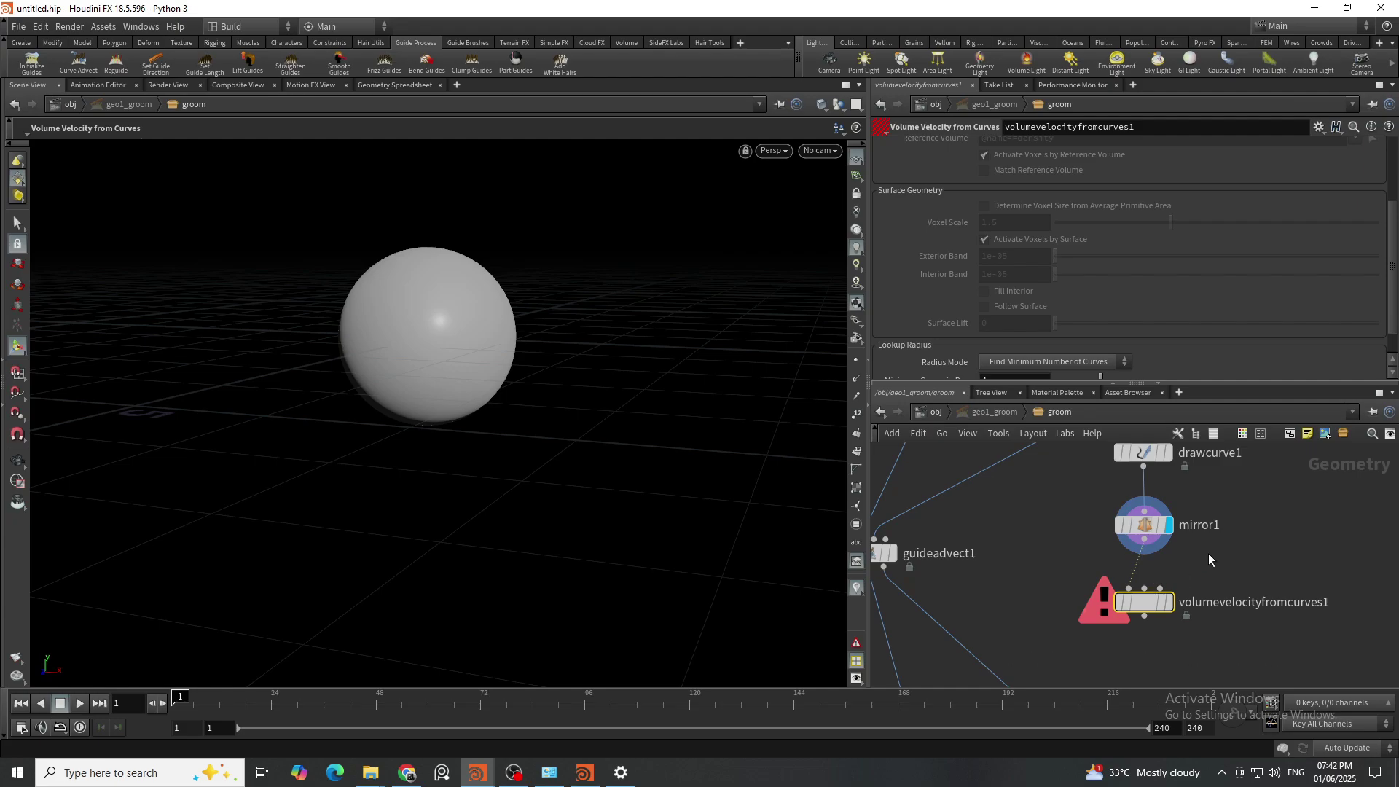
{"action": "middle_click_drag", "start_coordinate": [1211, 556], "coordinate": [1214, 600]}
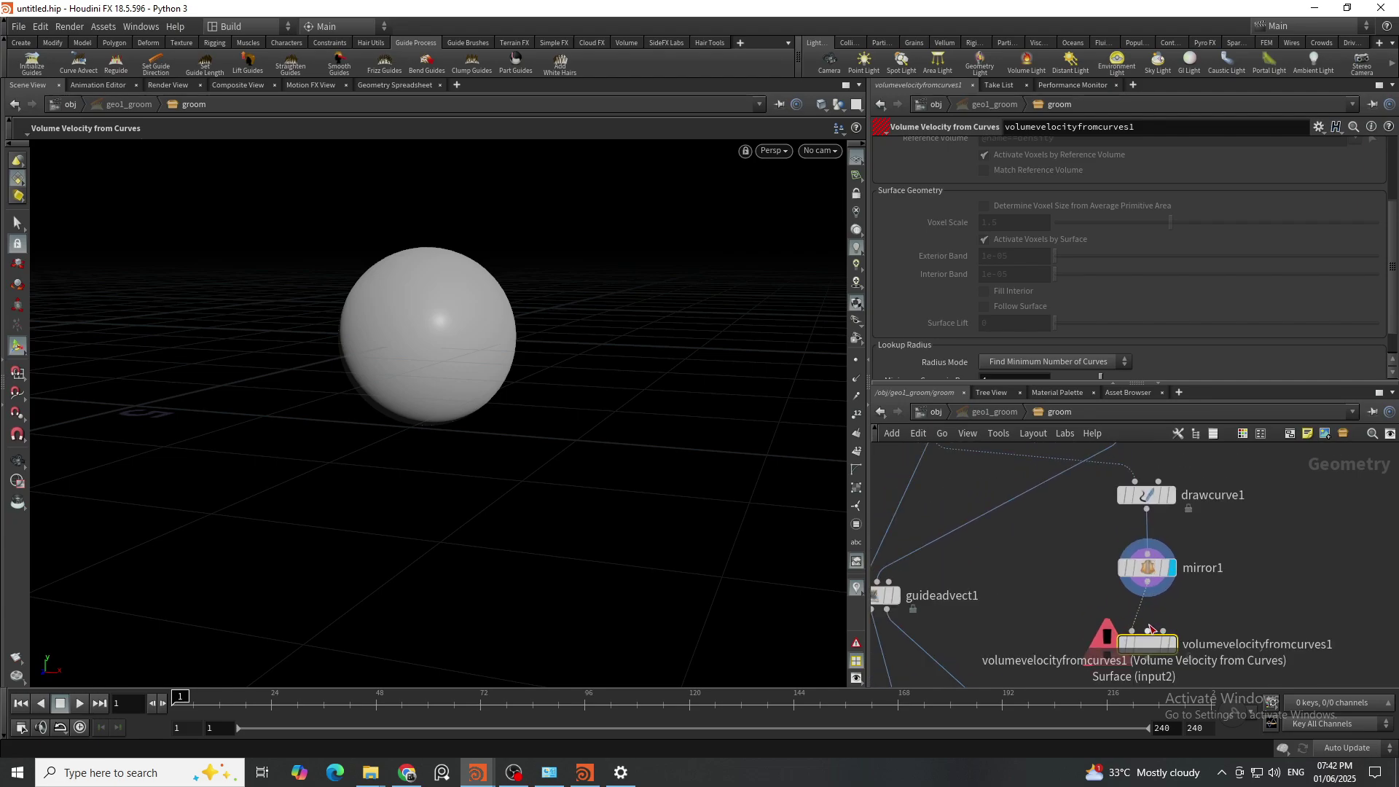
{"action": "scroll", "coordinate": [1150, 628], "scroll_direction": "down", "scroll_amount": 3}
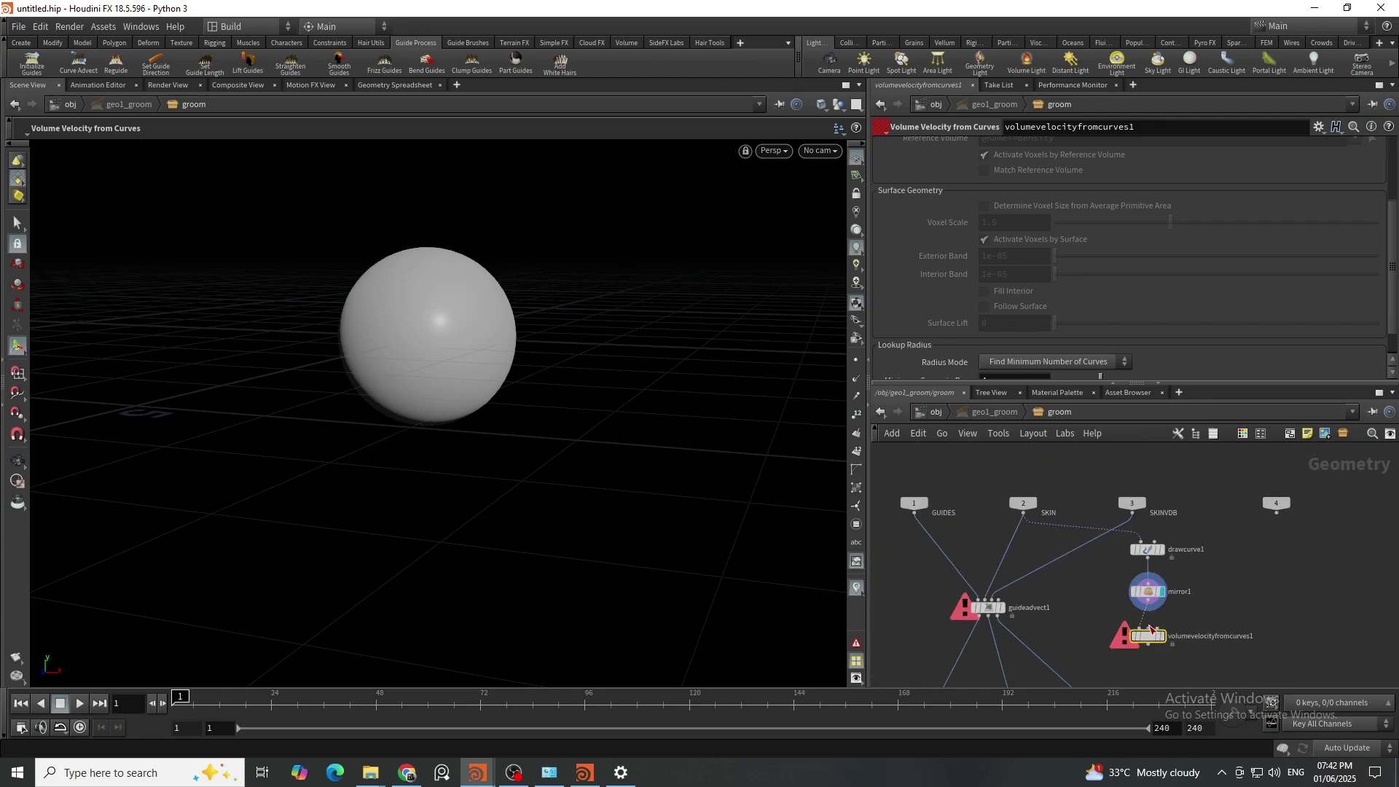
{"action": "left_click", "coordinate": [1152, 628]}
{"action": "left_click", "coordinate": [1025, 516]}
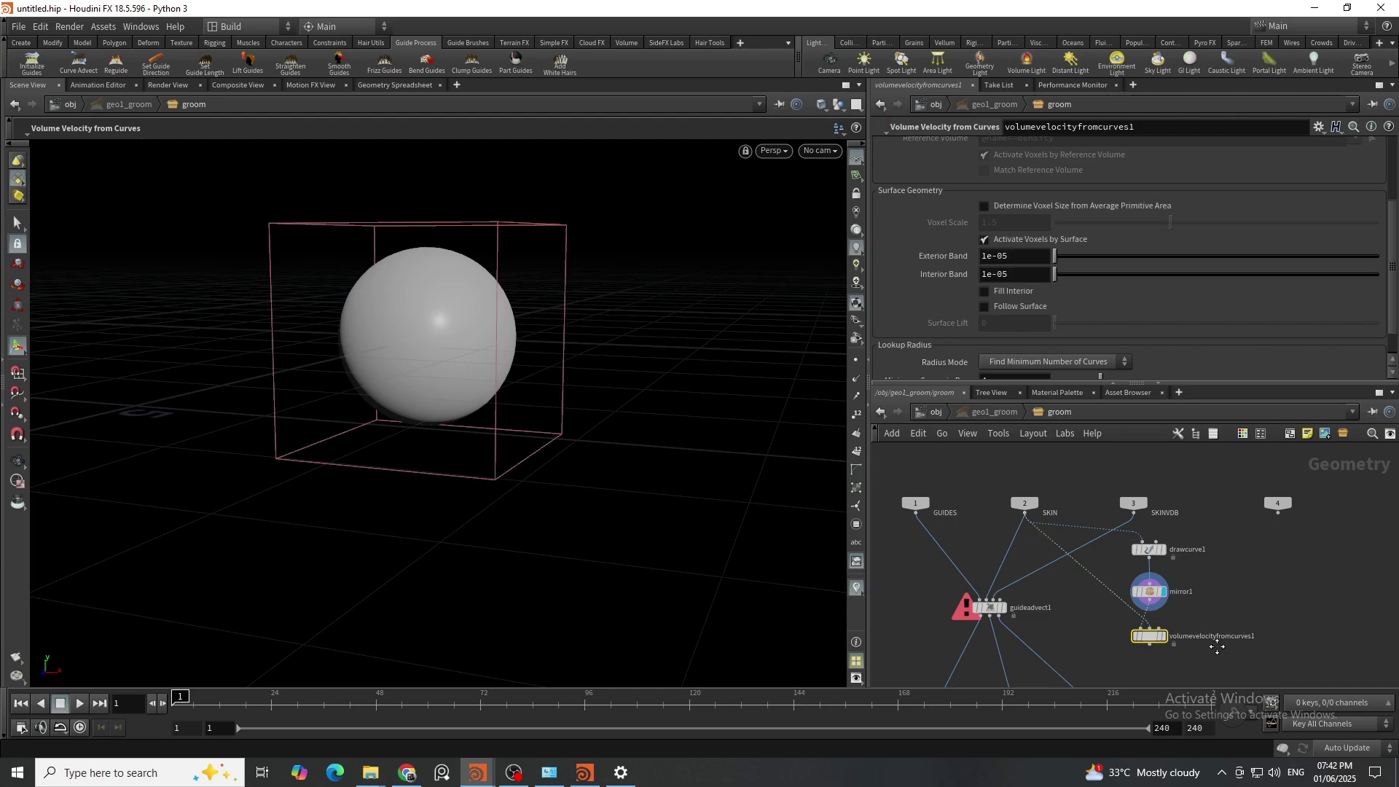
Step: Connect the Volume Velocity from Curves output to the Guide Advect node's Velocity & Collision VDB input
{"action": "scroll", "coordinate": [1071, 630], "scroll_direction": "up", "scroll_amount": 3}
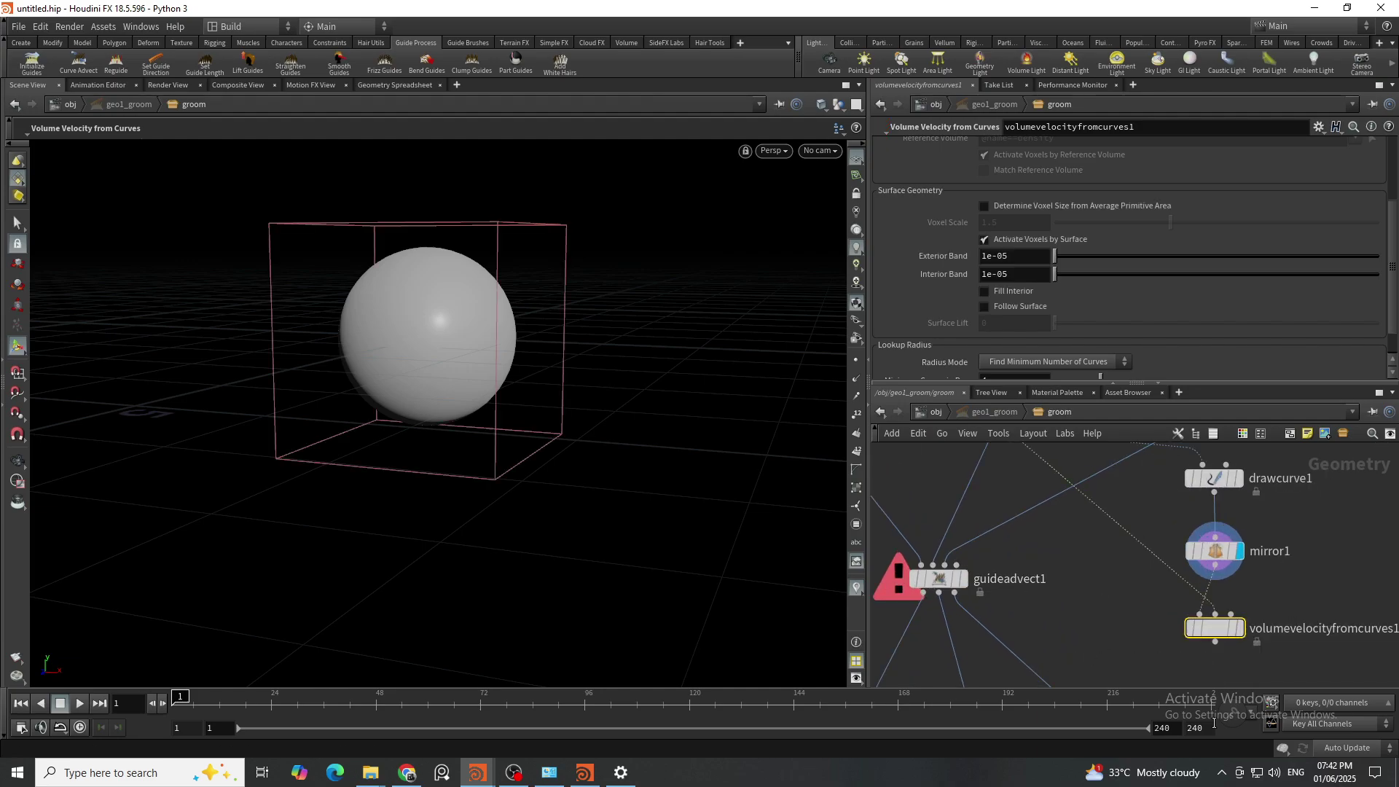
{"action": "mouse_move", "coordinate": [949, 588]}
{"action": "left_click_drag", "start_coordinate": [950, 588], "coordinate": [949, 596]}
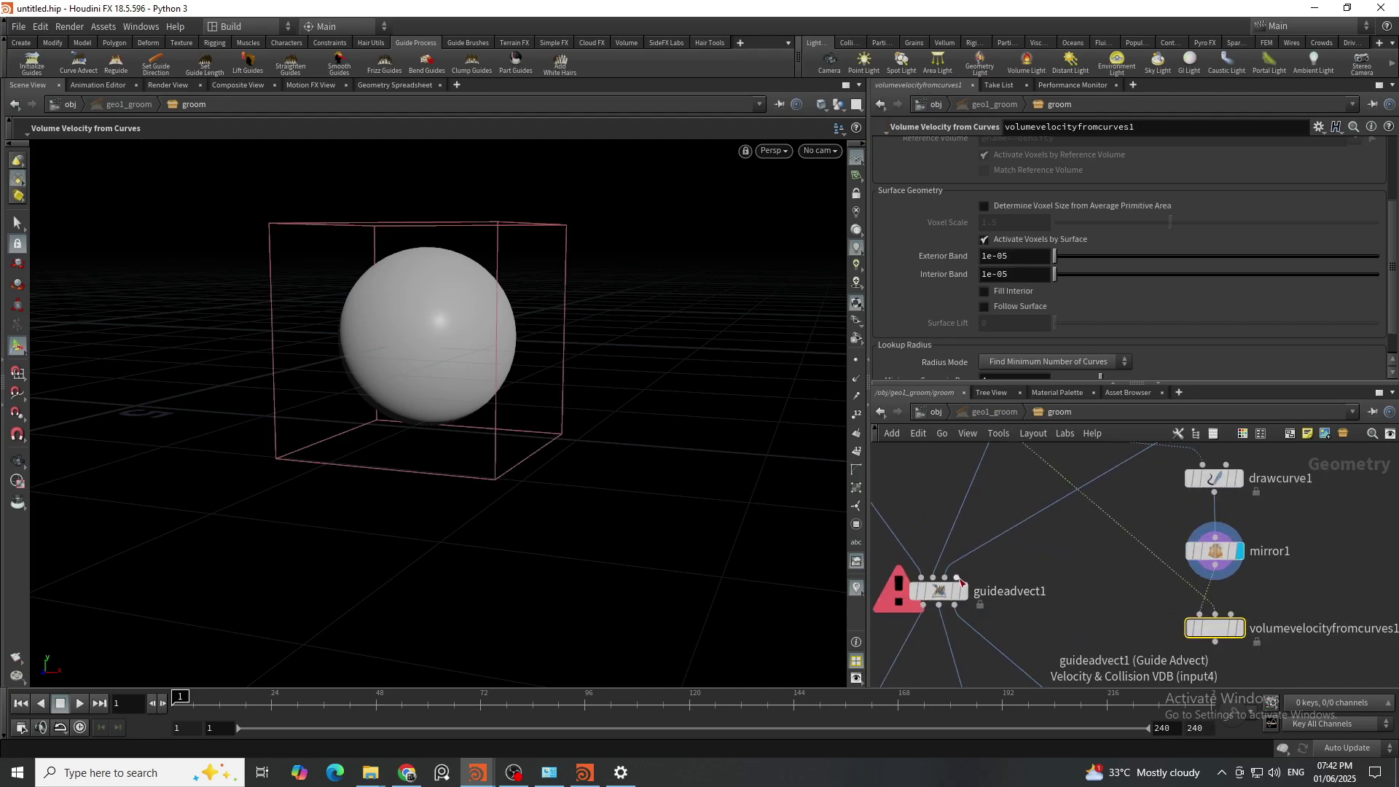
{"action": "left_click", "coordinate": [956, 574]}
{"action": "left_click", "coordinate": [1173, 662]}
{"action": "scroll", "coordinate": [1173, 661], "scroll_direction": "down", "scroll_amount": 3}
{"action": "left_click_drag", "start_coordinate": [1232, 651], "coordinate": [1170, 522]}
{"action": "left_click", "coordinate": [1163, 552]}
{"action": "scroll", "coordinate": [1074, 573], "scroll_direction": "up", "scroll_amount": 3}
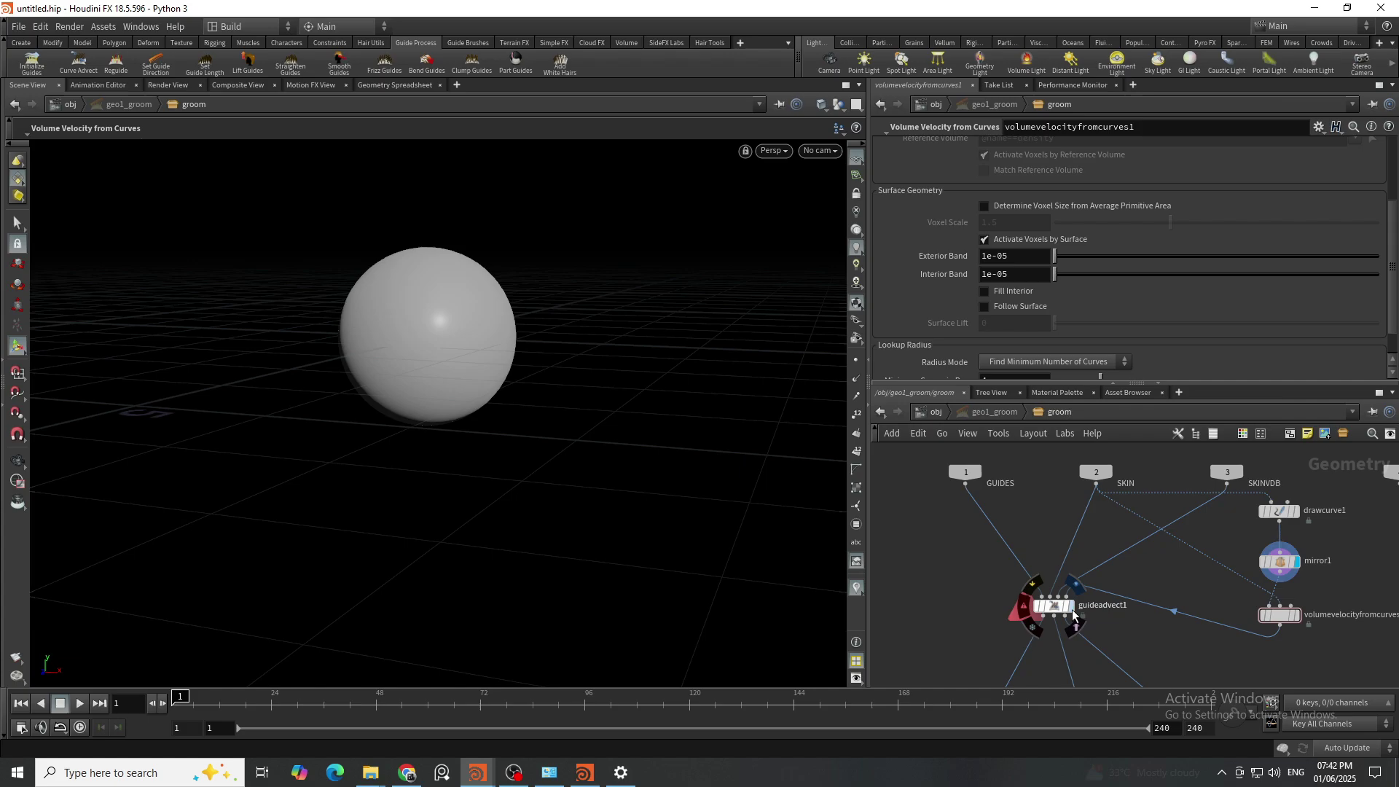
Step: Select the Guide Advect node and display its result on the furred sphere
{"action": "left_click", "coordinate": [1070, 605]}
{"action": "left_click", "coordinate": [1054, 605]}
{"action": "scroll", "coordinate": [1093, 623], "scroll_direction": "up", "scroll_amount": 3}
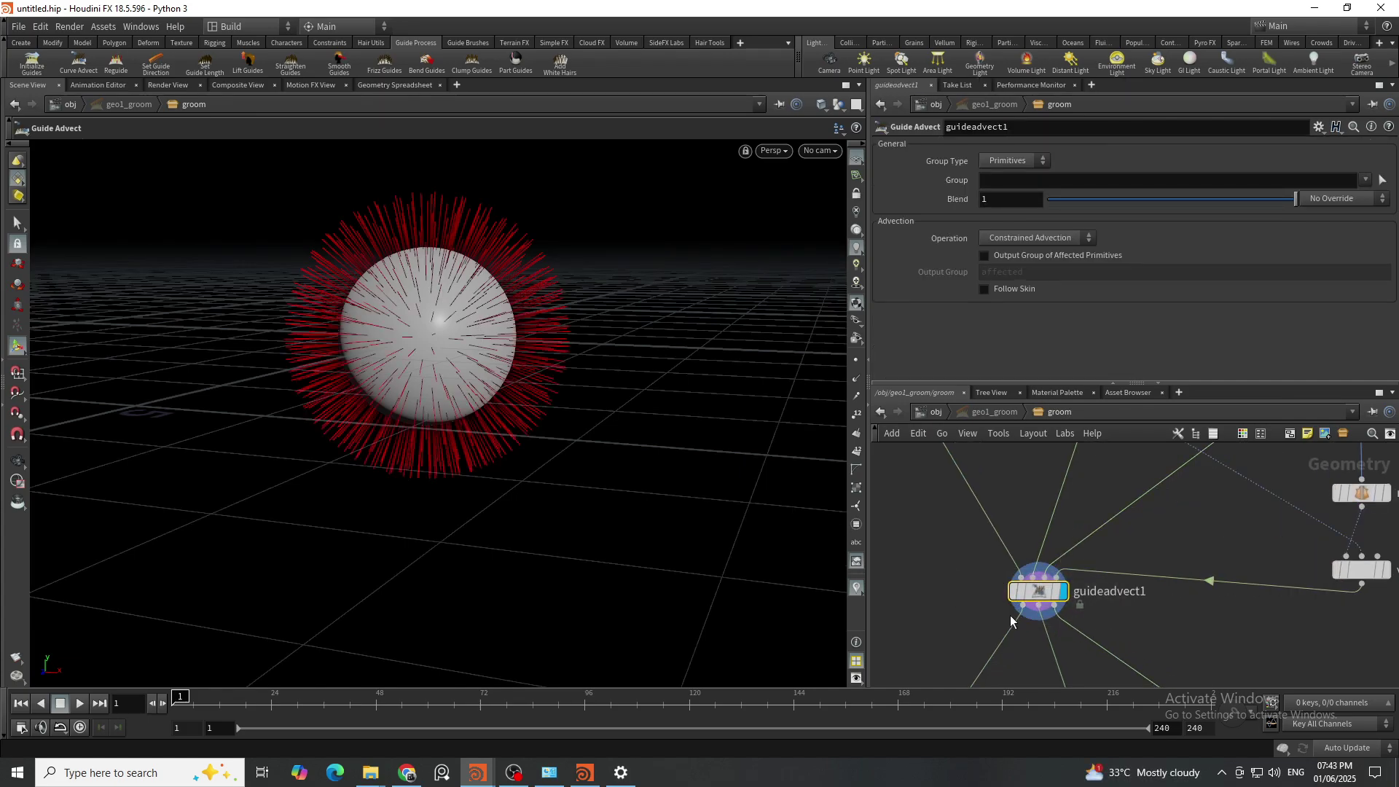
{"action": "middle_click_drag", "start_coordinate": [226, 357], "coordinate": [244, 403], "text": "alt"}
{"action": "right_click_drag", "start_coordinate": [244, 403], "coordinate": [403, 406], "text": "alt"}
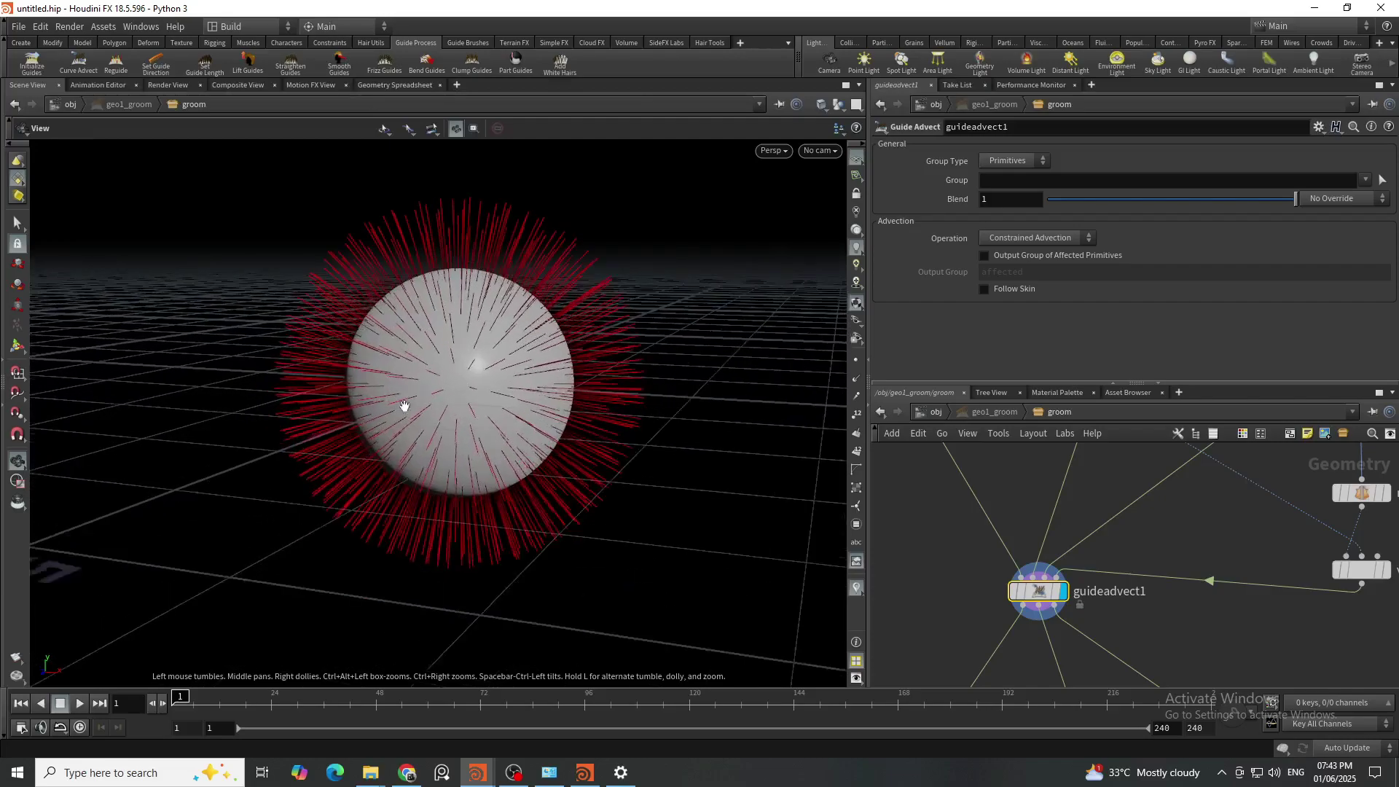
{"action": "left_click_drag", "start_coordinate": [403, 406], "coordinate": [459, 410], "text": "alt"}
{"action": "scroll", "coordinate": [962, 550], "scroll_direction": "down", "scroll_amount": 3}
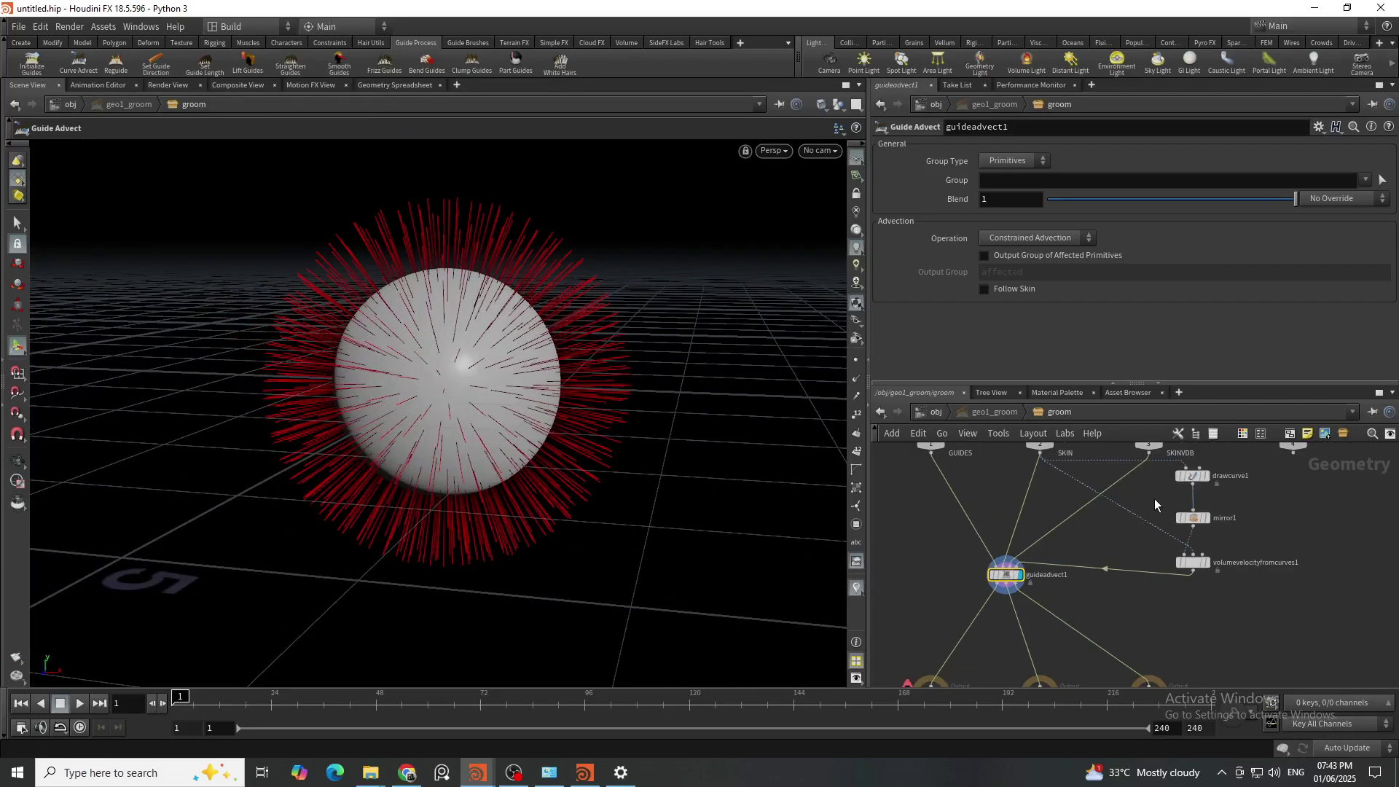
Step: Draw a downward guide stroke on one side of the sphere with the Draw Curve node
{"action": "left_click", "coordinate": [1189, 476]}
{"action": "middle_click_drag", "start_coordinate": [399, 283], "coordinate": [443, 335], "text": "alt"}
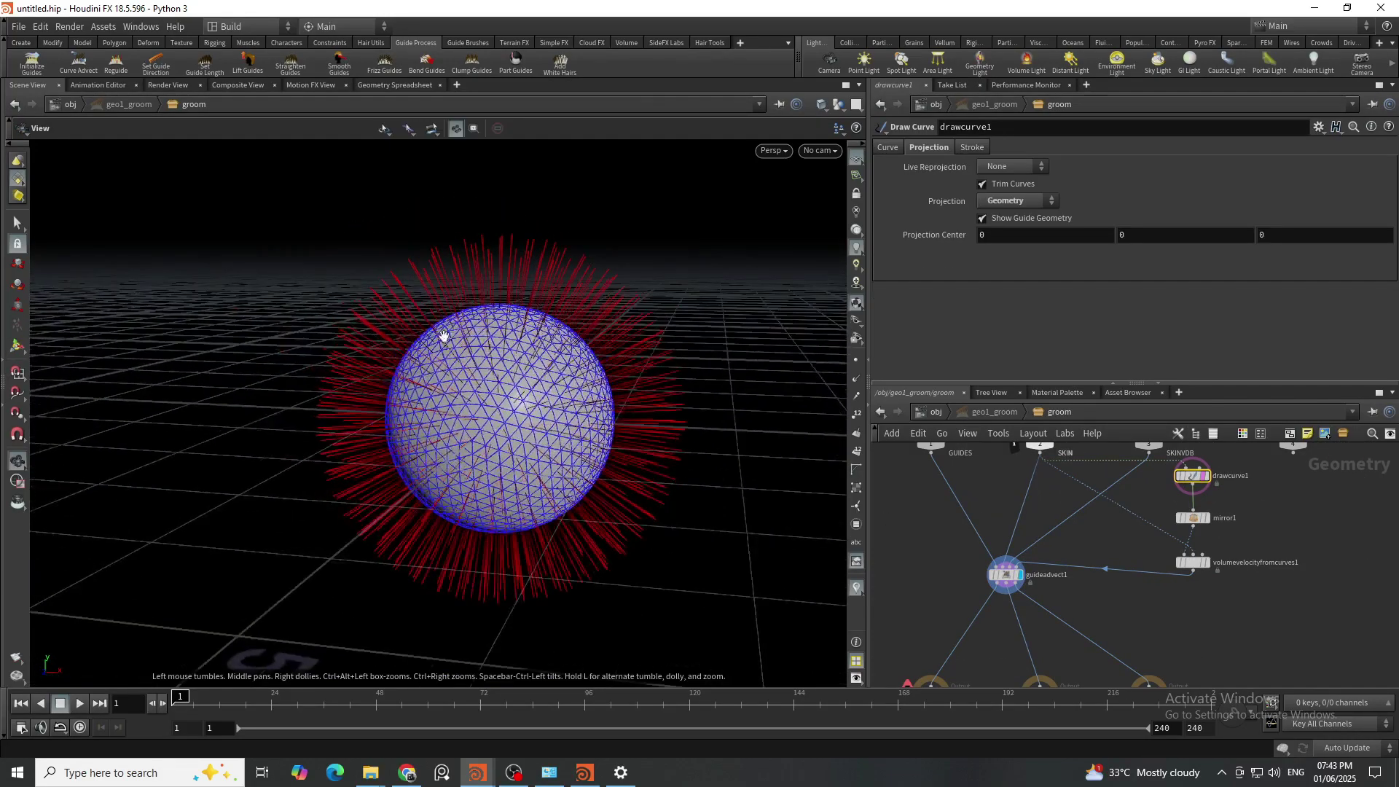
{"action": "mouse_move", "coordinate": [443, 335]}
{"action": "right_mouse_down", "text": "alt"}
{"action": "mouse_move", "coordinate": [477, 379]}
{"action": "mouse_move", "coordinate": [406, 275]}
{"action": "right_mouse_up", "text": "alt"}
{"action": "left_click_drag", "start_coordinate": [406, 275], "coordinate": [434, 341], "text": "alt"}
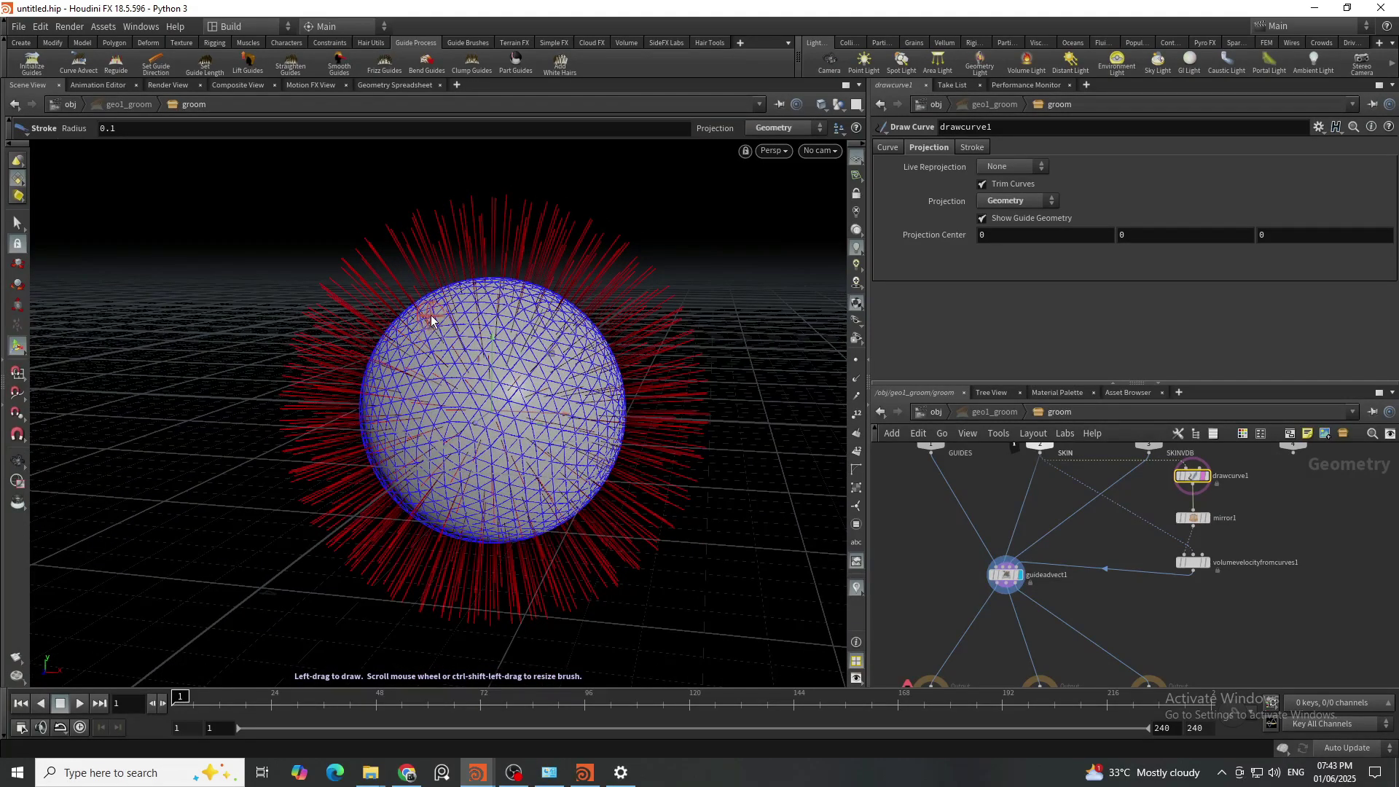
{"action": "mouse_move", "coordinate": [418, 318]}
{"action": "left_mouse_down"}
{"action": "mouse_move", "coordinate": [399, 355]}
{"action": "mouse_move", "coordinate": [406, 422]}
{"action": "mouse_move", "coordinate": [429, 462]}
{"action": "mouse_move", "coordinate": [400, 459]}
{"action": "mouse_move", "coordinate": [415, 480]}
{"action": "left_mouse_up"}
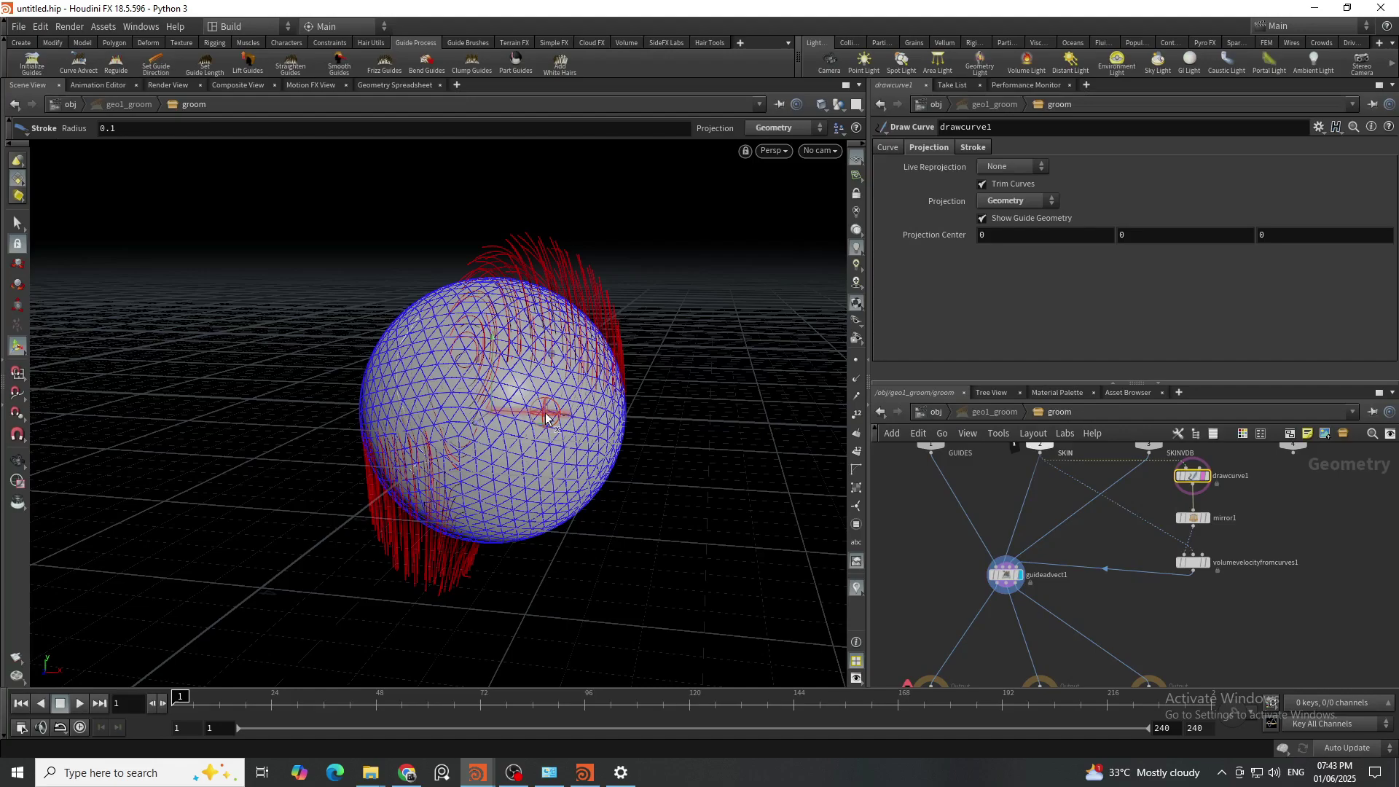
Step: Set the Mirror node's Reverse Normals option to No
{"action": "scroll", "coordinate": [1191, 548], "scroll_direction": "up", "scroll_amount": 2}
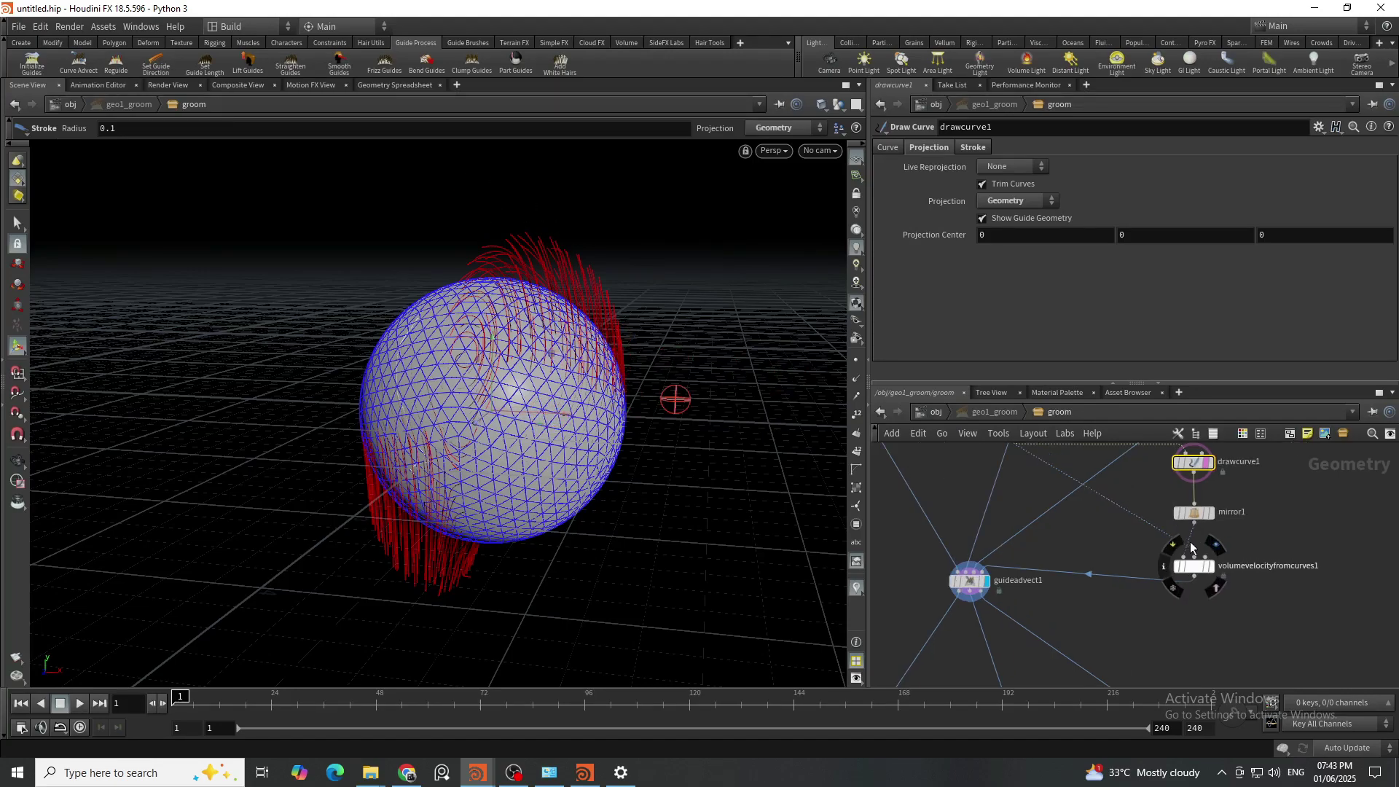
{"action": "left_click", "coordinate": [1184, 512]}
{"action": "left_click", "coordinate": [998, 221]}
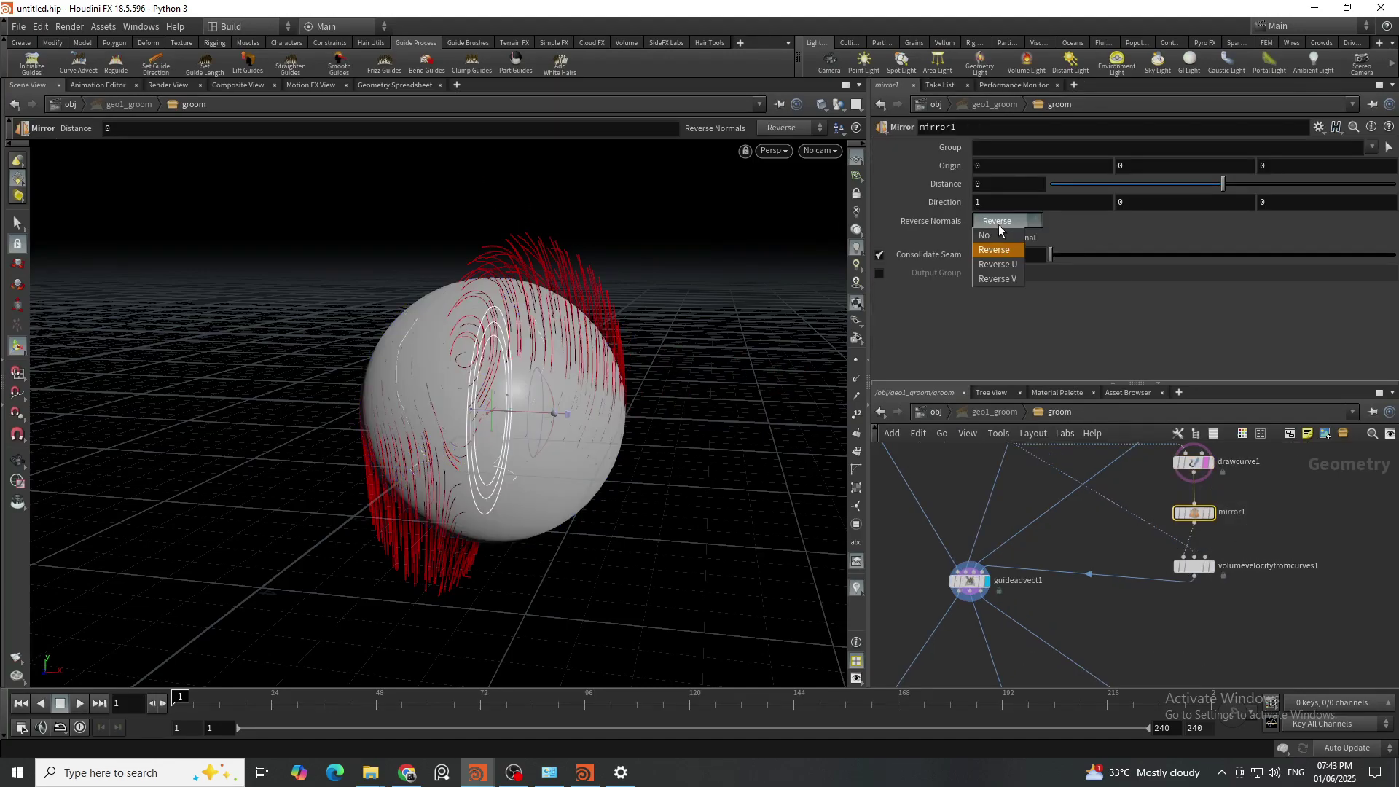
{"action": "left_click", "coordinate": [996, 237]}
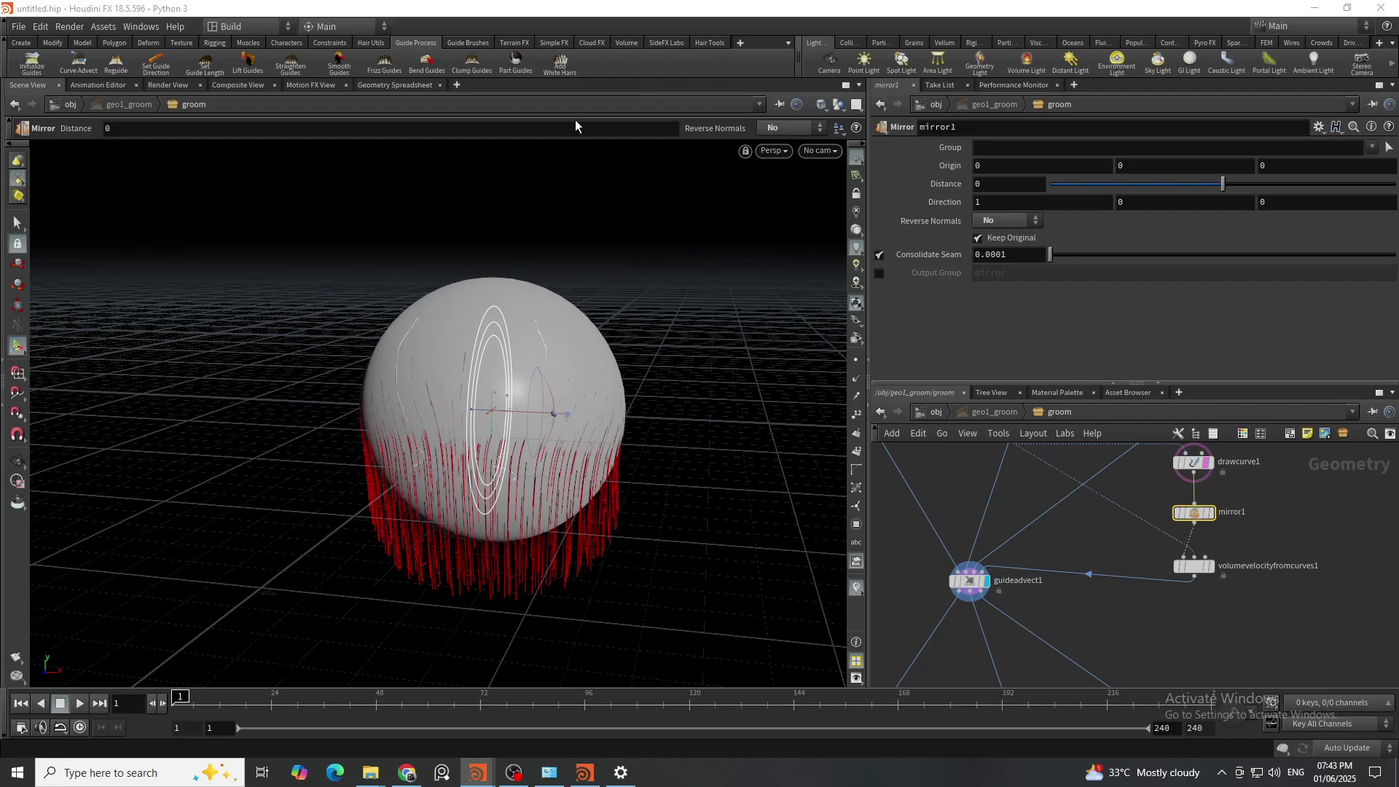
Step: Enable Follow Surface on the Volume Velocity from Curves node and check the guides from the front
{"action": "left_click", "coordinate": [1193, 566]}
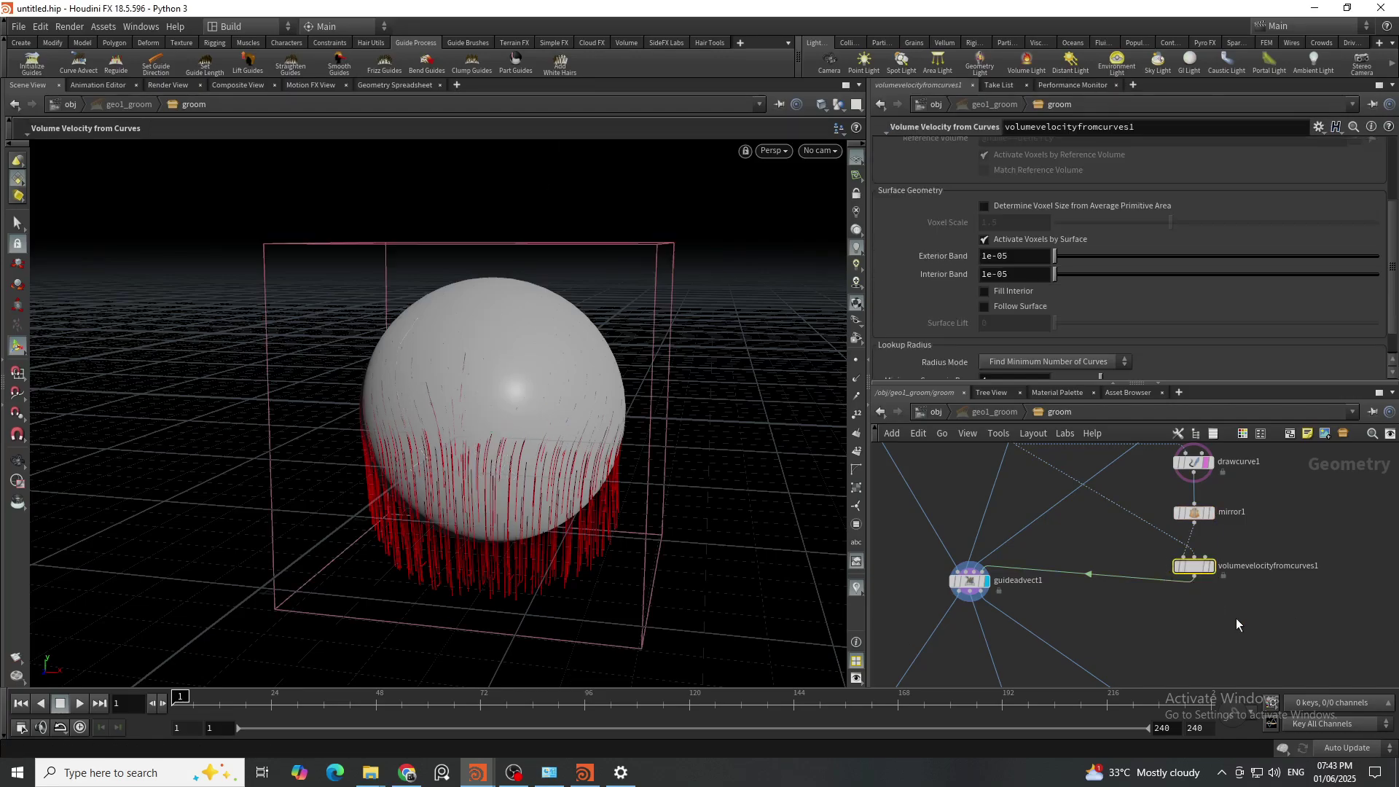
{"action": "scroll", "coordinate": [1262, 596], "scroll_direction": "up", "scroll_amount": 2}
{"action": "scroll", "coordinate": [1183, 619], "scroll_direction": "down", "scroll_amount": 2}
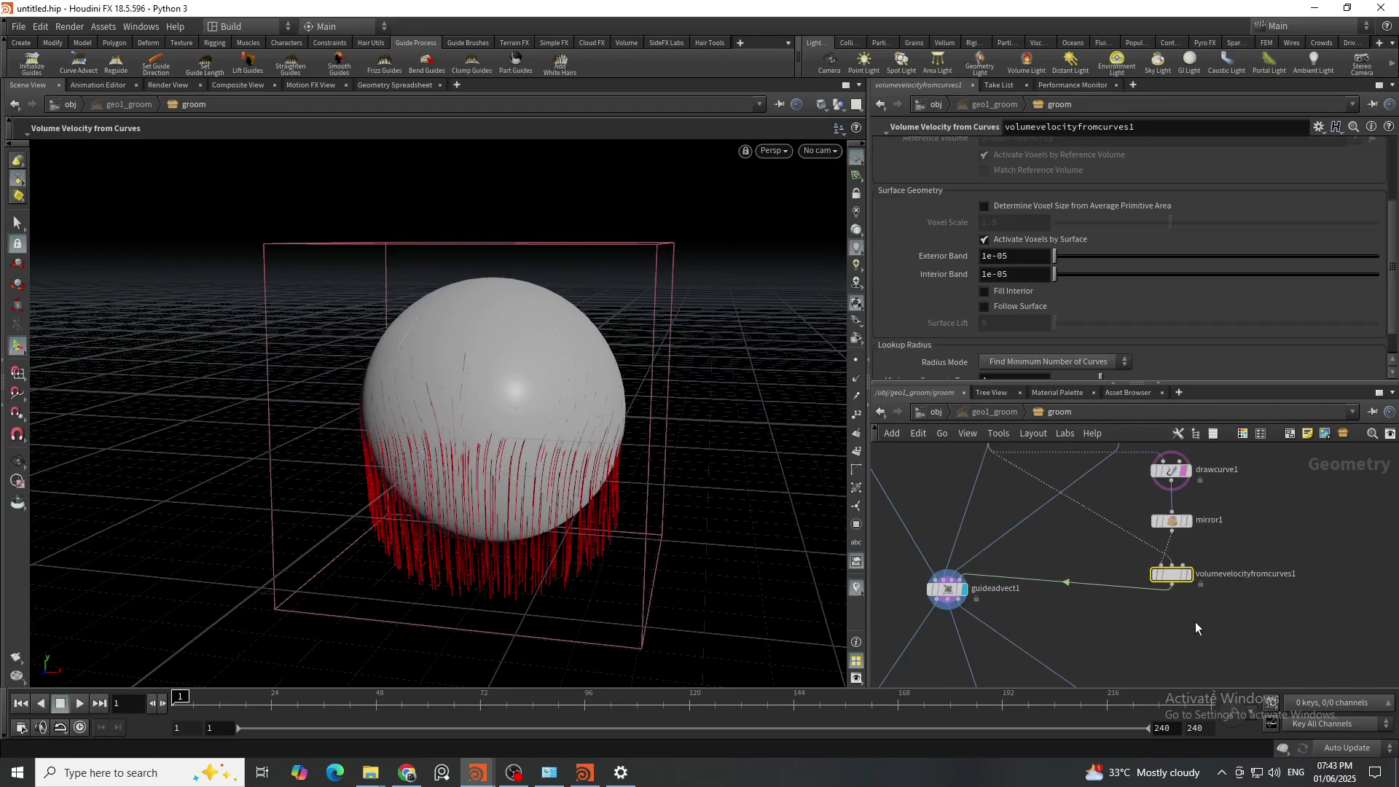
{"action": "scroll", "coordinate": [1194, 622], "scroll_direction": "up", "scroll_amount": 2}
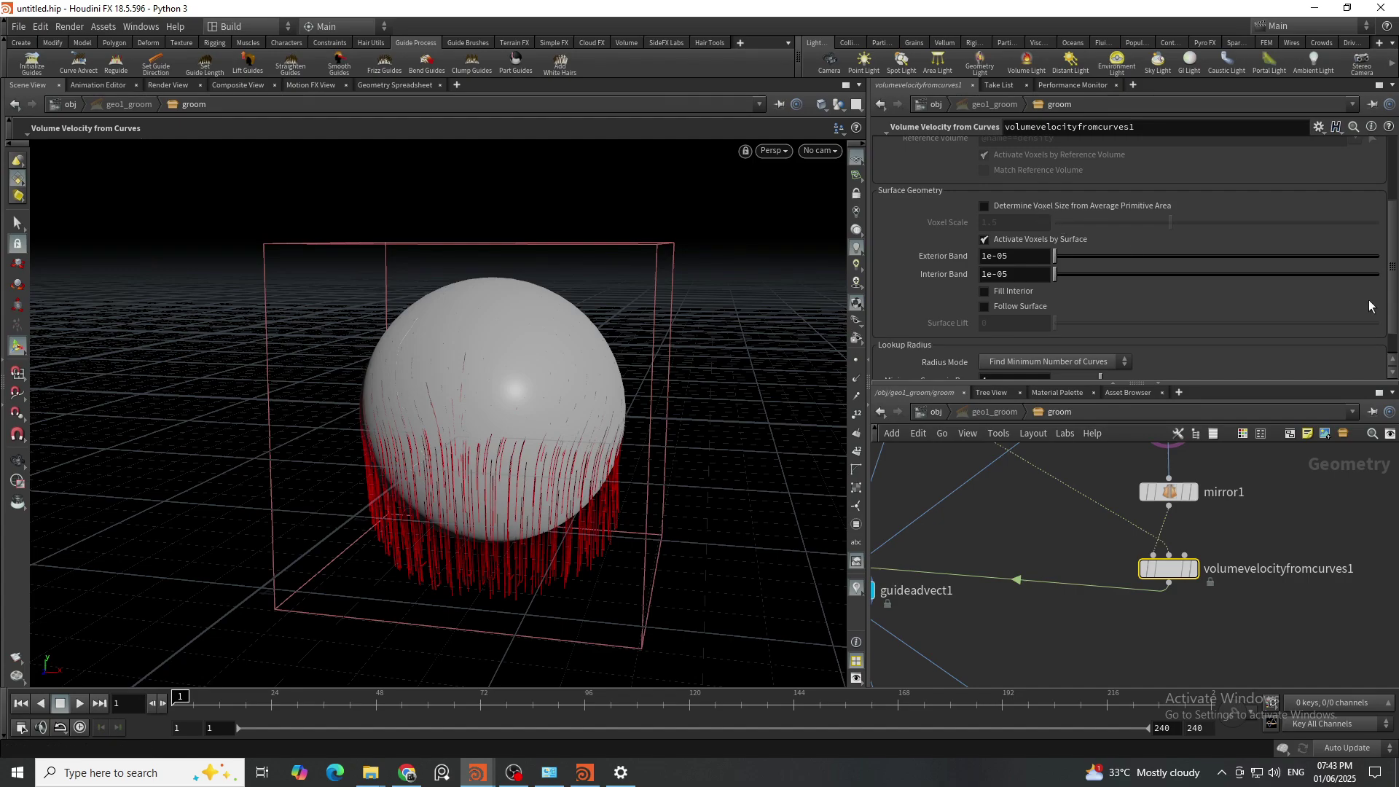
{"action": "scroll", "coordinate": [1113, 237], "scroll_direction": "down", "scroll_amount": 1}
{"action": "scroll", "coordinate": [1113, 237], "scroll_direction": "up", "scroll_amount": 3}
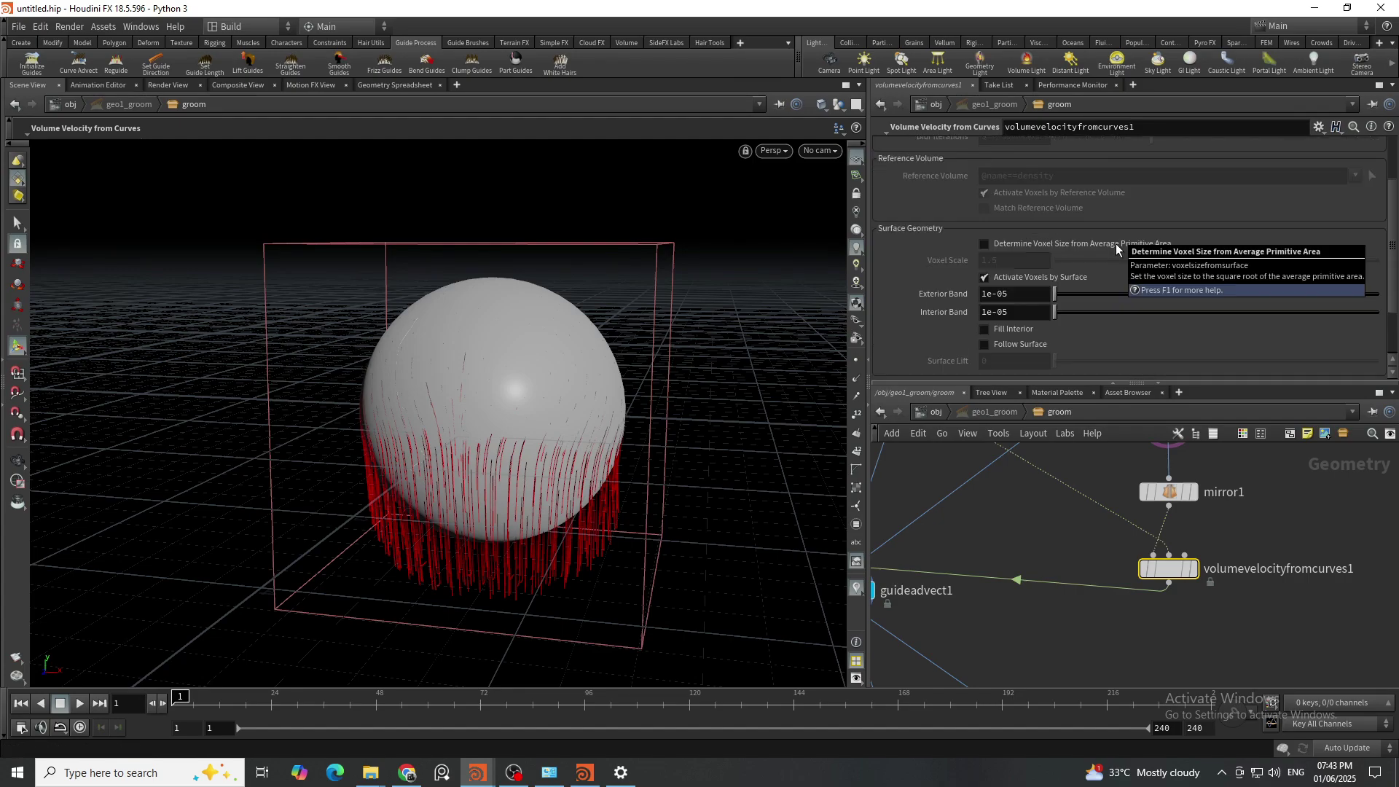
{"action": "left_click", "coordinate": [985, 344]}
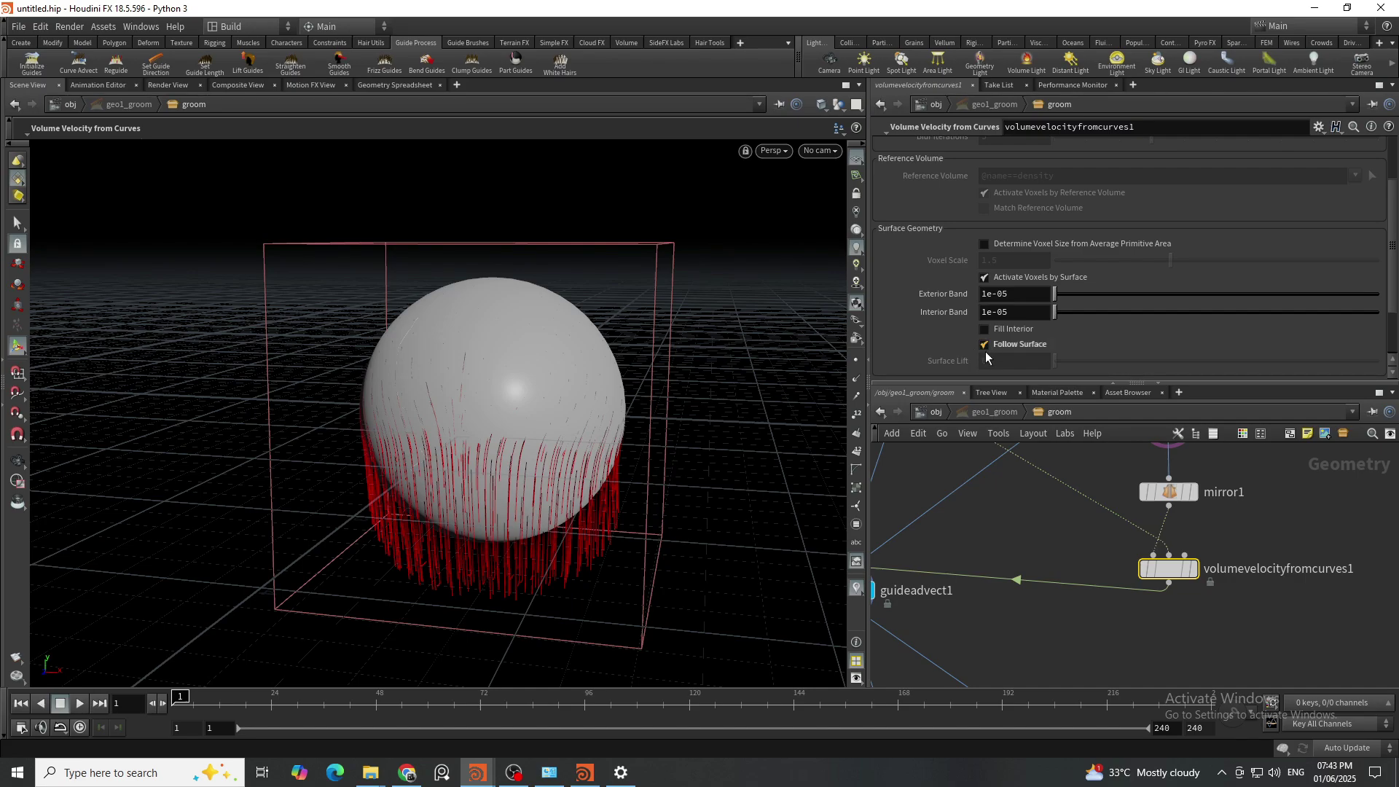
{"action": "key", "text": "space"}
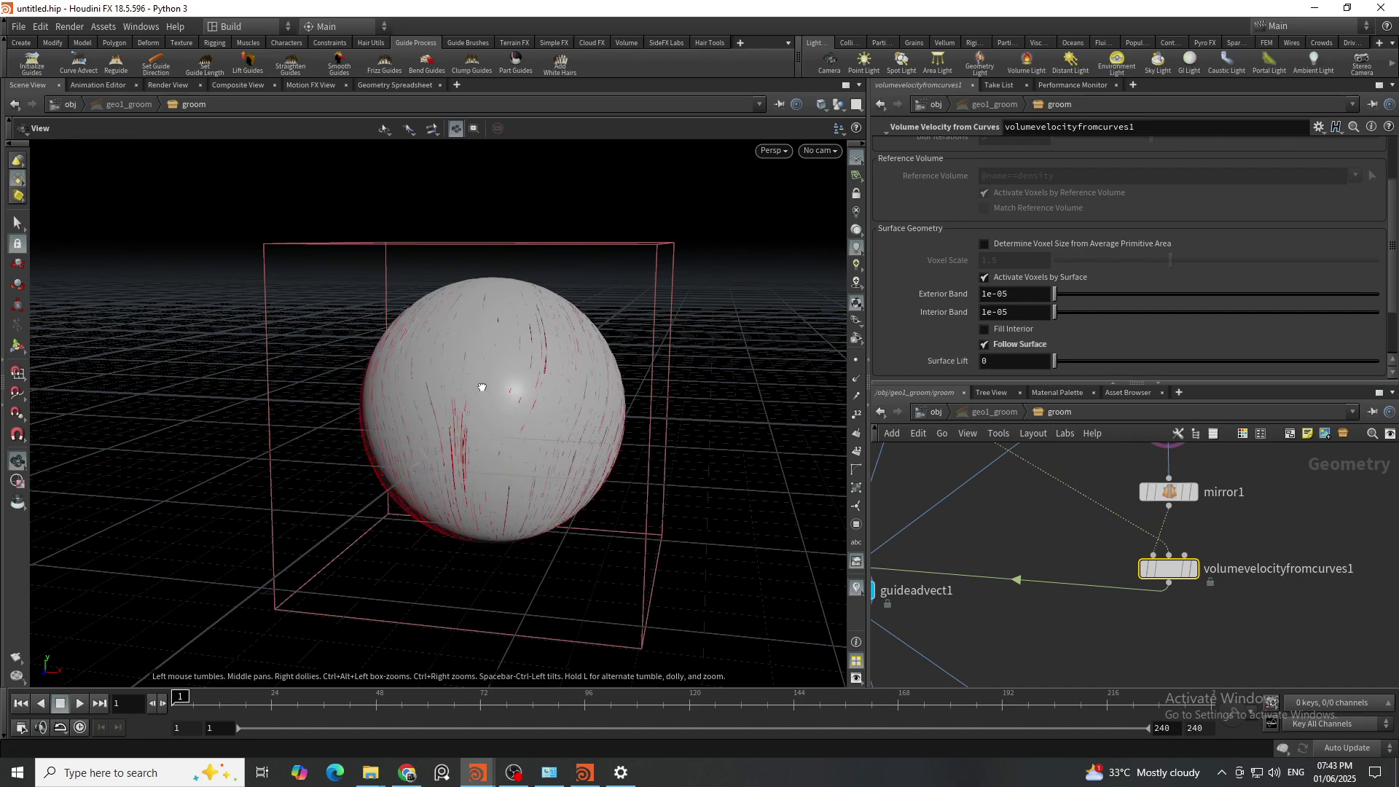
{"action": "mouse_move", "coordinate": [483, 387]}
{"action": "left_mouse_down"}
{"action": "mouse_move", "coordinate": [529, 293]}
{"action": "mouse_move", "coordinate": [493, 400]}
{"action": "left_mouse_up"}
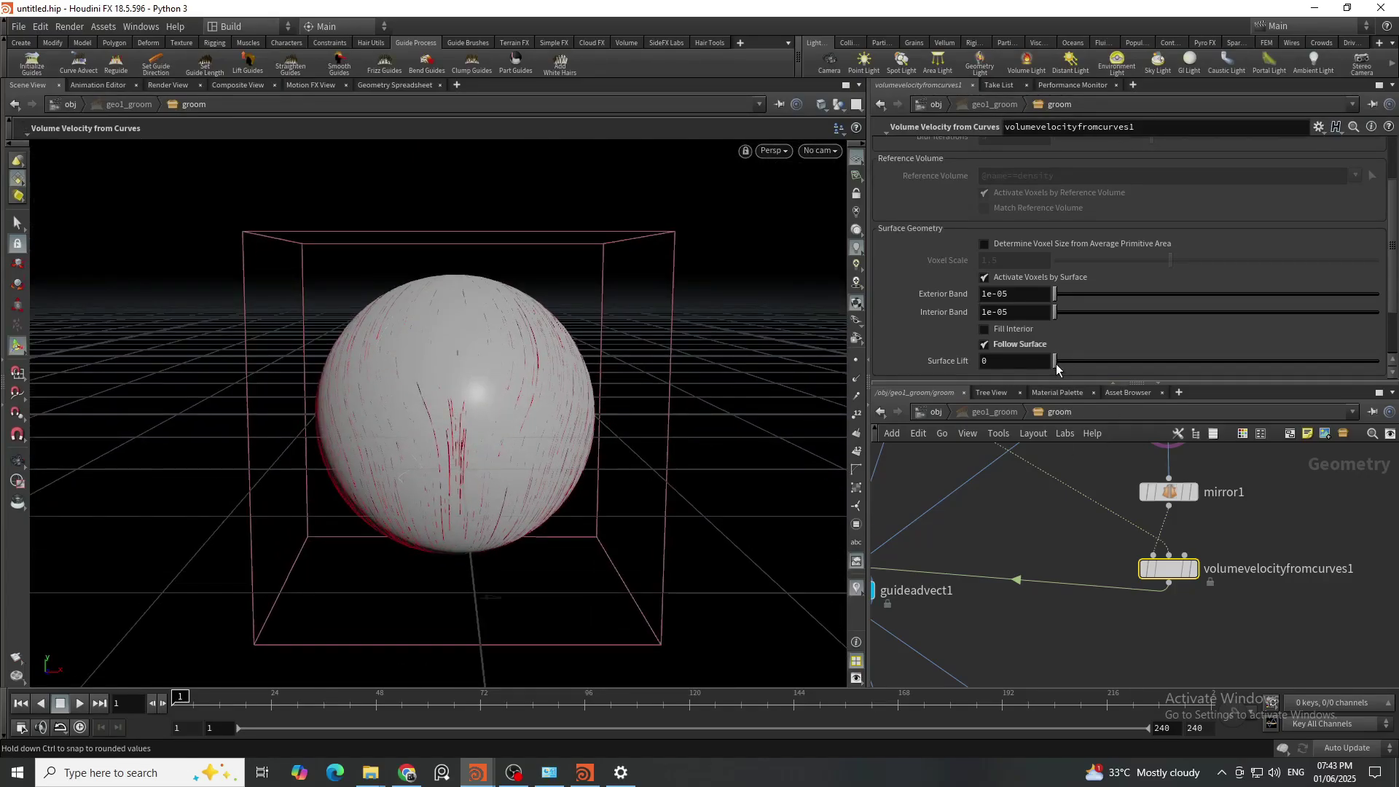
Step: Raise the Surface Lift of the Volume Velocity from Curves node to 0.279 and check the guides from another angle
{"action": "left_click_drag", "start_coordinate": [1055, 361], "coordinate": [1146, 370]}
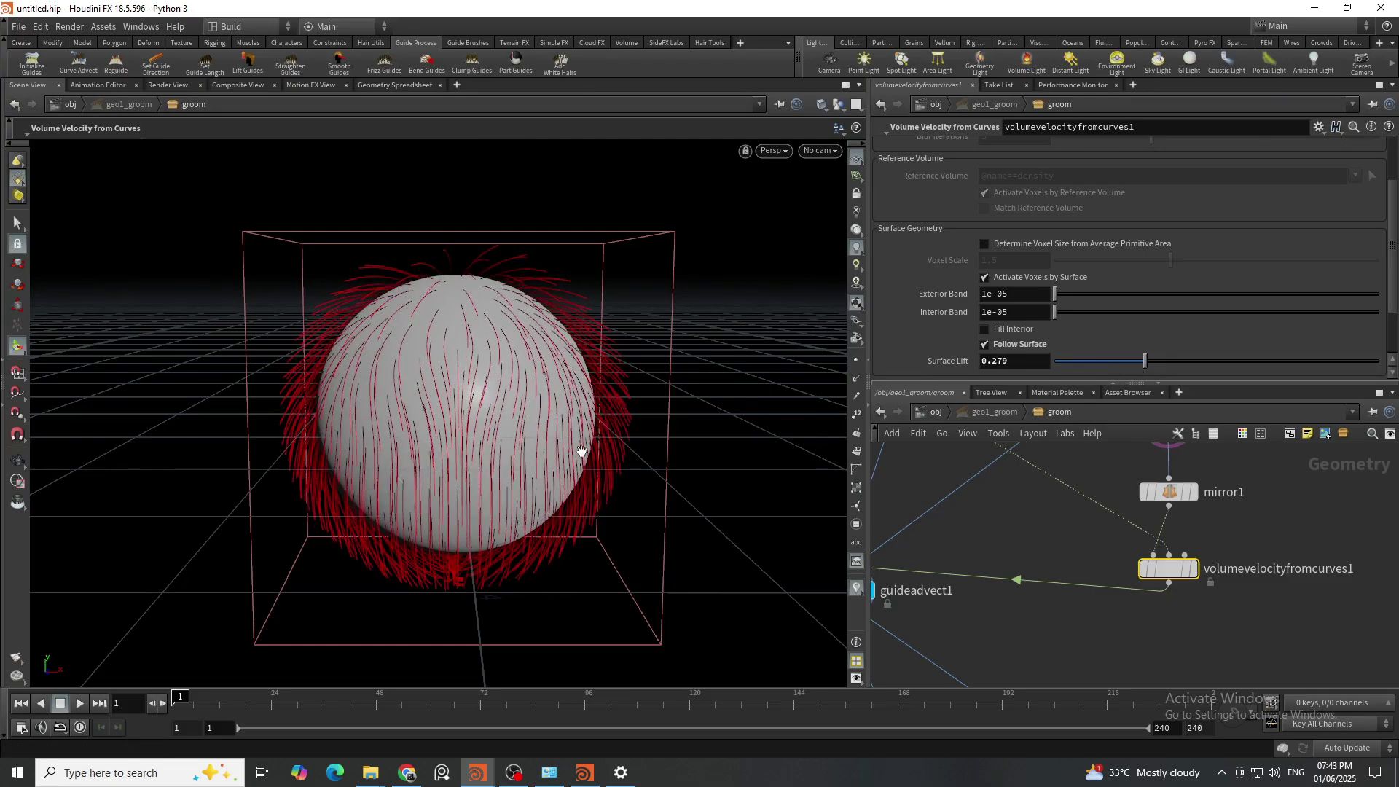
{"action": "key", "text": "space"}
{"action": "left_click_drag", "start_coordinate": [580, 446], "coordinate": [1016, 464]}
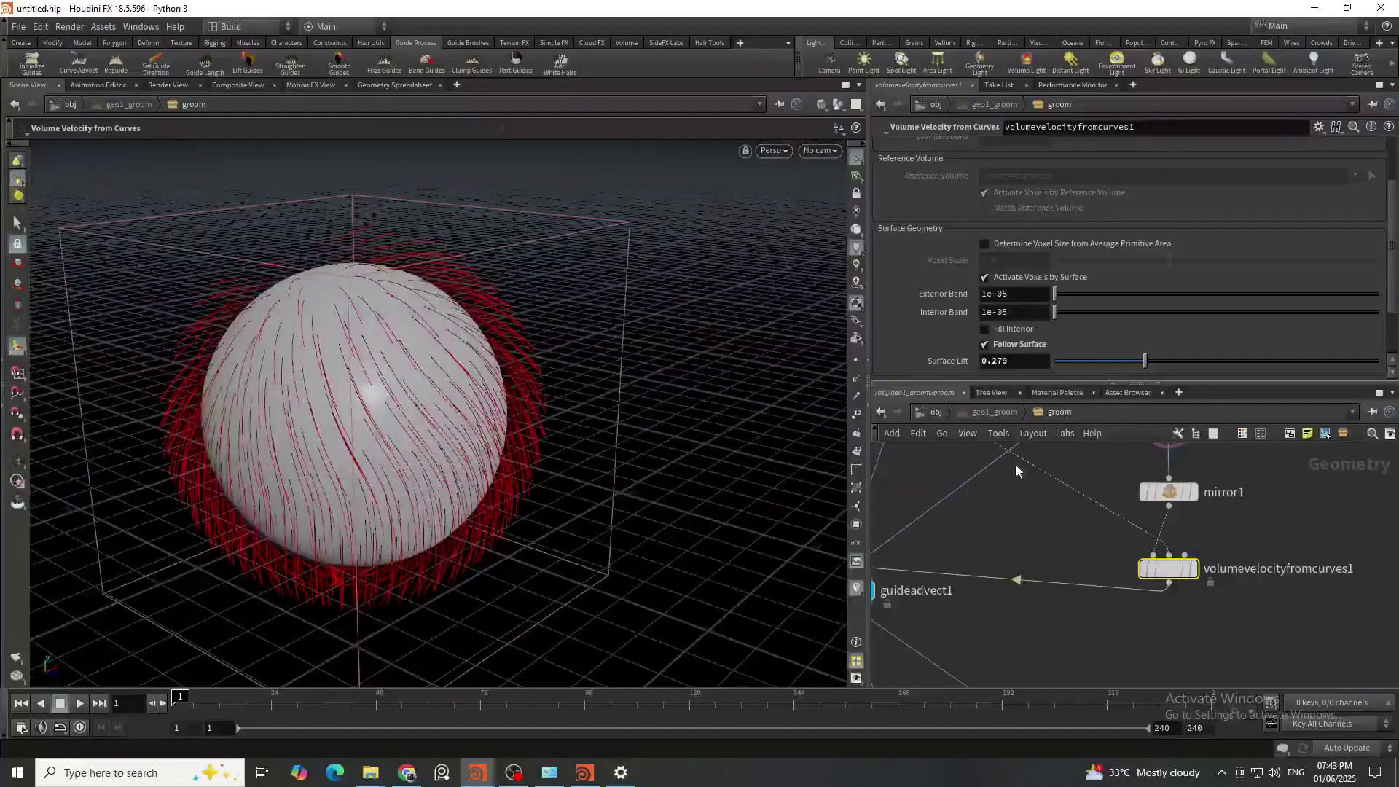
Step: Clear the Draw Curve node's existing stroke and draw four new strokes on the sphere, reaching a brush radius of about 0.2
{"action": "middle_click_drag", "start_coordinate": [1300, 488], "coordinate": [1326, 575]}
{"action": "left_click", "coordinate": [1216, 501]}
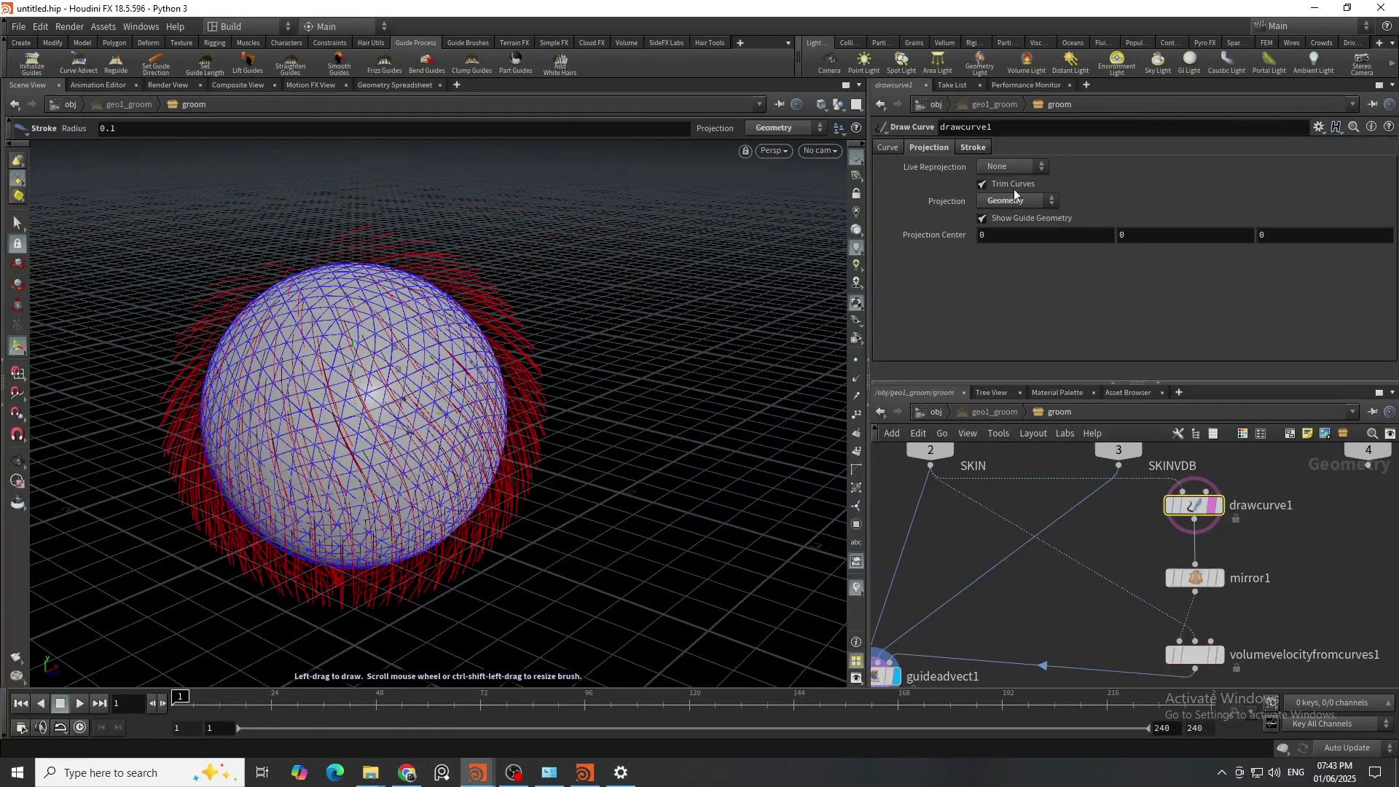
{"action": "left_click", "coordinate": [992, 149]}
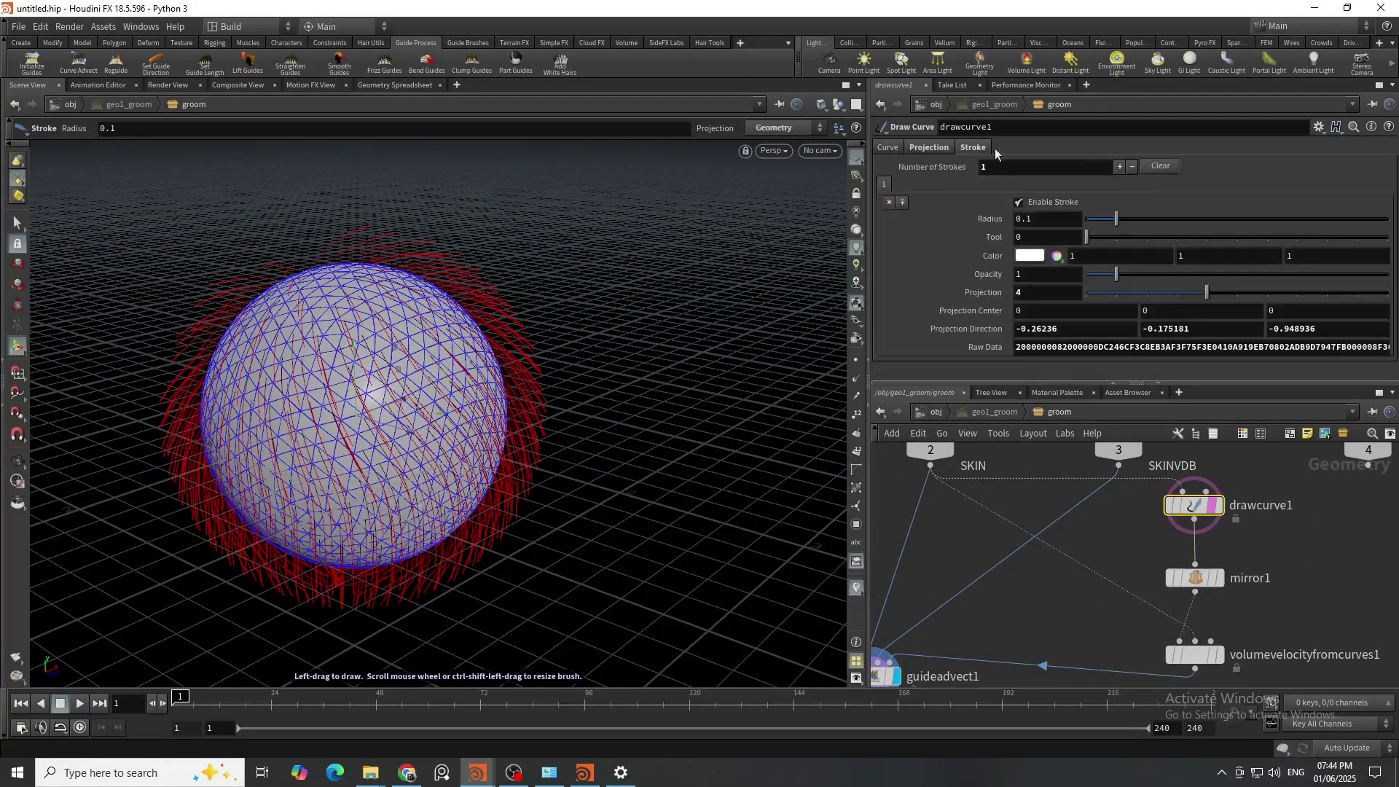
{"action": "left_click", "coordinate": [1159, 166]}
{"action": "left_click_drag", "start_coordinate": [574, 377], "coordinate": [470, 362]}
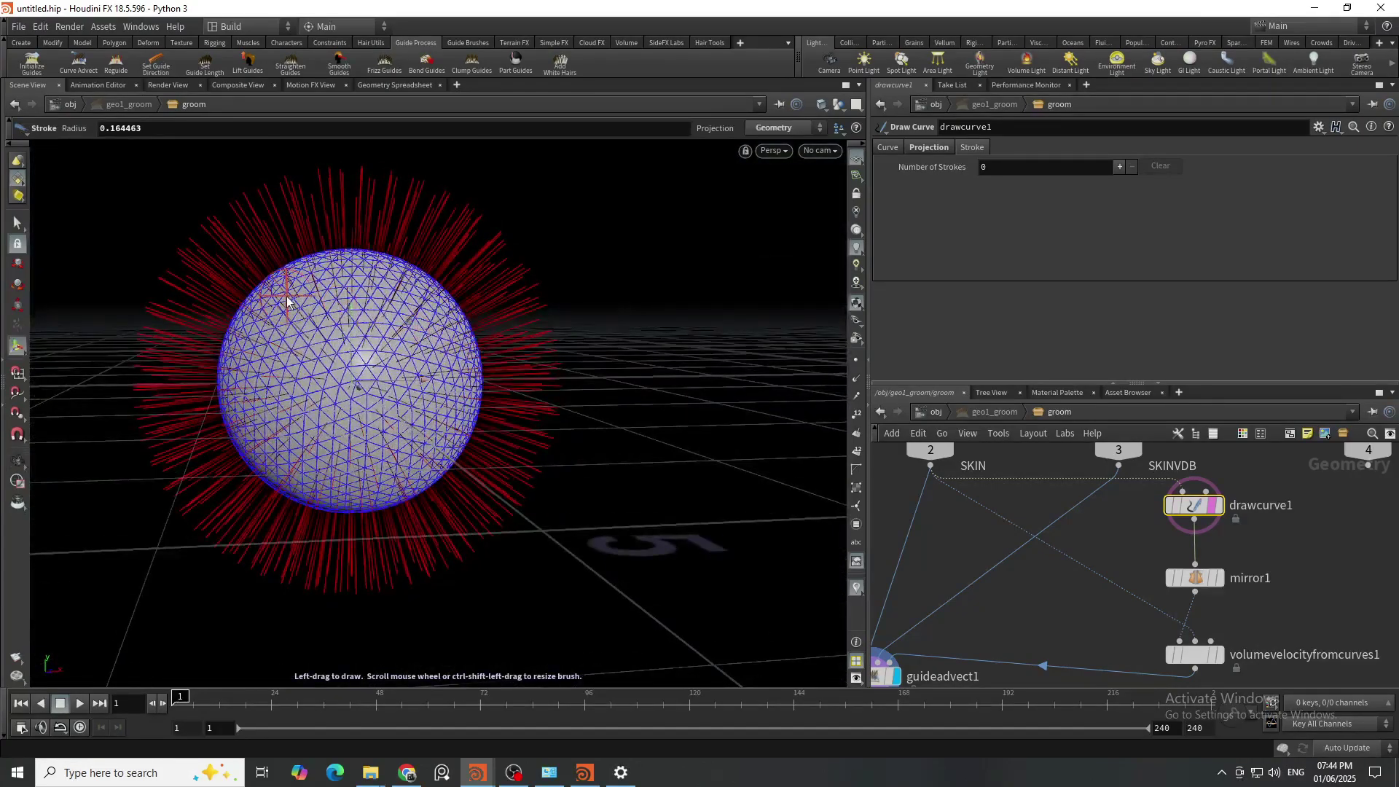
{"action": "mouse_move", "coordinate": [272, 287]}
{"action": "left_mouse_down"}
{"action": "mouse_move", "coordinate": [251, 372]}
{"action": "mouse_move", "coordinate": [343, 547]}
{"action": "mouse_move", "coordinate": [299, 510]}
{"action": "mouse_move", "coordinate": [282, 531]}
{"action": "mouse_move", "coordinate": [444, 422]}
{"action": "mouse_move", "coordinate": [603, 360]}
{"action": "mouse_move", "coordinate": [490, 312]}
{"action": "mouse_move", "coordinate": [431, 437]}
{"action": "mouse_move", "coordinate": [343, 474]}
{"action": "mouse_move", "coordinate": [258, 424]}
{"action": "left_mouse_up"}
{"action": "key", "text": "Escape"}
{"action": "key", "text": "Return"}
{"action": "mouse_move", "coordinate": [259, 316]}
{"action": "left_mouse_down"}
{"action": "mouse_move", "coordinate": [259, 364]}
{"action": "mouse_move", "coordinate": [241, 396]}
{"action": "mouse_move", "coordinate": [331, 463]}
{"action": "left_mouse_up"}
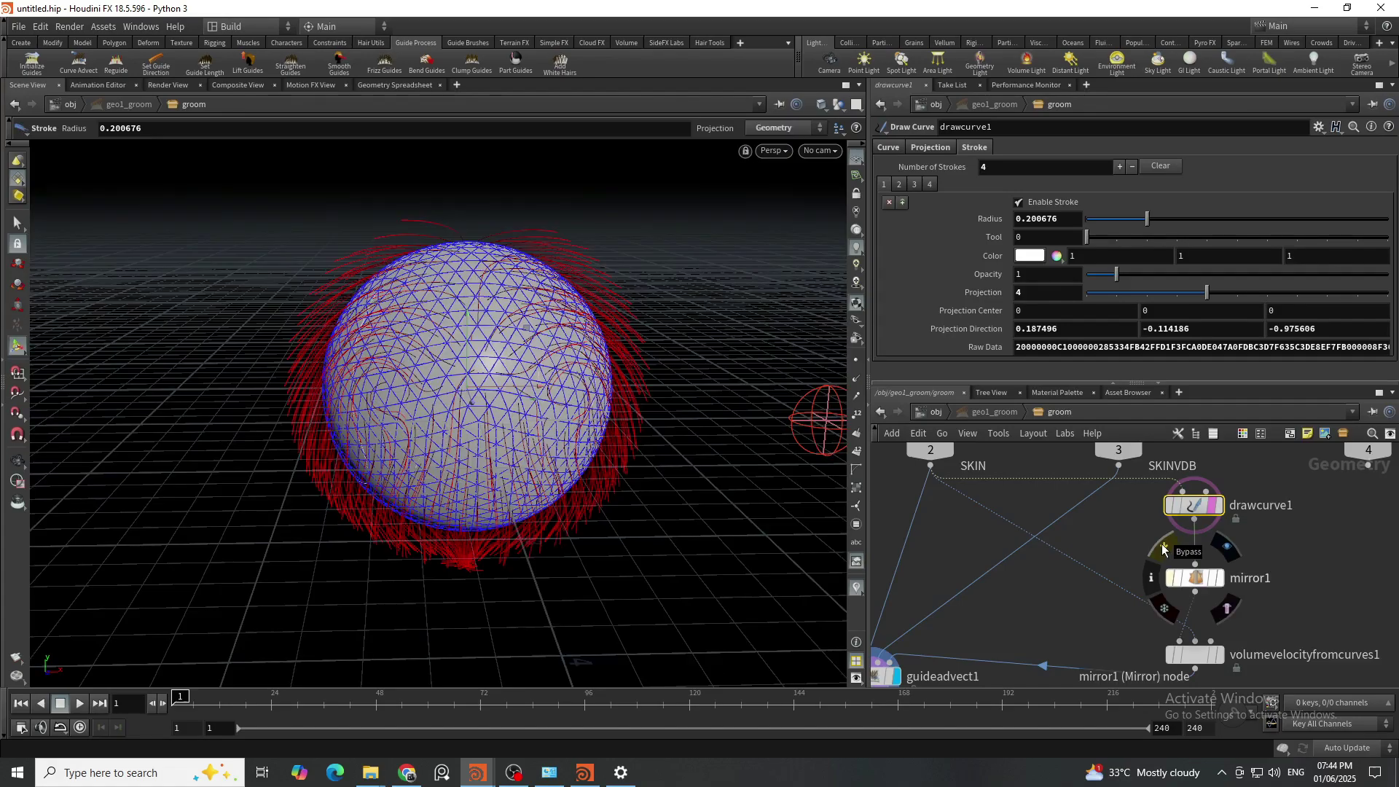
Step: Toggle the Mirror node's bypass on and off to compare the groom with and without mirroring
{"action": "left_click", "coordinate": [1162, 548]}
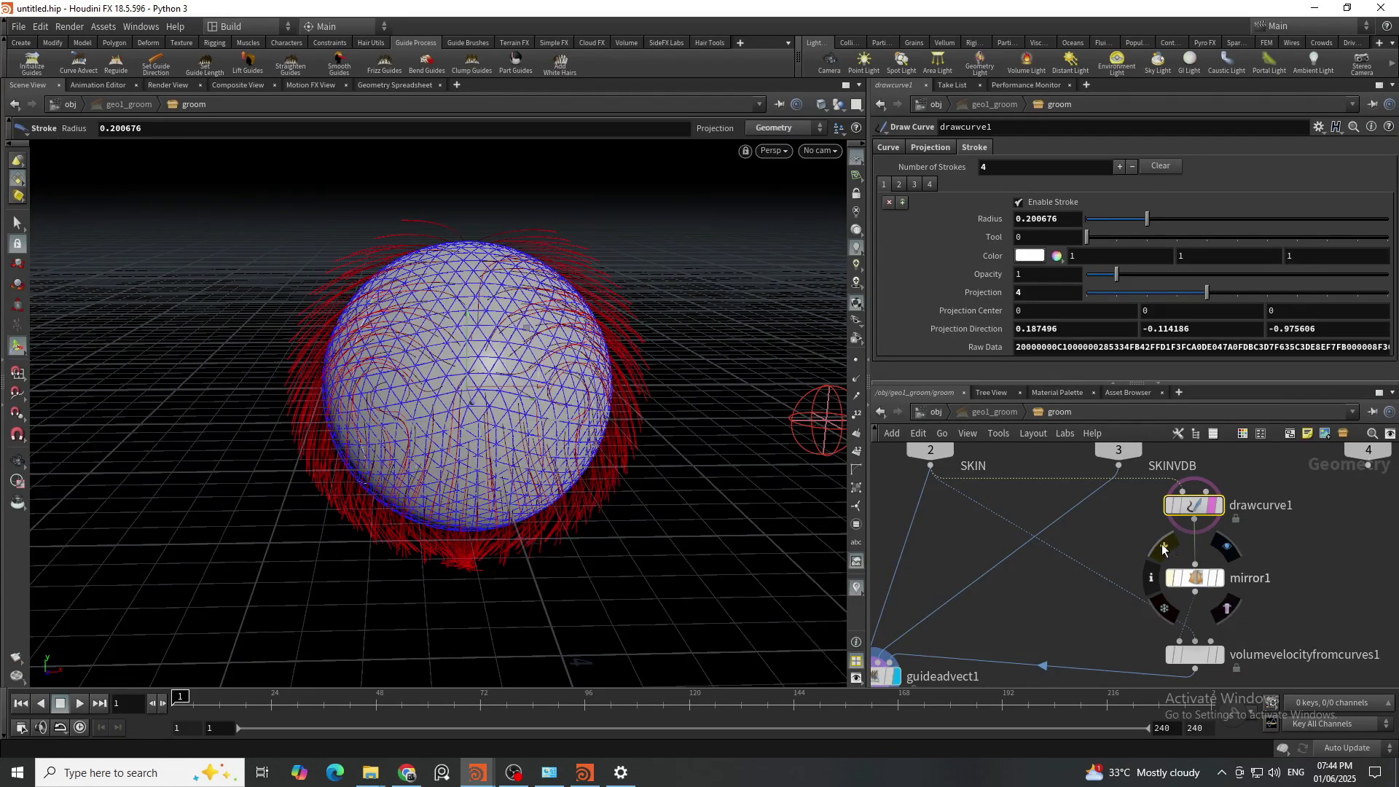
{"action": "left_click", "coordinate": [1162, 548]}
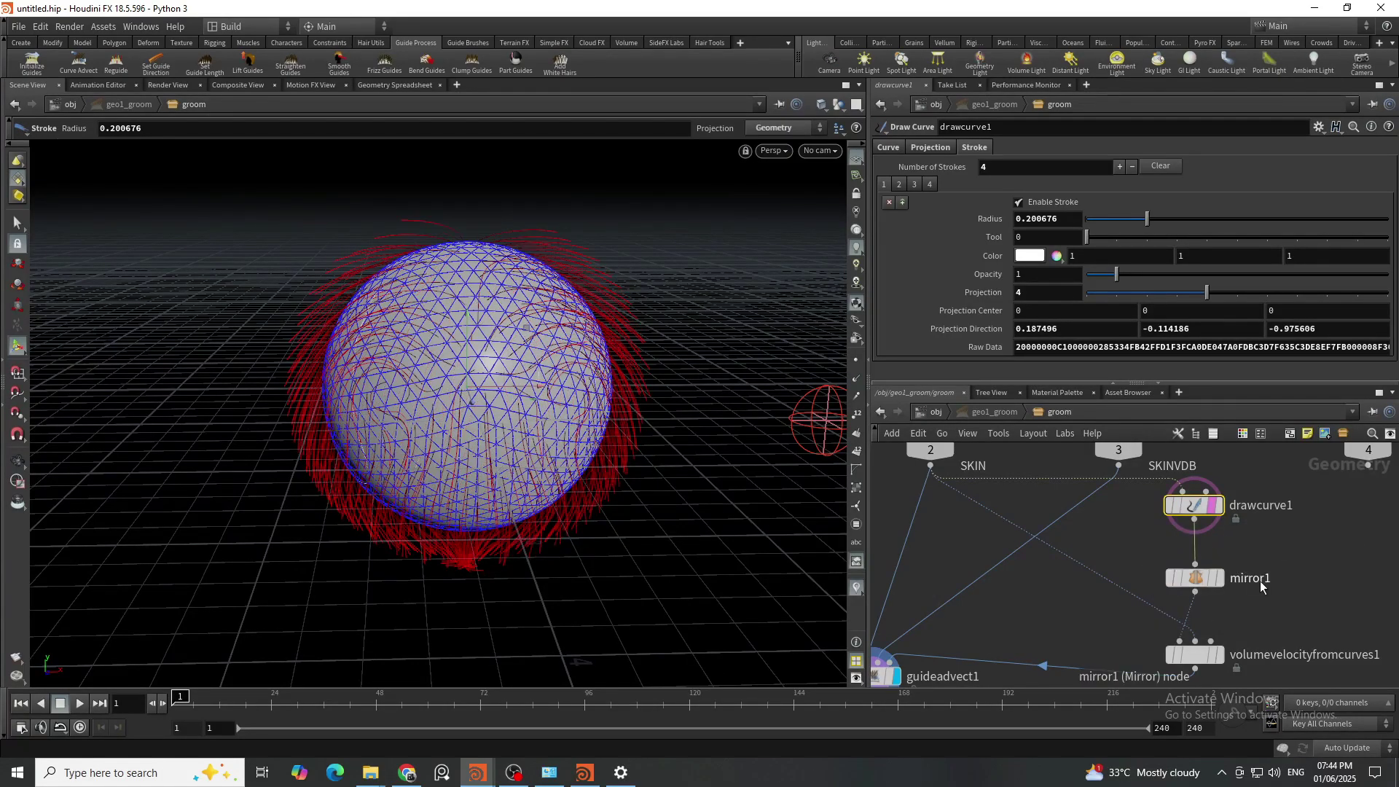
{"action": "key", "text": "h"}
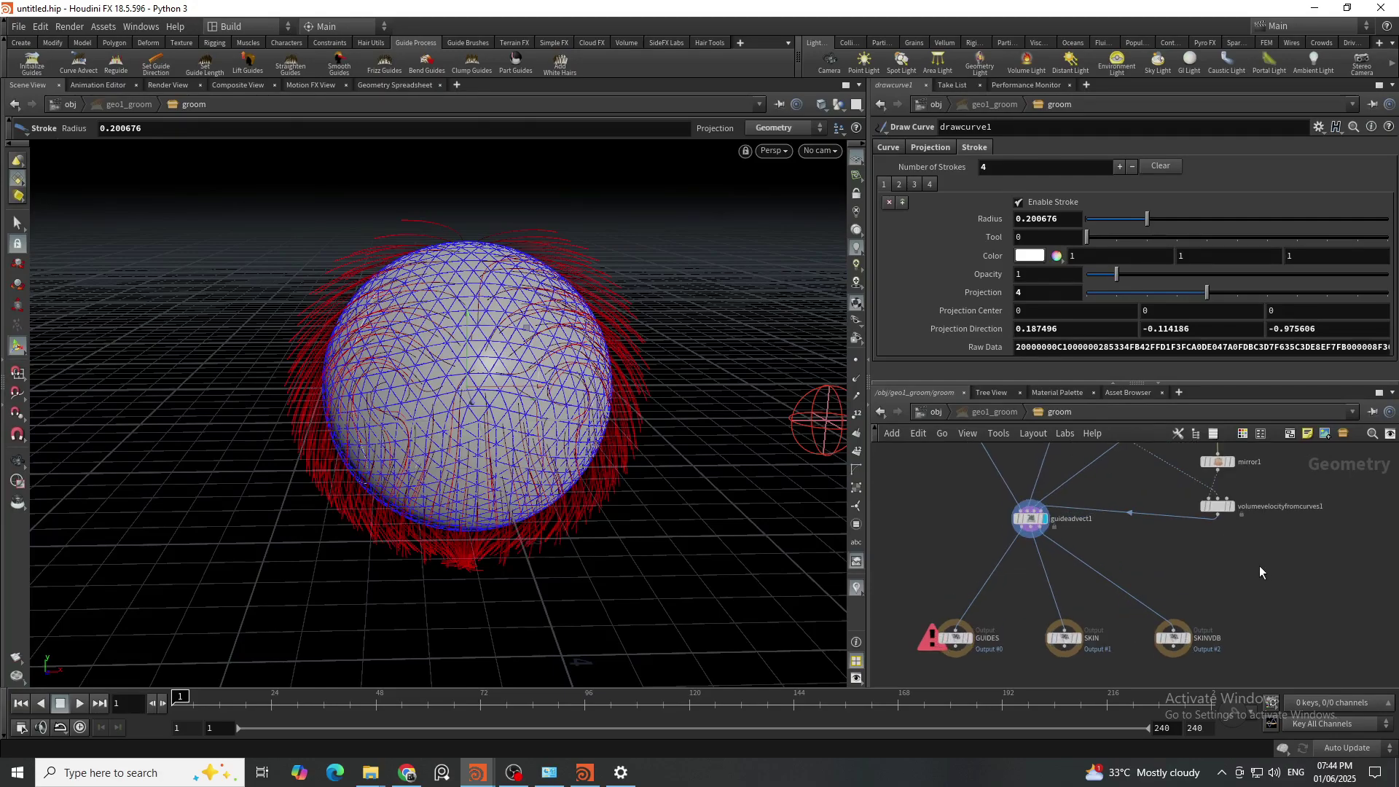
{"action": "scroll", "coordinate": [1259, 565], "scroll_direction": "up", "scroll_amount": 2}
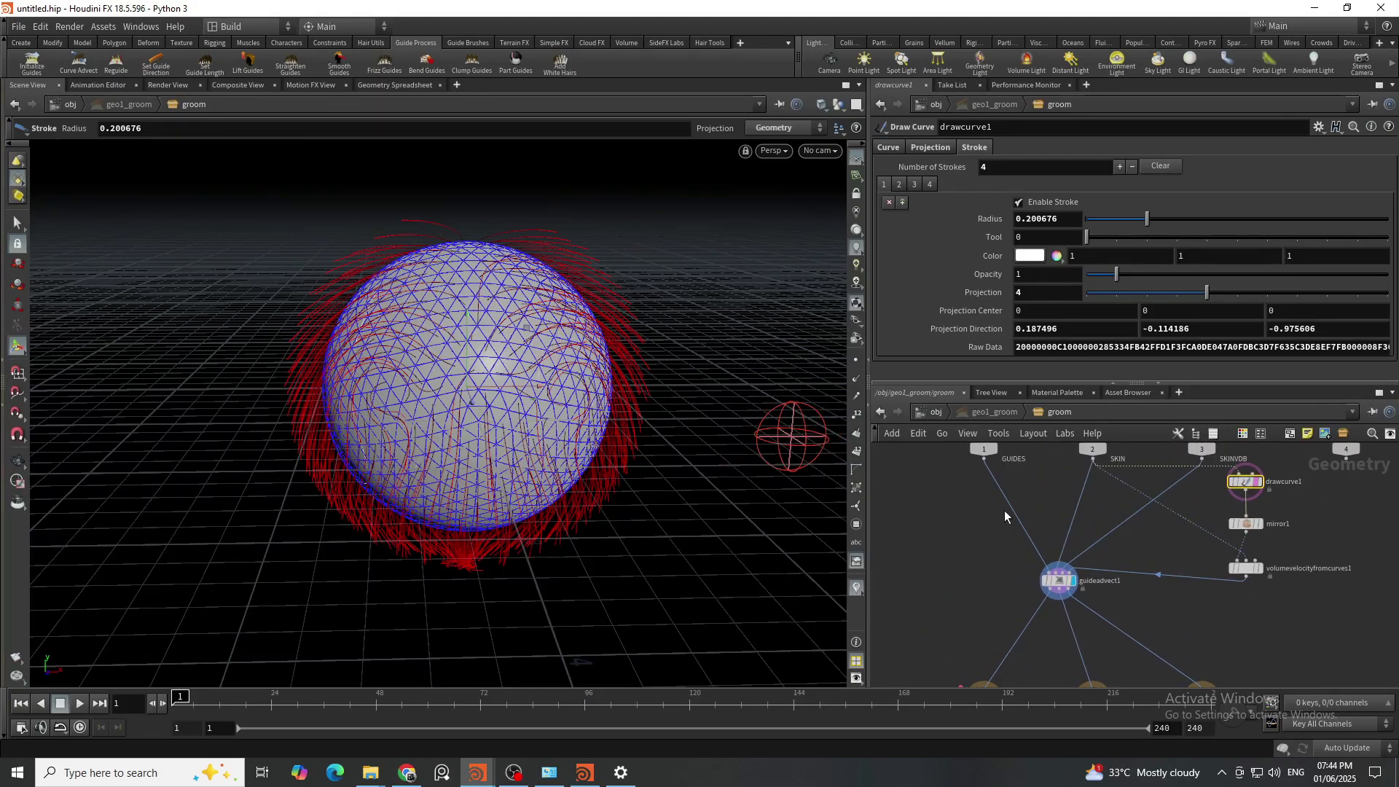
{"action": "scroll", "coordinate": [1116, 557], "scroll_direction": "down", "scroll_amount": 2}
{"action": "left_click_drag", "start_coordinate": [1310, 618], "coordinate": [1000, 510]}
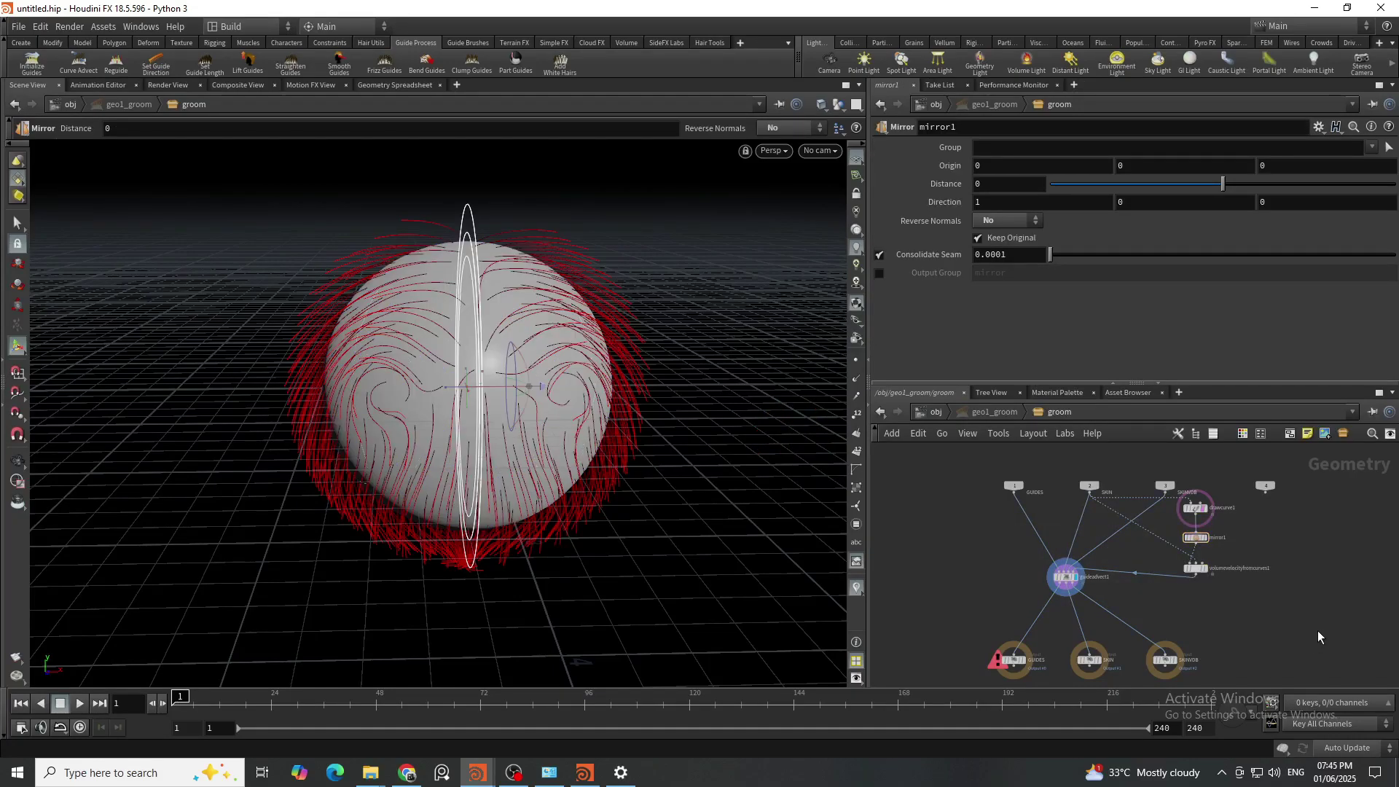
{"action": "scroll", "coordinate": [1221, 566], "scroll_direction": "down", "scroll_amount": 1}
{"action": "left_click", "coordinate": [1213, 565]}
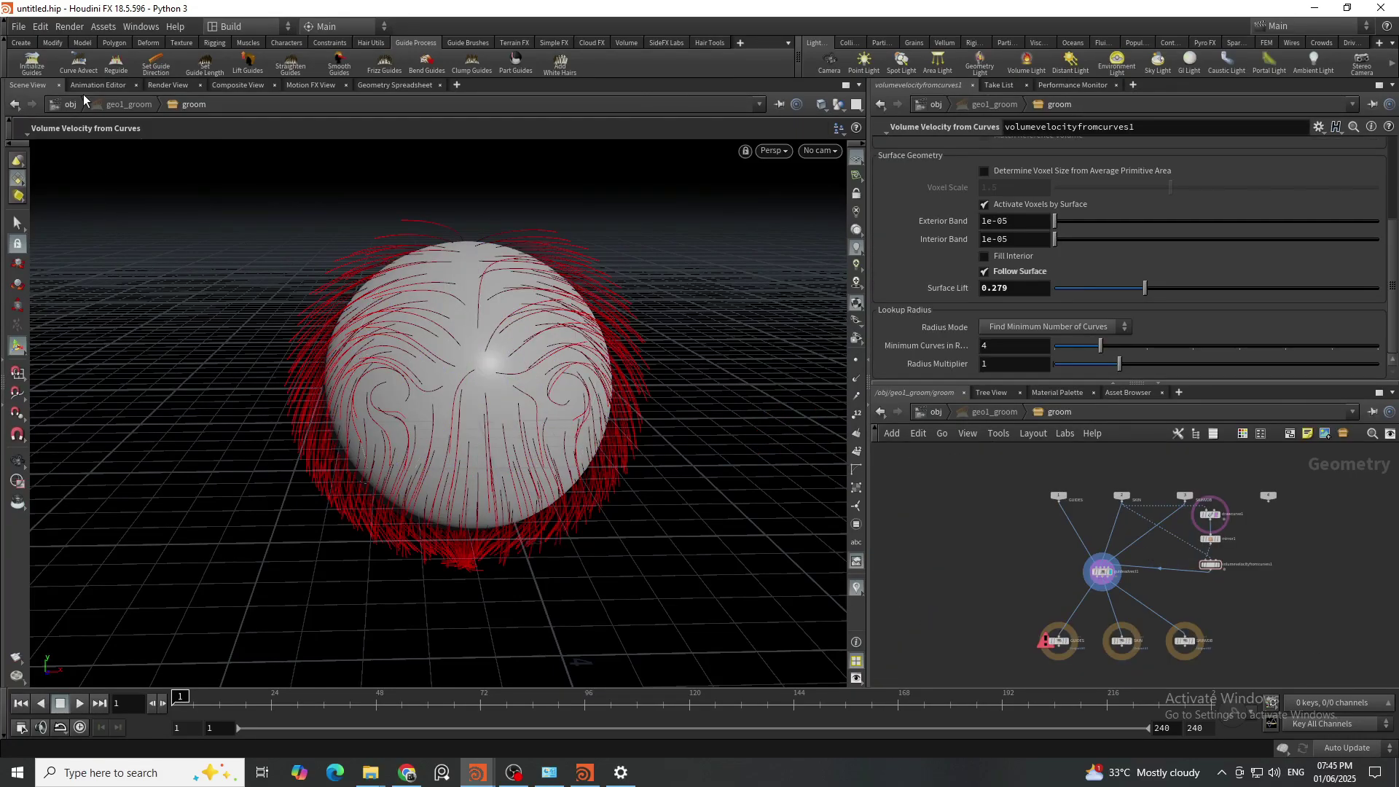
{"action": "scroll", "coordinate": [1262, 572], "scroll_direction": "up", "scroll_amount": 2}
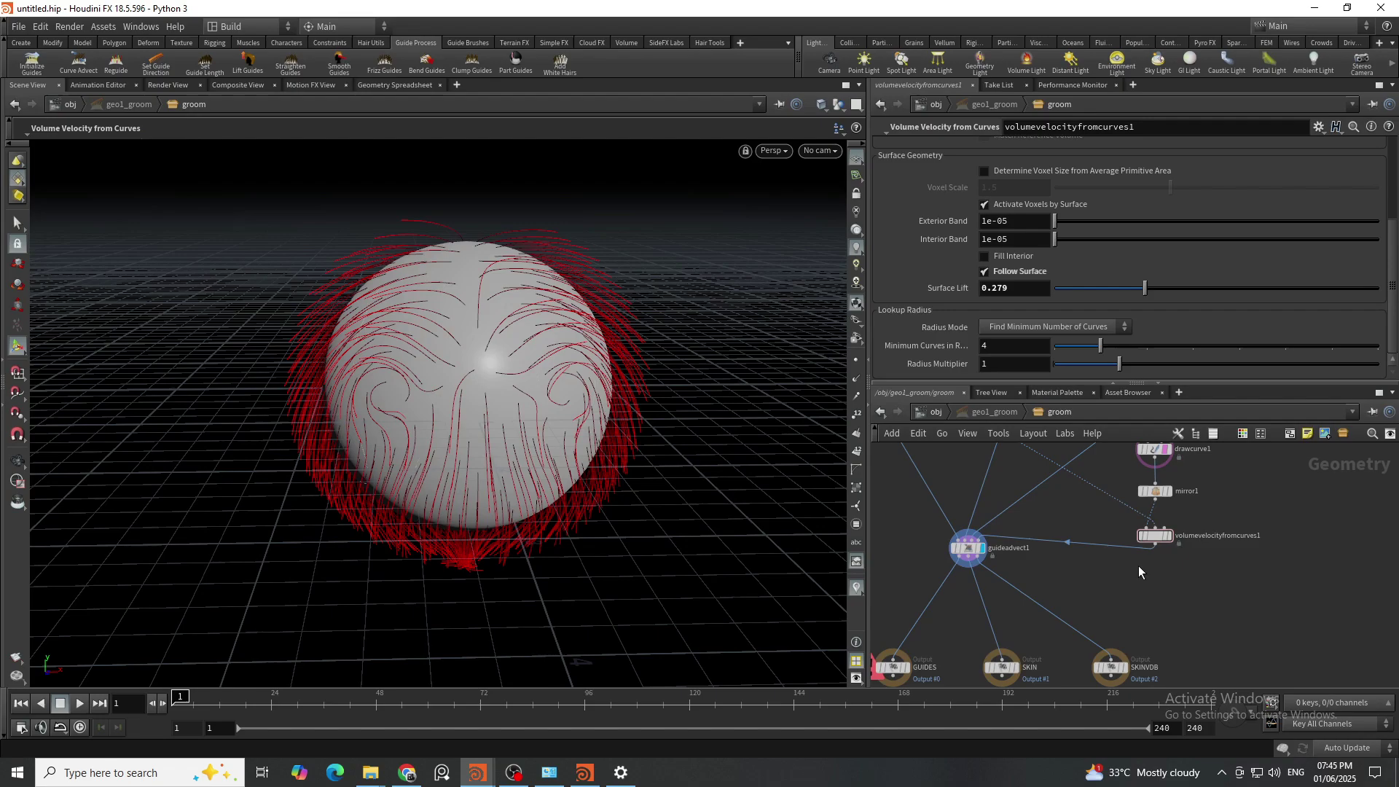
{"action": "left_click_drag", "start_coordinate": [1336, 629], "coordinate": [924, 478]}
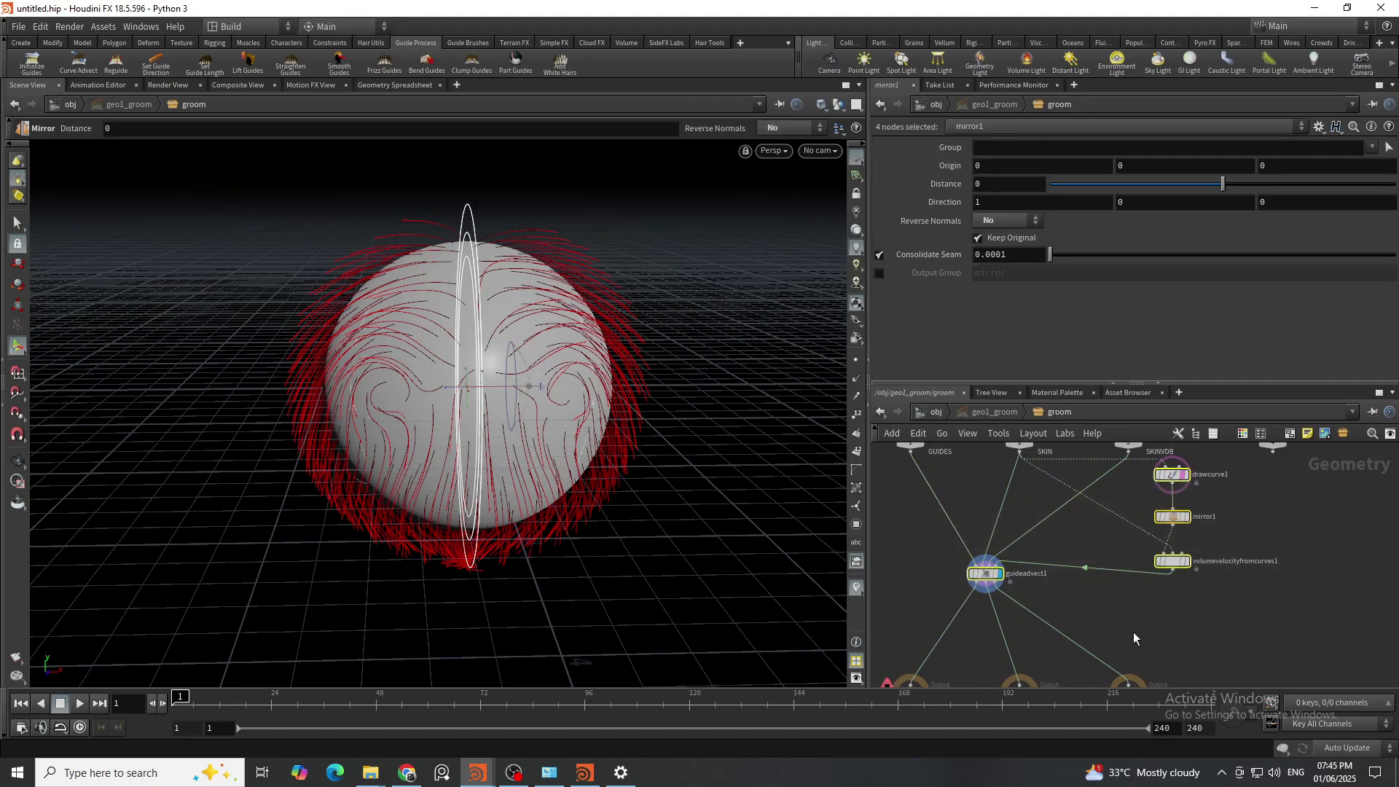
Step: Set the Volume Velocity from Curves node's Surface Lift to 0.146 and check the groom from another angle
{"action": "middle_click_drag", "start_coordinate": [1047, 603], "coordinate": [1100, 595]}
{"action": "left_click", "coordinate": [1038, 566]}
{"action": "key", "text": "Escape"}
{"action": "left_click_drag", "start_coordinate": [381, 365], "coordinate": [503, 490]}
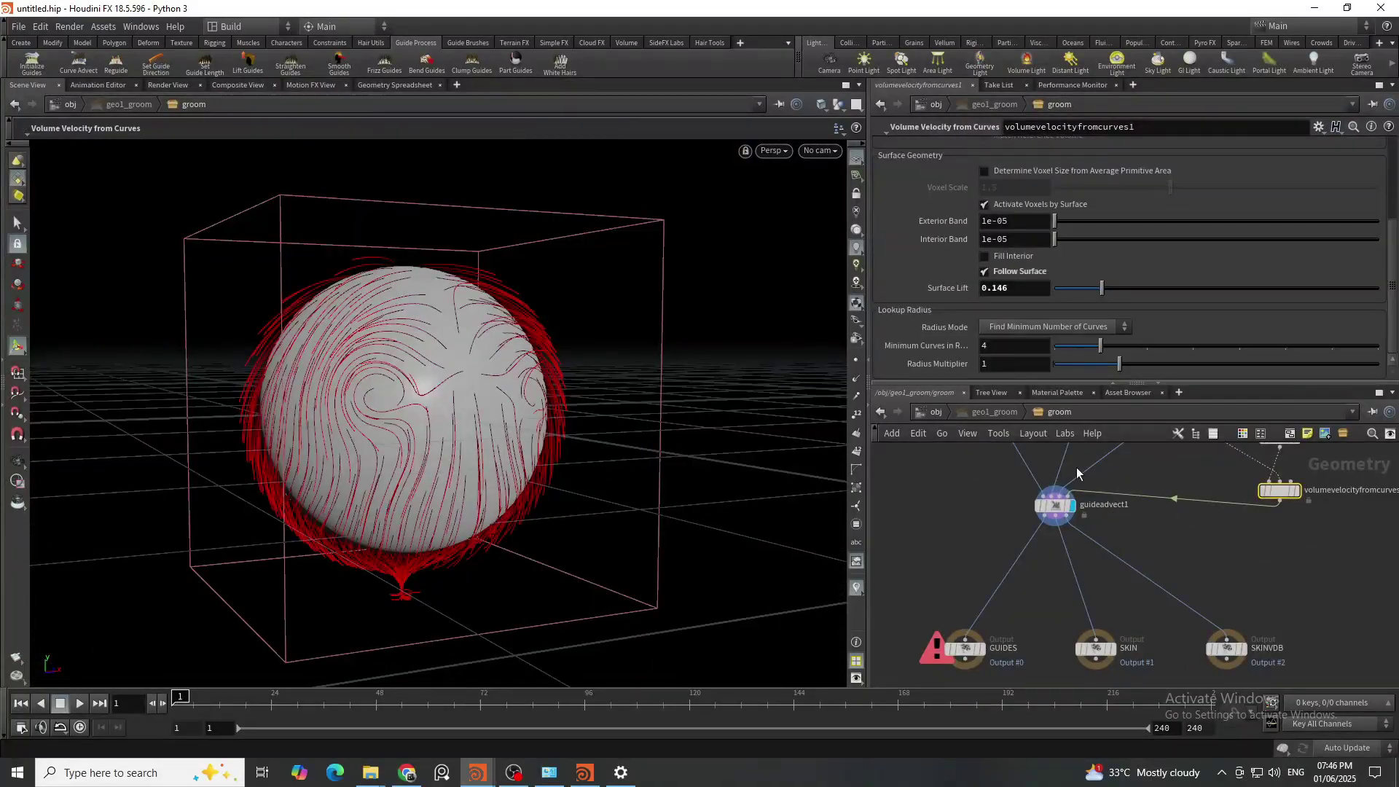
Step: Insert a Guide Process (Frizz) node between Guide Advect and the outputs, and display its result
{"action": "scroll", "coordinate": [1001, 481], "scroll_direction": "down", "scroll_amount": 5}
{"action": "key", "text": "Tab"}
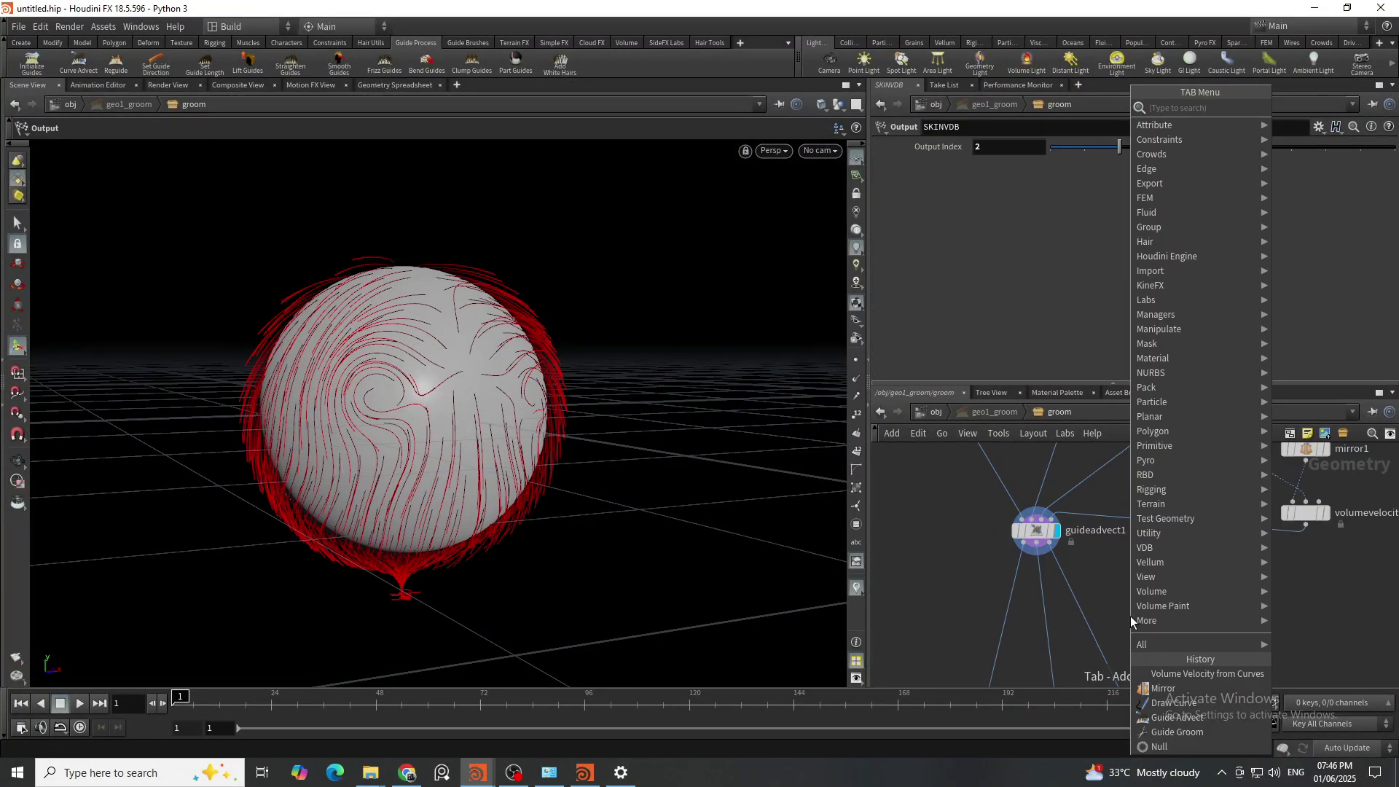
{"action": "type", "text": "guf"}
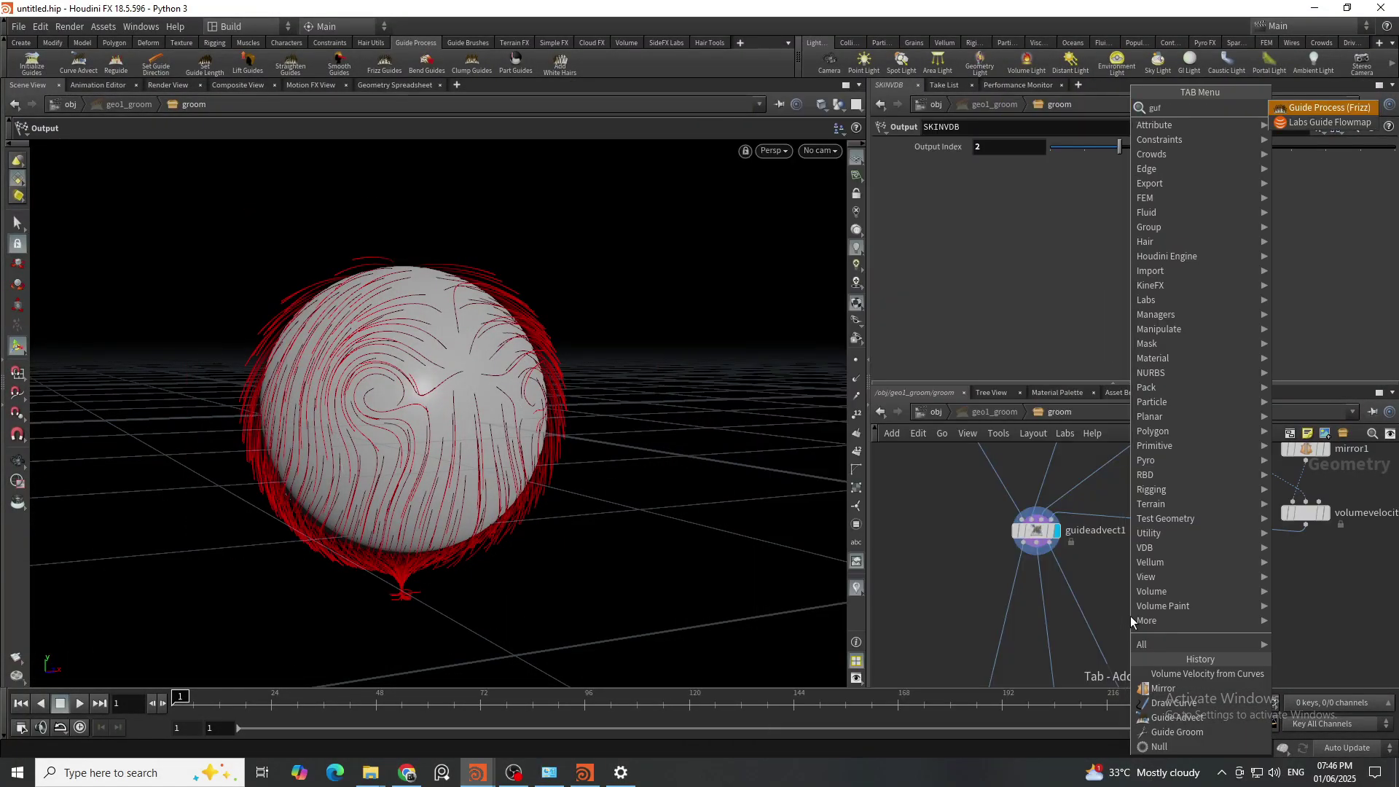
{"action": "key", "text": "Return"}
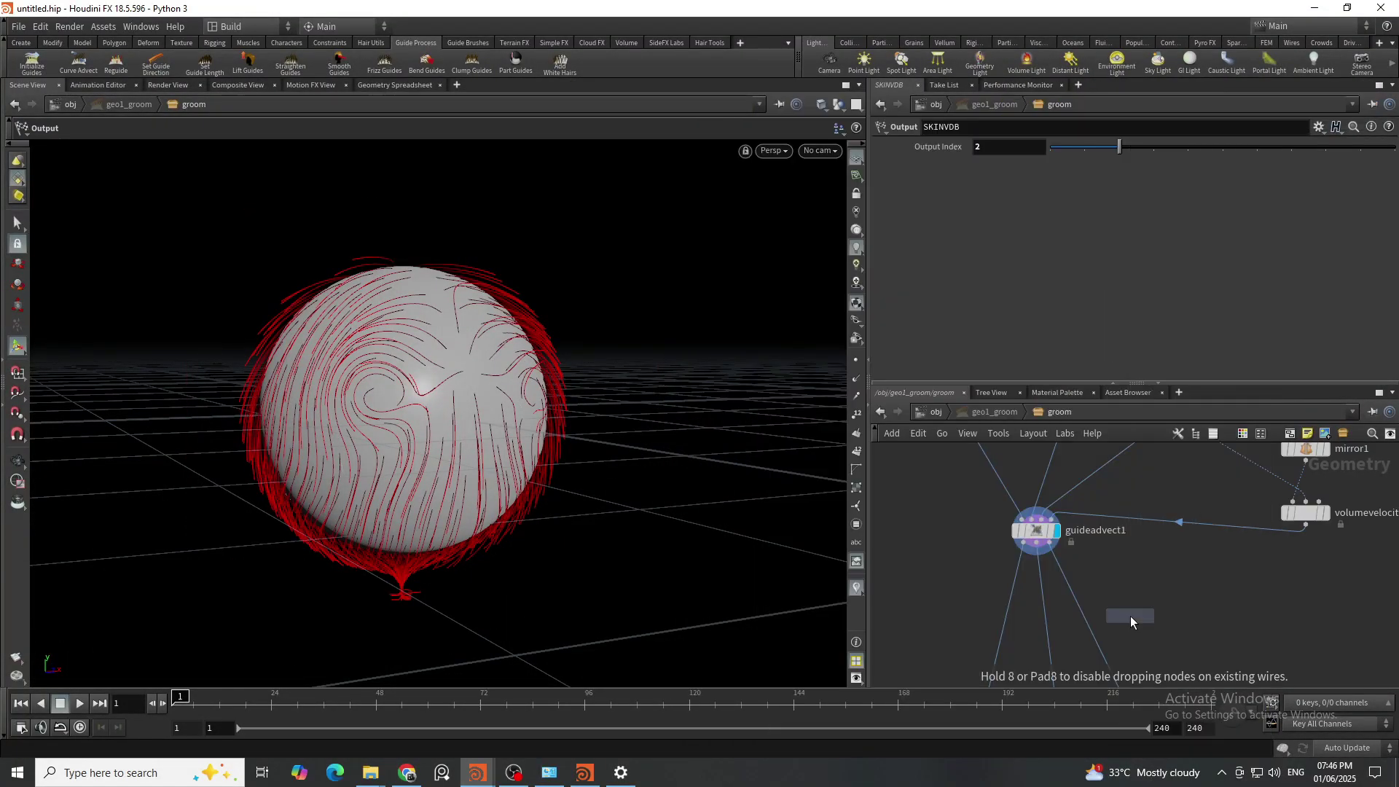
{"action": "left_click", "coordinate": [1130, 615]}
{"action": "scroll", "coordinate": [1144, 625], "scroll_direction": "up", "scroll_amount": 3}
{"action": "left_click_drag", "start_coordinate": [1025, 610], "coordinate": [952, 610]}
{"action": "left_click", "coordinate": [995, 611]}
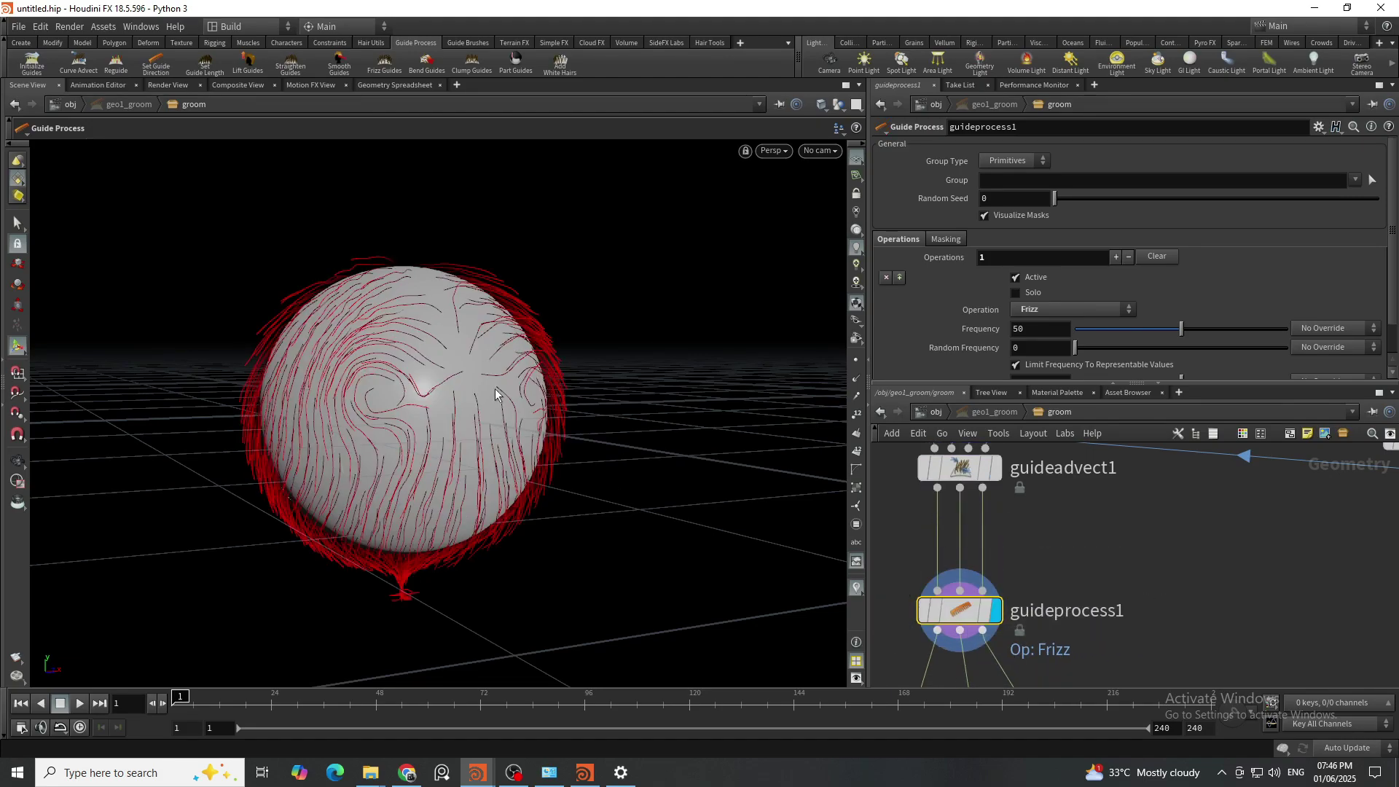
Step: Set the Guide Process node's Frizz frequency to 26.5 and amplitude to about 0.09, viewing the guides up close
{"action": "right_click_drag", "start_coordinate": [324, 244], "coordinate": [484, 335], "text": "alt"}
{"action": "left_click_drag", "start_coordinate": [496, 329], "coordinate": [437, 332], "text": "alt"}
{"action": "right_click_drag", "start_coordinate": [436, 332], "coordinate": [546, 306], "text": "alt"}
{"action": "left_click_drag", "start_coordinate": [546, 306], "coordinate": [443, 303], "text": "alt"}
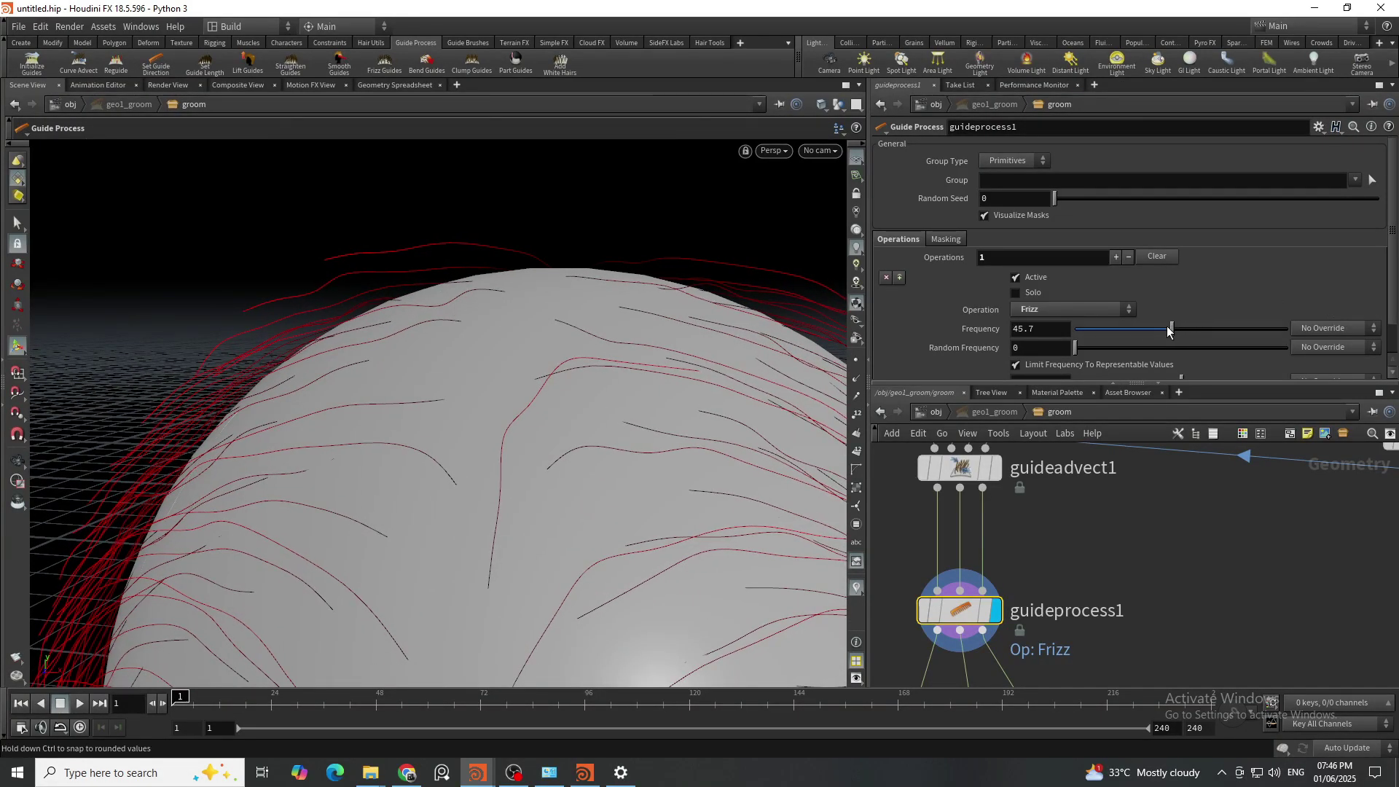
{"action": "left_click_drag", "start_coordinate": [1168, 329], "coordinate": [1270, 358]}
{"action": "scroll", "coordinate": [1130, 320], "scroll_direction": "down", "scroll_amount": 1}
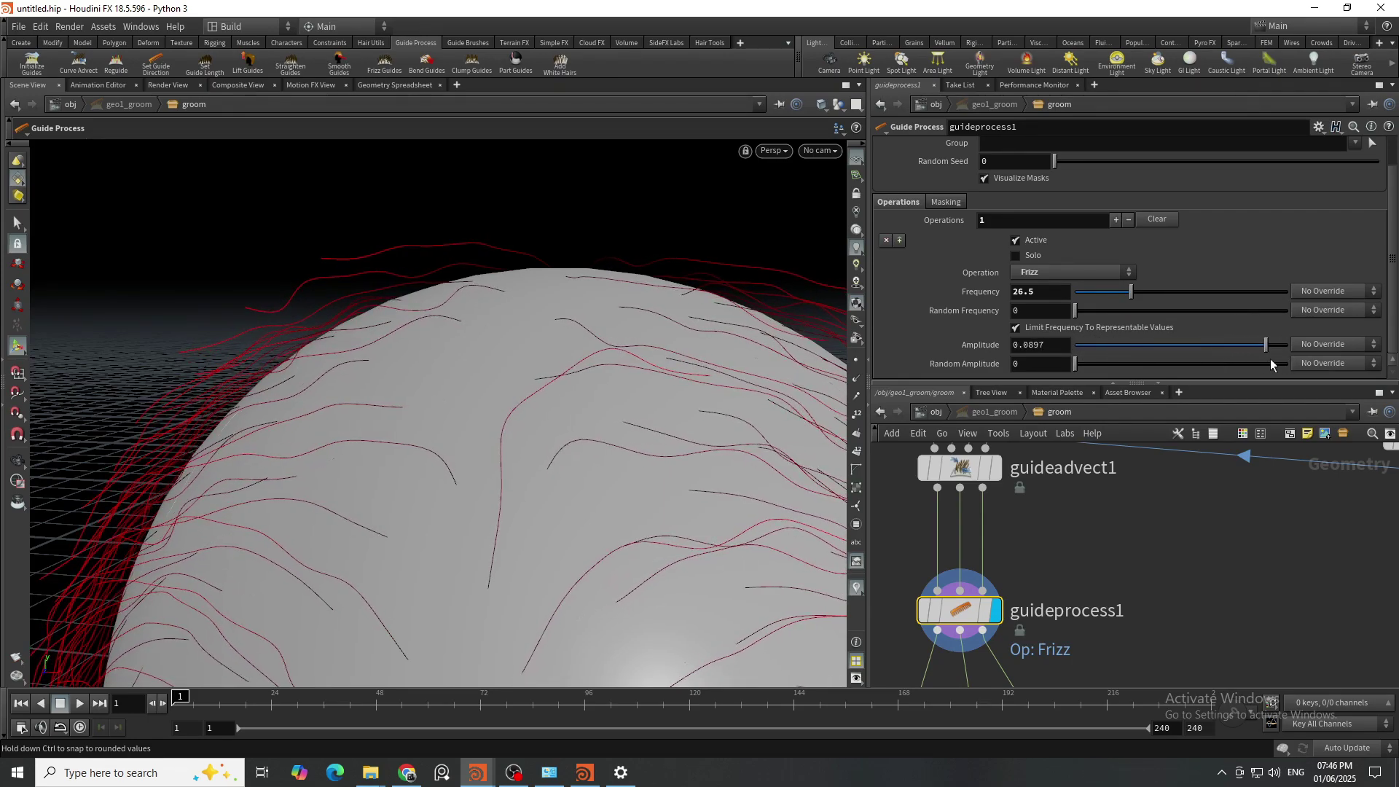
Step: Switch the Guide Process operation to Set Direction and set the Z component of its uniform direction to 1
{"action": "scroll", "coordinate": [1270, 358], "scroll_direction": "up", "scroll_amount": 1}
{"action": "left_click", "coordinate": [1108, 292]}
{"action": "left_click", "coordinate": [1073, 306]}
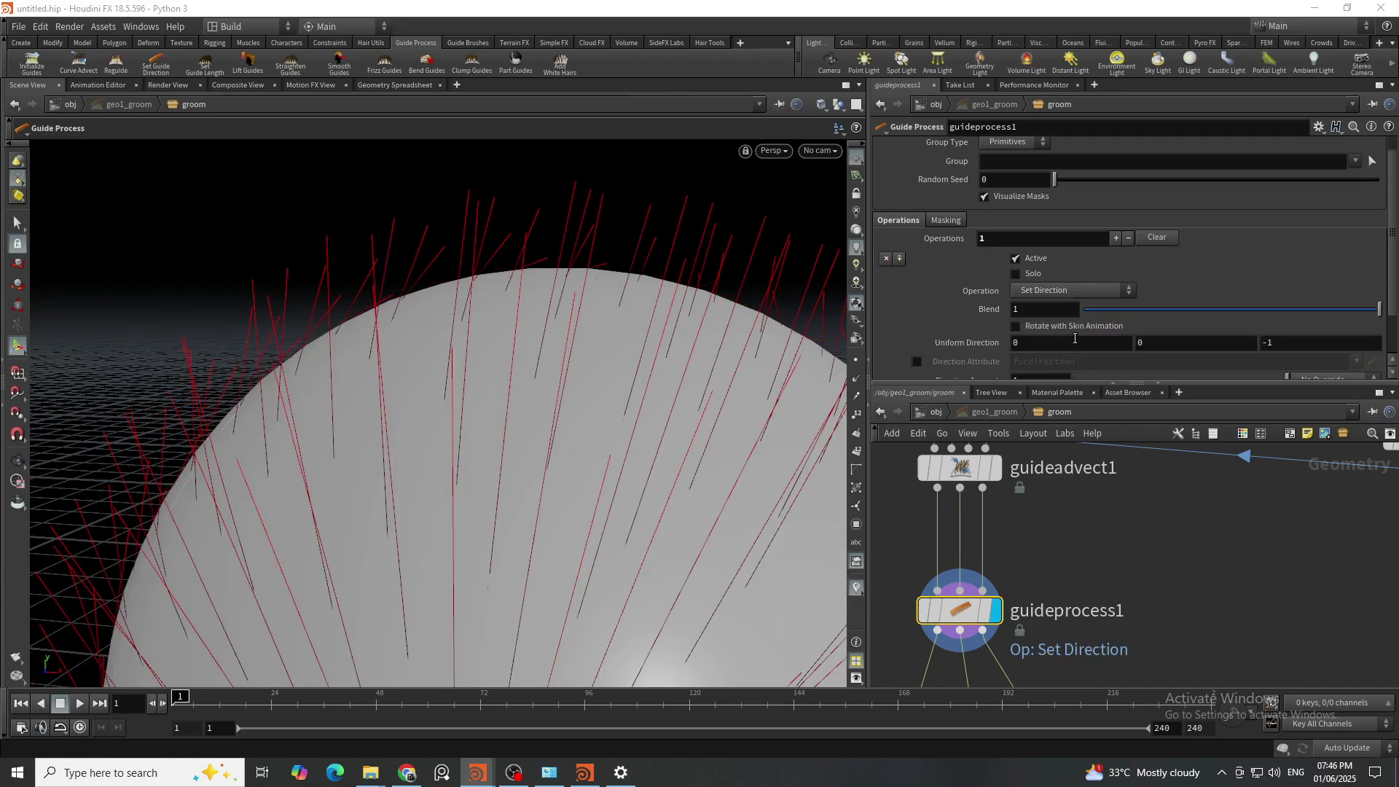
{"action": "scroll", "coordinate": [515, 275], "scroll_direction": "down", "scroll_amount": 6}
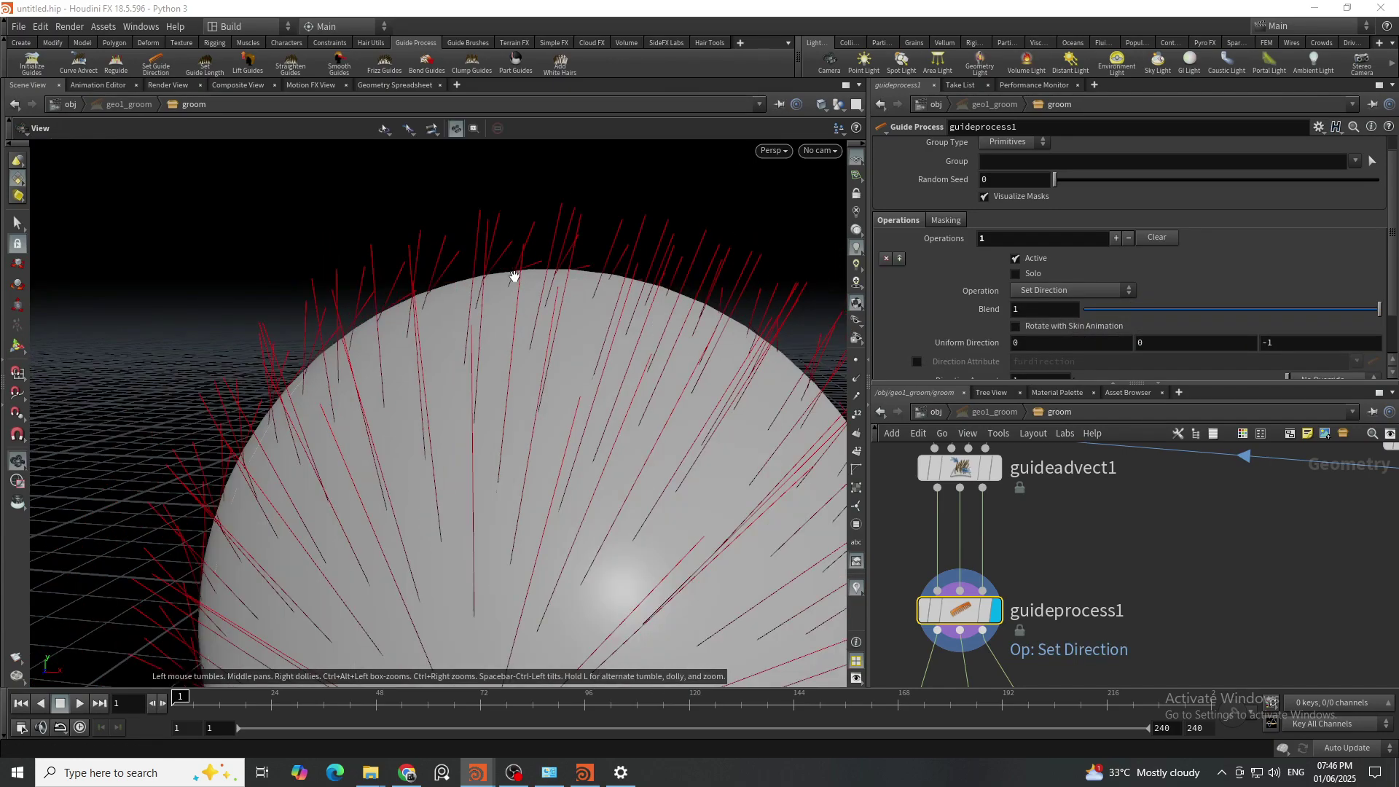
{"action": "left_click_drag", "start_coordinate": [515, 275], "coordinate": [363, 440], "text": "alt"}
{"action": "scroll", "coordinate": [1216, 331], "scroll_direction": "down", "scroll_amount": 2}
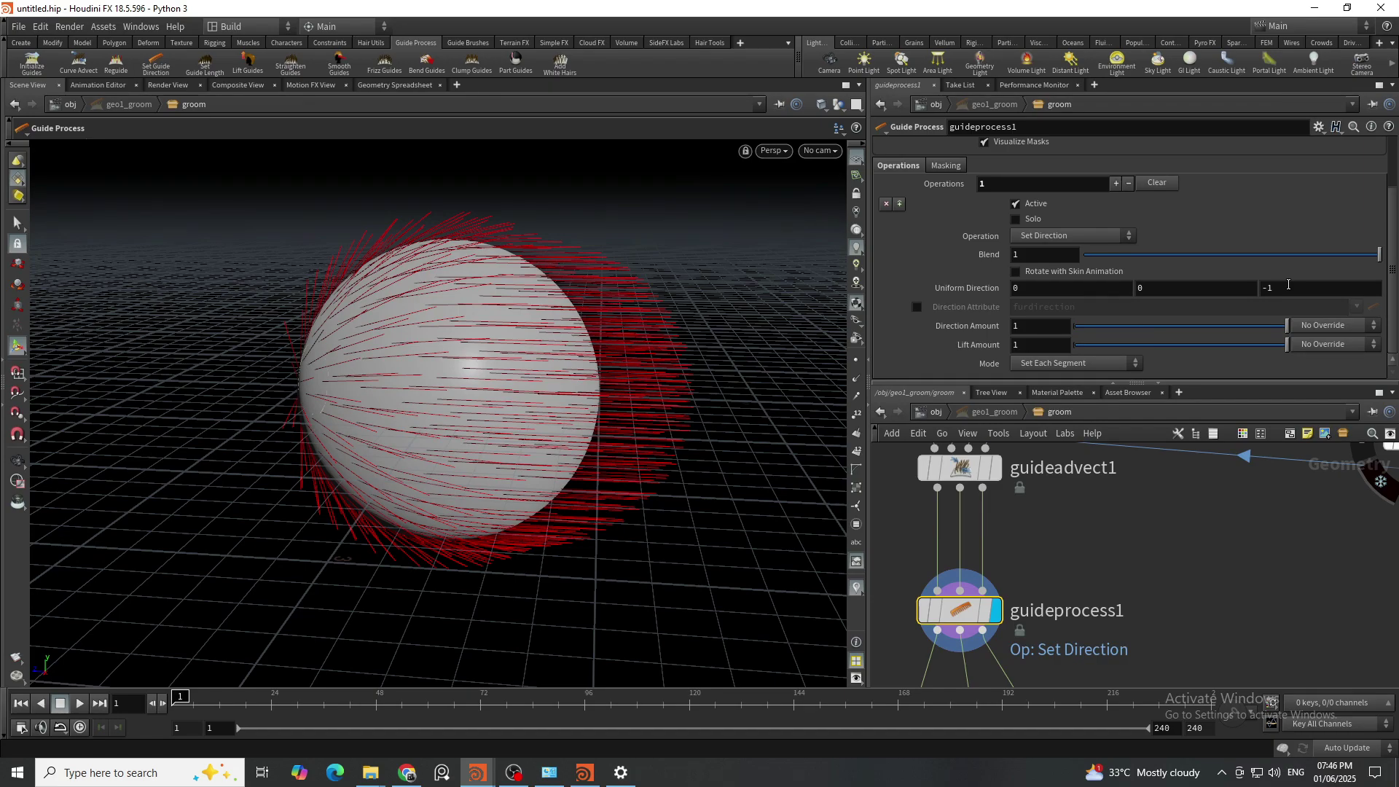
{"action": "type", "text": "1"}
{"action": "key", "text": "Return"}
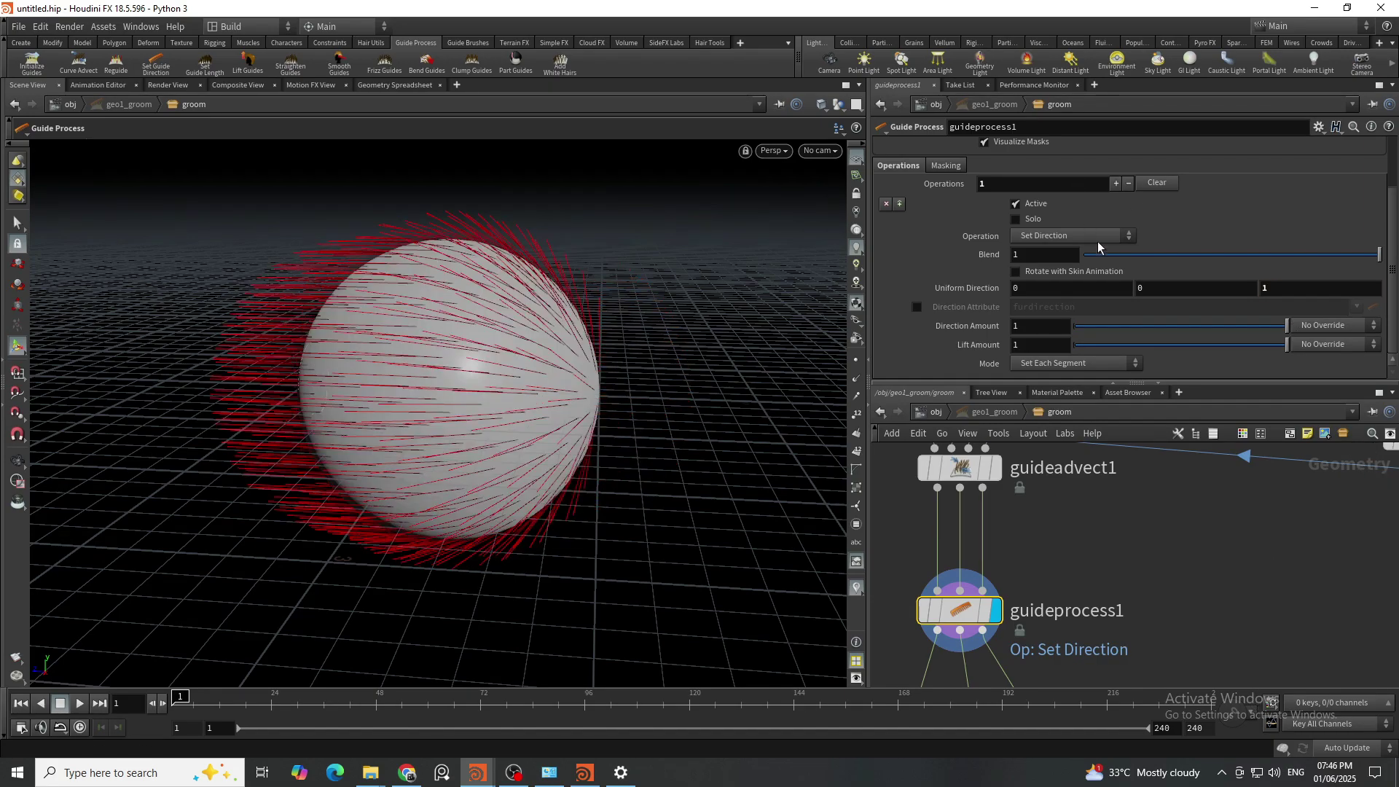
Step: Set the Guide Process uniform direction to 1, 0, 0 and check the guides from other angles
{"action": "left_click", "coordinate": [1282, 572]}
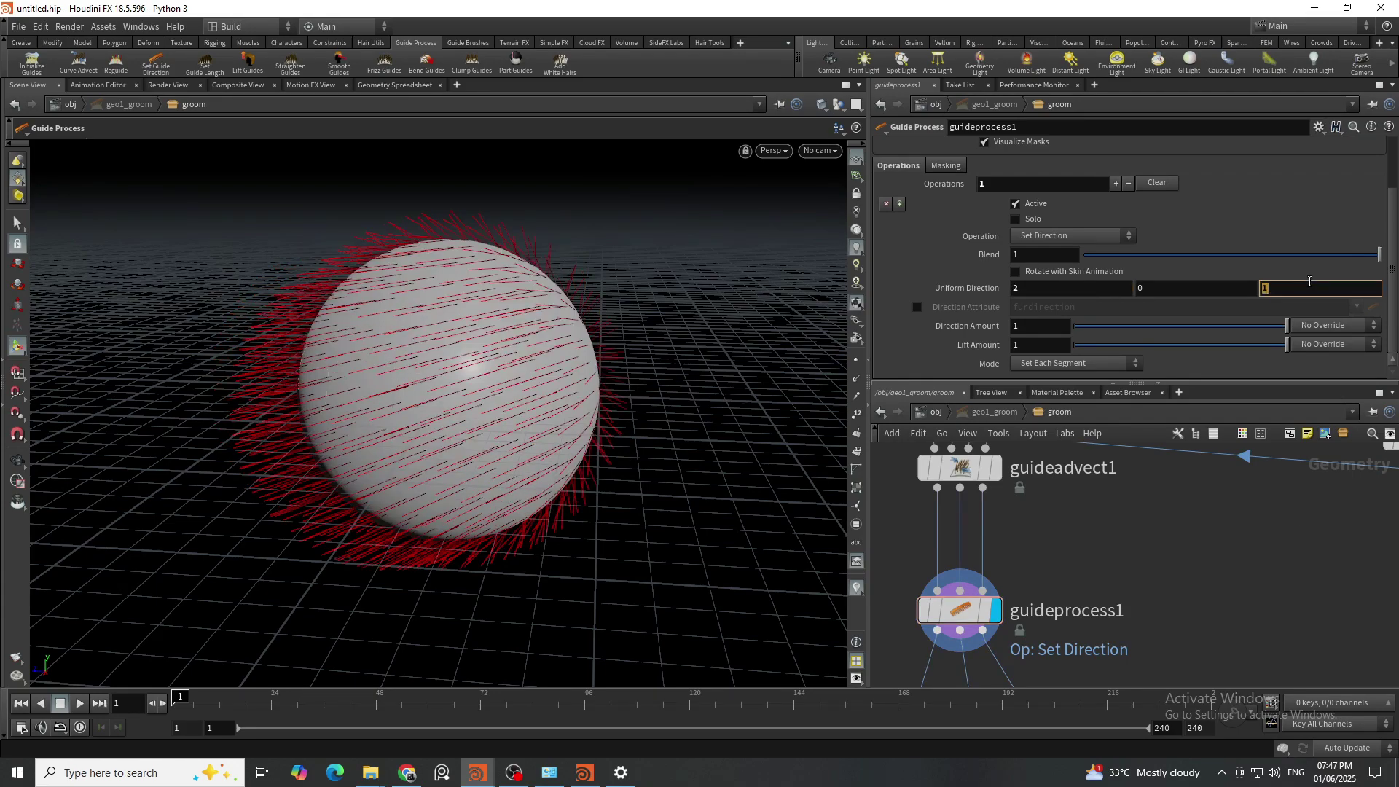
{"action": "type", "text": "0"}
{"action": "key", "text": "Return"}
{"action": "left_click_drag", "start_coordinate": [554, 342], "coordinate": [303, 343], "text": "alt"}
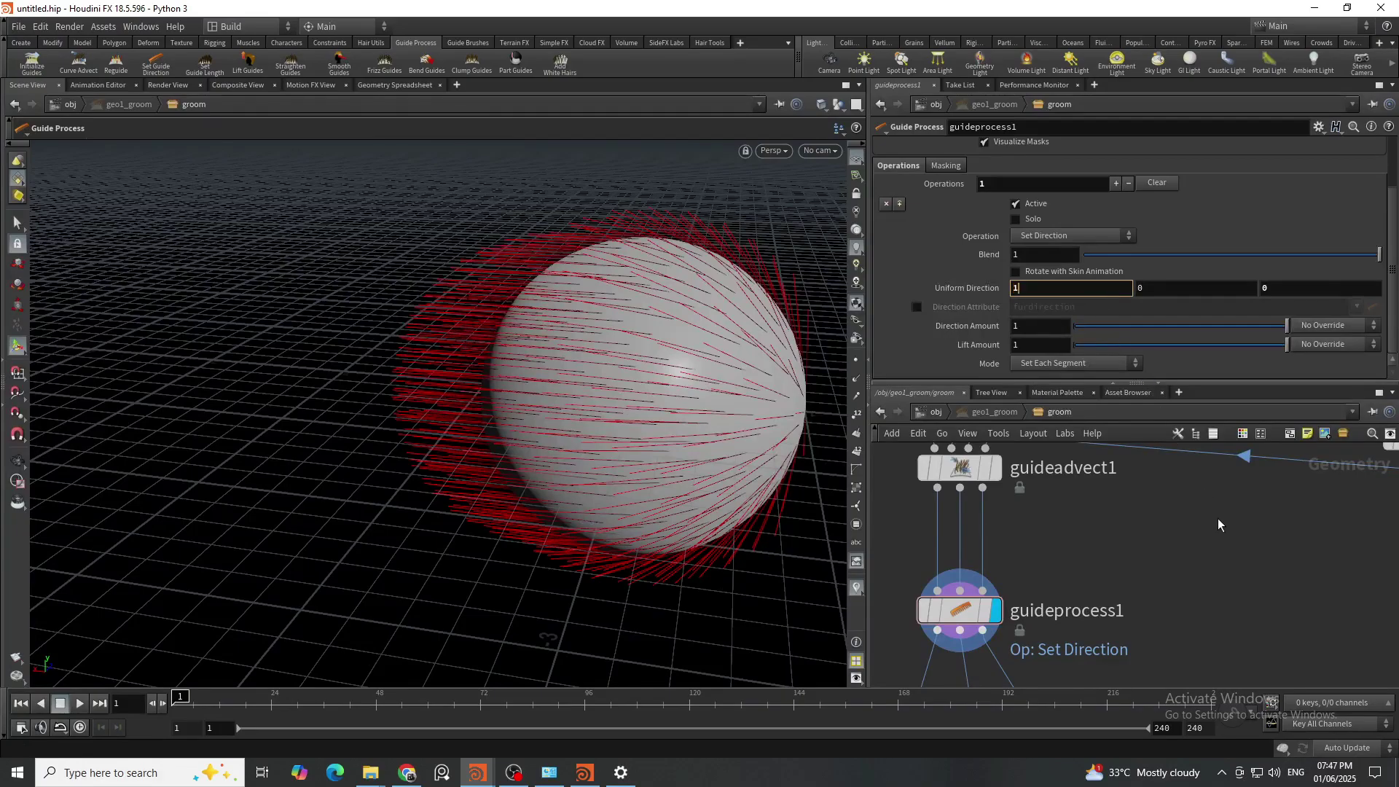
{"action": "left_click_drag", "start_coordinate": [634, 446], "coordinate": [687, 415], "text": "alt"}
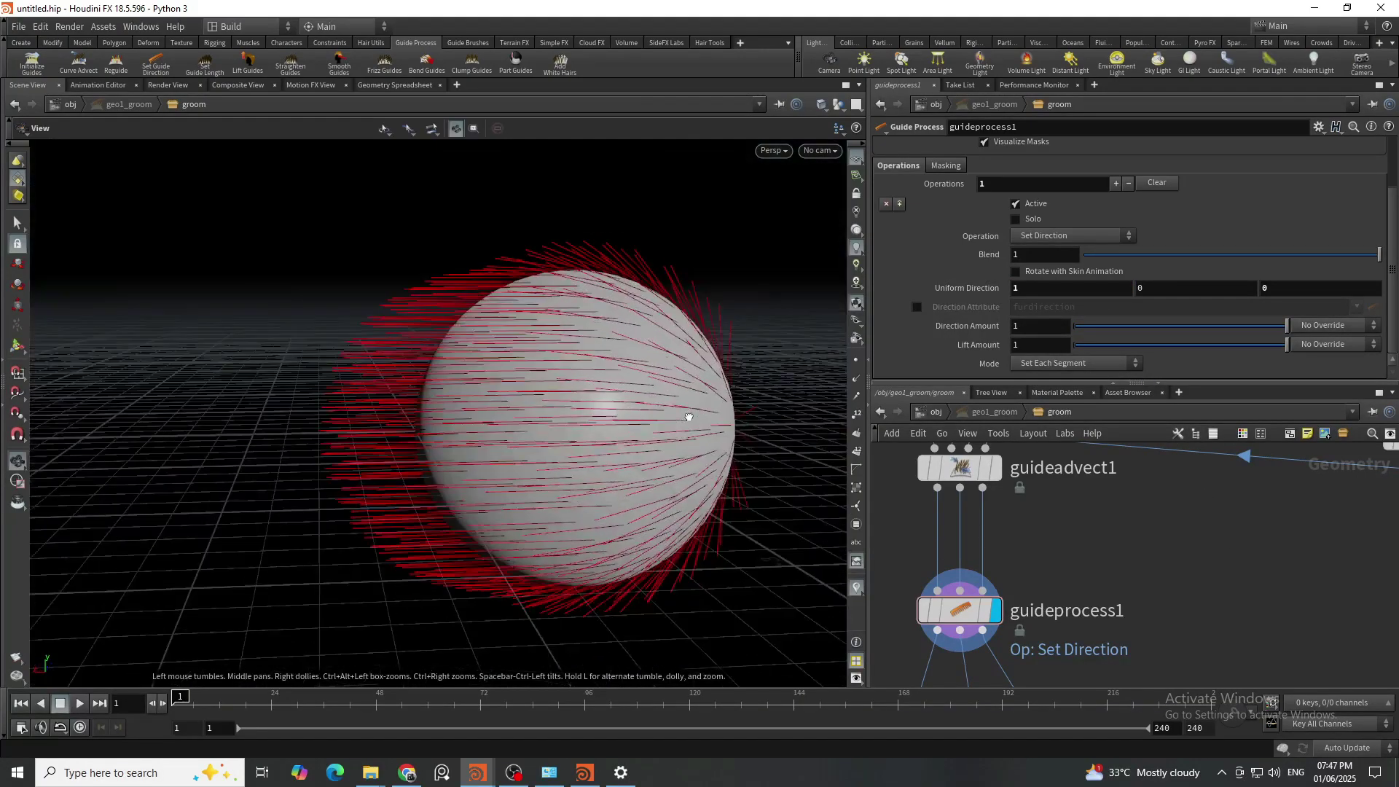
Step: Switch the Guide Process operation to Set Lift with a Blend of 0.286, comparing it against the Guide Advect result
{"action": "left_click", "coordinate": [1055, 235]}
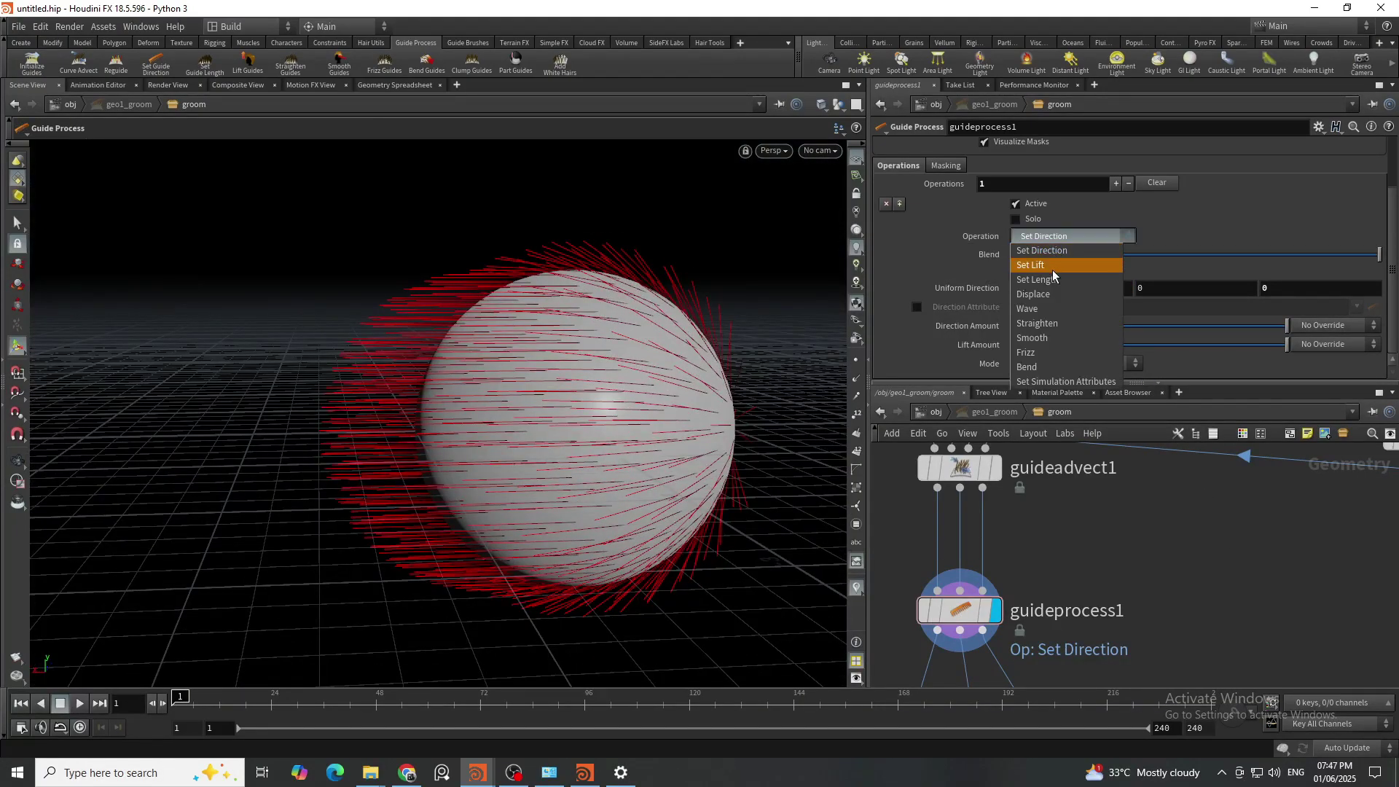
{"action": "left_click", "coordinate": [1053, 269]}
{"action": "mouse_move", "coordinate": [1100, 596]}
{"action": "middle_mouse_down"}
{"action": "mouse_move", "coordinate": [1214, 597]}
{"action": "mouse_move", "coordinate": [1172, 637]}
{"action": "mouse_move", "coordinate": [1131, 545]}
{"action": "mouse_move", "coordinate": [1092, 591]}
{"action": "middle_mouse_up"}
{"action": "left_click", "coordinate": [1075, 466]}
{"action": "scroll", "coordinate": [1093, 591], "scroll_direction": "up", "scroll_amount": 1}
{"action": "scroll", "coordinate": [1042, 554], "scroll_direction": "down", "scroll_amount": 1}
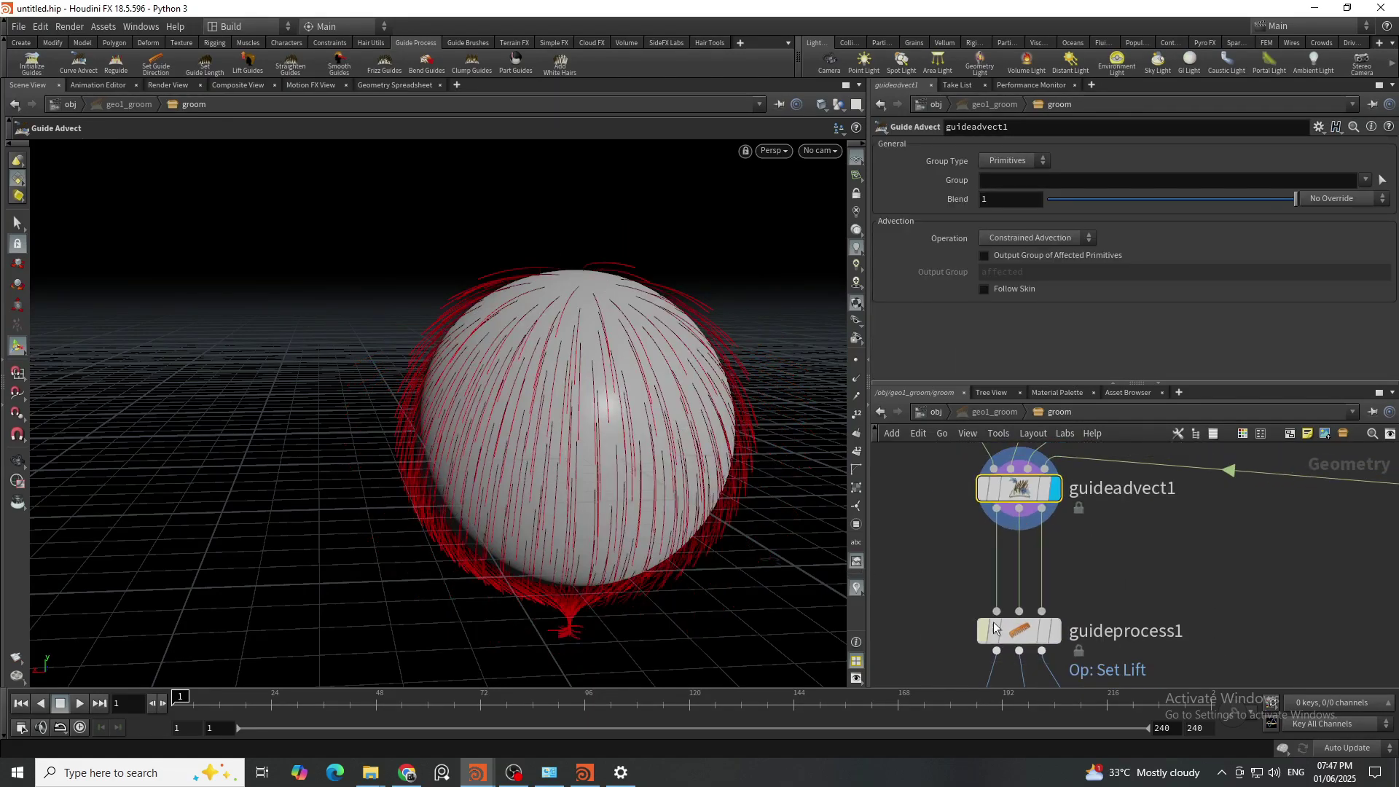
{"action": "left_click", "coordinate": [1054, 630]}
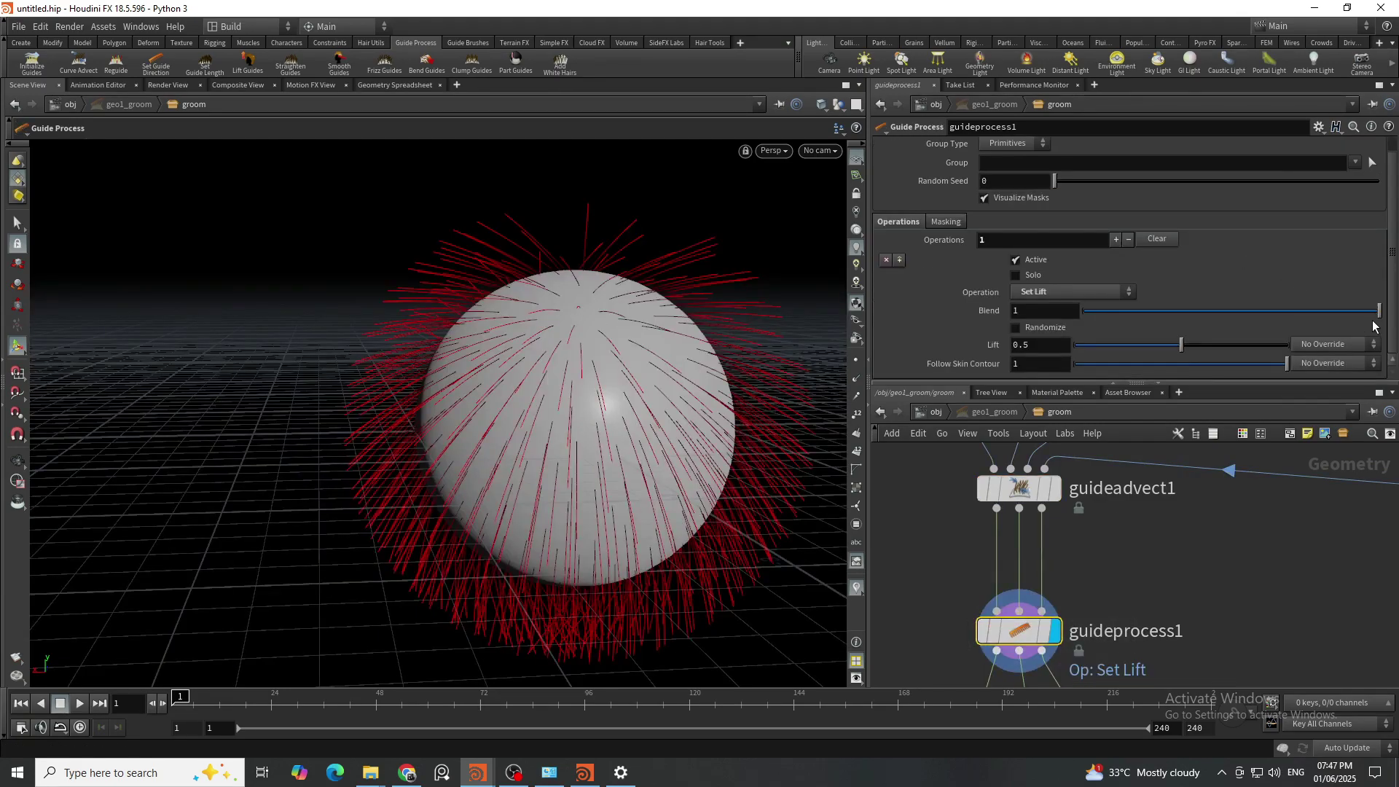
{"action": "left_click_drag", "start_coordinate": [1371, 315], "coordinate": [1168, 310]}
{"action": "middle_click_drag", "start_coordinate": [939, 622], "coordinate": [977, 554]}
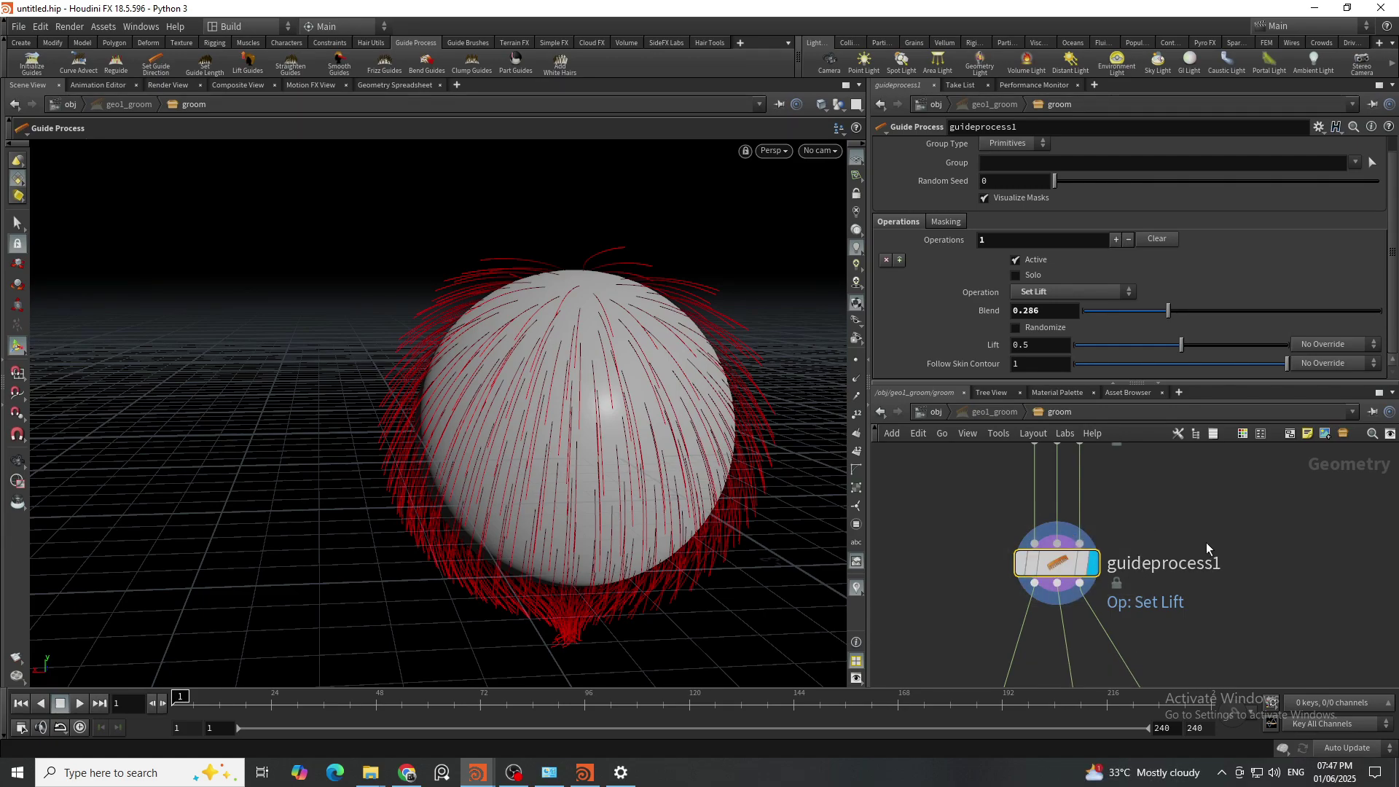
Step: Return to the object level and display the Guide Deform node geo1_deform in place of geo1_groom
{"action": "left_click", "coordinate": [933, 413]}
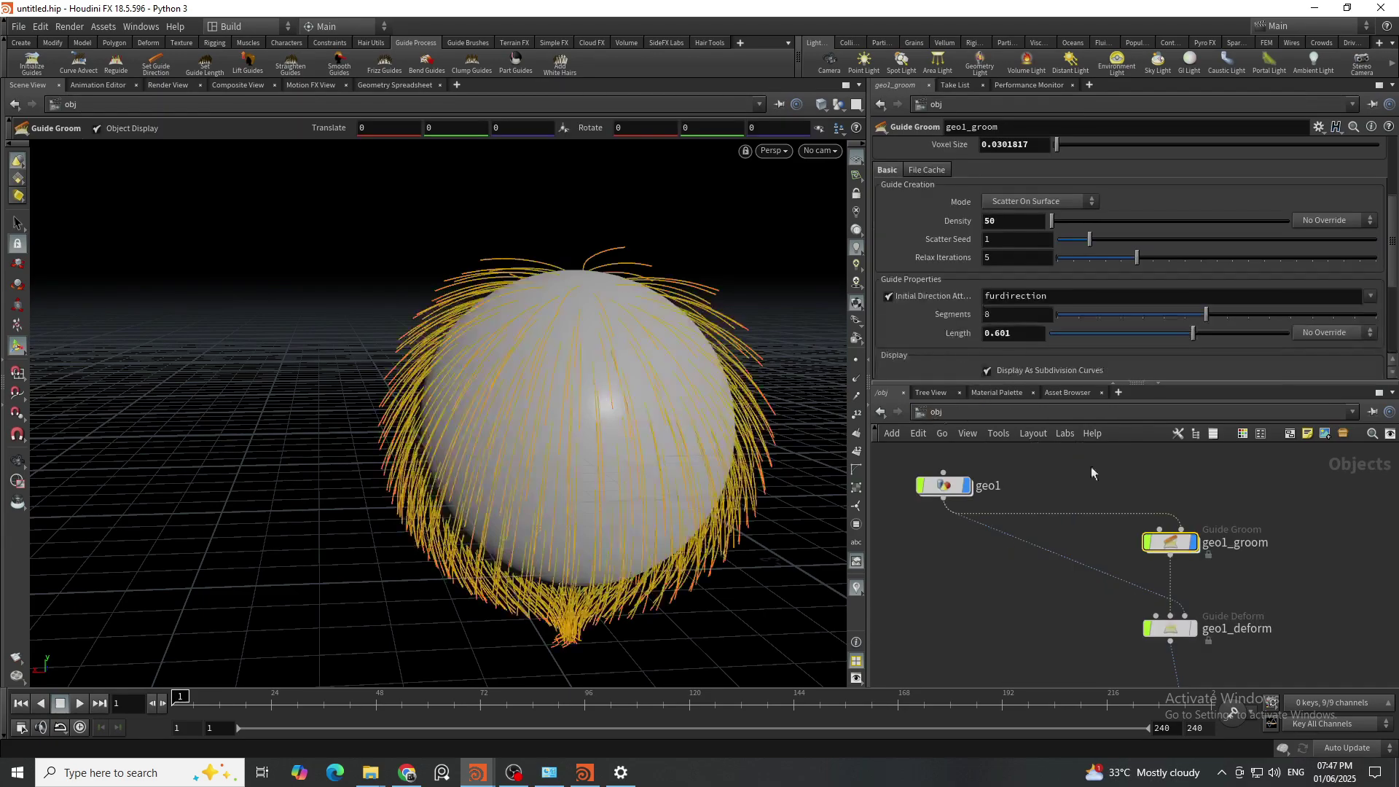
{"action": "left_click", "coordinate": [1232, 572]}
{"action": "middle_click_drag", "start_coordinate": [1230, 572], "coordinate": [1176, 504]}
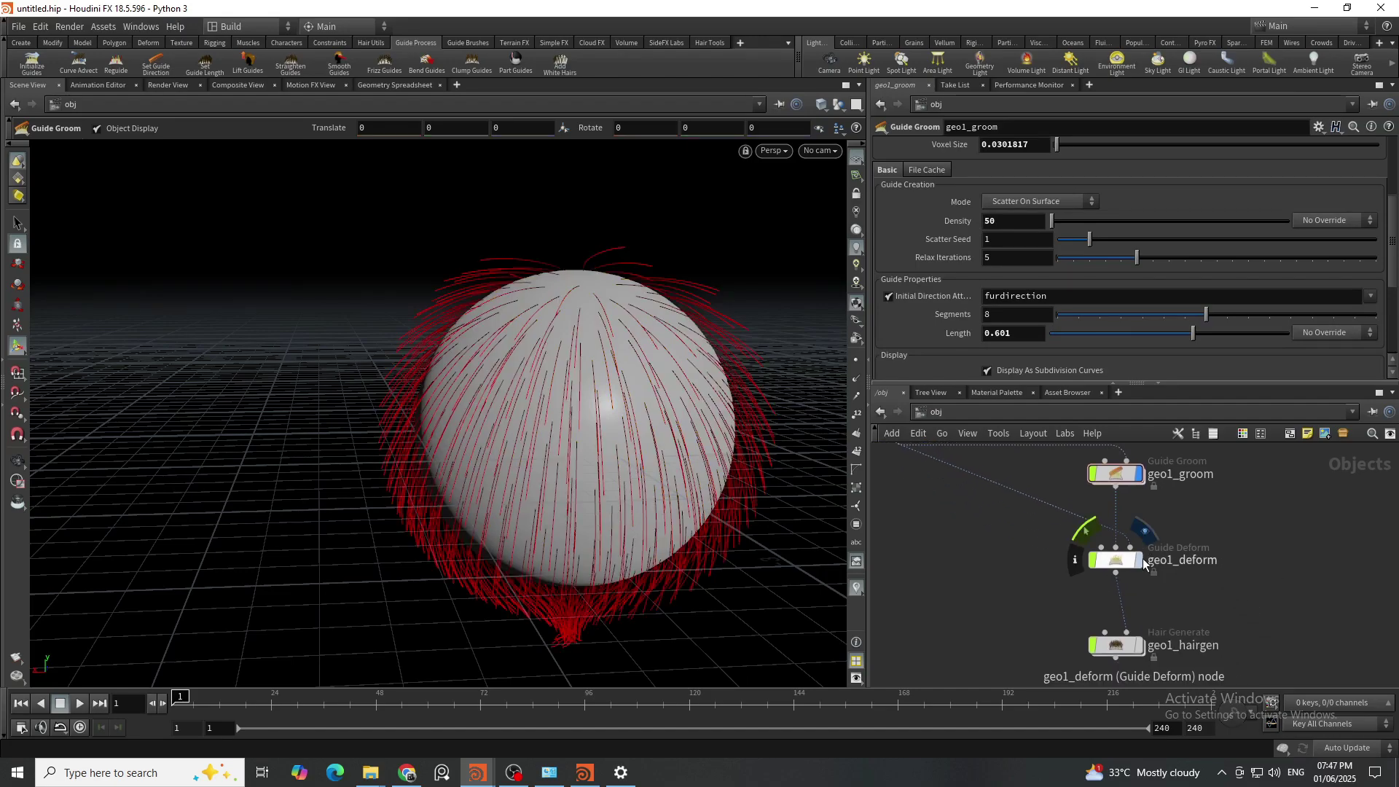
{"action": "left_click", "coordinate": [1141, 560]}
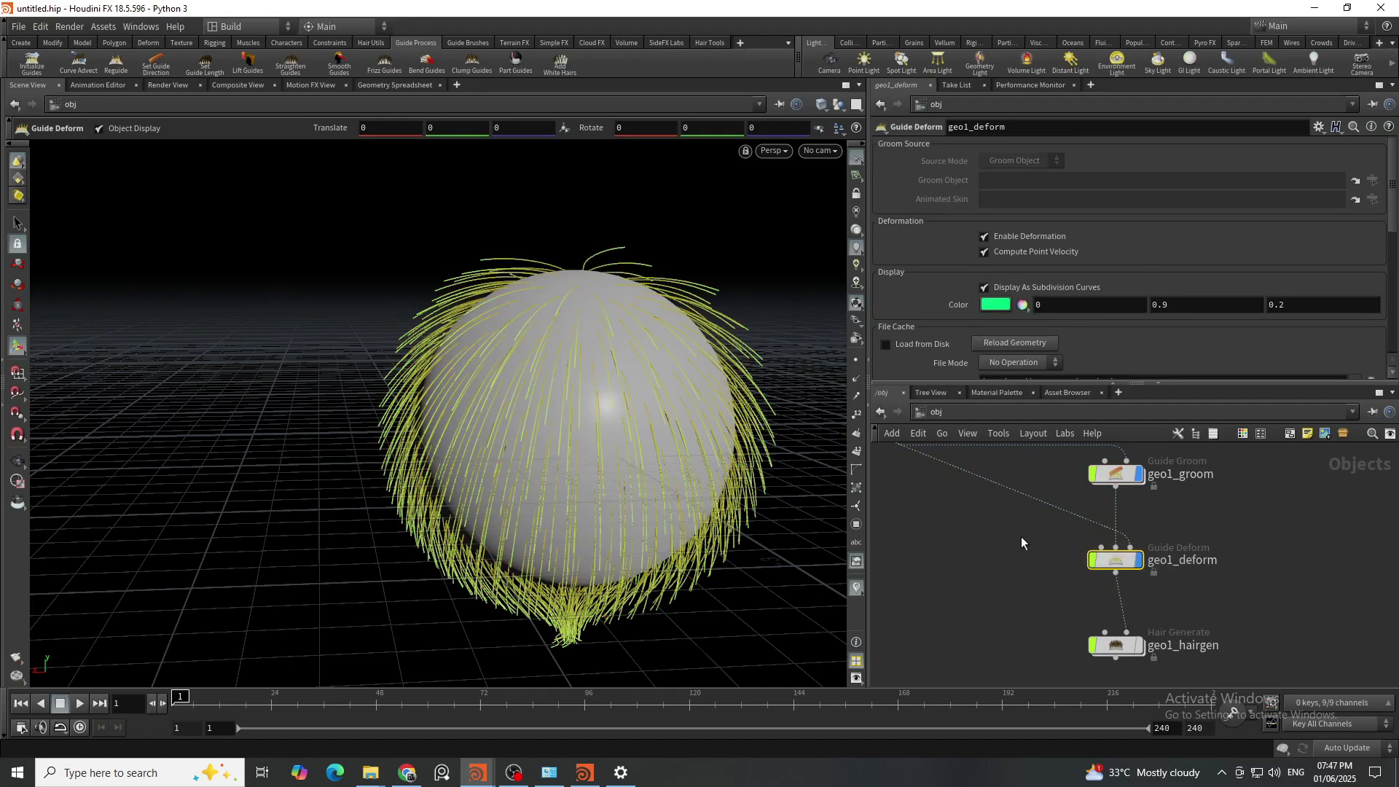
{"action": "scroll", "coordinate": [1075, 583], "scroll_direction": "down", "scroll_amount": 5}
{"action": "left_click", "coordinate": [1170, 557]}
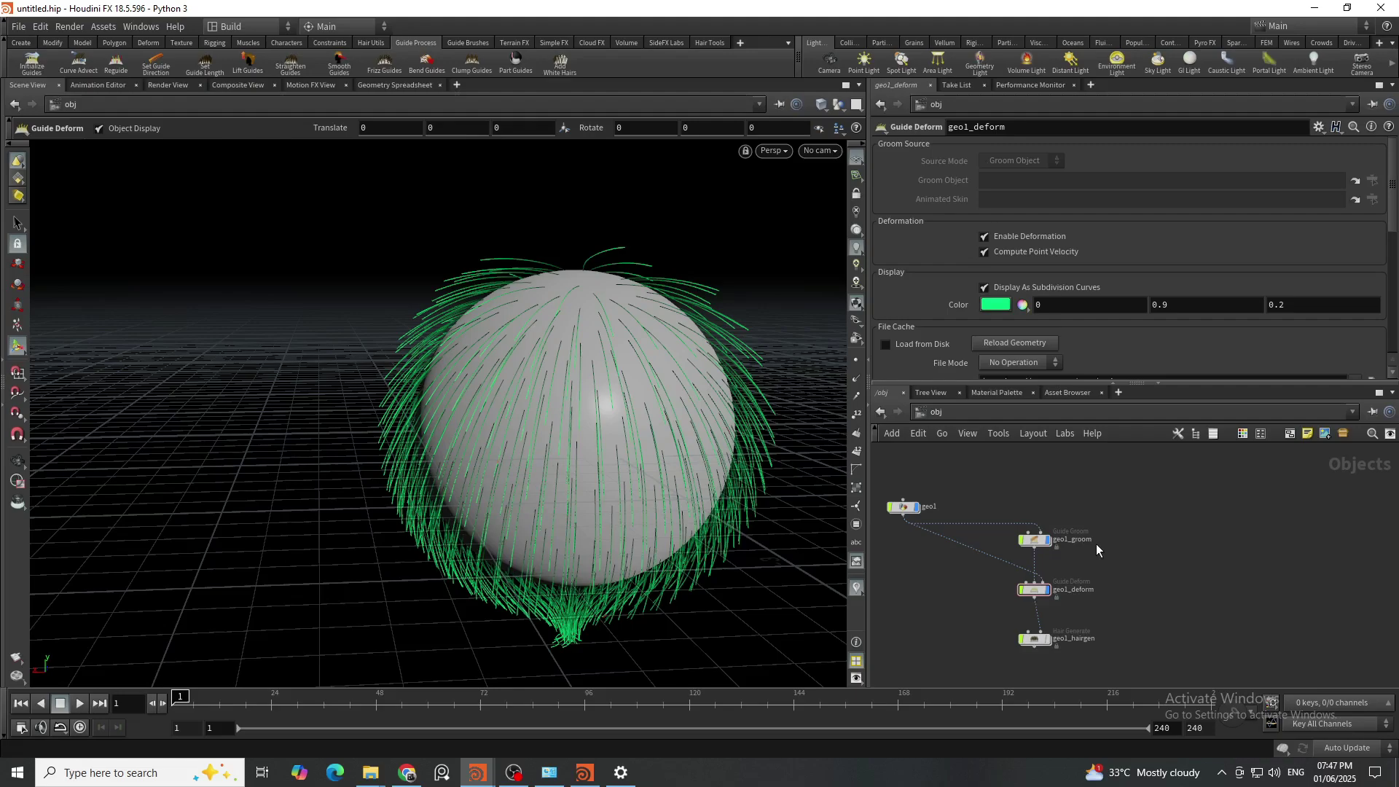
Step: Add a new Geometry object beside the groom nodes and return to the object level after looking inside it
{"action": "middle_click_drag", "start_coordinate": [1095, 544], "coordinate": [1149, 539]}
{"action": "scroll", "coordinate": [1149, 539], "scroll_direction": "up", "scroll_amount": 2}
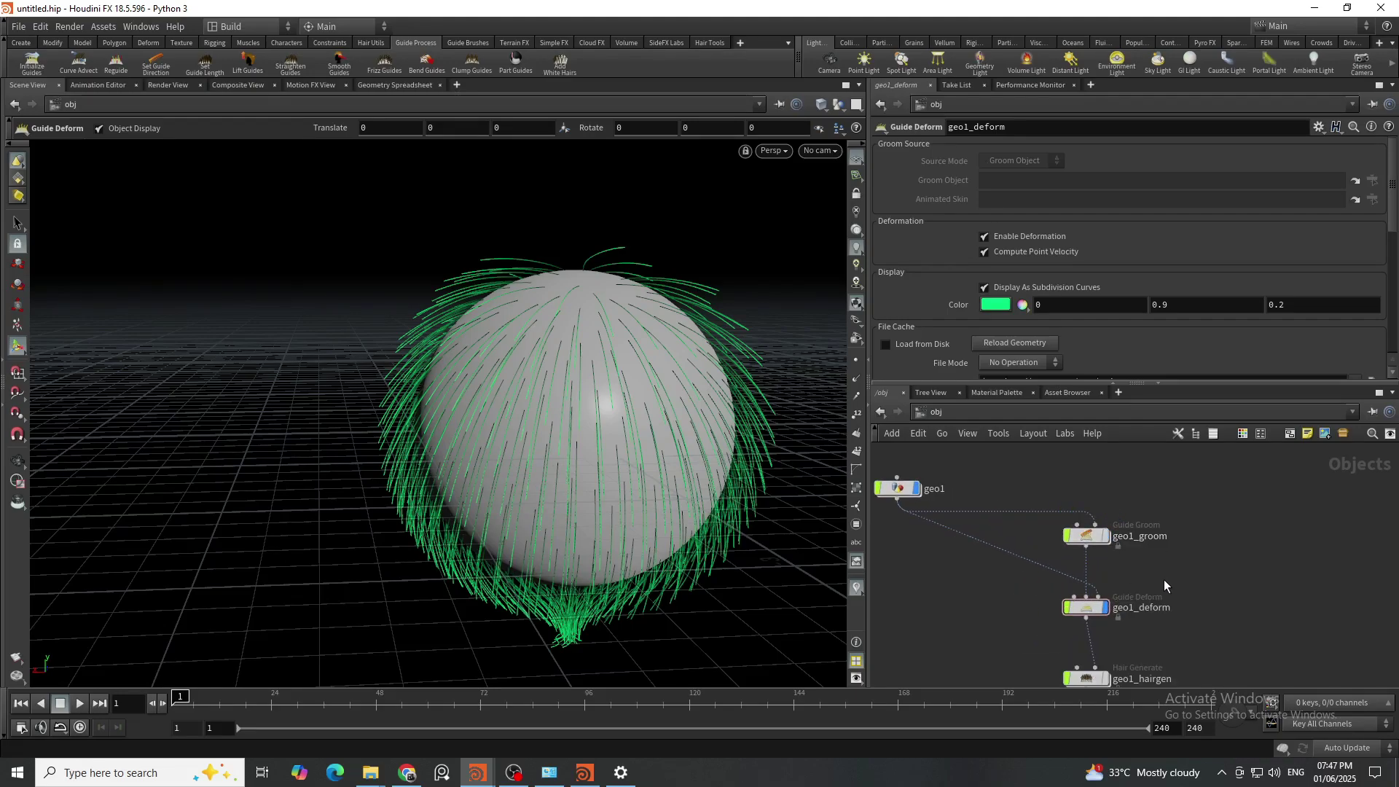
{"action": "middle_click_drag", "start_coordinate": [1214, 496], "coordinate": [1192, 497]}
{"action": "key", "text": "Tab"}
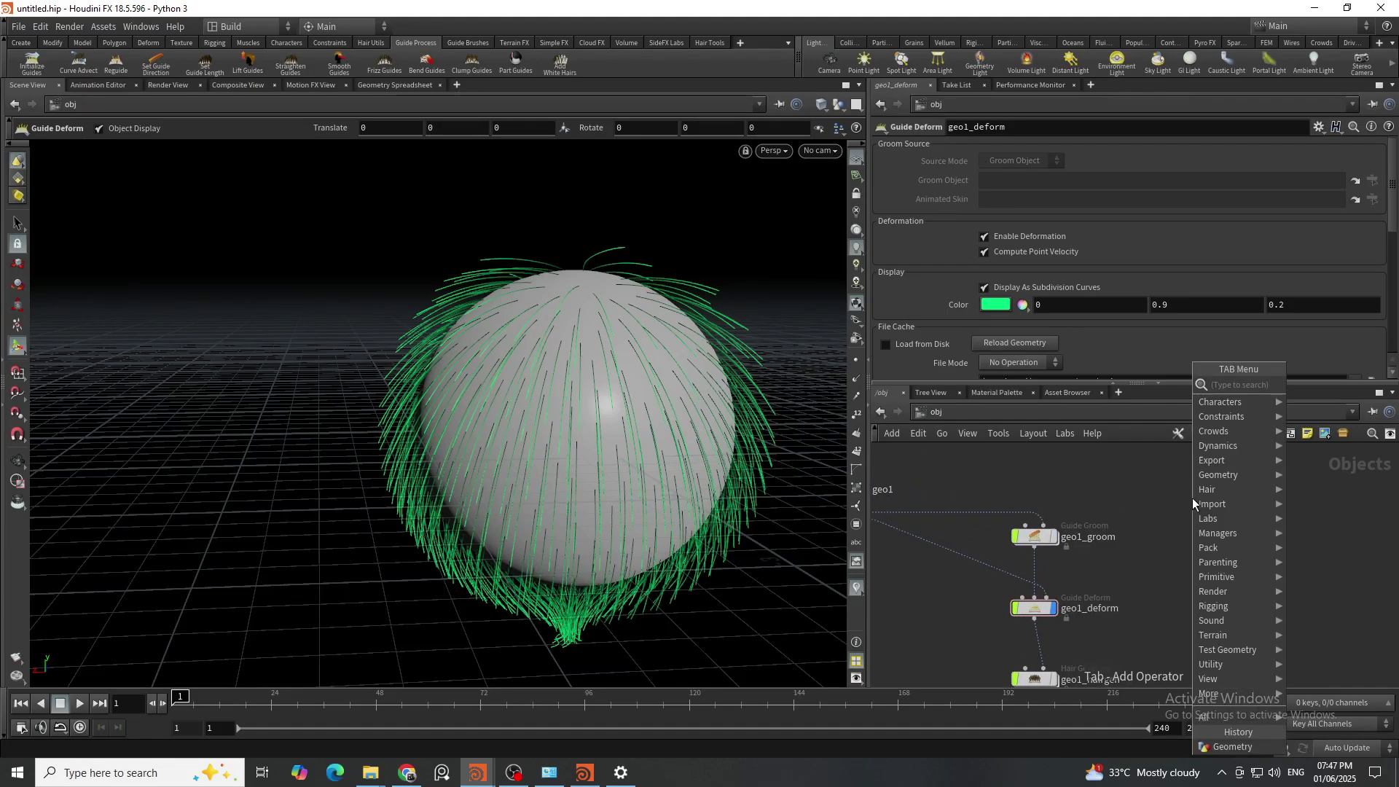
{"action": "type", "text": "geo"}
{"action": "key", "text": "Return"}
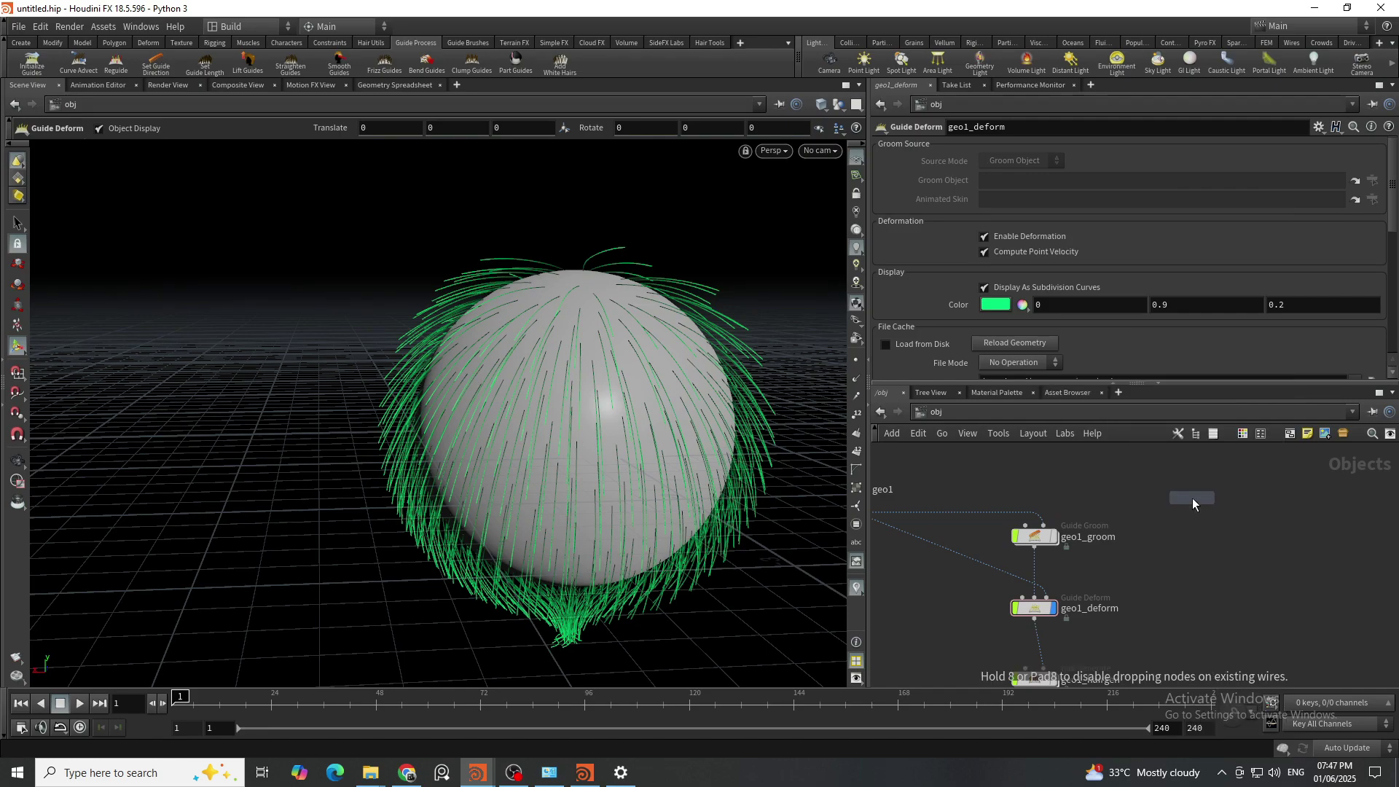
{"action": "left_click", "coordinate": [1199, 493]}
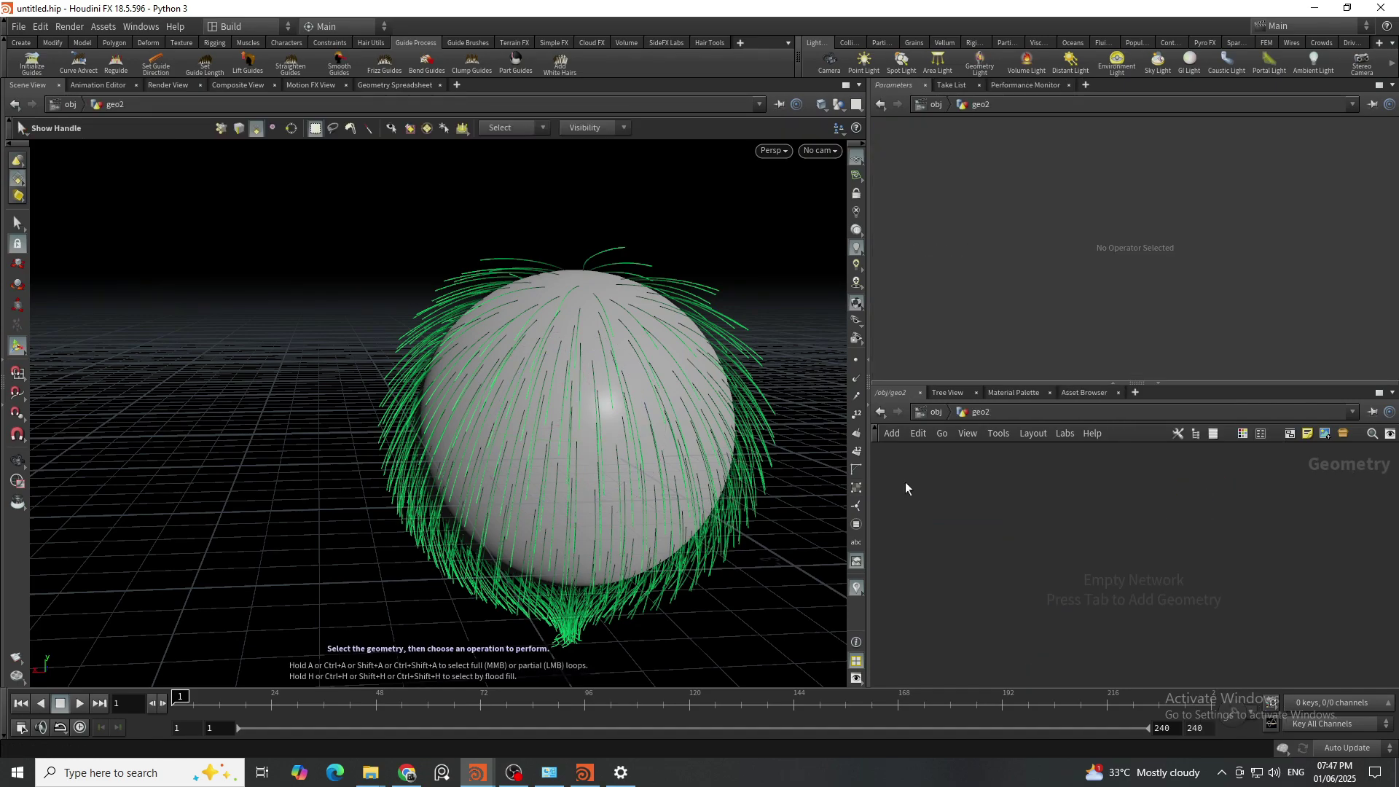
{"action": "left_click", "coordinate": [936, 413]}
Step: Copy the sphere node from inside geo1 and go back to the object level
{"action": "scroll", "coordinate": [1195, 568], "scroll_direction": "down", "scroll_amount": 3}
{"action": "scroll", "coordinate": [1117, 561], "scroll_direction": "up", "scroll_amount": 1}
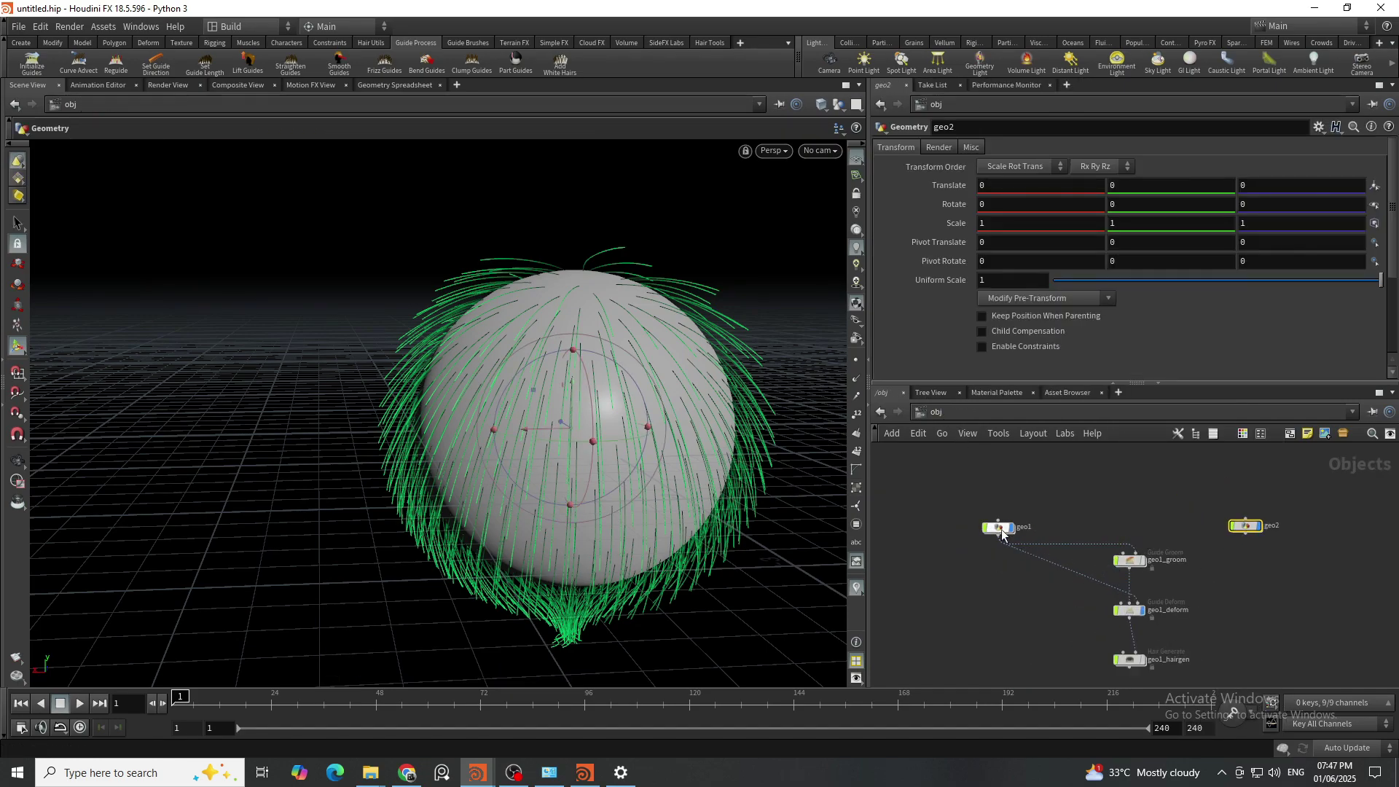
{"action": "left_click", "coordinate": [998, 530]}
{"action": "double_click", "coordinate": [998, 526]}
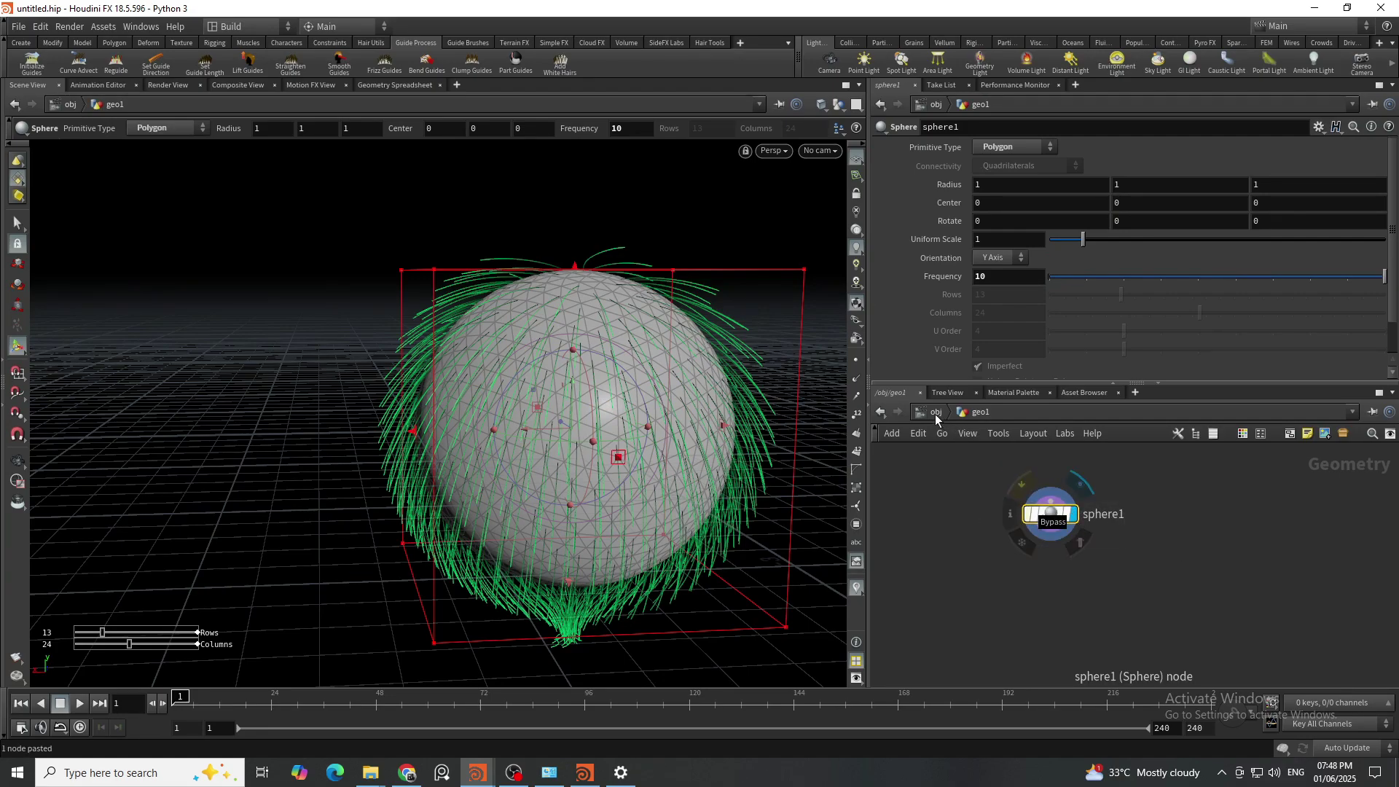
{"action": "key", "text": "ctrl+v"}
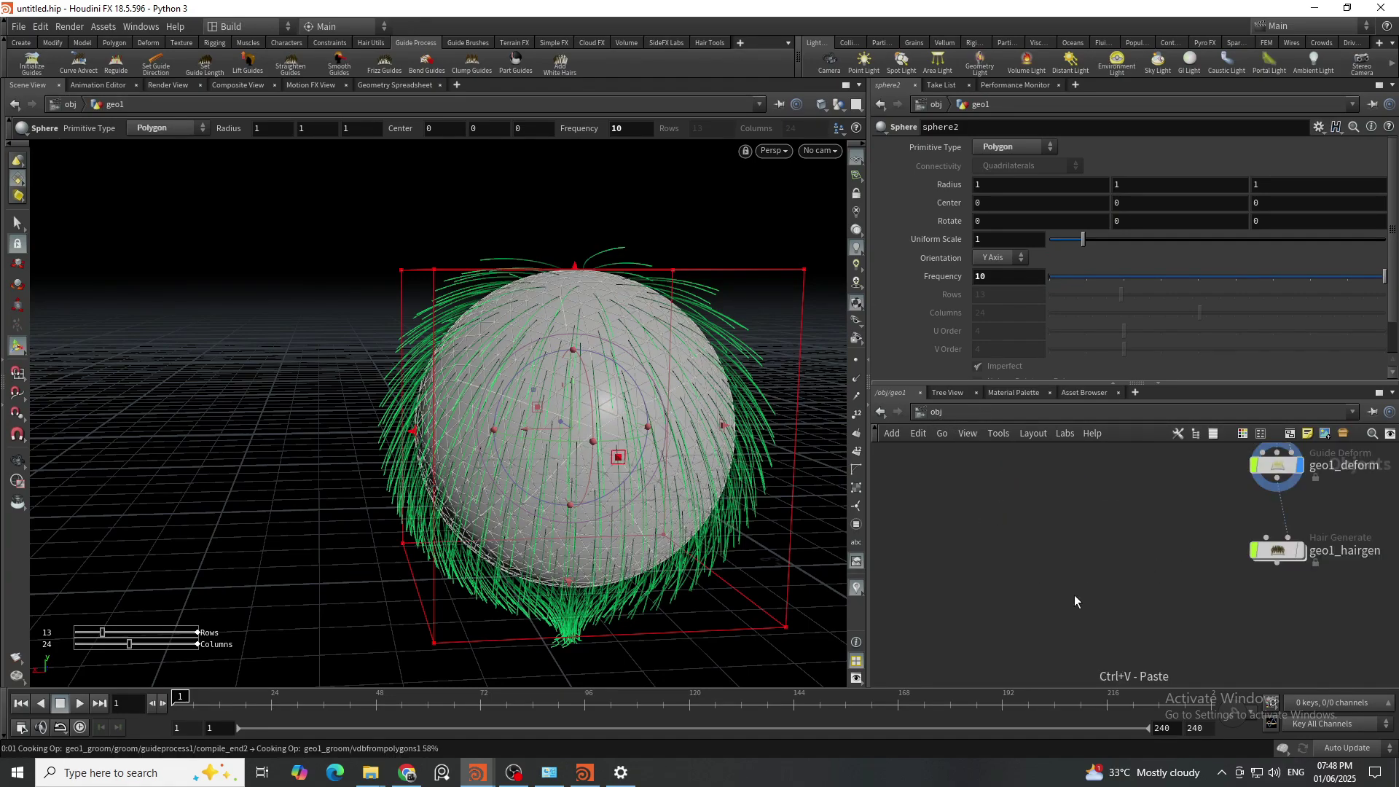
{"action": "scroll", "coordinate": [1148, 589], "scroll_direction": "down", "scroll_amount": 4}
{"action": "middle_click_drag", "start_coordinate": [1118, 603], "coordinate": [1174, 569]}
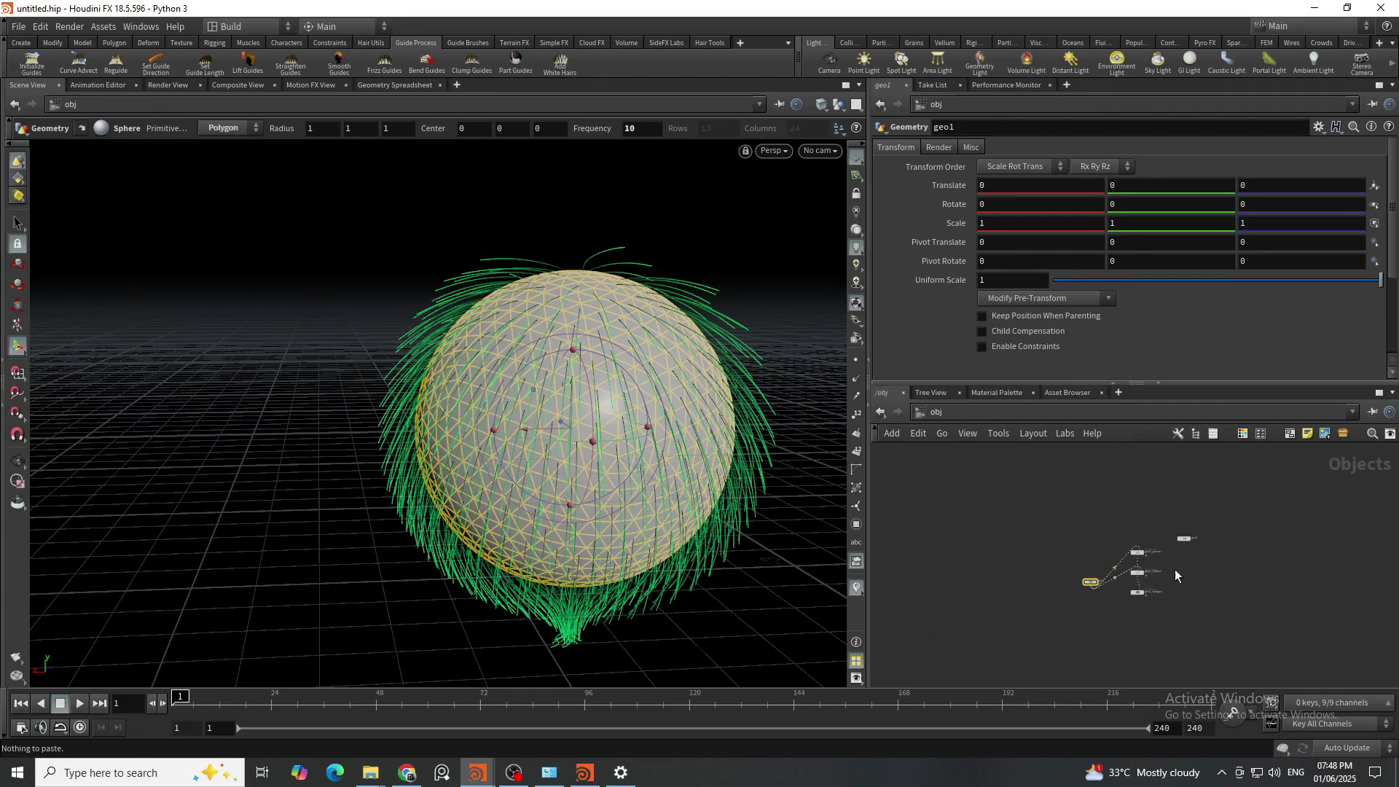
Step: Paste the copied sphere node inside geo2 and return to the object level
{"action": "scroll", "coordinate": [1145, 553], "scroll_direction": "up", "scroll_amount": 4}
{"action": "left_click_drag", "start_coordinate": [1164, 602], "coordinate": [1125, 644]}
{"action": "left_click", "coordinate": [1175, 606]}
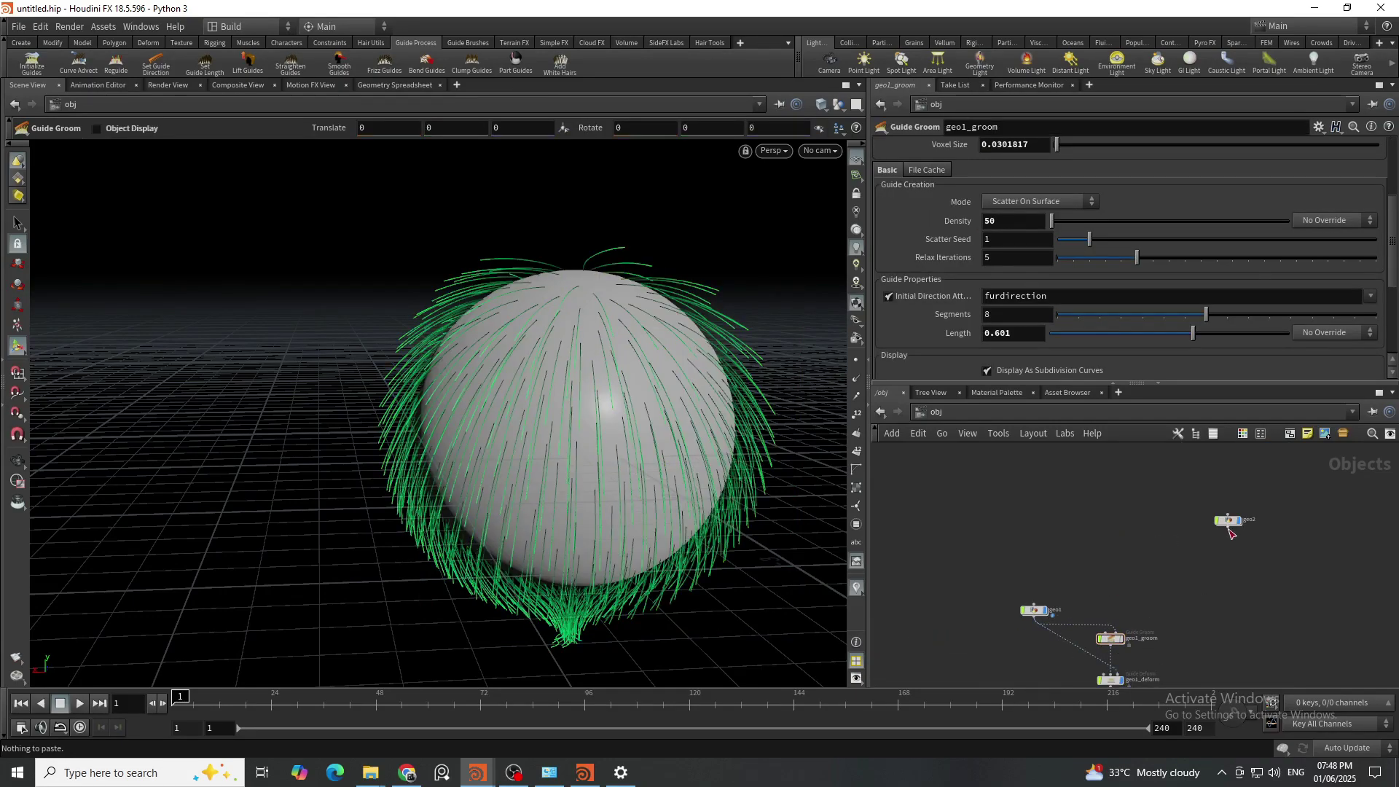
{"action": "double_click", "coordinate": [1229, 520]}
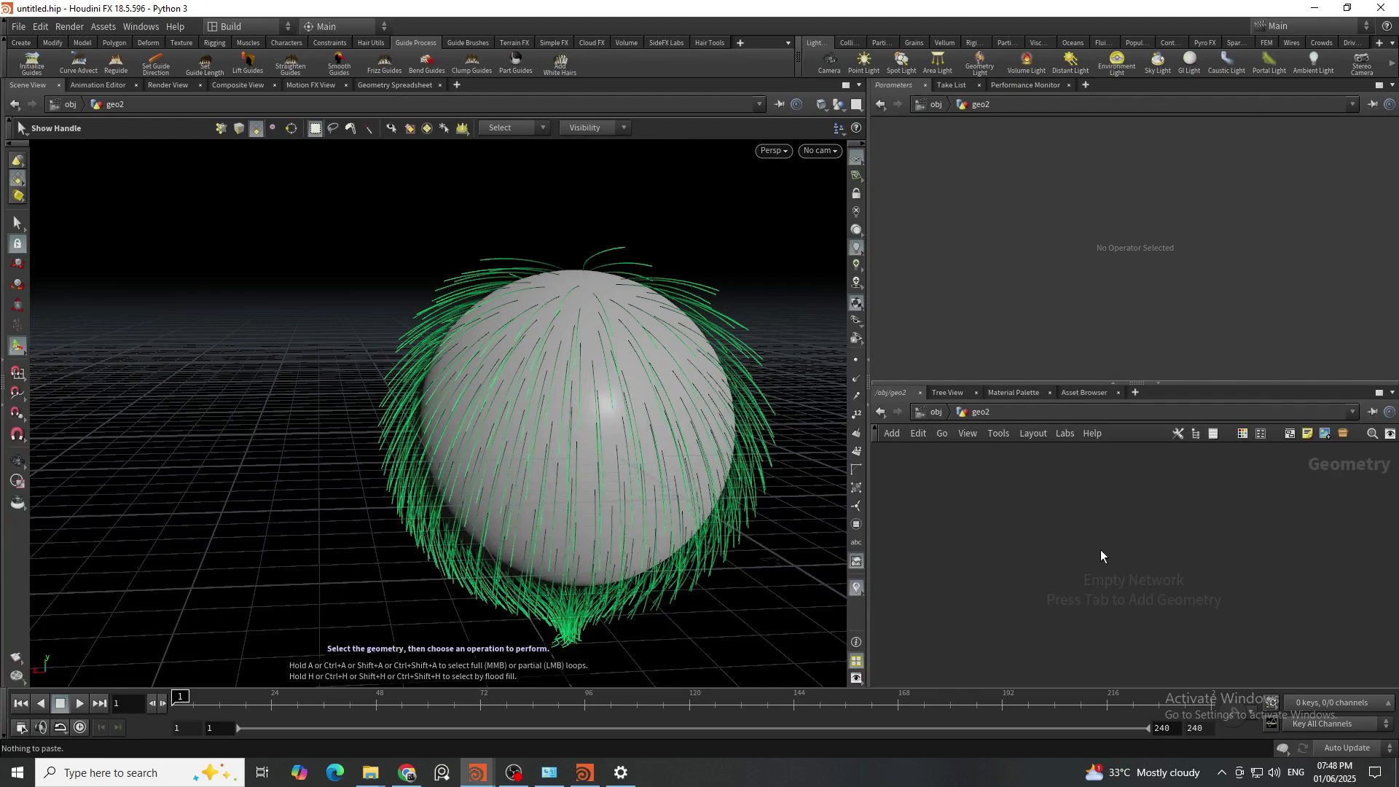
{"action": "key", "text": "ctrl+v"}
{"action": "middle_click_drag", "start_coordinate": [1026, 526], "coordinate": [1048, 468]}
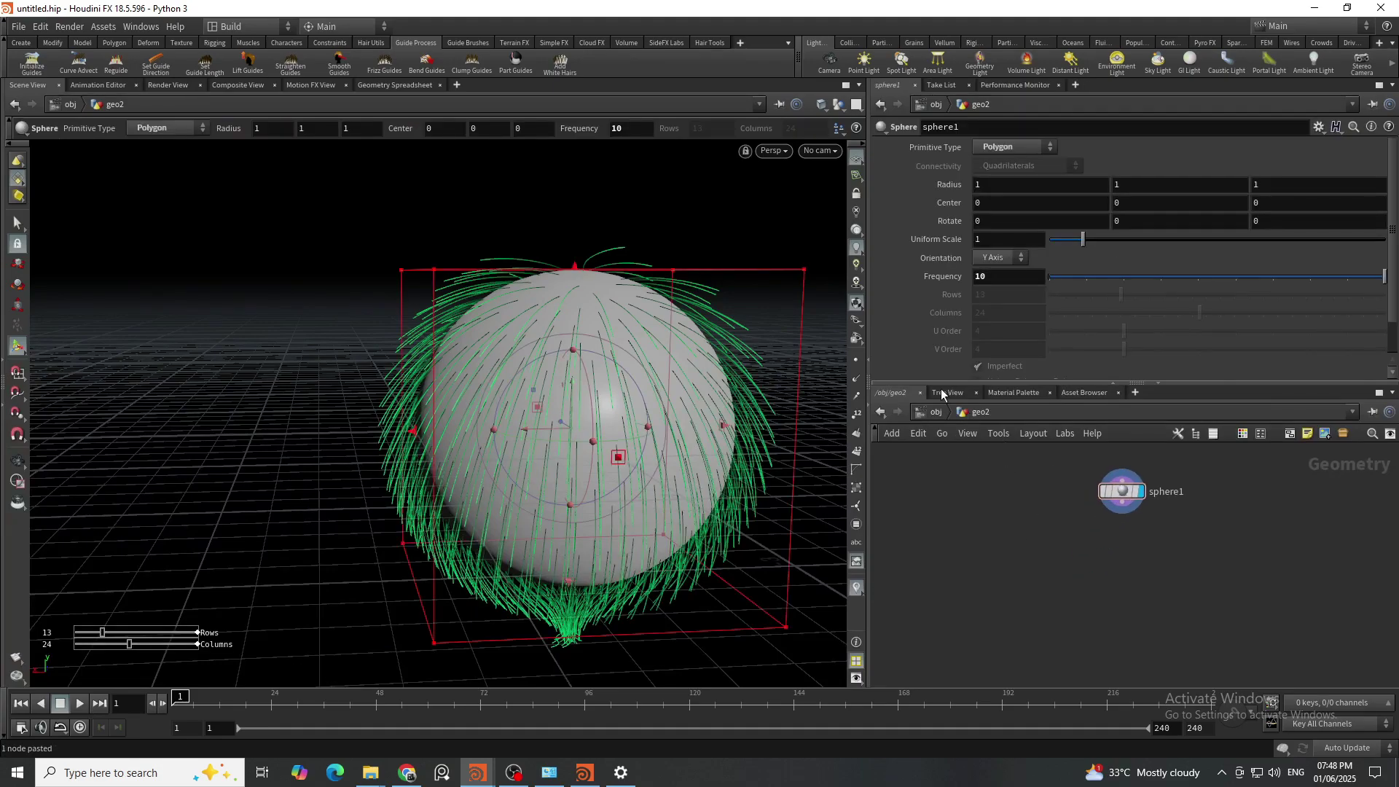
{"action": "left_click", "coordinate": [937, 413]}
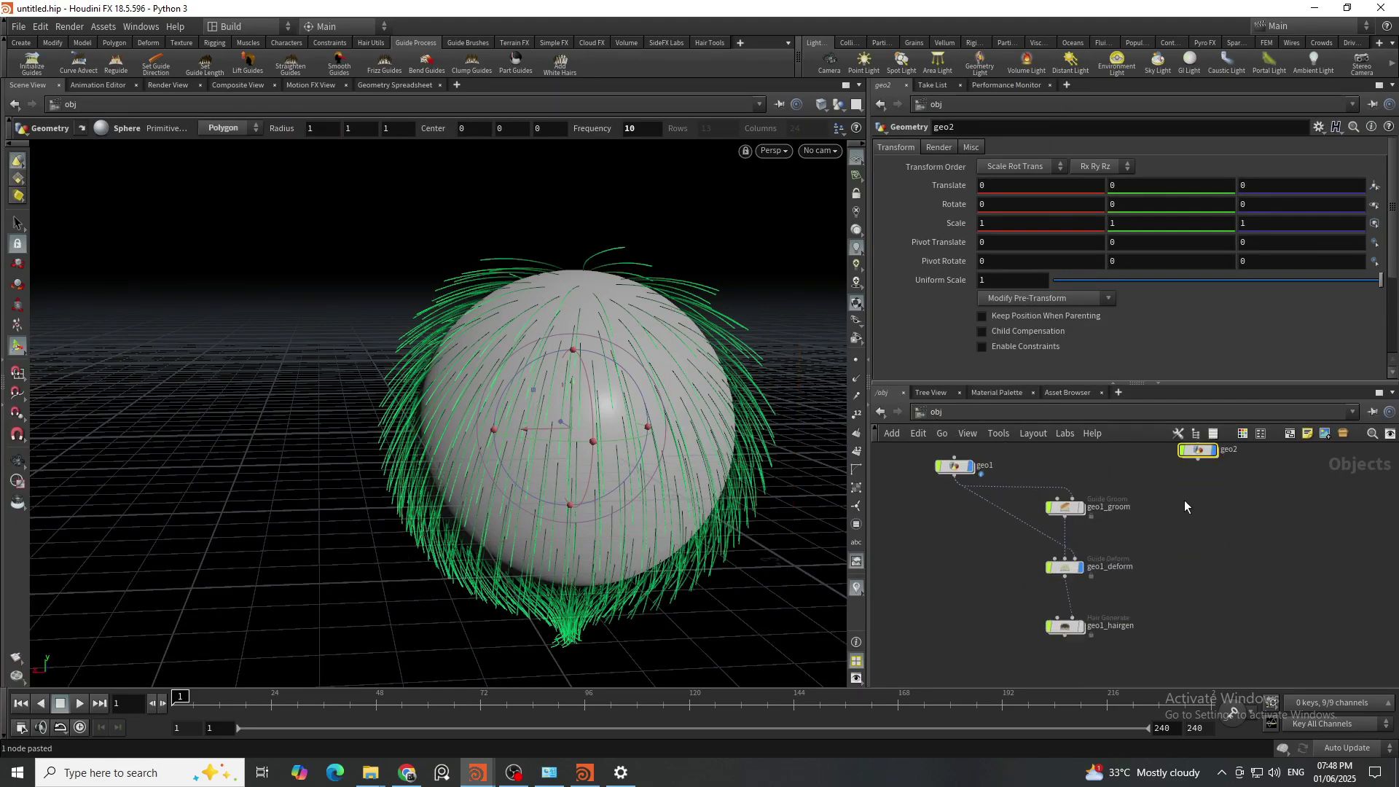
Step: Rewire geo1_deform's Animated Skin Geometry input from geo1 to geo2 and reposition geo2 in the network
{"action": "scroll", "coordinate": [1116, 588], "scroll_direction": "up", "scroll_amount": 5}
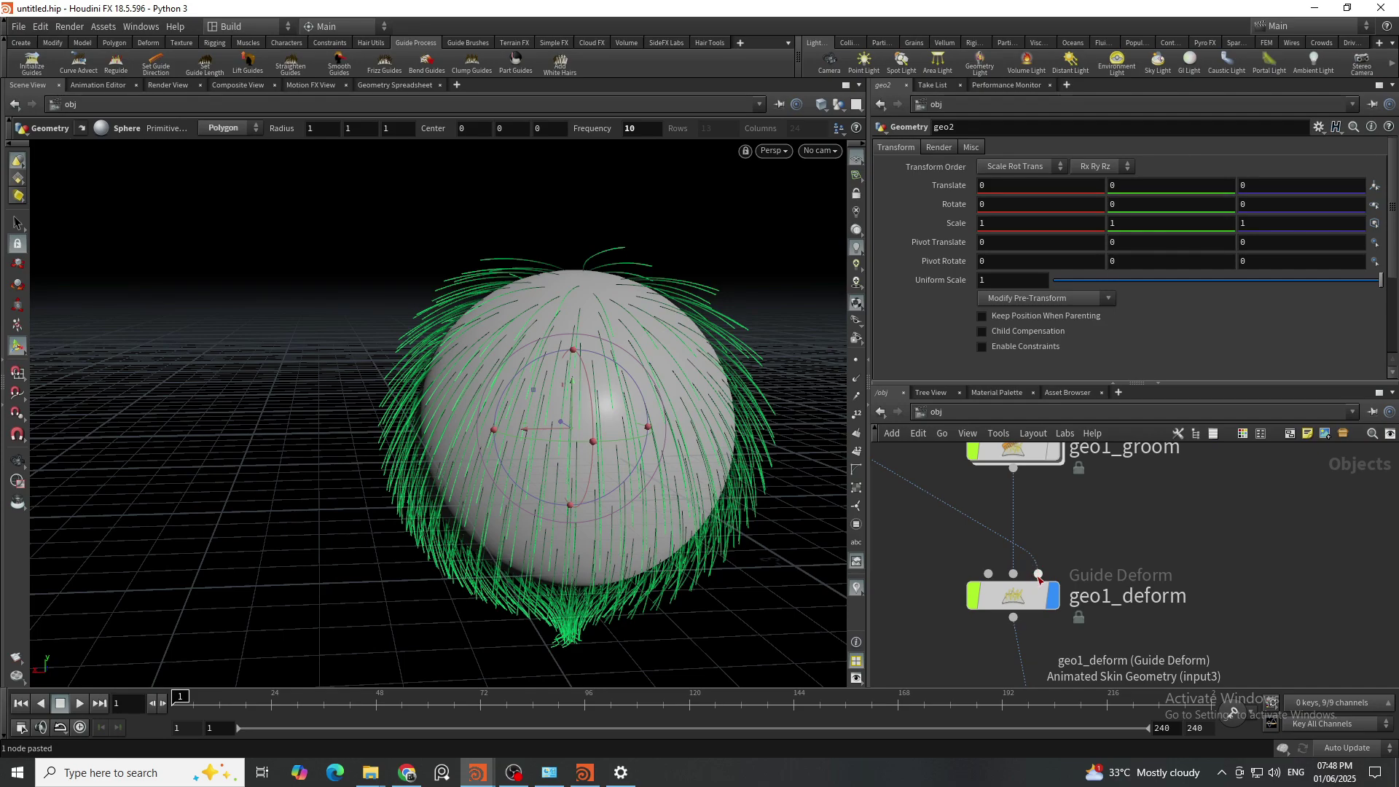
{"action": "mouse_move", "coordinate": [1037, 573]}
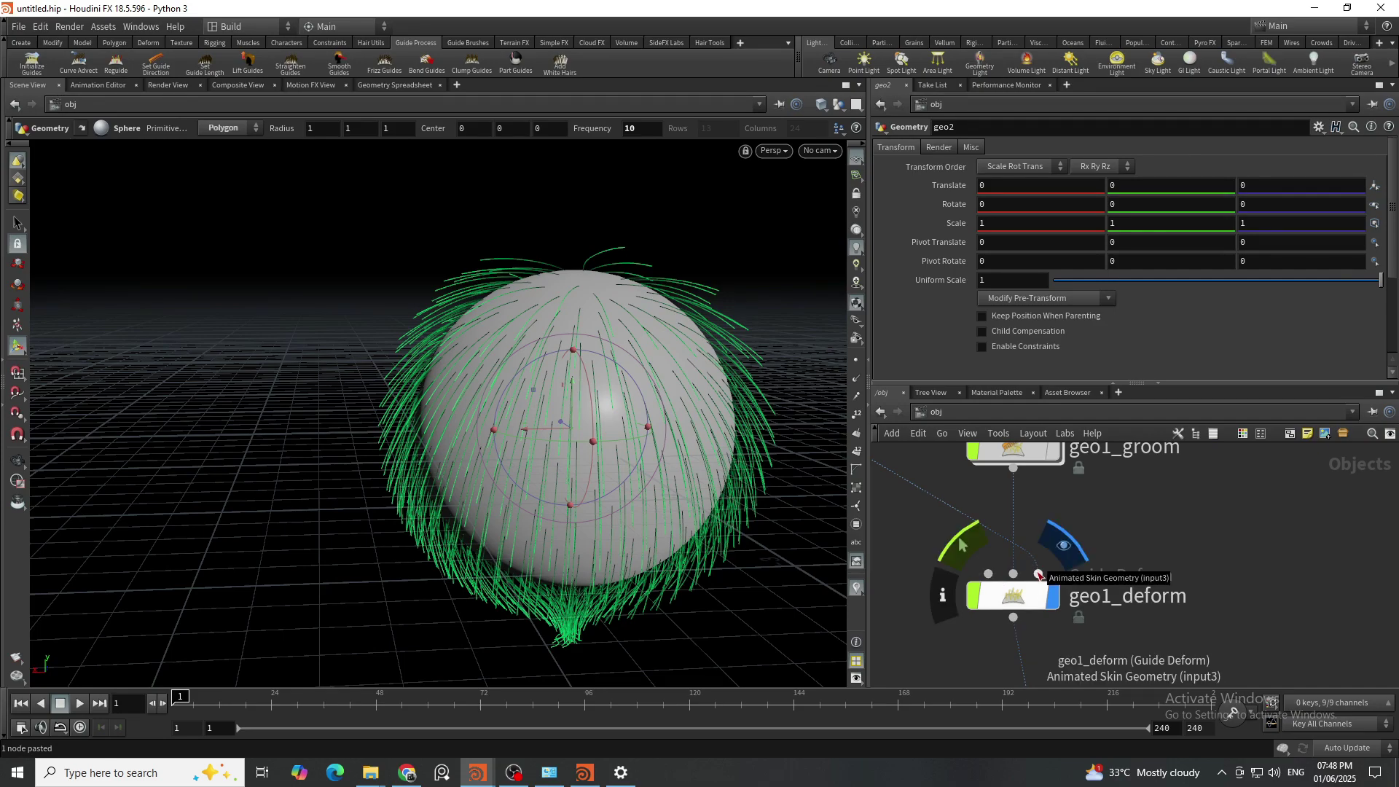
{"action": "scroll", "coordinate": [962, 571], "scroll_direction": "down", "scroll_amount": 5}
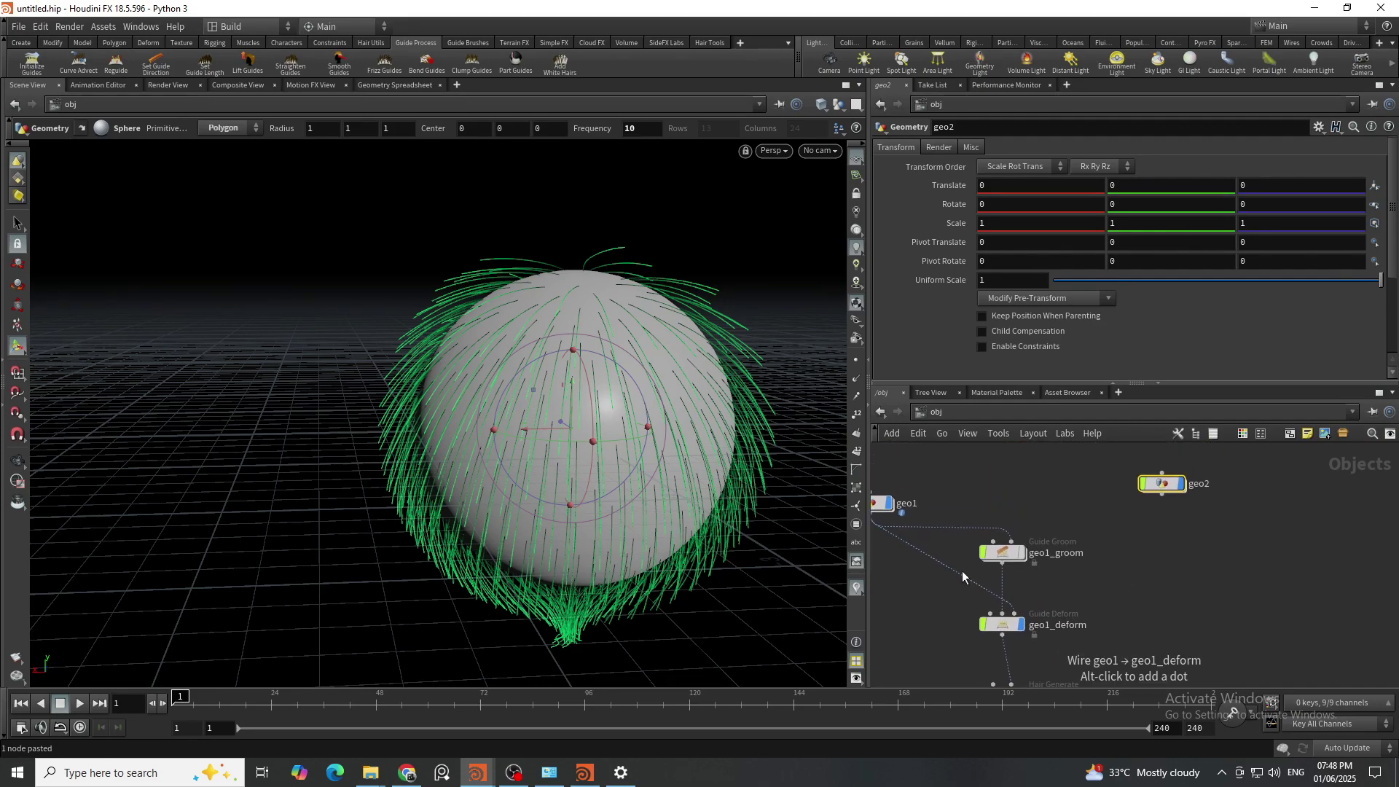
{"action": "left_click", "coordinate": [963, 578]}
{"action": "left_click", "coordinate": [1165, 489]}
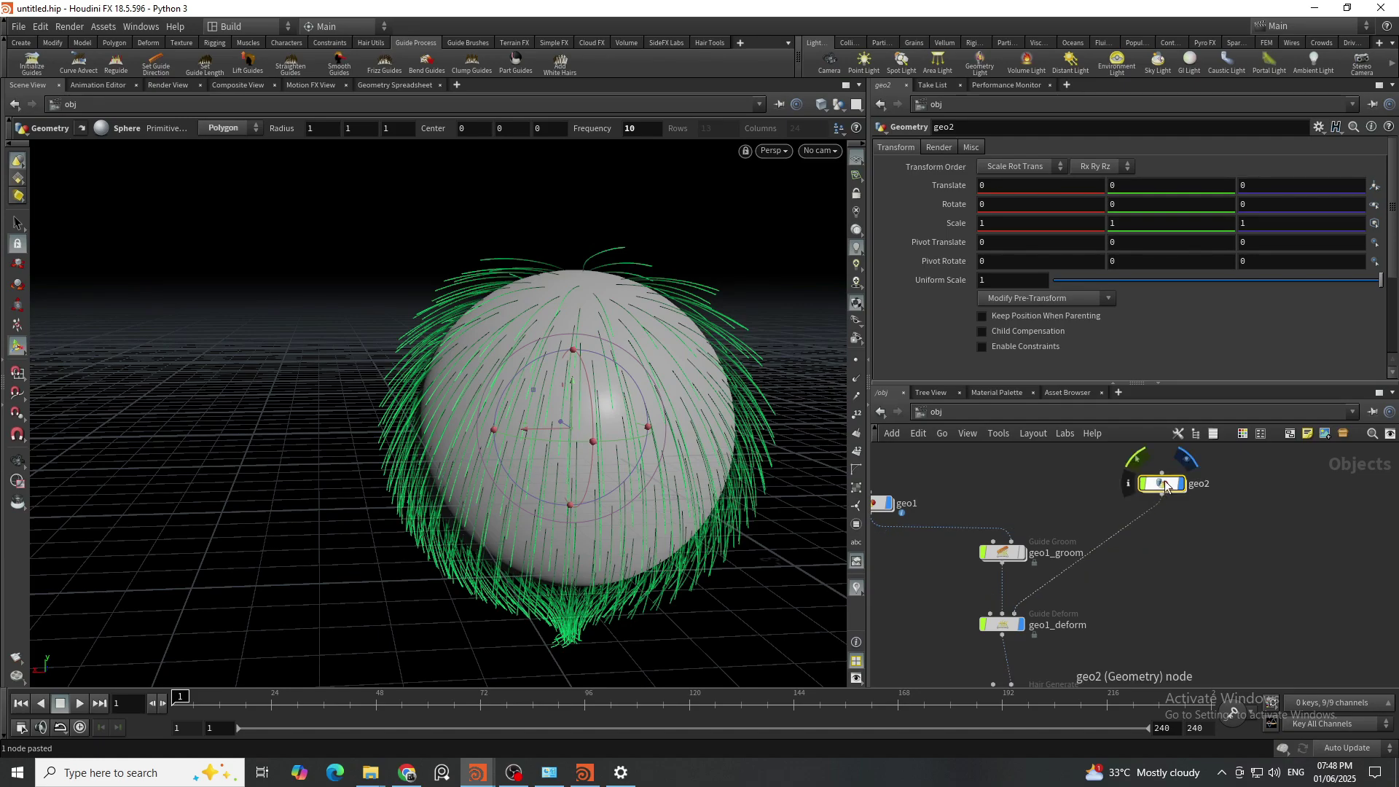
{"action": "left_click_drag", "start_coordinate": [1164, 487], "coordinate": [1189, 557]}
Step: Inside geo2, add a Transform node after the sphere and make it the displayed node
{"action": "double_click", "coordinate": [1189, 557]}
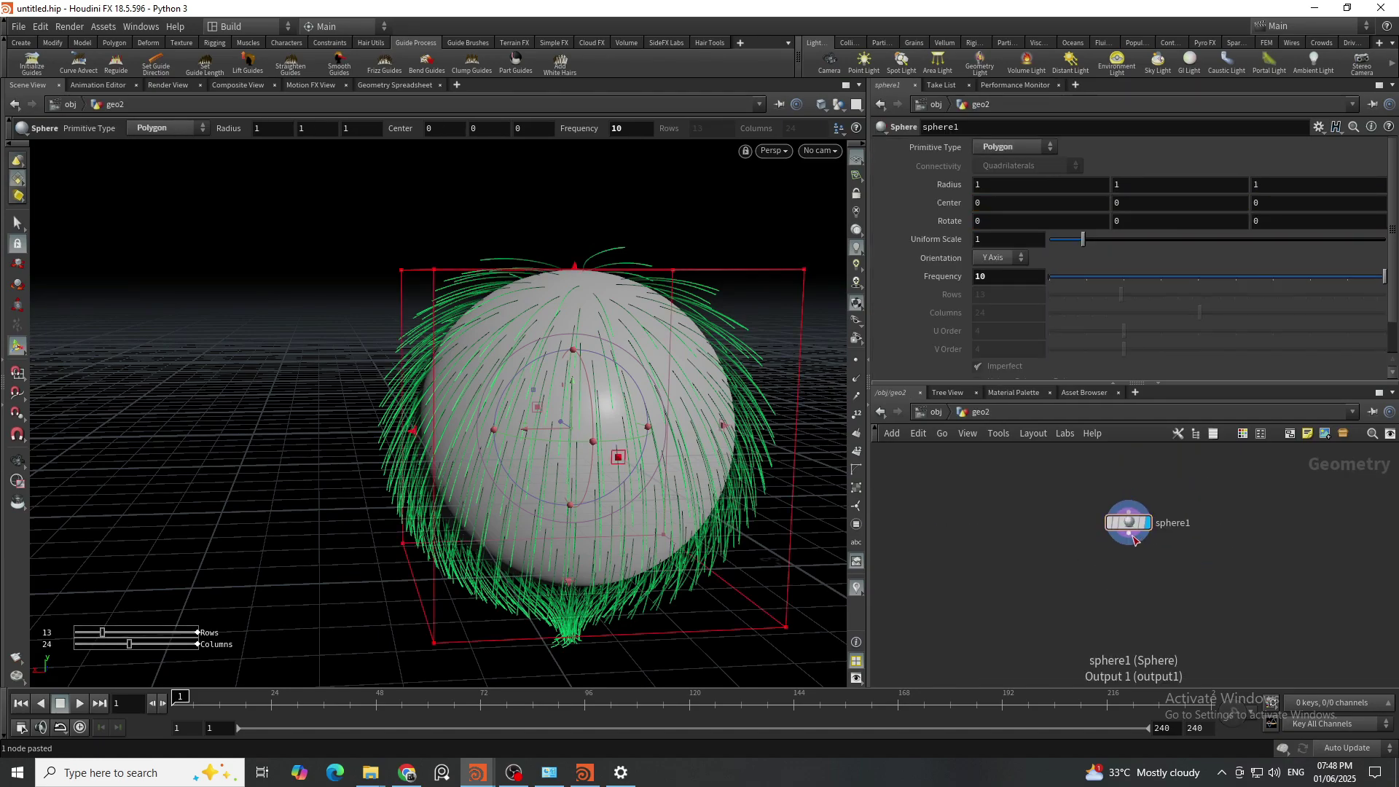
{"action": "key", "text": "Tab"}
{"action": "type", "text": "tra"}
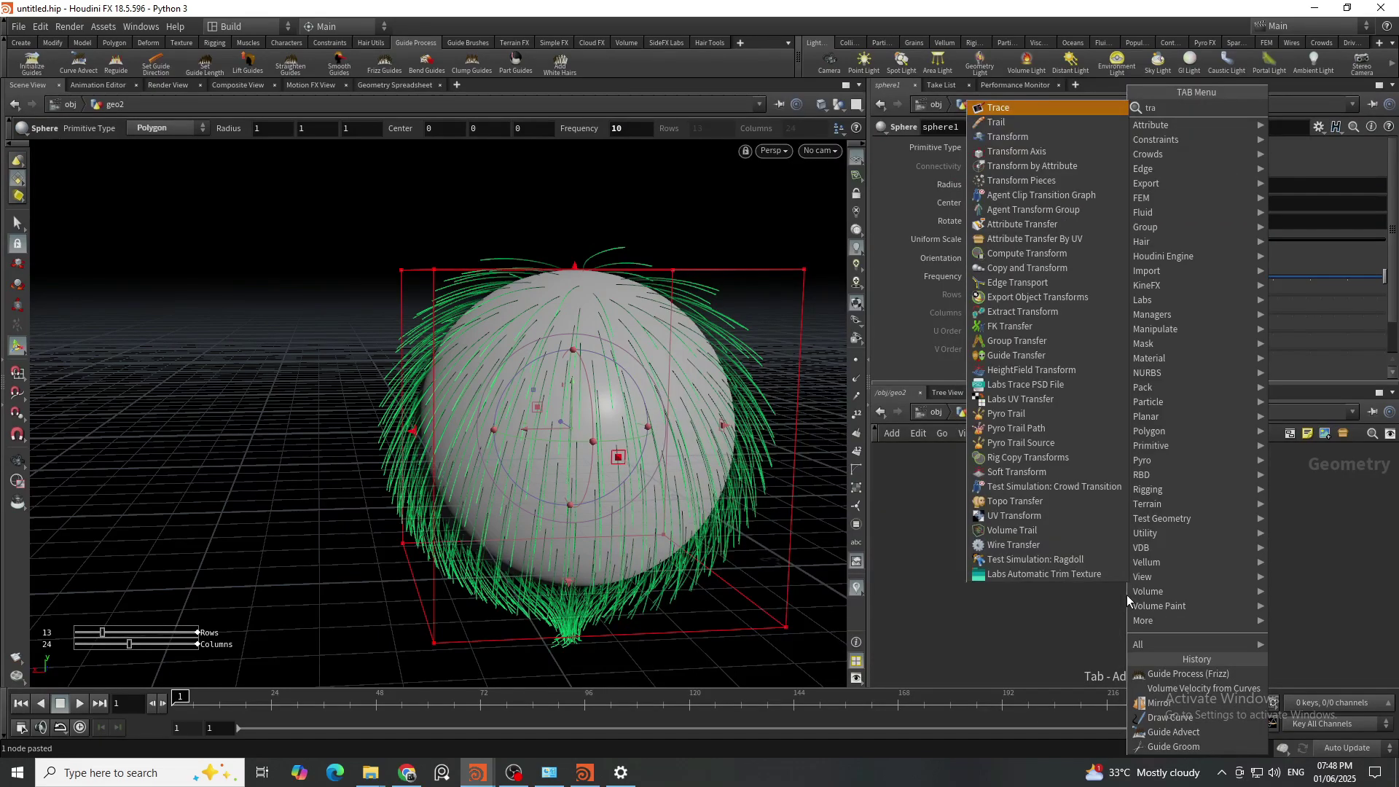
{"action": "key", "text": "Down"}
{"action": "key", "text": "Down"}
{"action": "key", "text": "Return"}
{"action": "key", "text": "Return"}
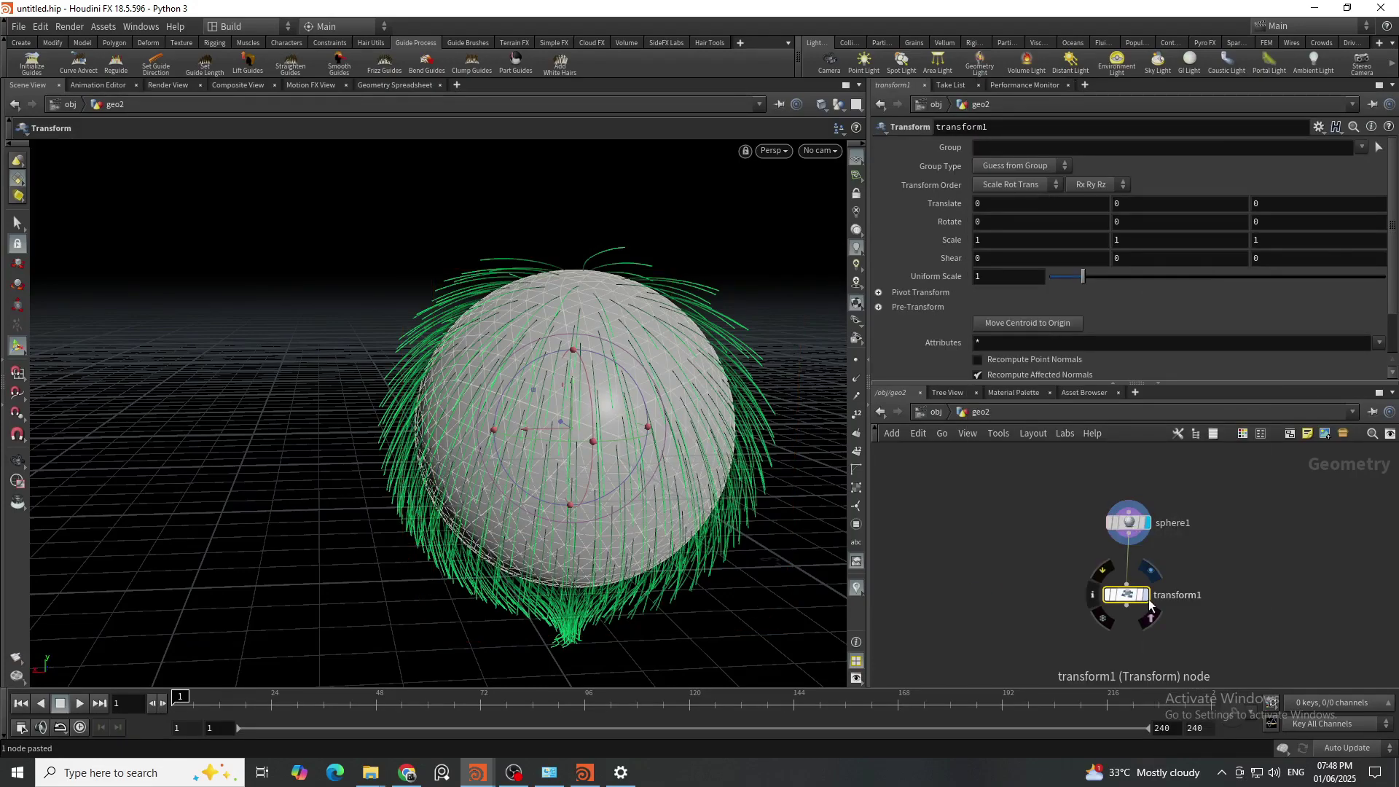
{"action": "left_click", "coordinate": [1138, 597]}
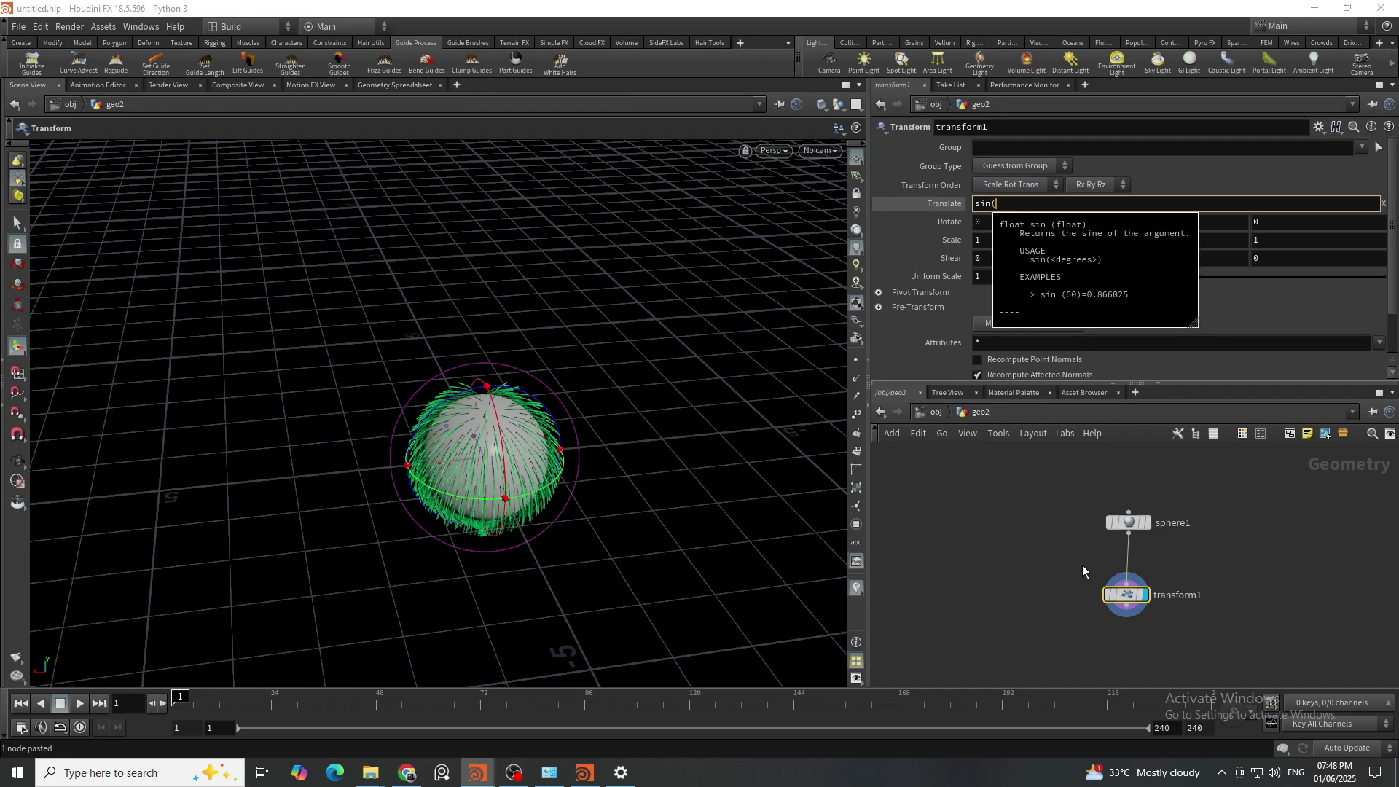
Step: Animate the Transform node's X translation with the expression sin($F*2)*2
{"action": "type", "text": "$F"}
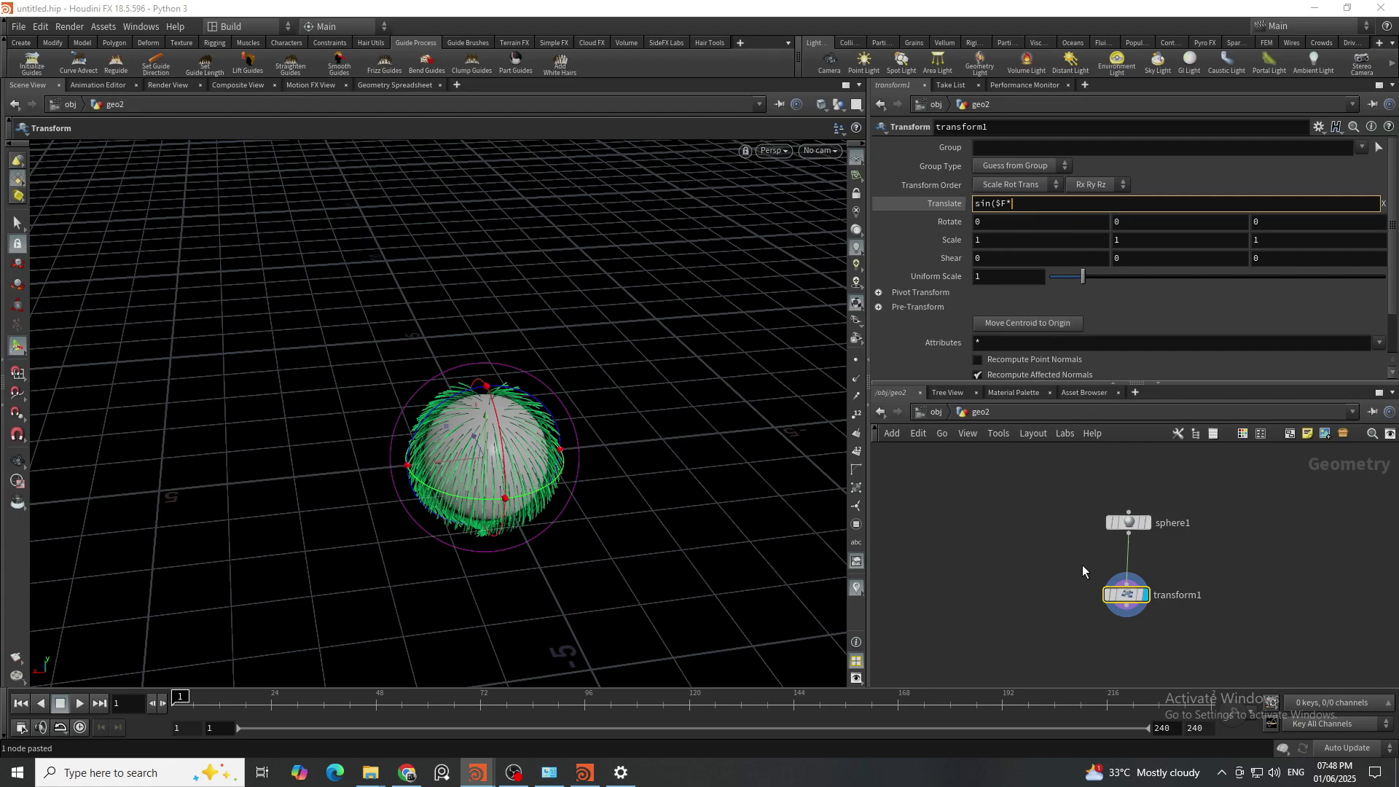
{"action": "type", "text": "*2)*2"}
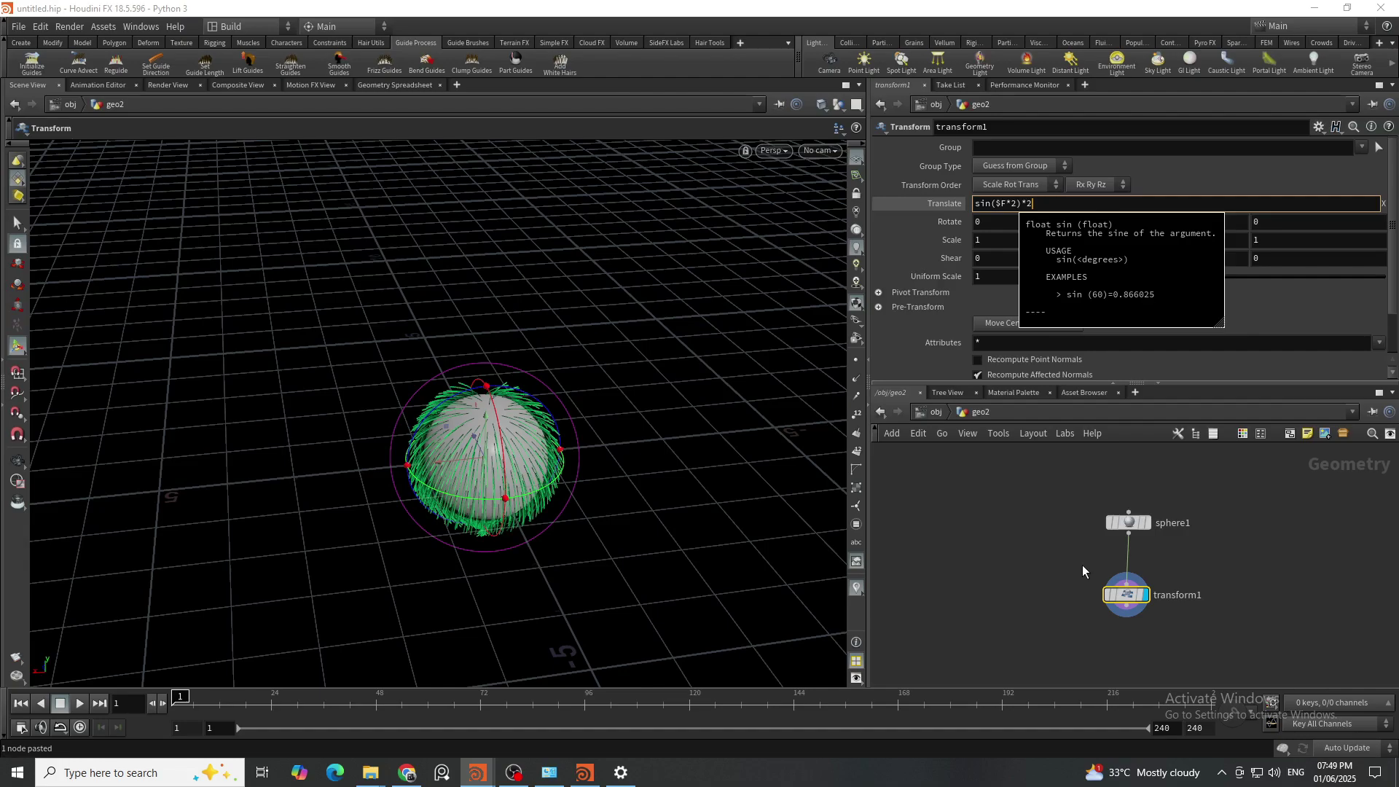
{"action": "key", "text": "Return"}
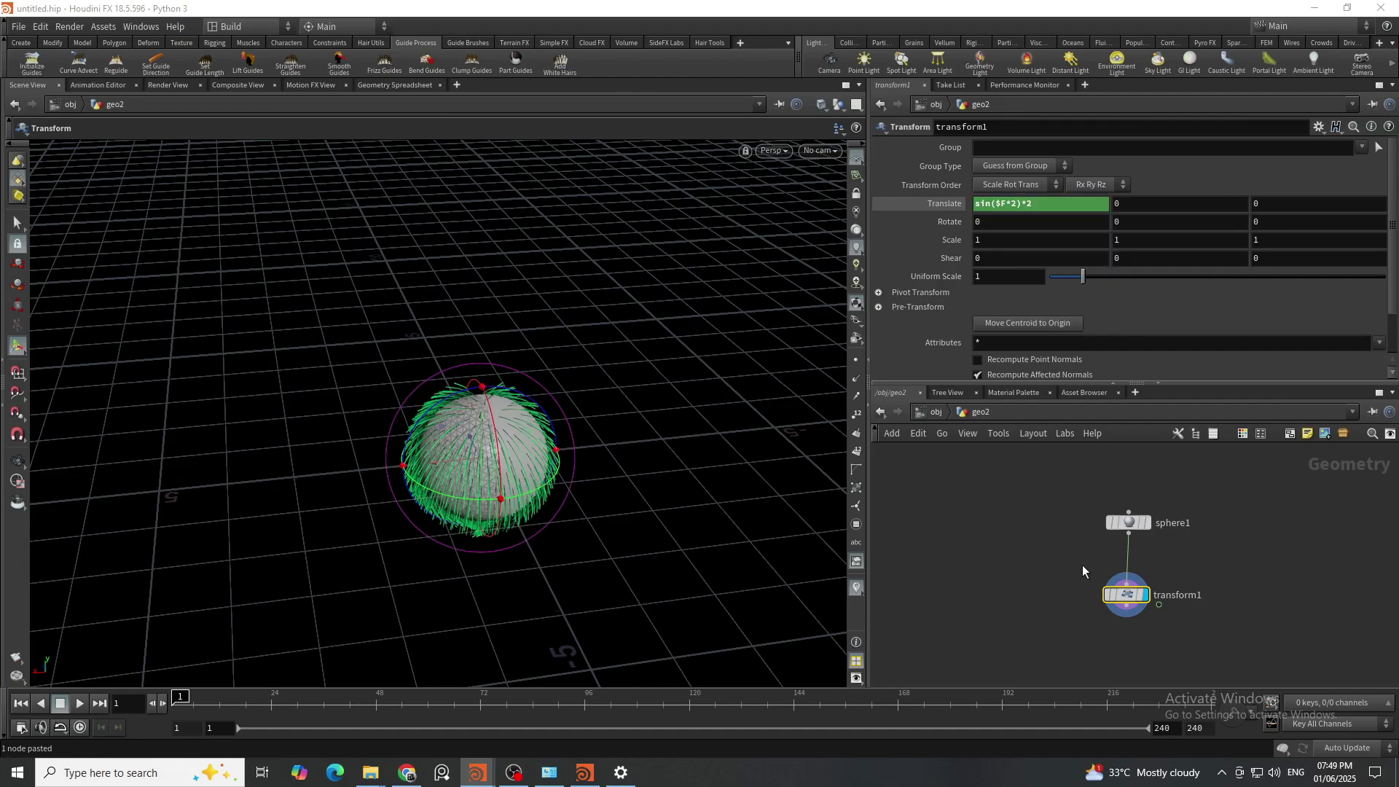
Step: Hide the other objects in the viewport and play the sphere's animation
{"action": "left_click", "coordinate": [835, 109]}
{"action": "left_click", "coordinate": [863, 150]}
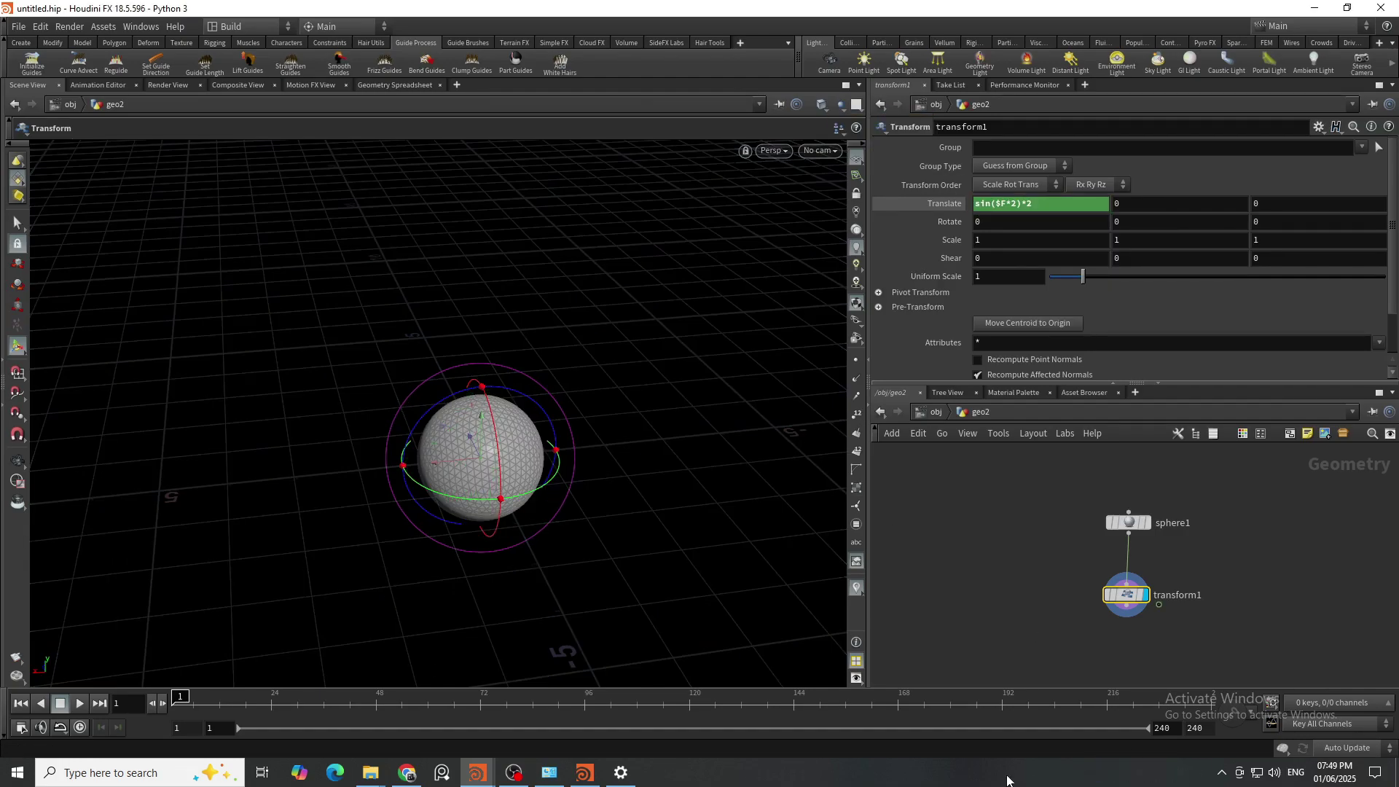
{"action": "left_click", "coordinate": [80, 704]}
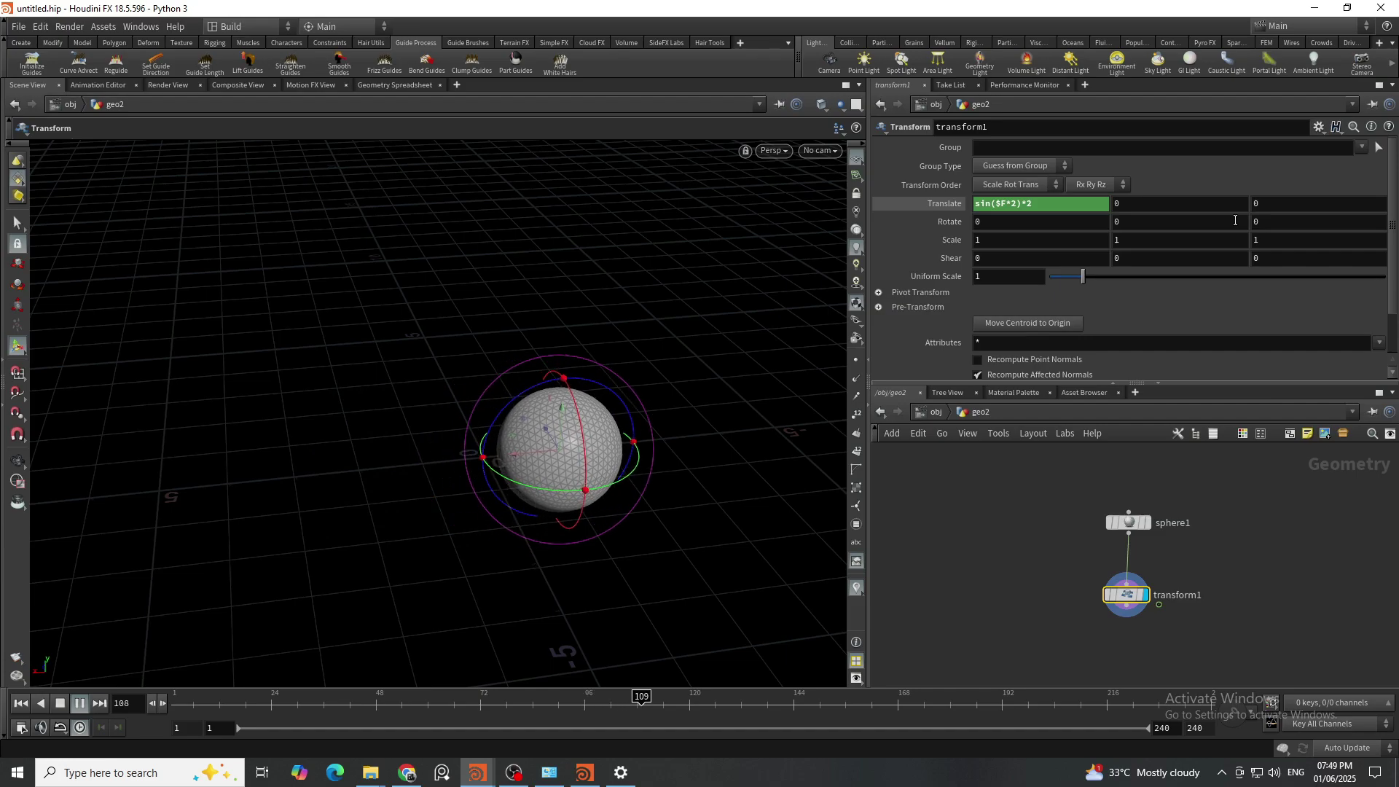
Step: Change the Transform node's X translation expression to sin($F*4)*5 for a faster, wider swing
{"action": "left_click", "coordinate": [1013, 207]}
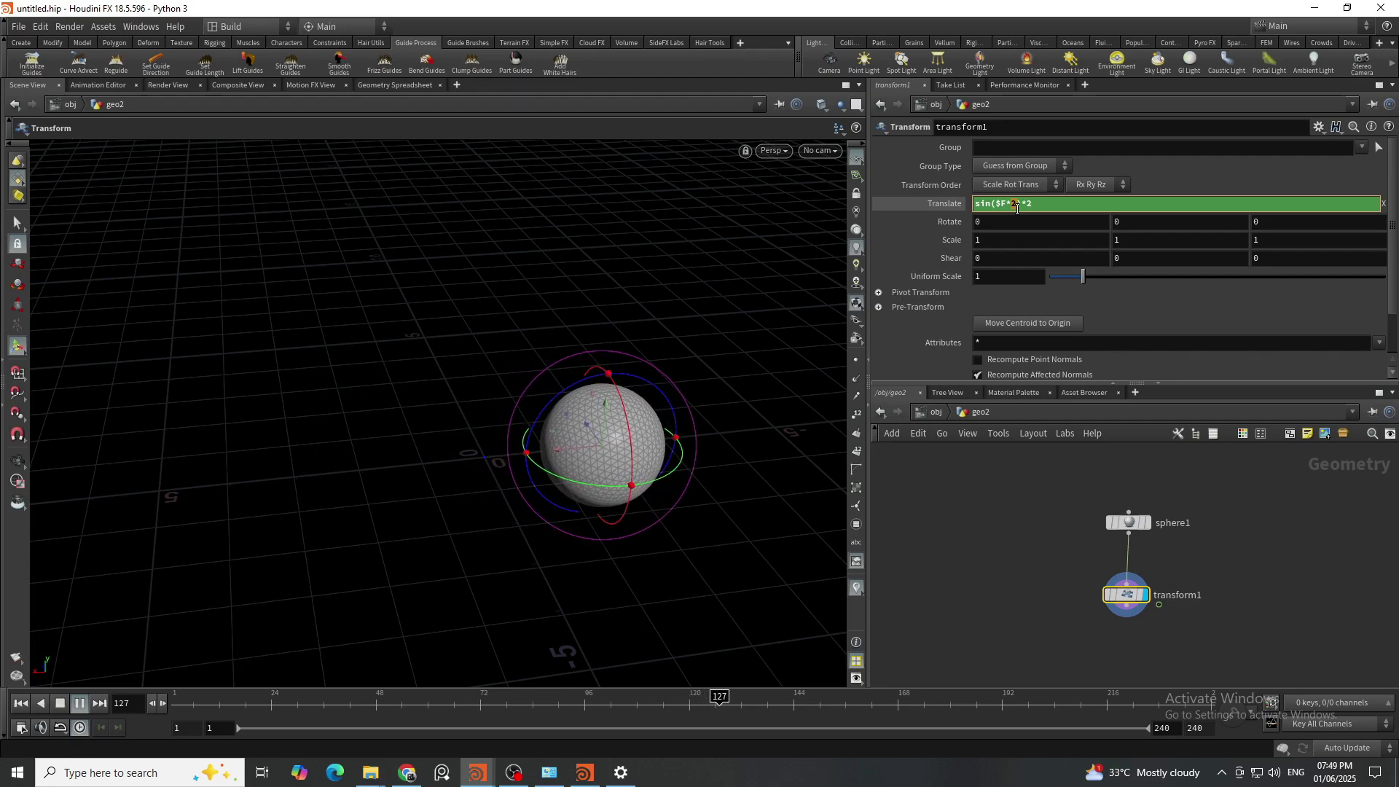
{"action": "type", "text": "4"}
{"action": "key", "text": "Return"}
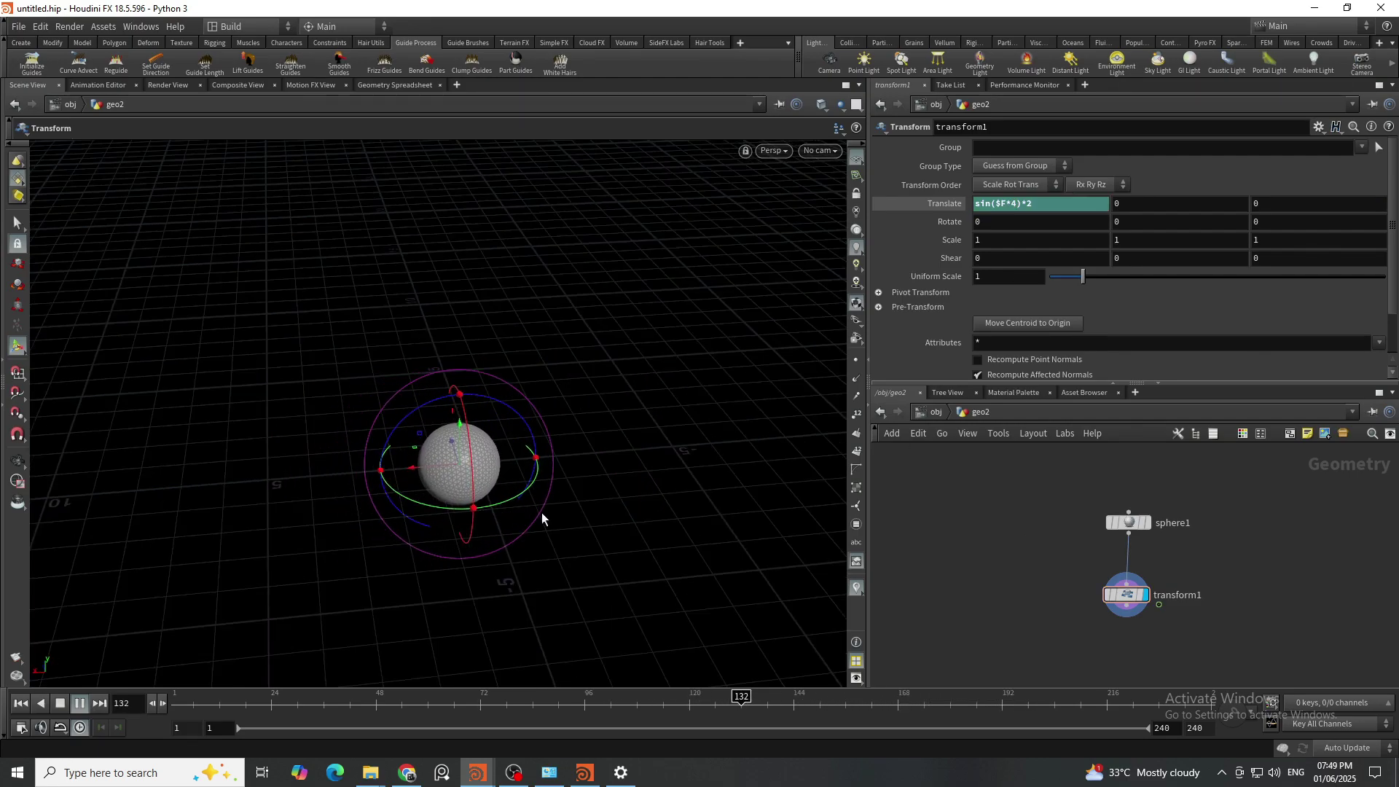
{"action": "left_click", "coordinate": [1042, 204]}
{"action": "key", "text": "BackSpace"}
{"action": "type", "text": "5"}
{"action": "key", "text": "Return"}
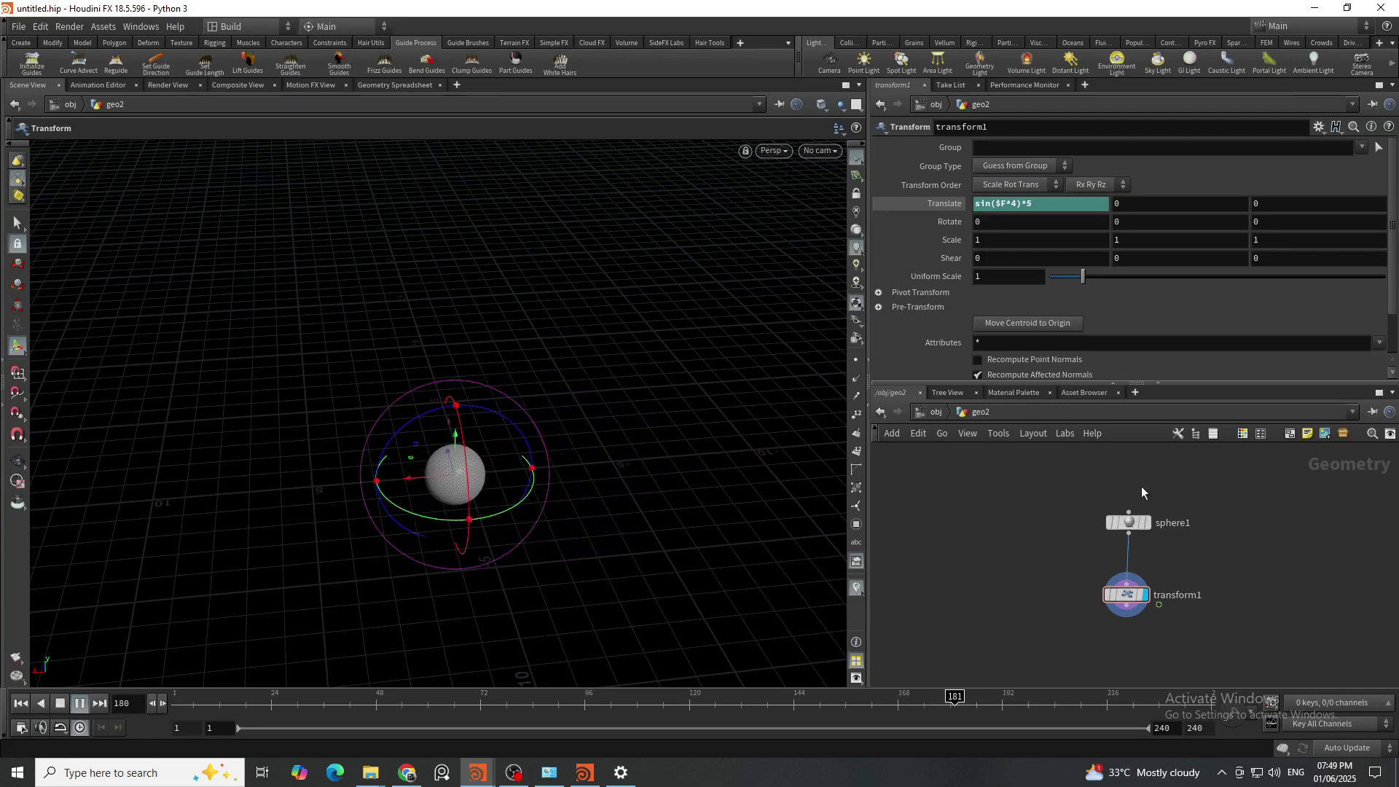
Step: Return to the object level and rename geo1 to static and geo2 to anim
{"action": "key", "text": "u"}
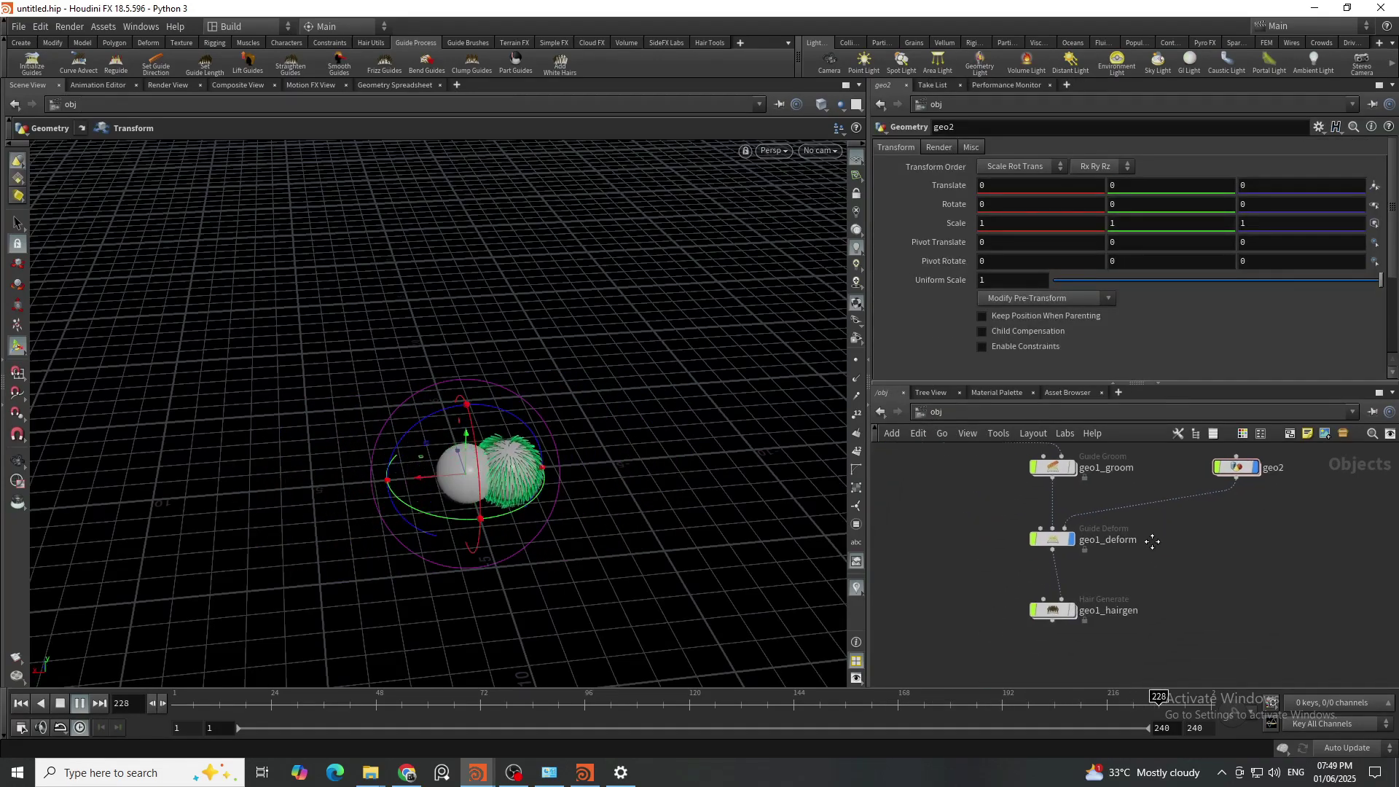
{"action": "scroll", "coordinate": [1118, 507], "scroll_direction": "up", "scroll_amount": 3}
{"action": "scroll", "coordinate": [1127, 594], "scroll_direction": "down", "scroll_amount": 3}
{"action": "middle_click_drag", "start_coordinate": [1125, 601], "coordinate": [1169, 630]}
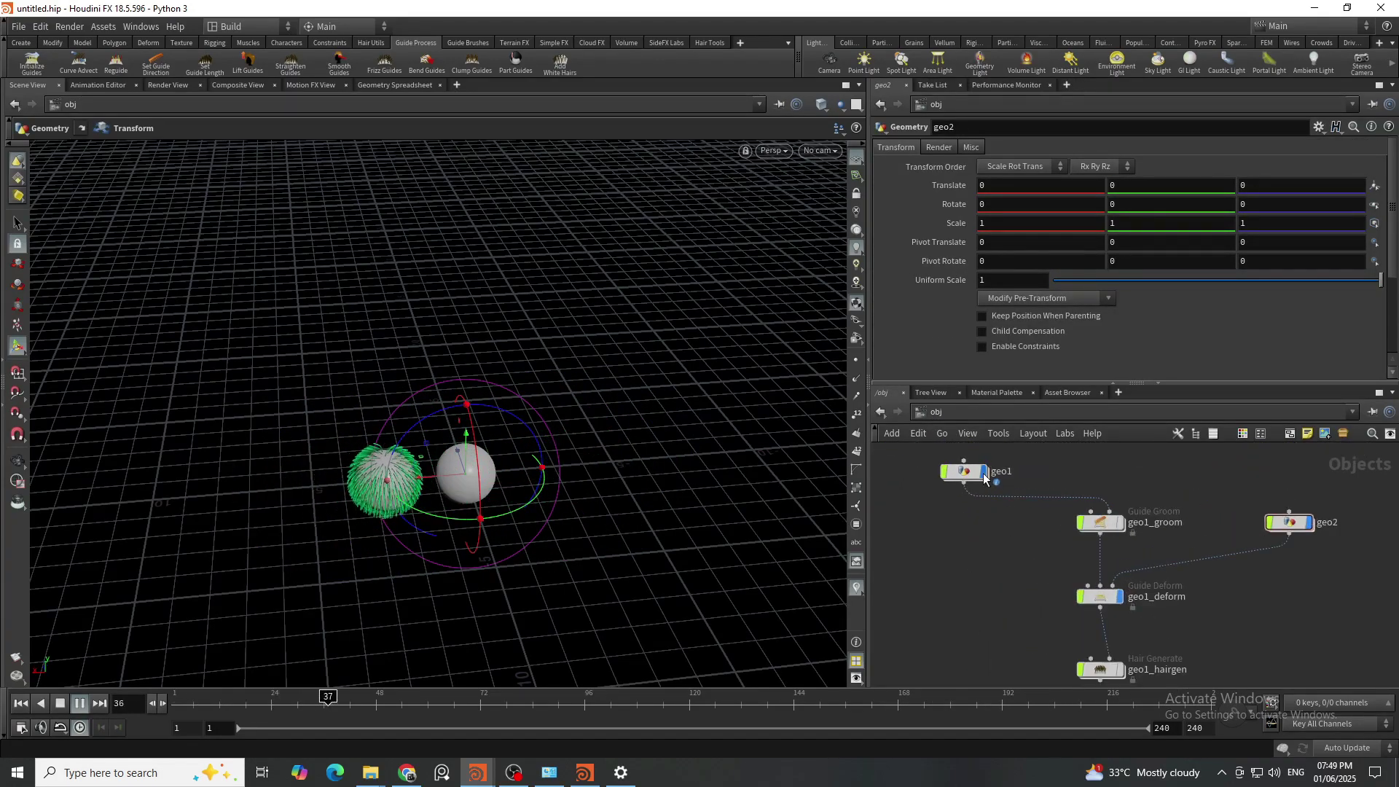
{"action": "double_click", "coordinate": [1003, 472]}
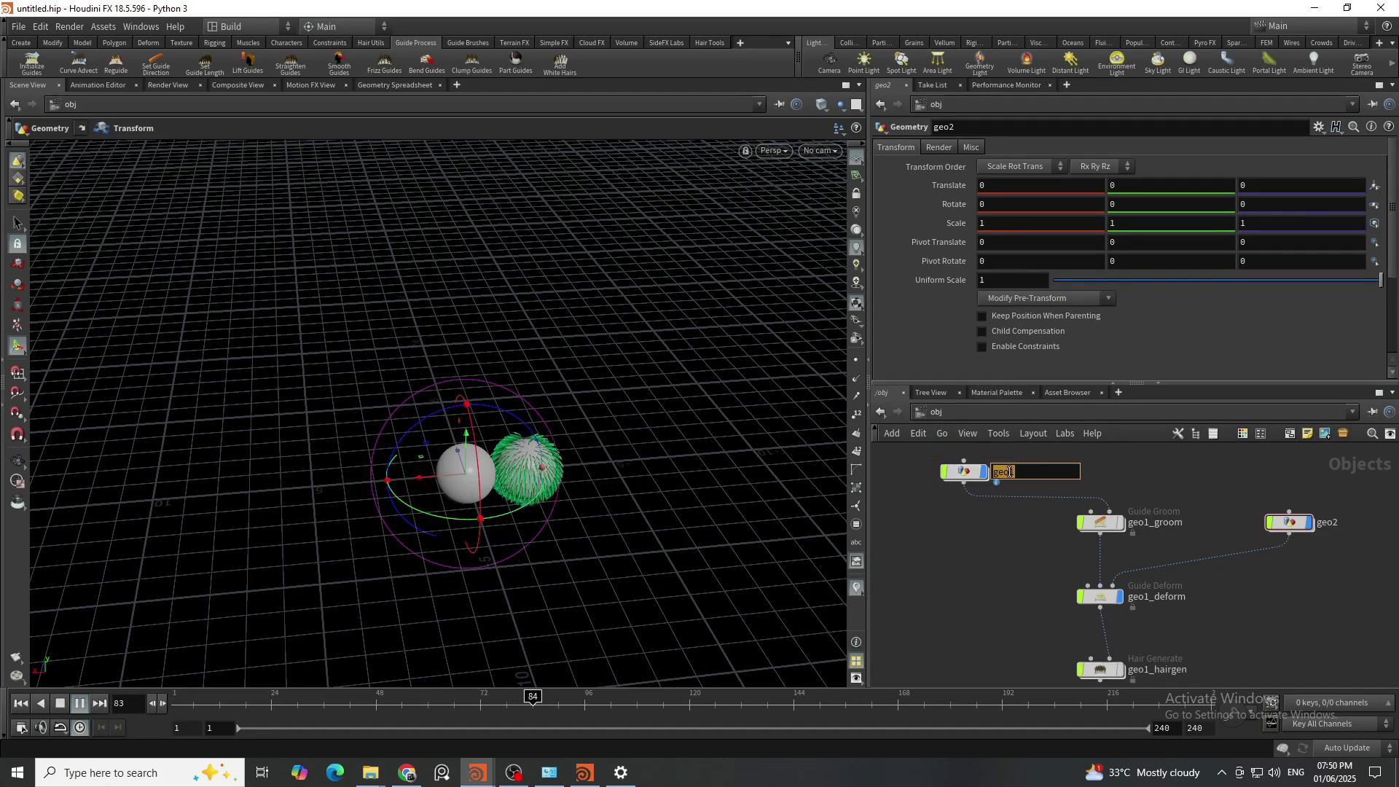
{"action": "type", "text": "static"}
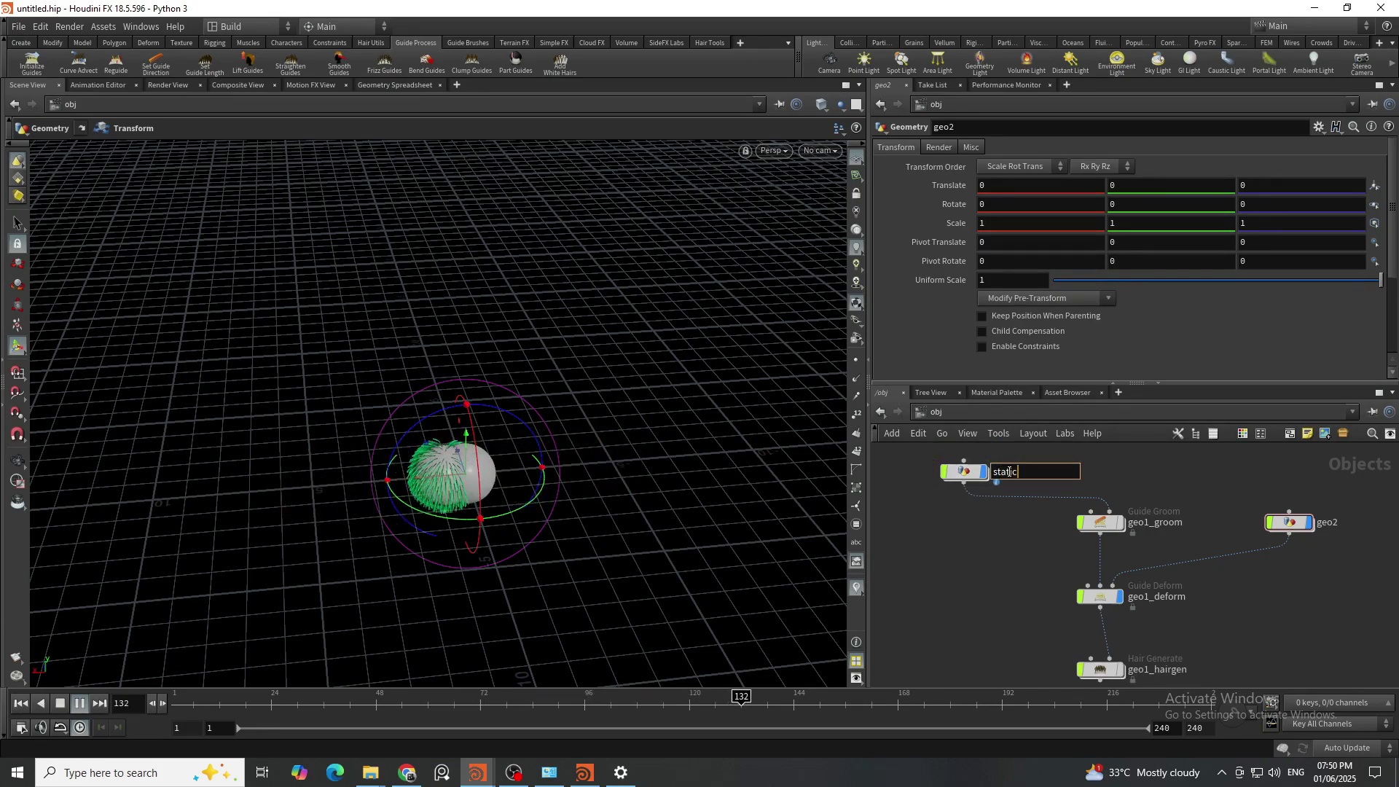
{"action": "key", "text": "Return"}
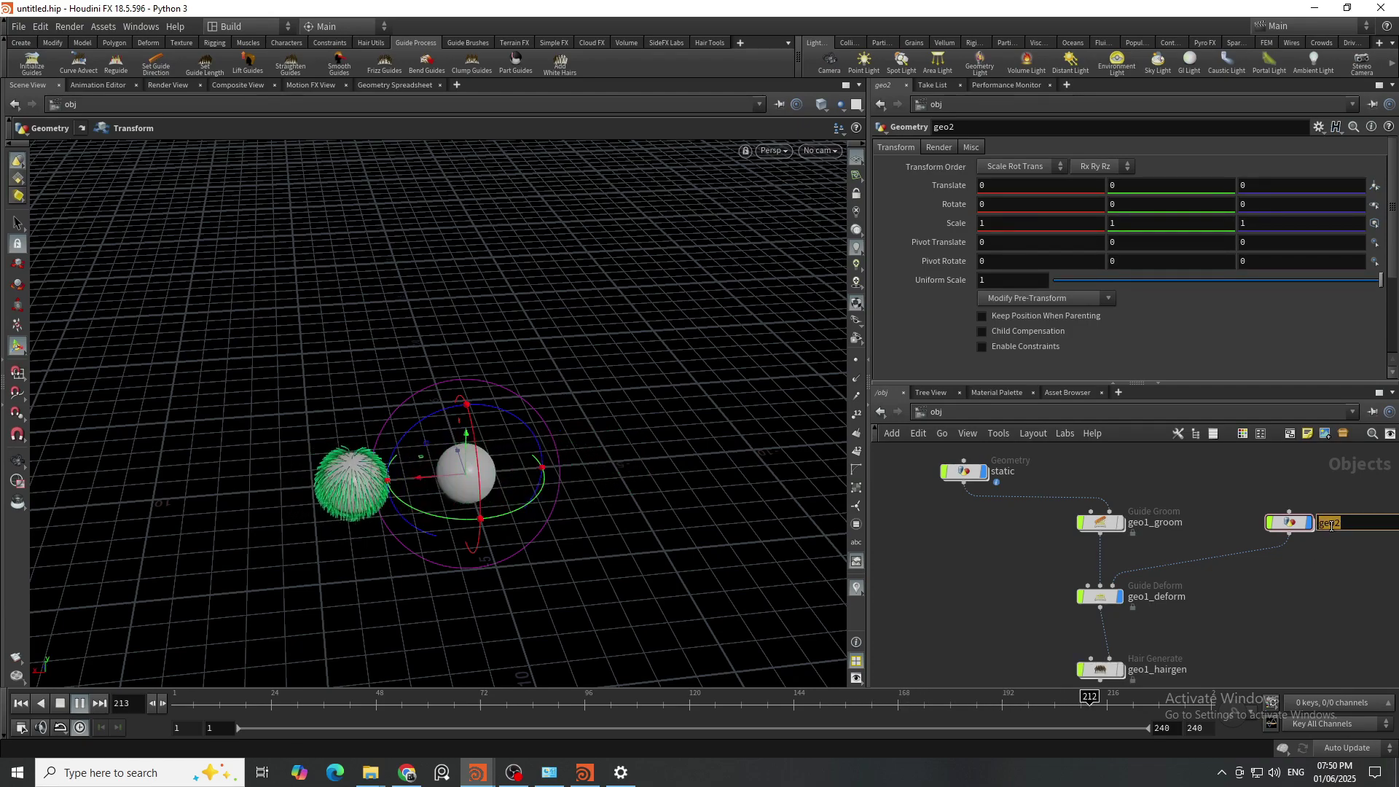
{"action": "double_click", "coordinate": [1327, 523]}
{"action": "type", "text": "anim"}
{"action": "key", "text": "Return"}
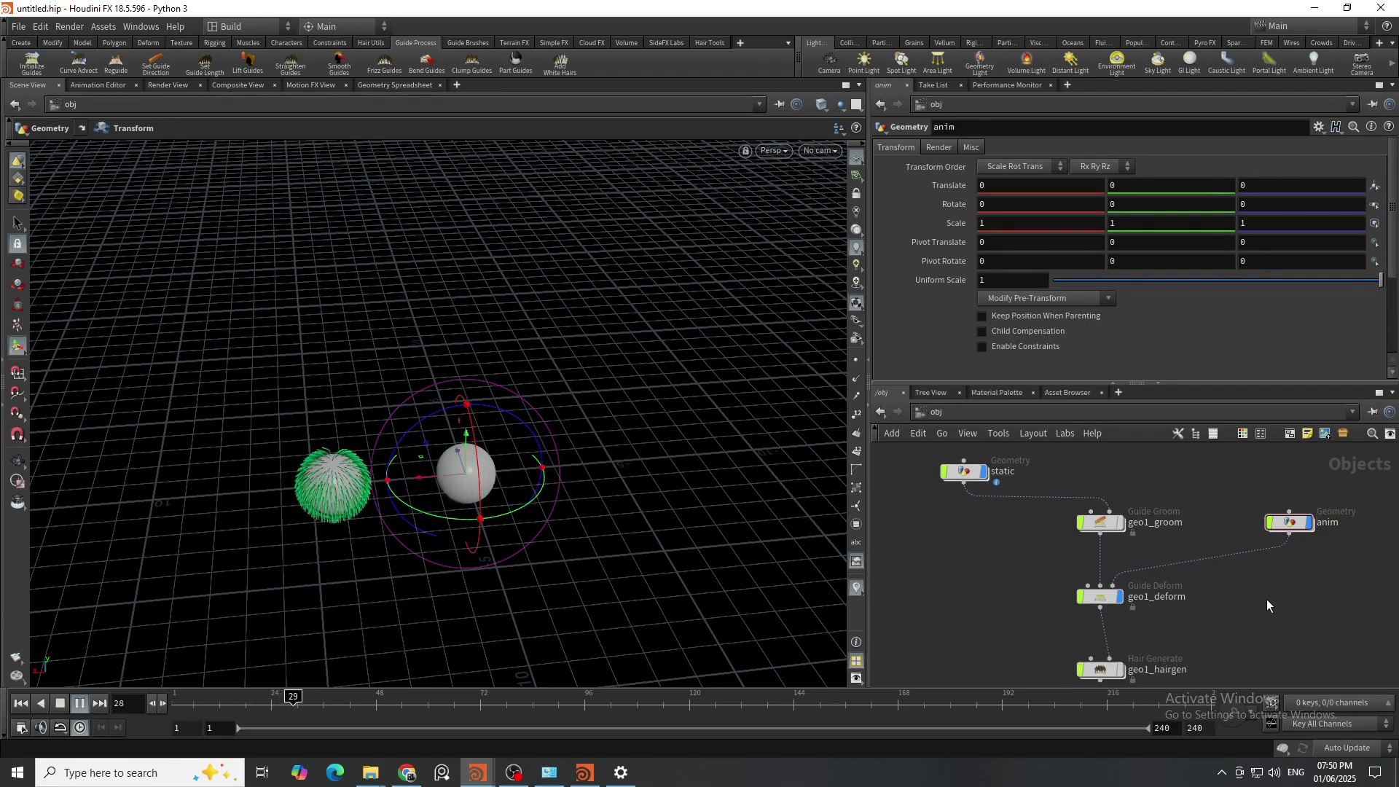
Step: Turn off the display of the static object and inspect how the guides follow the moving sphere
{"action": "scroll", "coordinate": [1266, 599], "scroll_direction": "up", "scroll_amount": 2}
{"action": "scroll", "coordinate": [1193, 575], "scroll_direction": "down", "scroll_amount": 2}
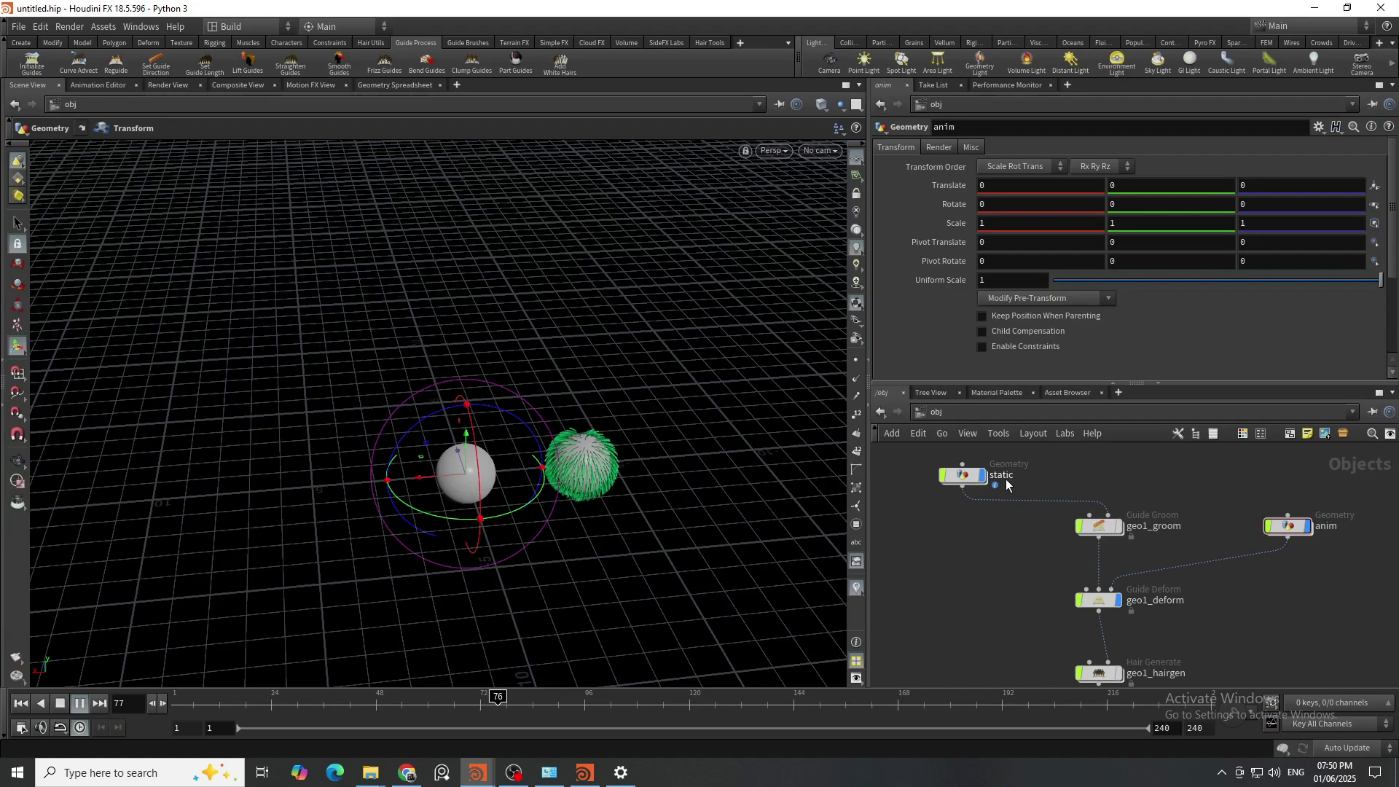
{"action": "key", "text": "Escape"}
{"action": "left_click_drag", "start_coordinate": [820, 580], "coordinate": [490, 470]}
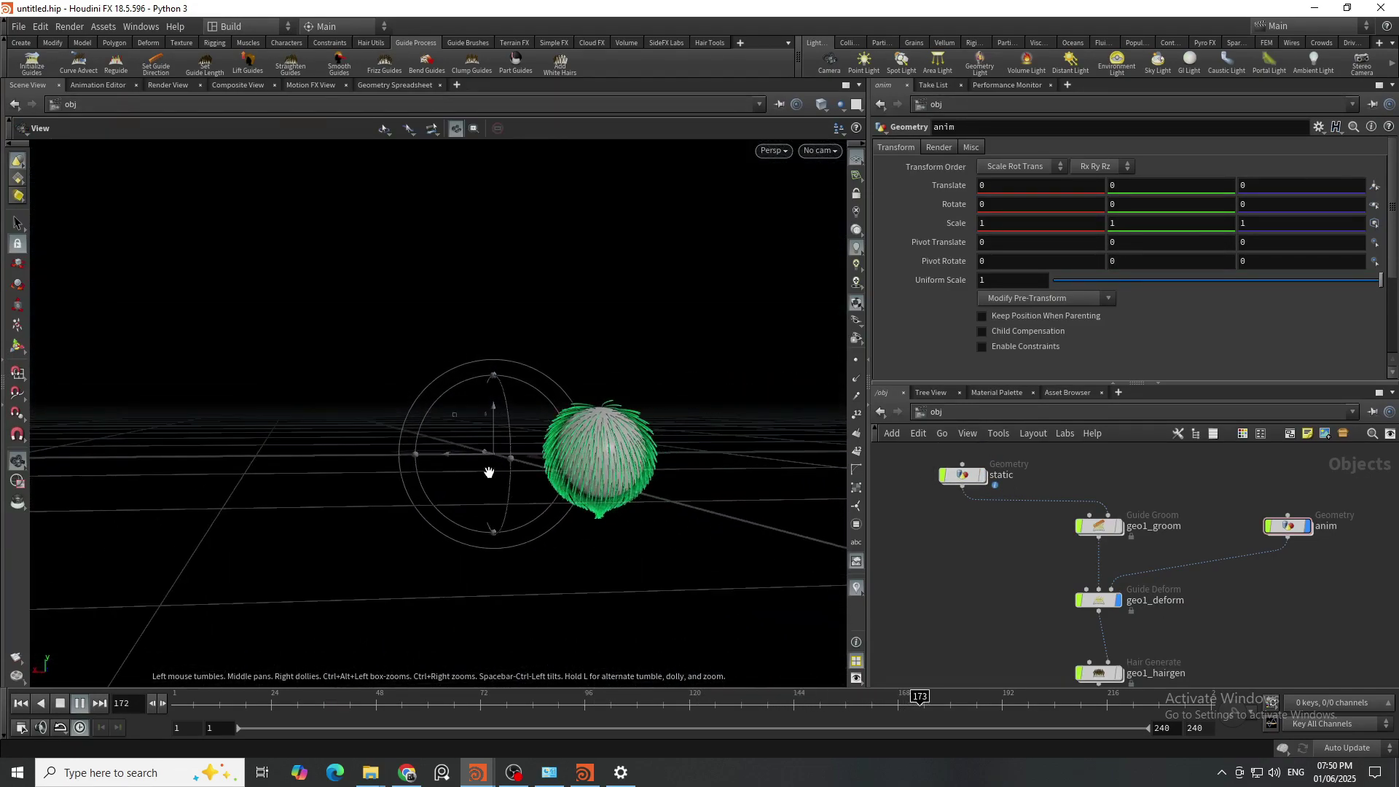
{"action": "key", "text": "t"}
{"action": "left_click_drag", "start_coordinate": [322, 490], "coordinate": [477, 515], "text": "alt"}
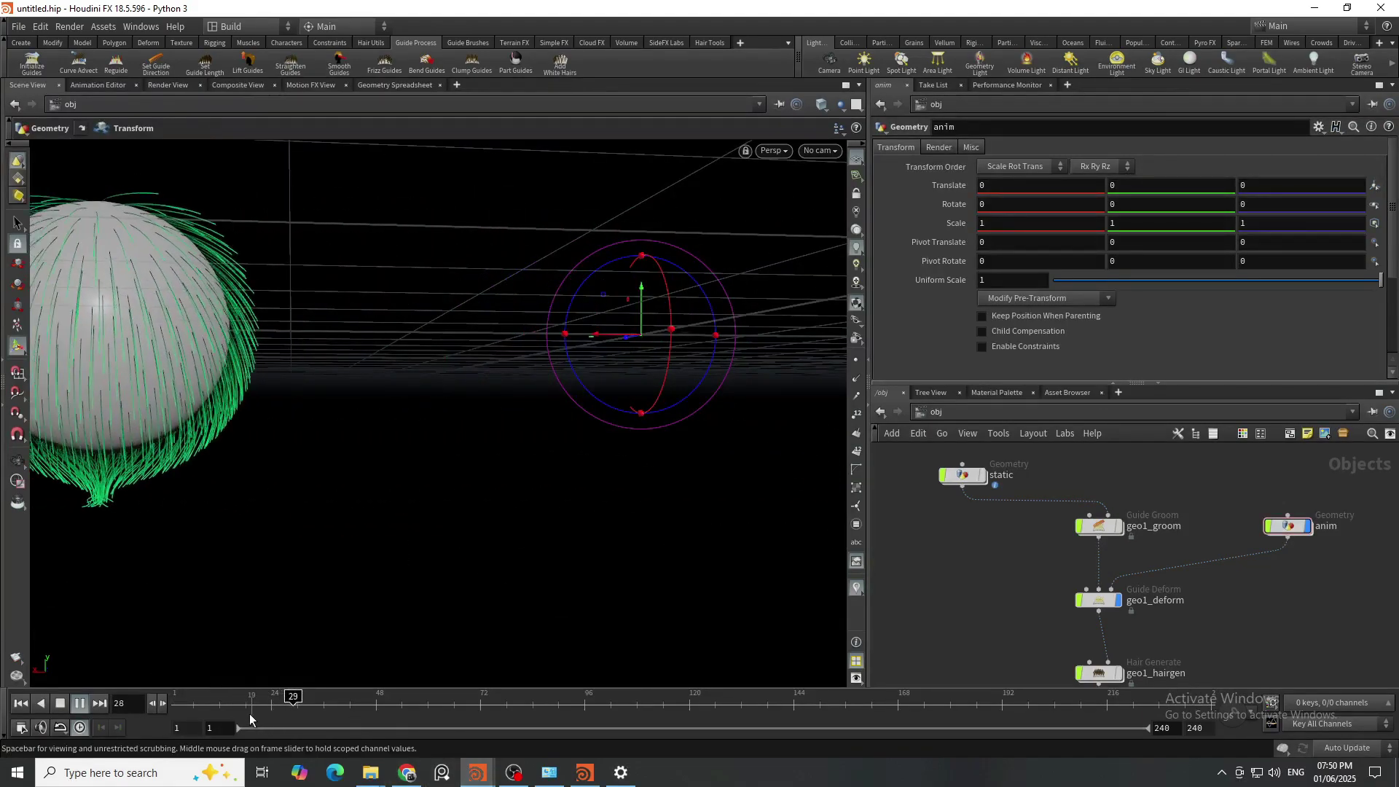
Step: Stop playback, scrub the timeline to frame 39 and frame the furred sphere
{"action": "left_click", "coordinate": [455, 705]}
{"action": "left_click_drag", "start_coordinate": [462, 707], "coordinate": [340, 710]}
{"action": "key", "text": "Escape"}
{"action": "left_click_drag", "start_coordinate": [418, 492], "coordinate": [415, 487]}
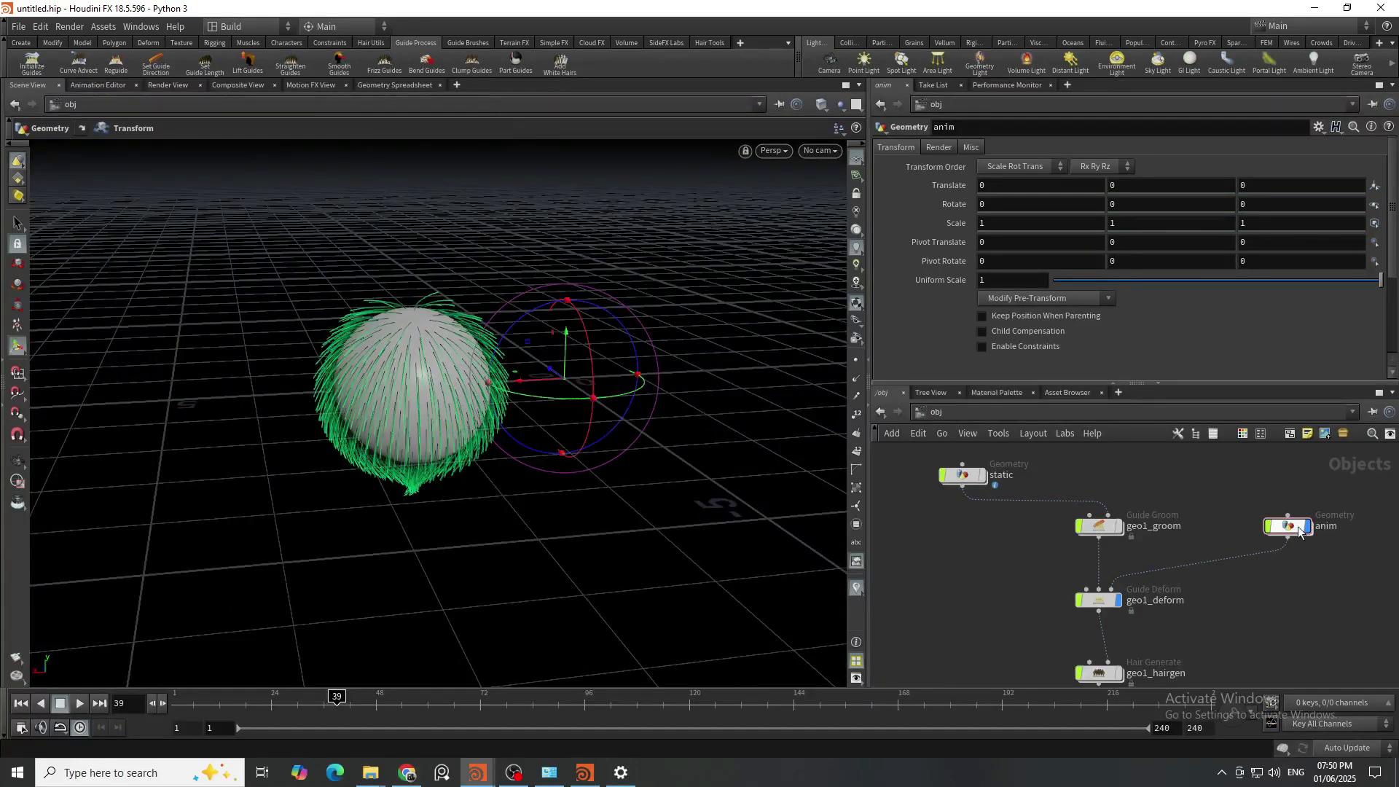
Step: Hide the geo1_deform guides and display the generated hair from geo1_hairgen
{"action": "middle_click_drag", "start_coordinate": [1128, 617], "coordinate": [1114, 536]}
{"action": "left_click", "coordinate": [1104, 519]}
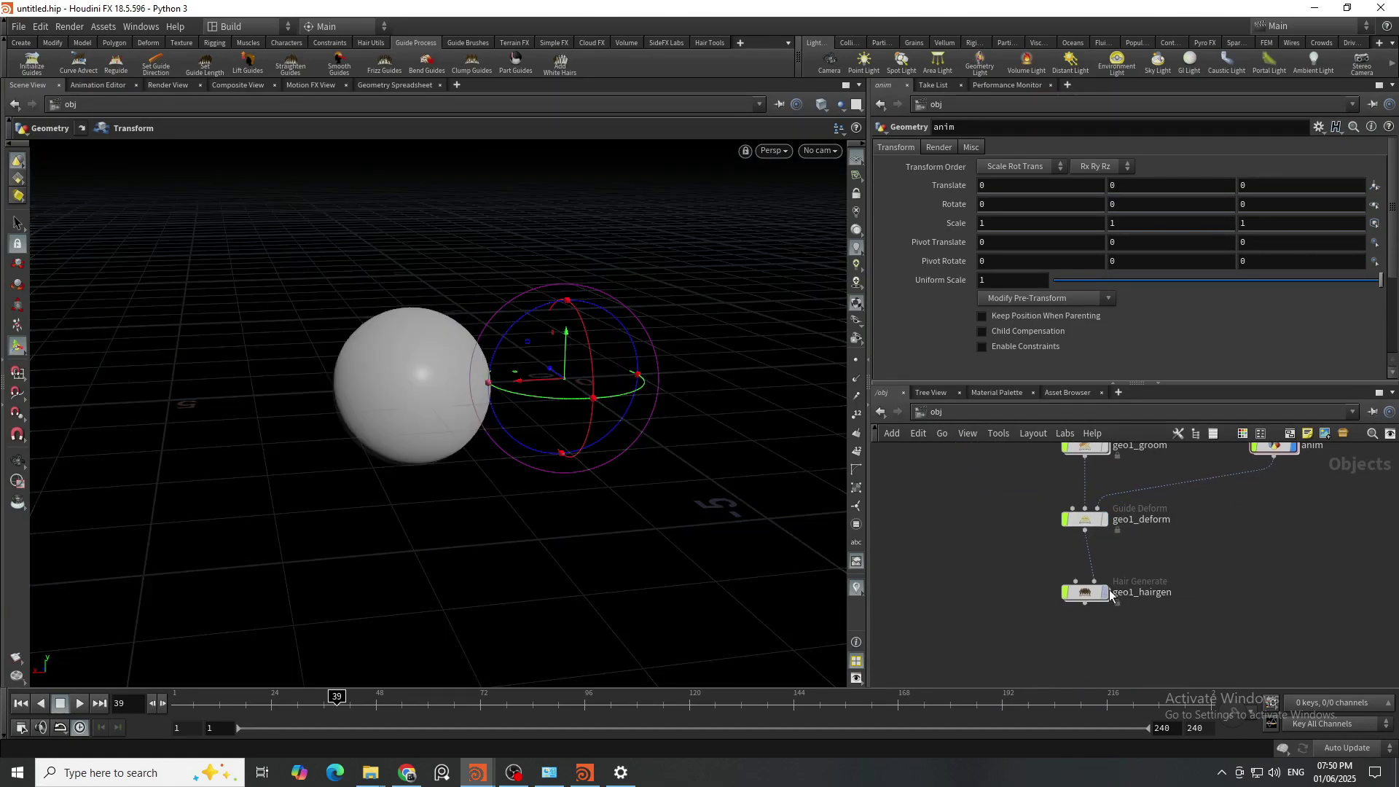
{"action": "scroll", "coordinate": [1091, 607], "scroll_direction": "up", "scroll_amount": 2}
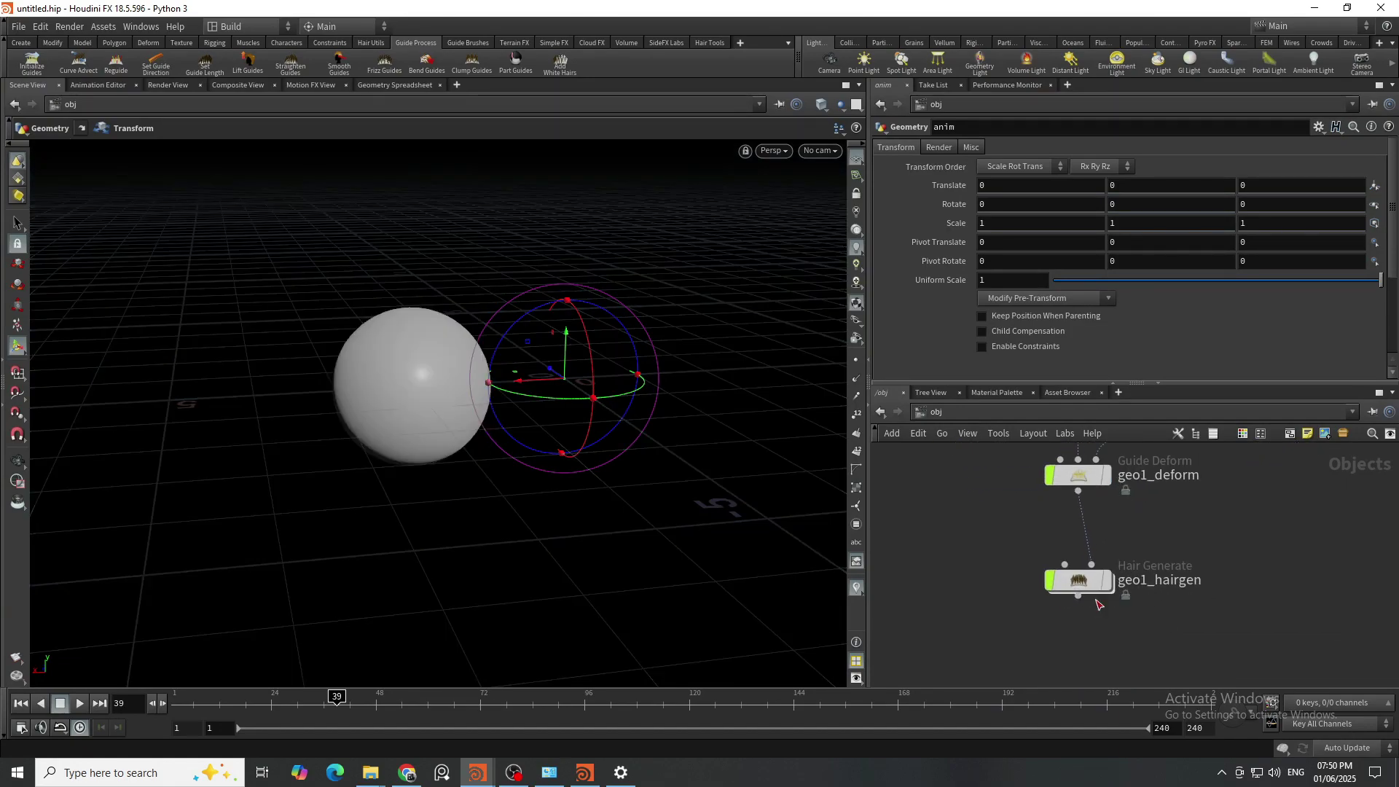
{"action": "left_click", "coordinate": [1105, 581]}
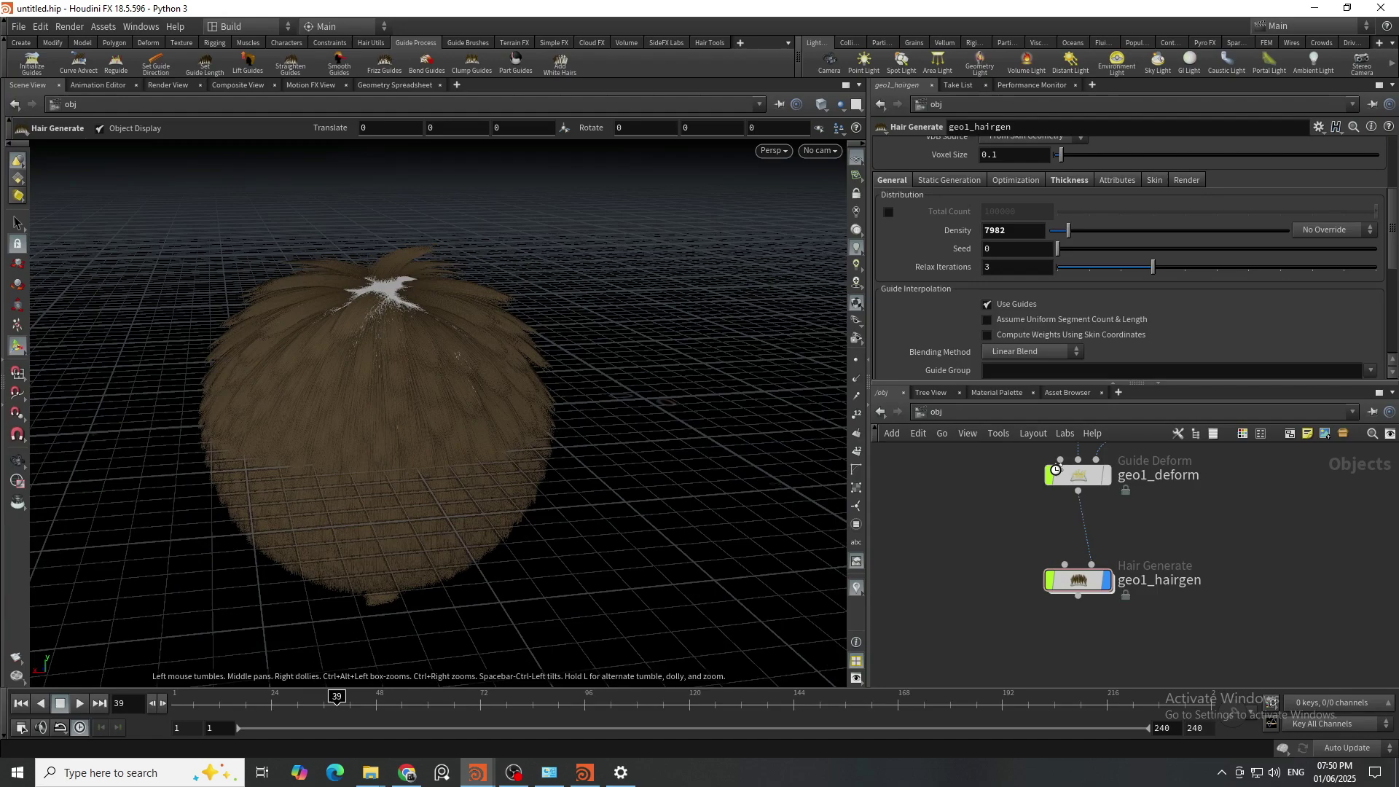
{"action": "left_click_drag", "start_coordinate": [1164, 575], "coordinate": [1023, 623]}
{"action": "left_click", "coordinate": [1189, 547]}
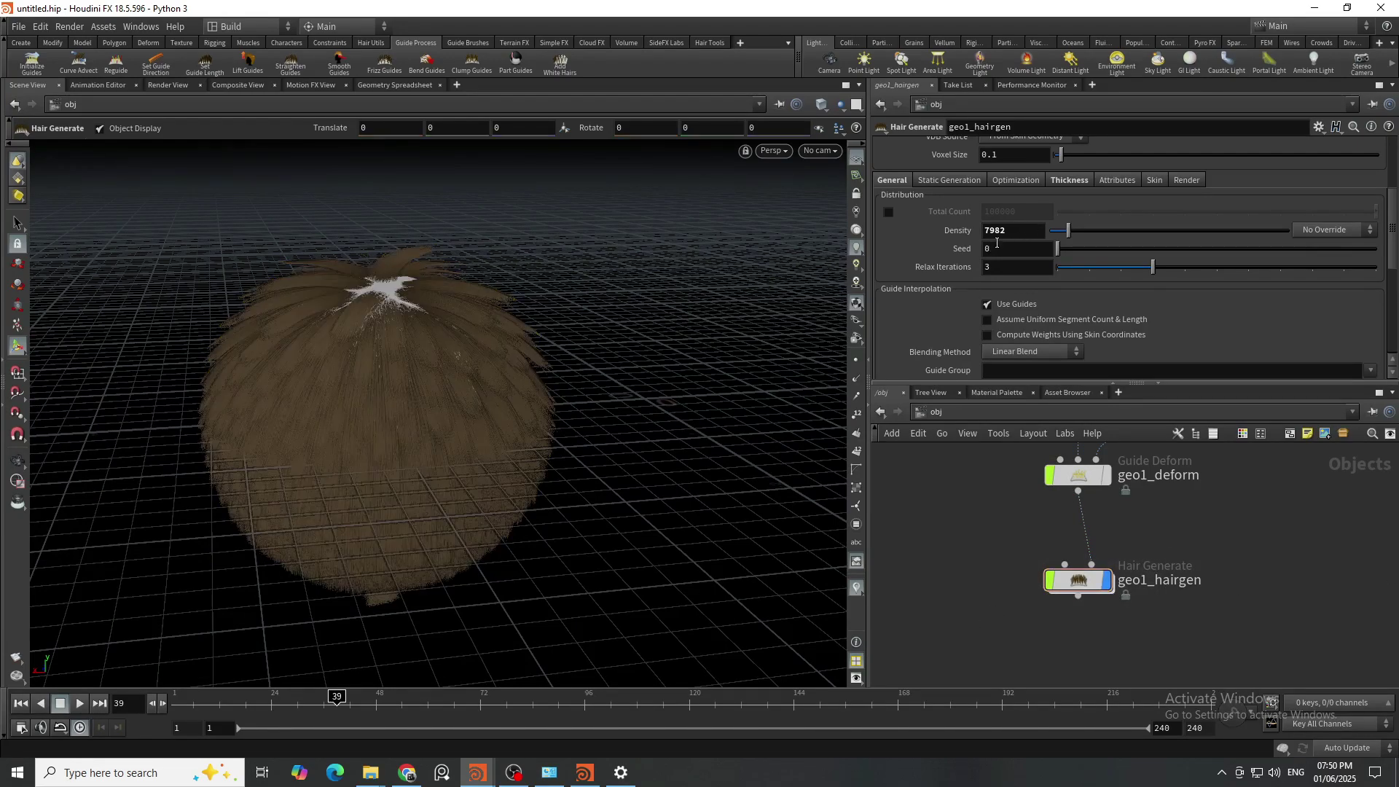
Step: Set the hair Density of geo1_hairgen to 1000
{"action": "left_click", "coordinate": [1017, 232]}
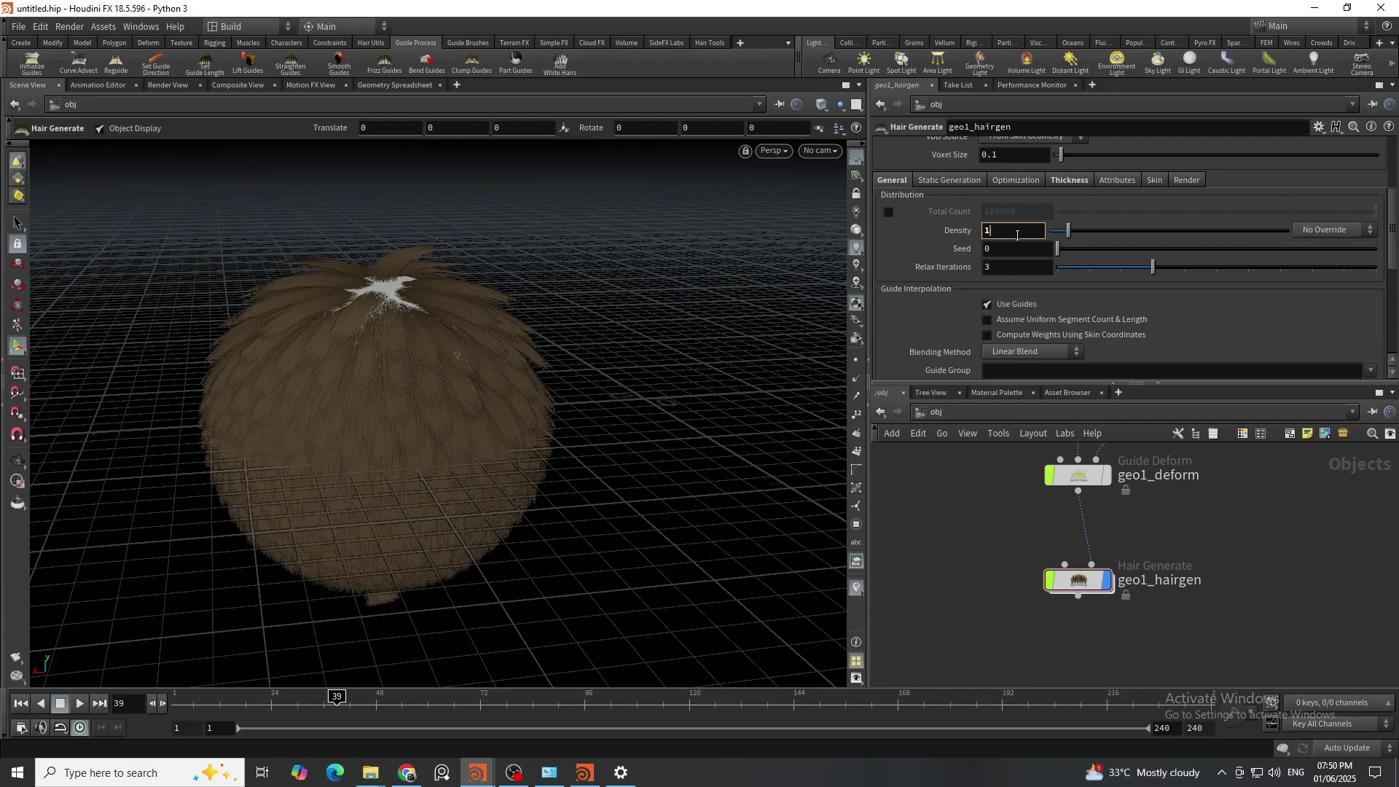
{"action": "type", "text": "1000"}
{"action": "key", "text": "Return"}
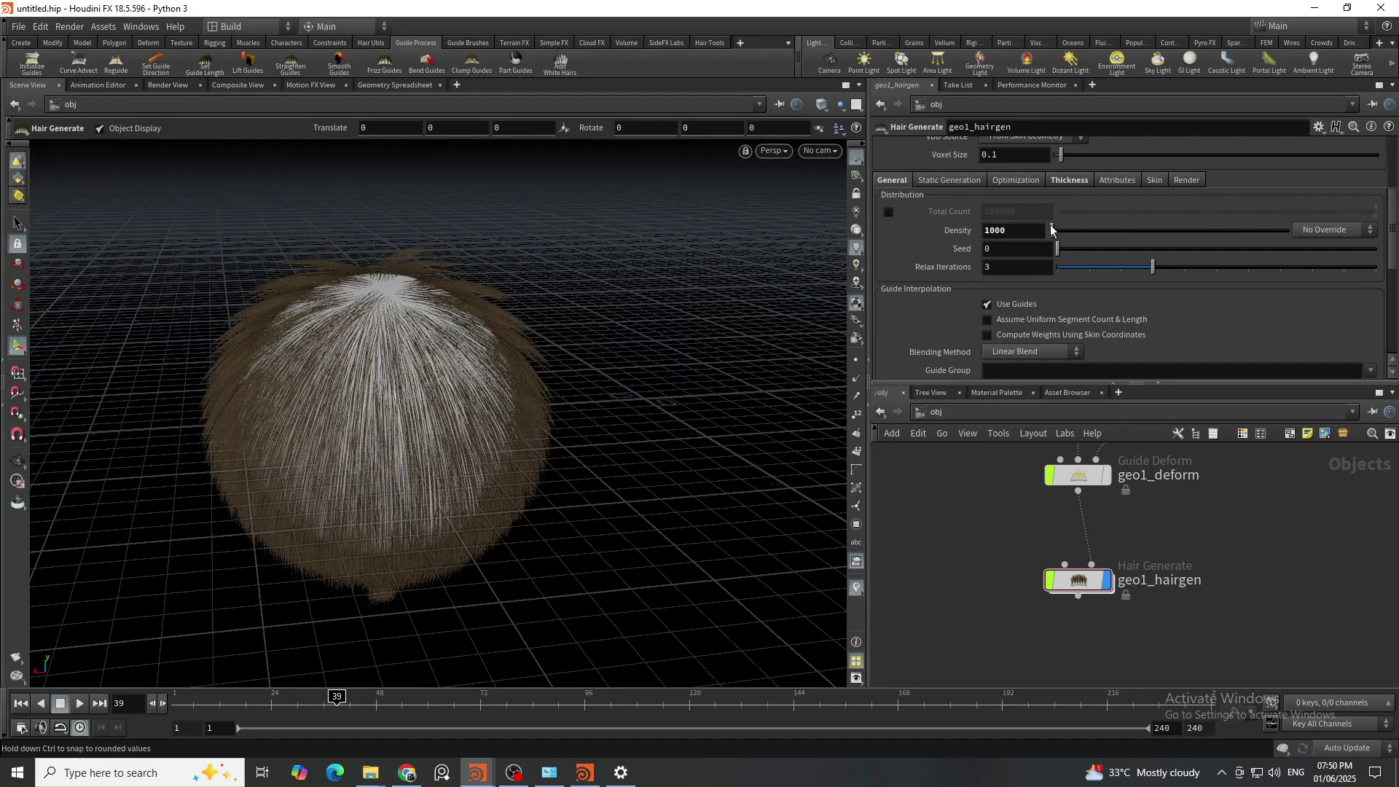
Step: Set the guide interpolation Influence Radius of geo1_hairgen to 0.05
{"action": "key", "text": "Escape"}
{"action": "right_click_drag", "start_coordinate": [317, 323], "coordinate": [381, 386], "text": "alt"}
{"action": "left_click_drag", "start_coordinate": [381, 386], "coordinate": [386, 401], "text": "alt"}
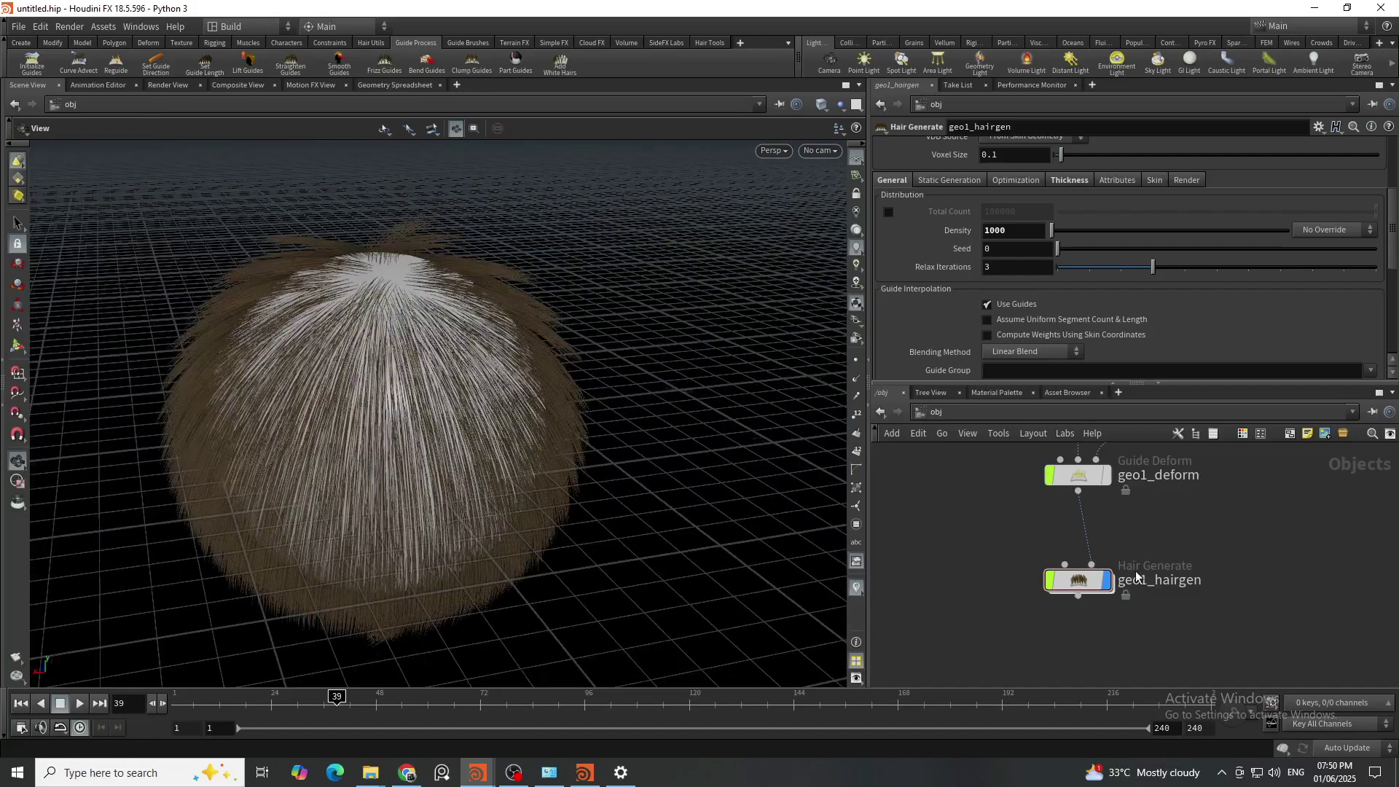
{"action": "scroll", "coordinate": [1074, 280], "scroll_direction": "down", "scroll_amount": 3}
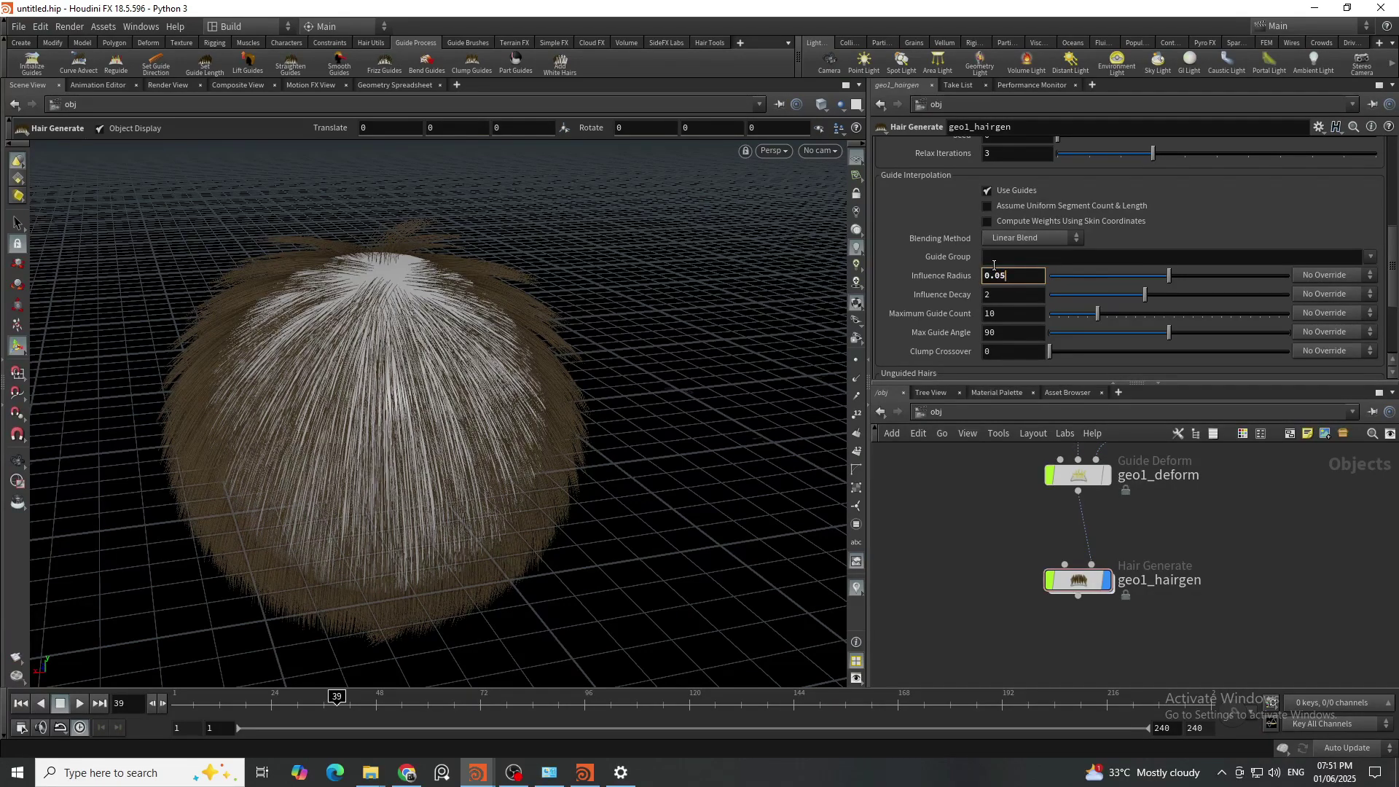
{"action": "key", "text": "Return"}
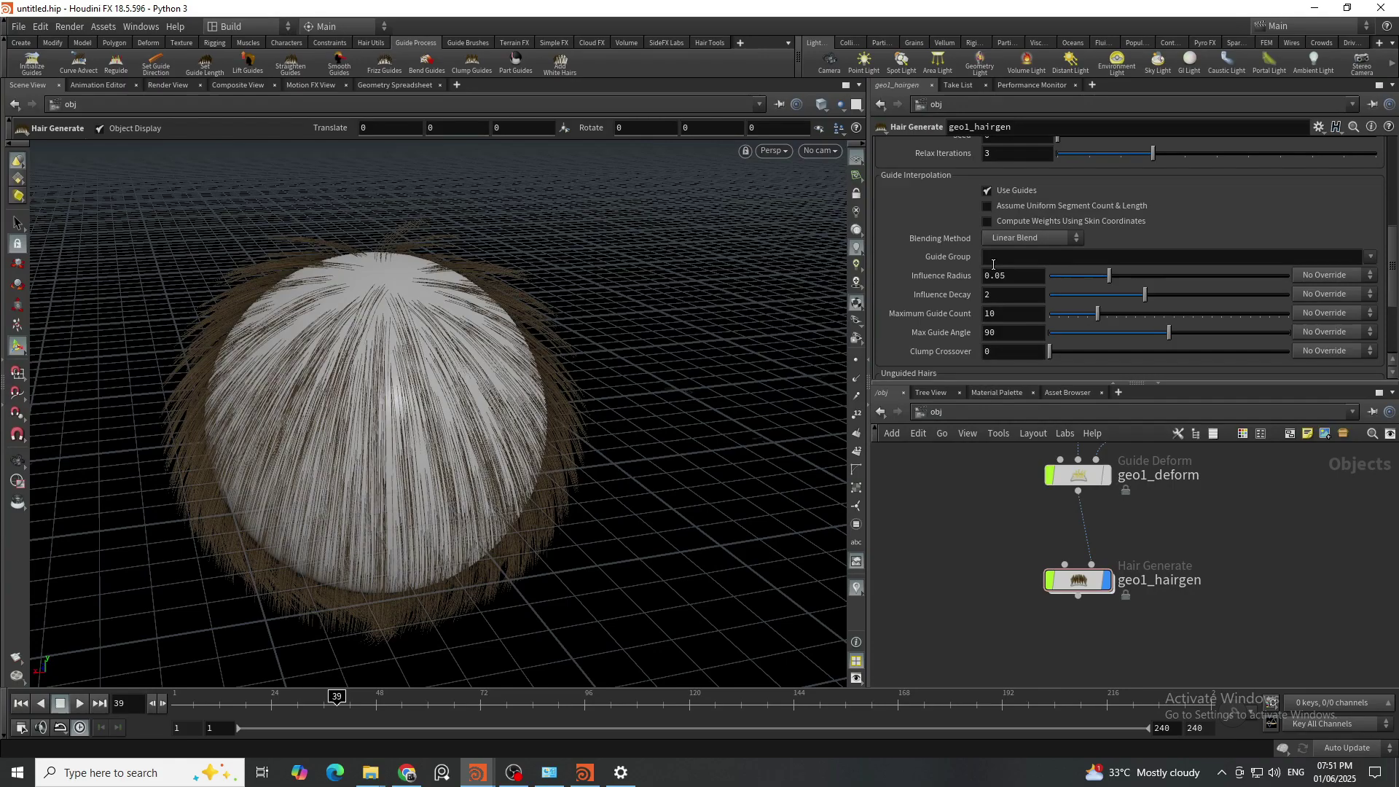
Step: Display the geo1_deform guides together with the hair and set geo1_hairgen's Influence Radius to 0.07
{"action": "left_click", "coordinate": [1106, 475]}
{"action": "key", "text": "Escape"}
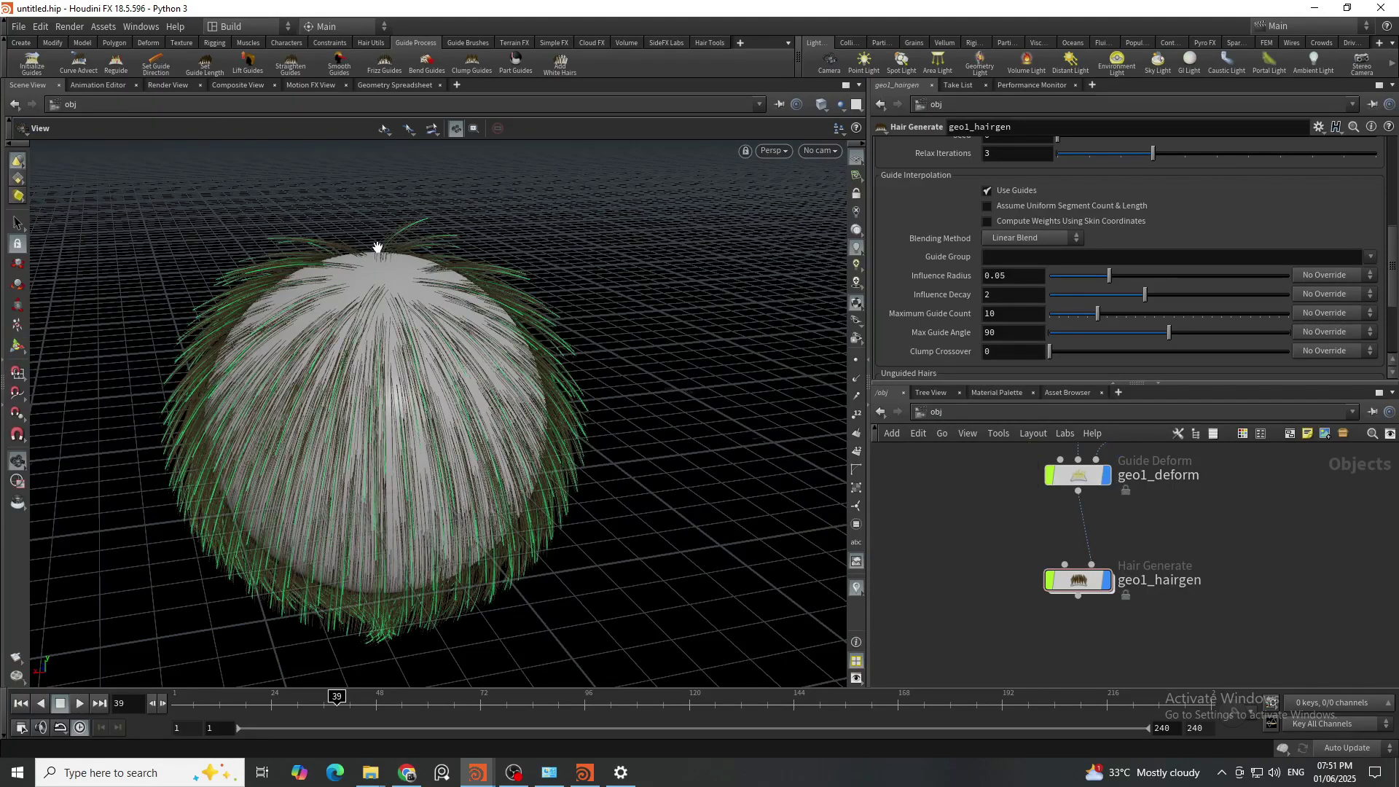
{"action": "scroll", "coordinate": [440, 262], "scroll_direction": "up", "scroll_amount": 5}
{"action": "left_click_drag", "start_coordinate": [440, 262], "coordinate": [461, 345]}
{"action": "scroll", "coordinate": [504, 301], "scroll_direction": "up", "scroll_amount": 5}
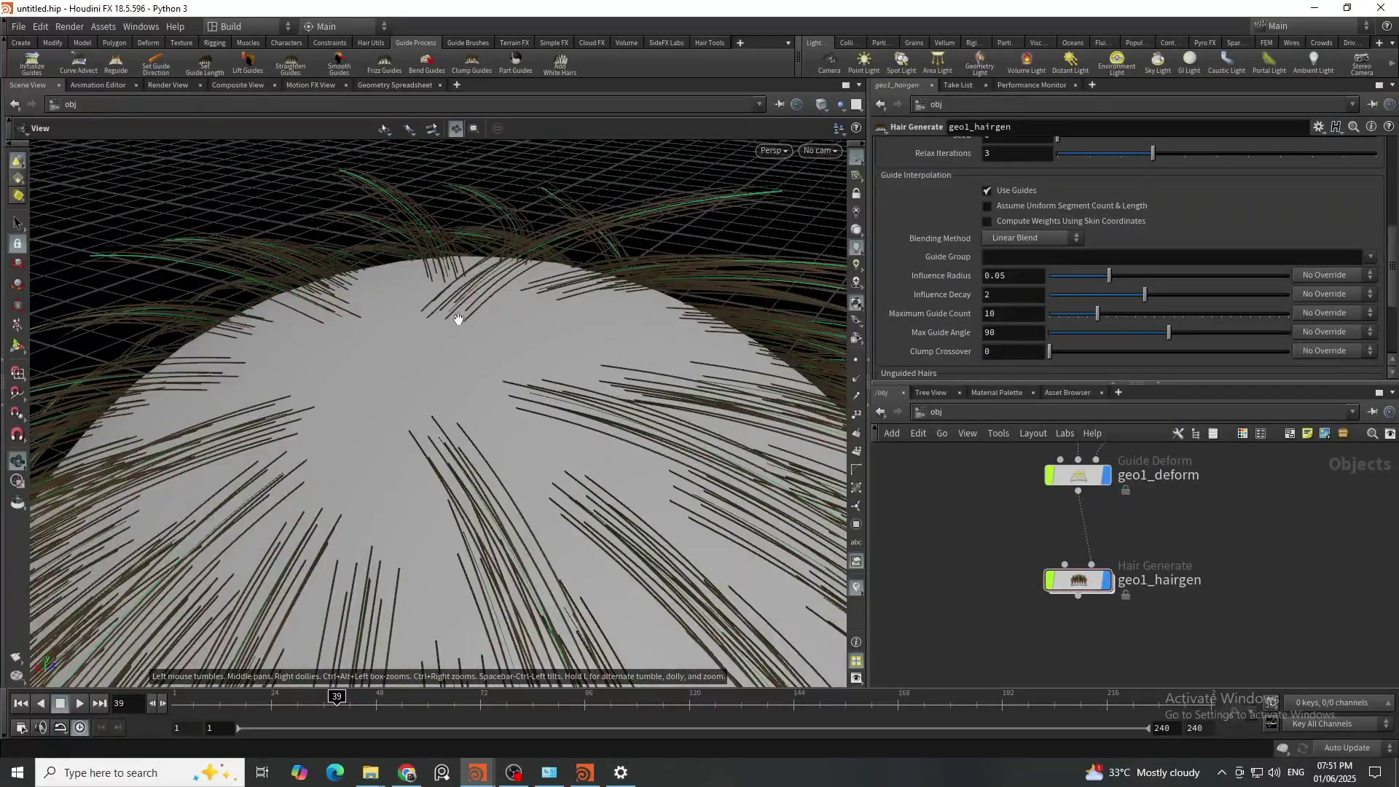
{"action": "left_click_drag", "start_coordinate": [473, 354], "coordinate": [445, 358]}
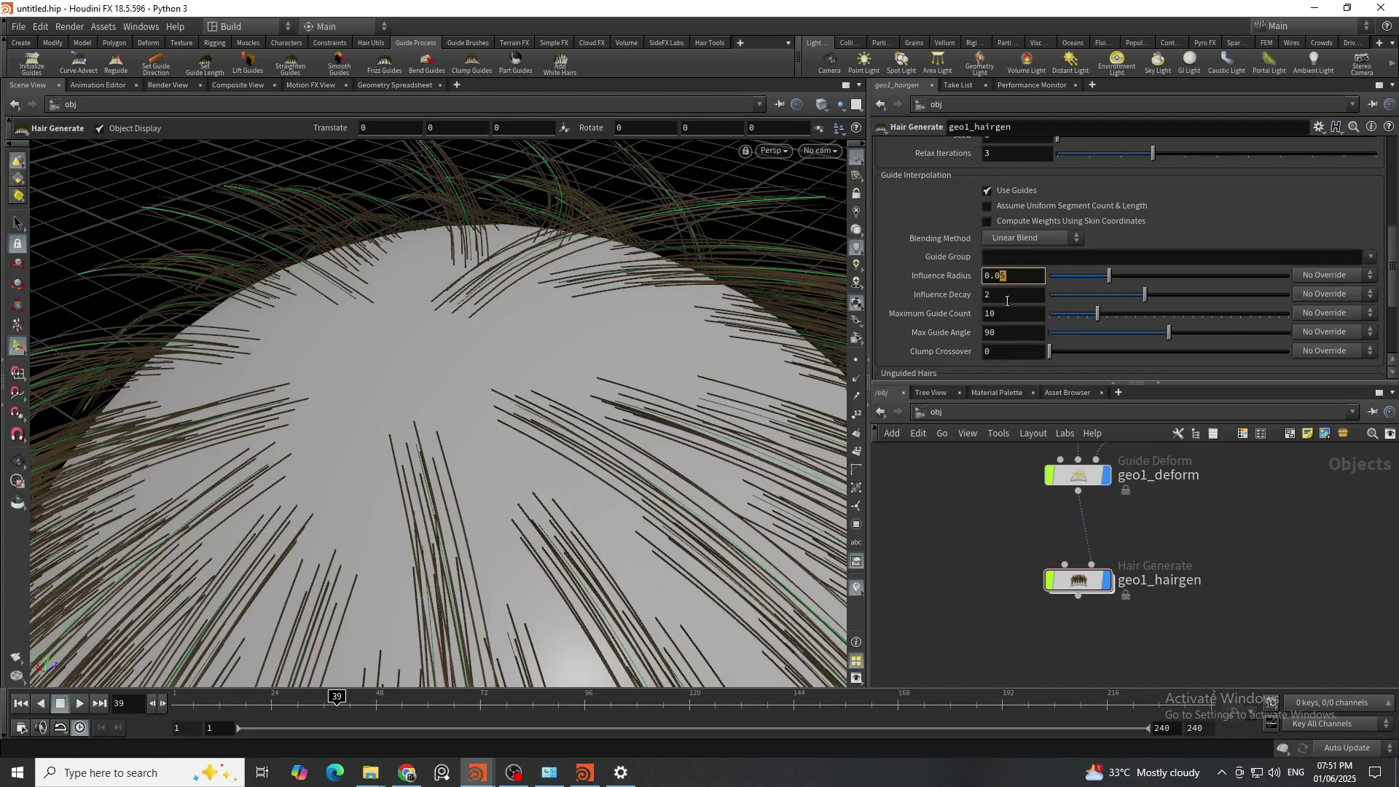
{"action": "key", "text": "Return"}
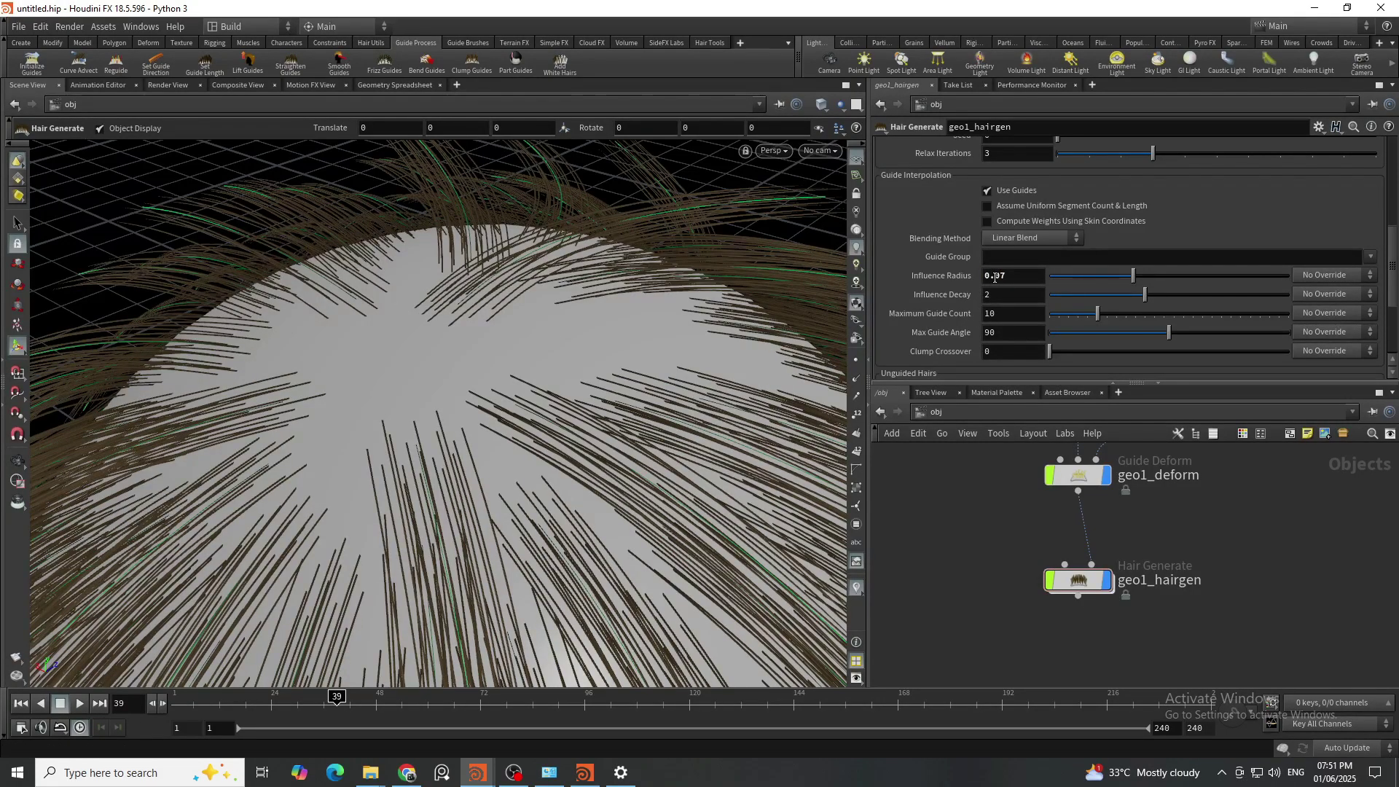
Step: Set geo1_hairgen's guide interpolation Influence Radius to 0.1 and its hair Density to 2000
{"action": "key", "text": "Return"}
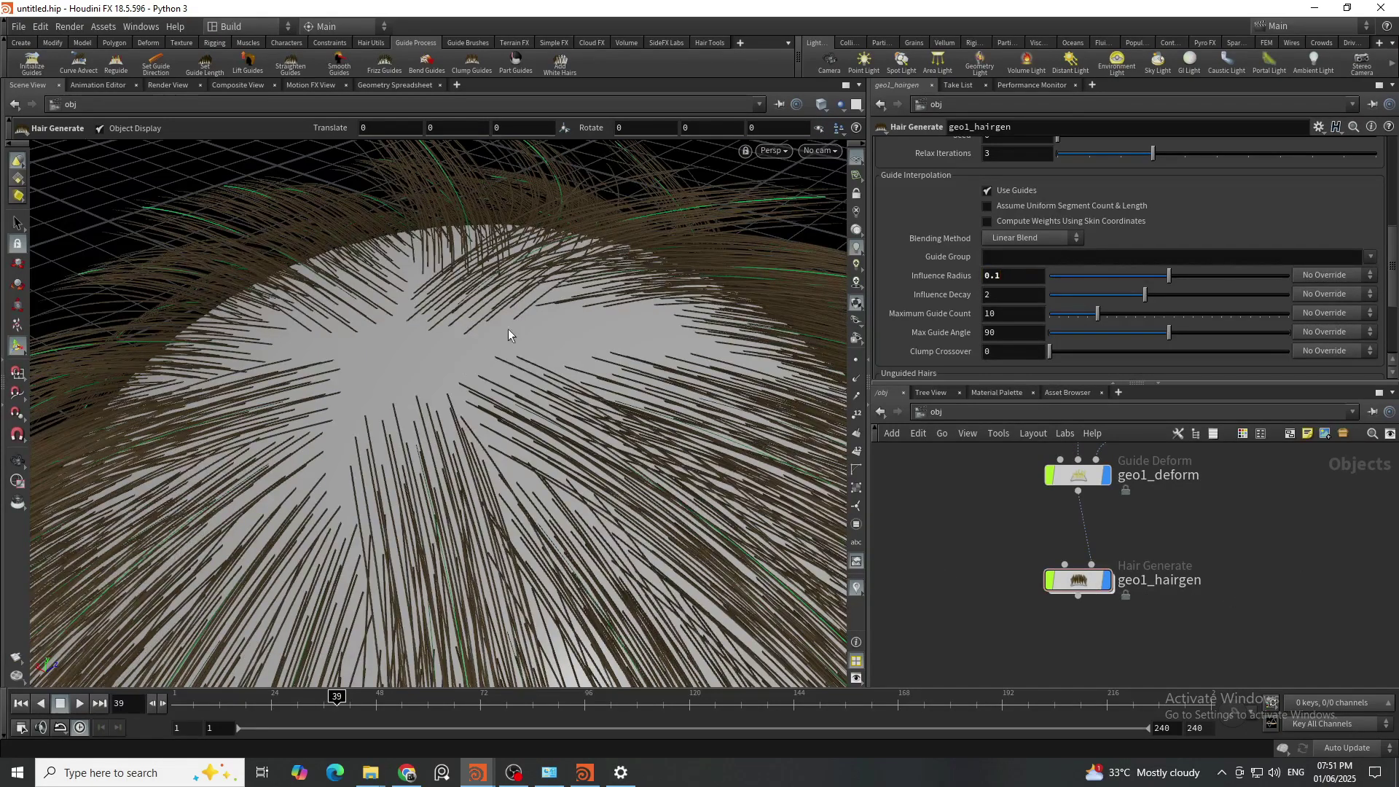
{"action": "scroll", "coordinate": [1057, 317], "scroll_direction": "up", "scroll_amount": 3}
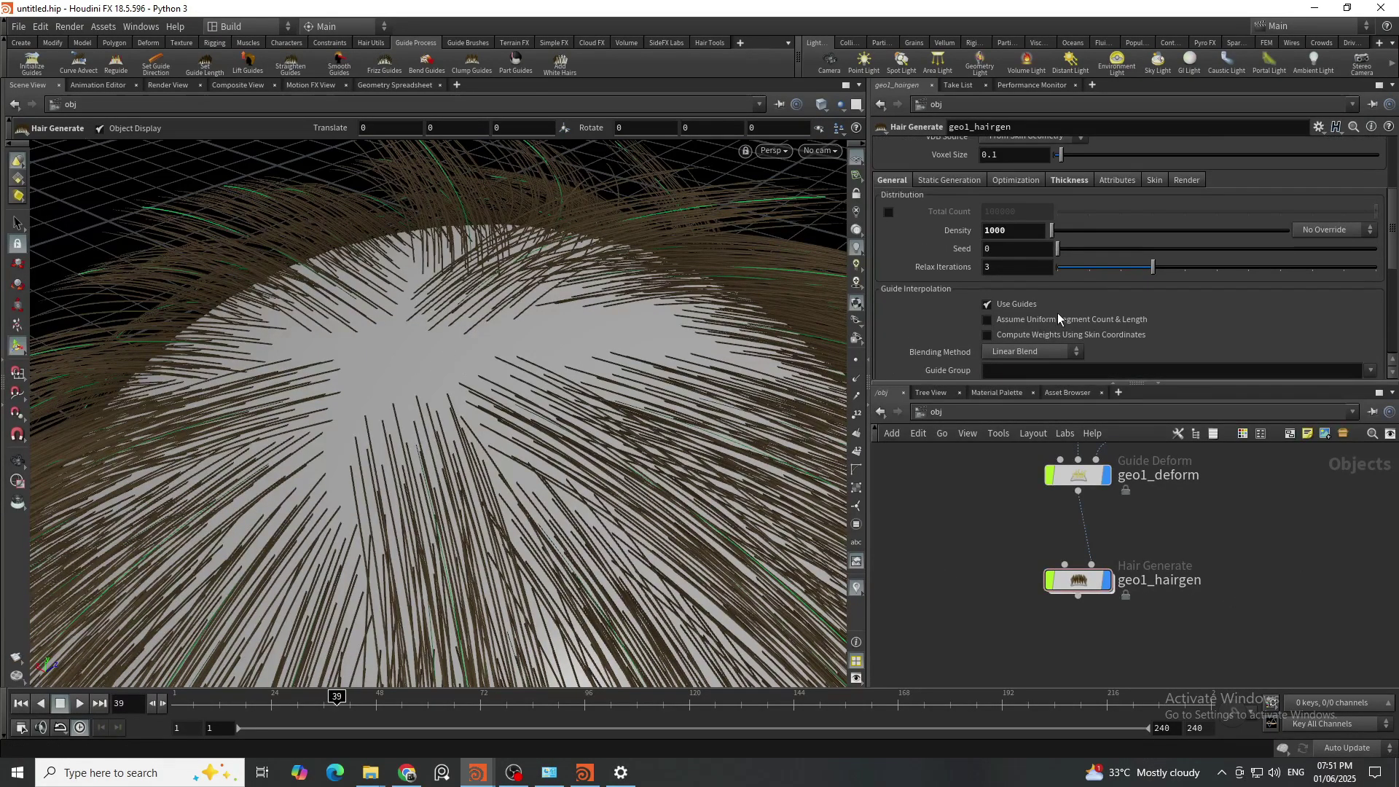
{"action": "left_click", "coordinate": [989, 237]}
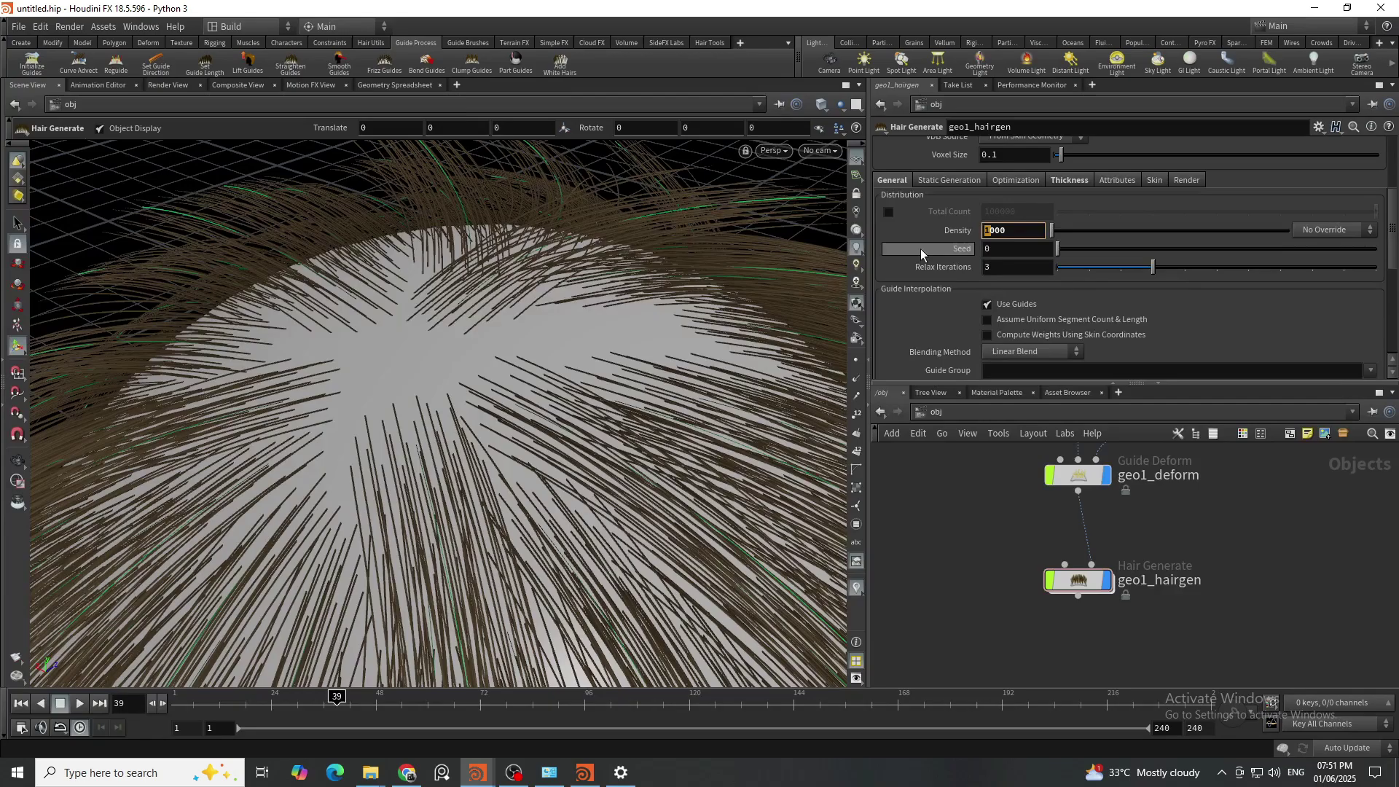
{"action": "key", "text": "BackSpace"}
{"action": "type", "text": "2"}
{"action": "key", "text": "Return"}
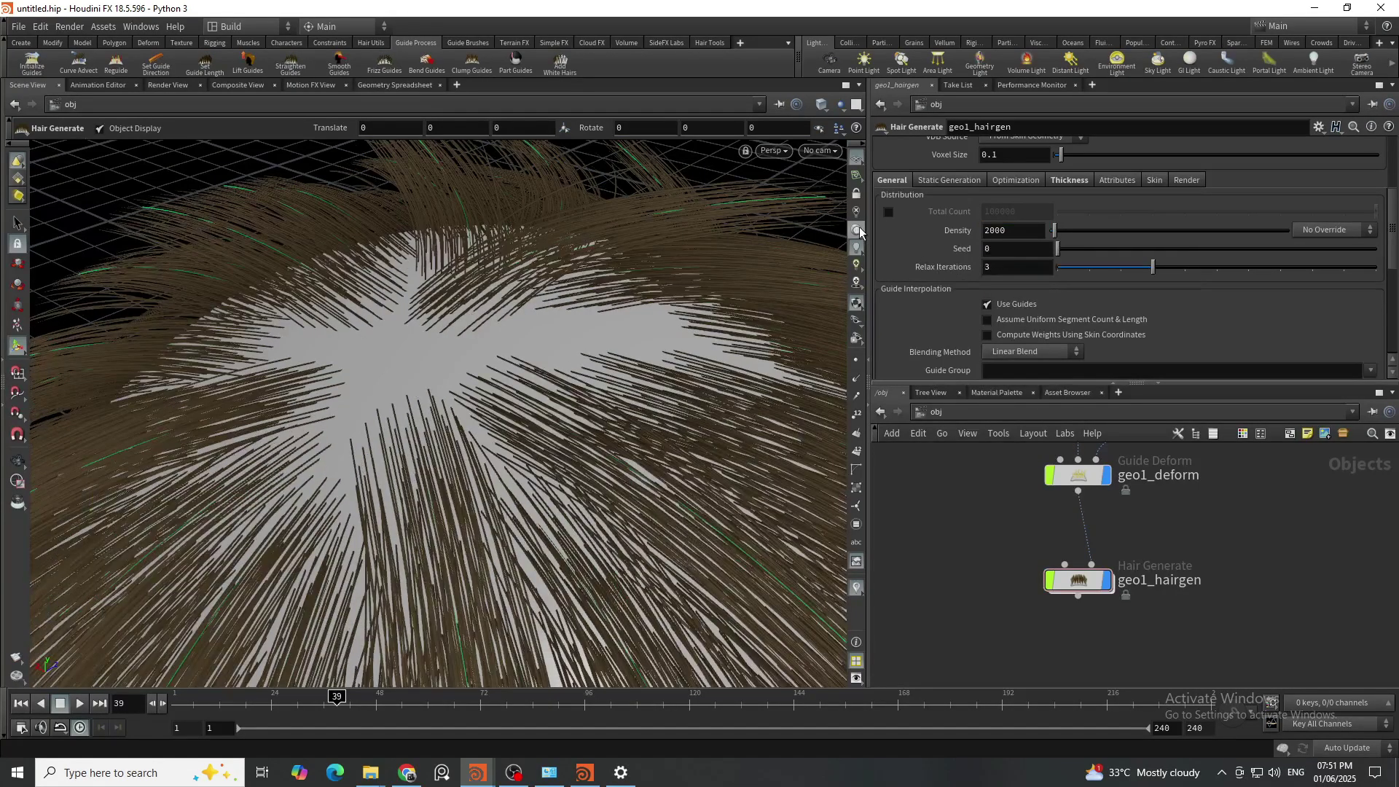
{"action": "right_click_drag", "start_coordinate": [397, 311], "coordinate": [419, 225], "text": "alt"}
{"action": "left_click_drag", "start_coordinate": [419, 225], "coordinate": [466, 171], "text": "alt"}
Step: Hide the geo1_hairgen hair, geo1_deform guides and anim skin, and display the static sphere instead
{"action": "left_click", "coordinate": [1107, 581]}
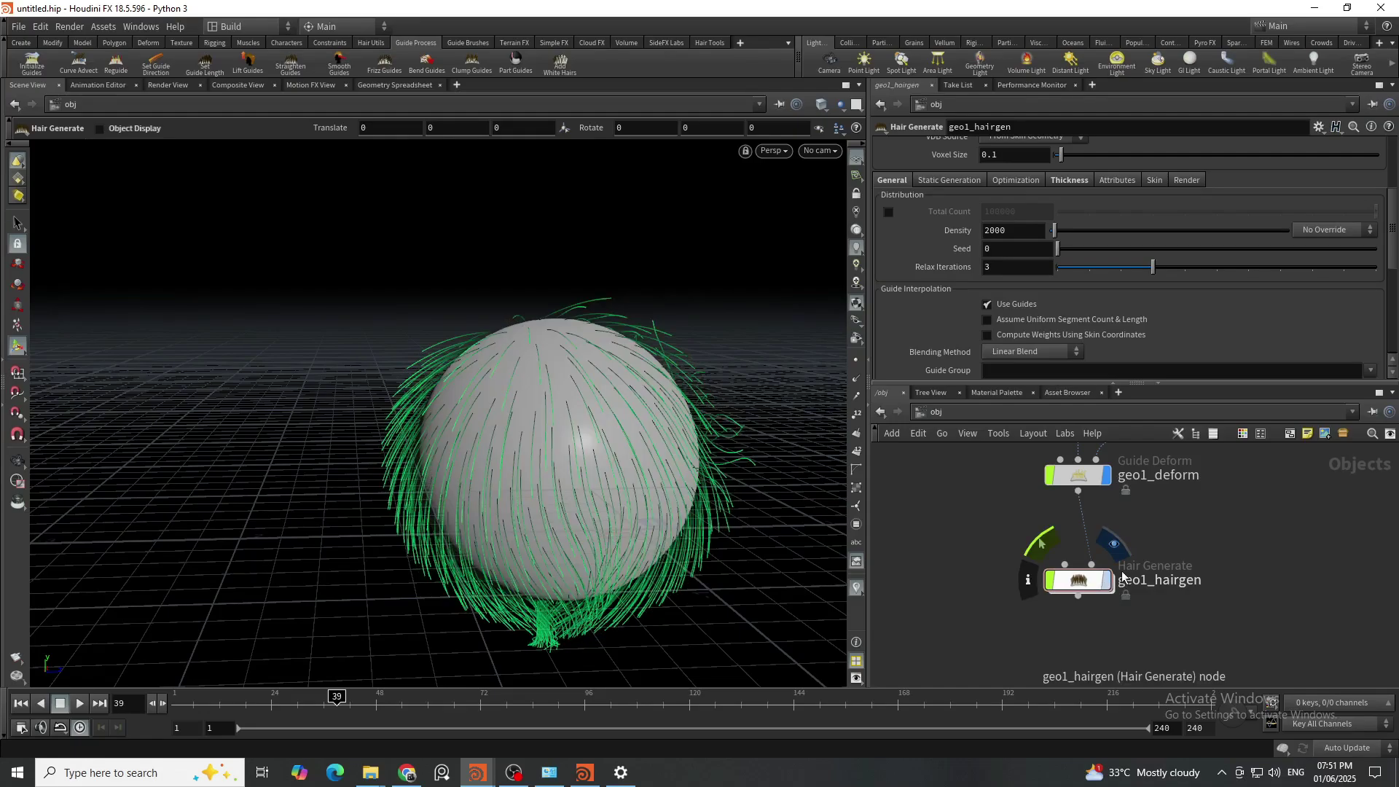
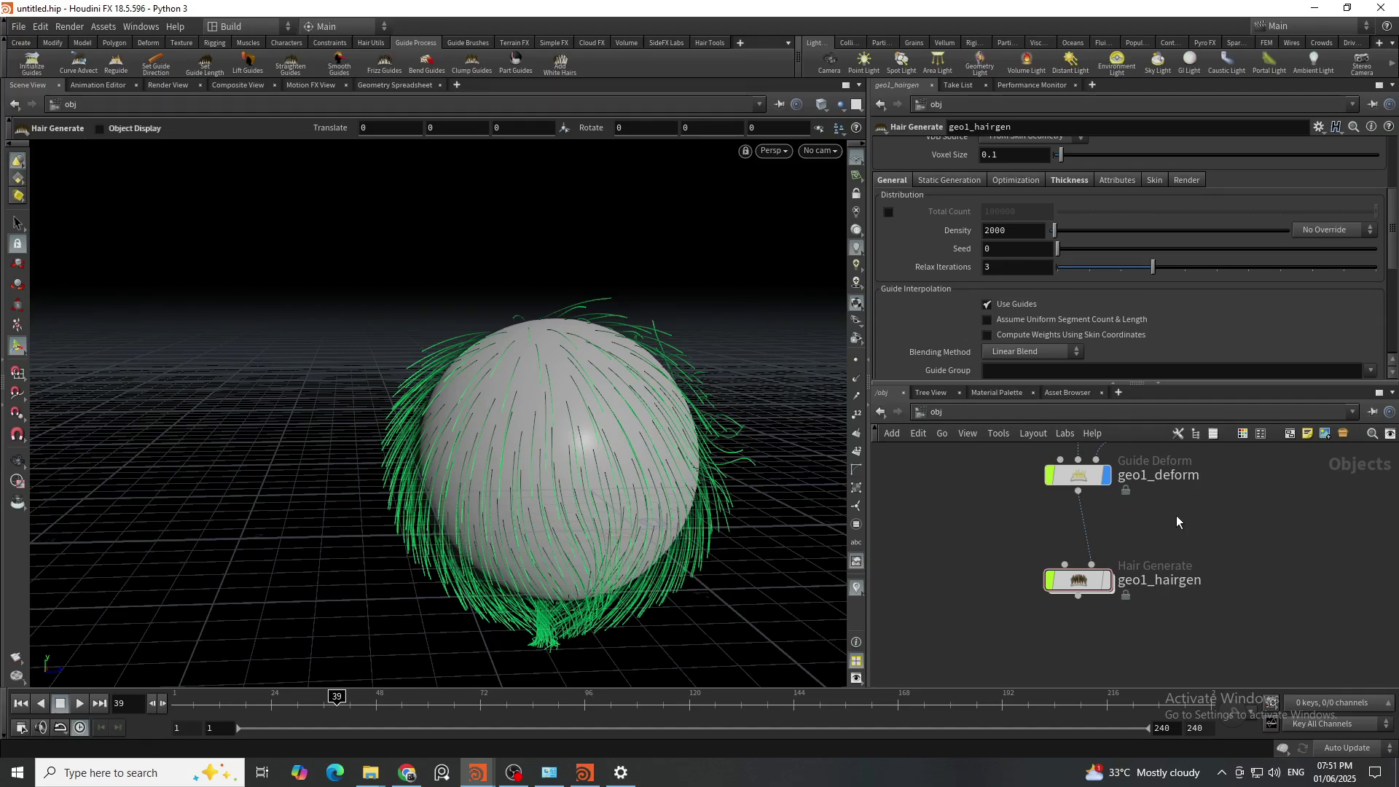
{"action": "left_click", "coordinate": [1107, 475]}
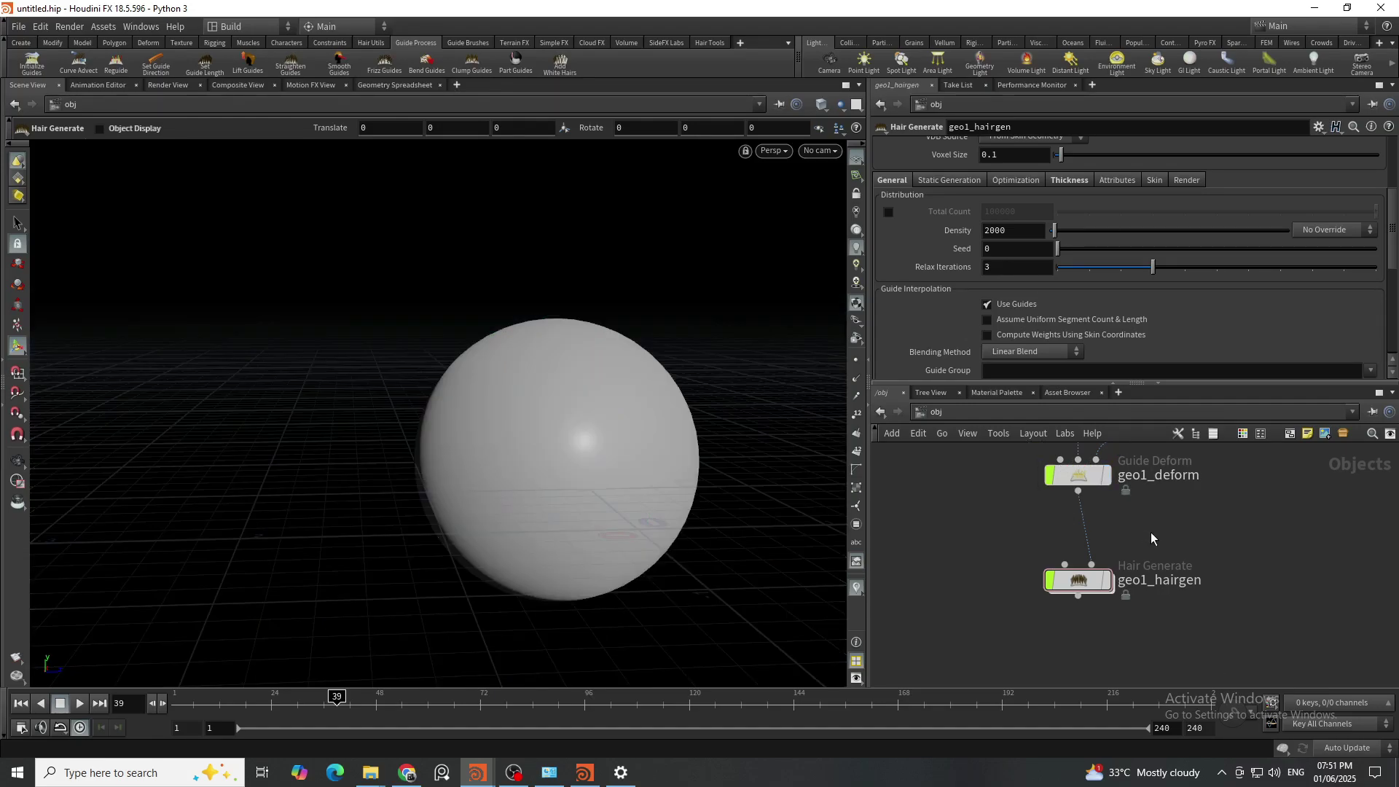
{"action": "key", "text": "h"}
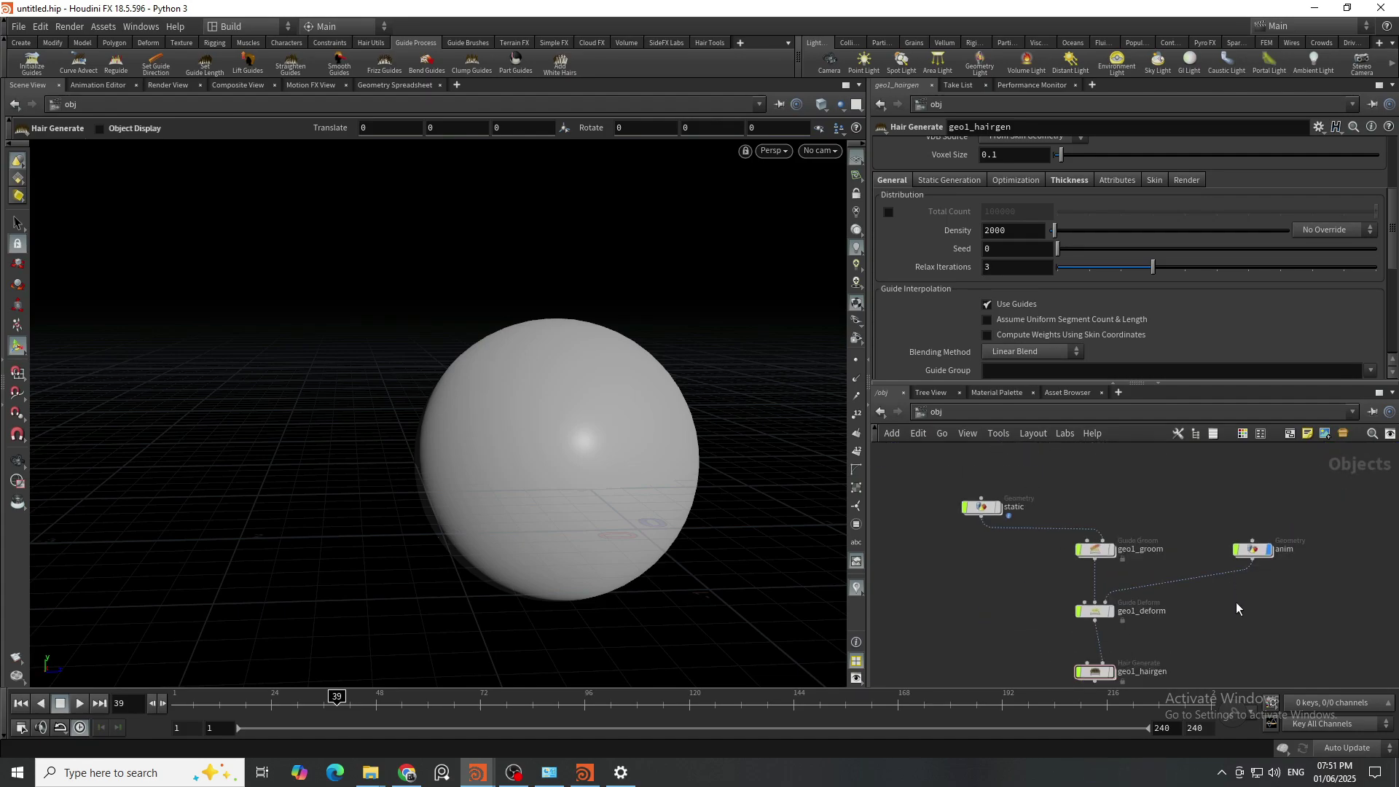
{"action": "left_click", "coordinate": [1268, 549]}
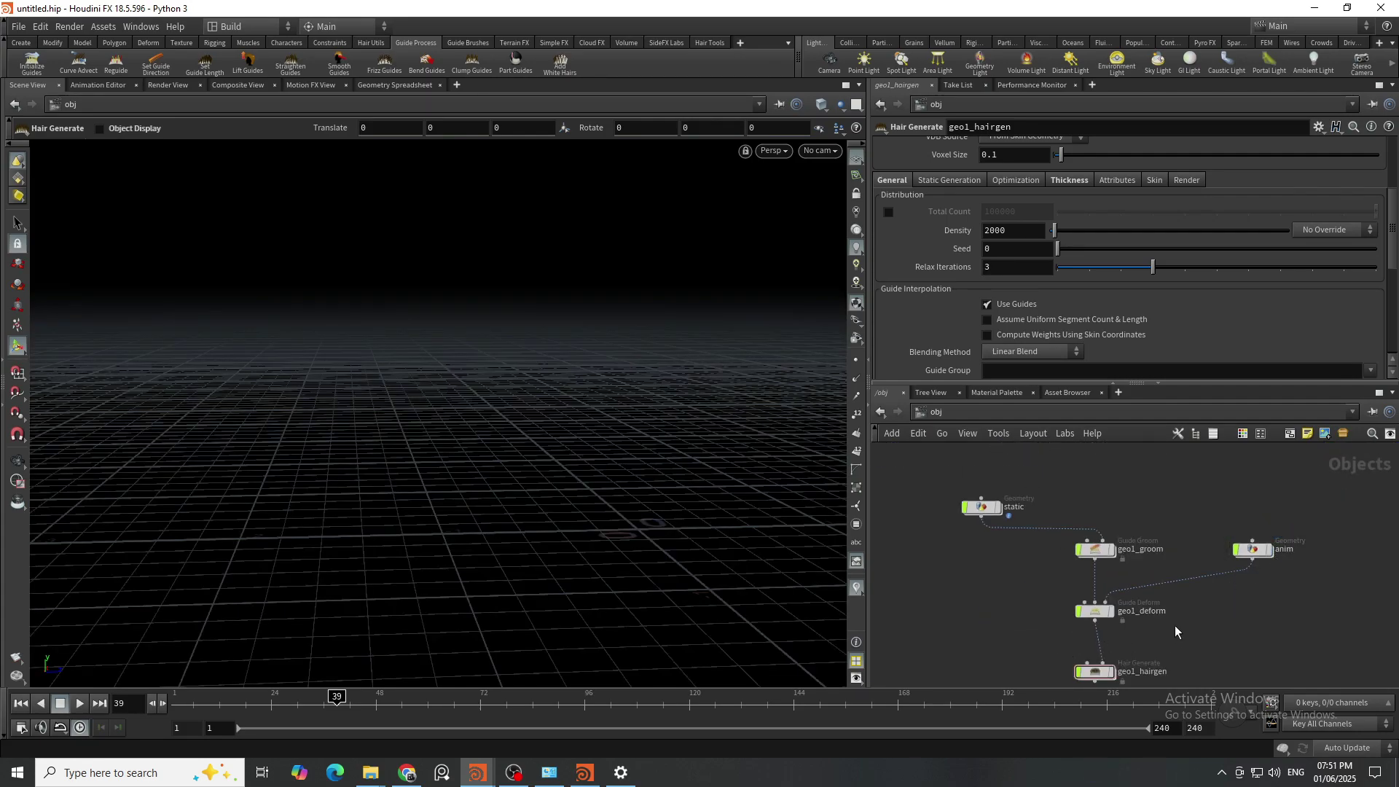
{"action": "scroll", "coordinate": [1174, 630], "scroll_direction": "up", "scroll_amount": 2}
{"action": "left_click", "coordinate": [983, 488]}
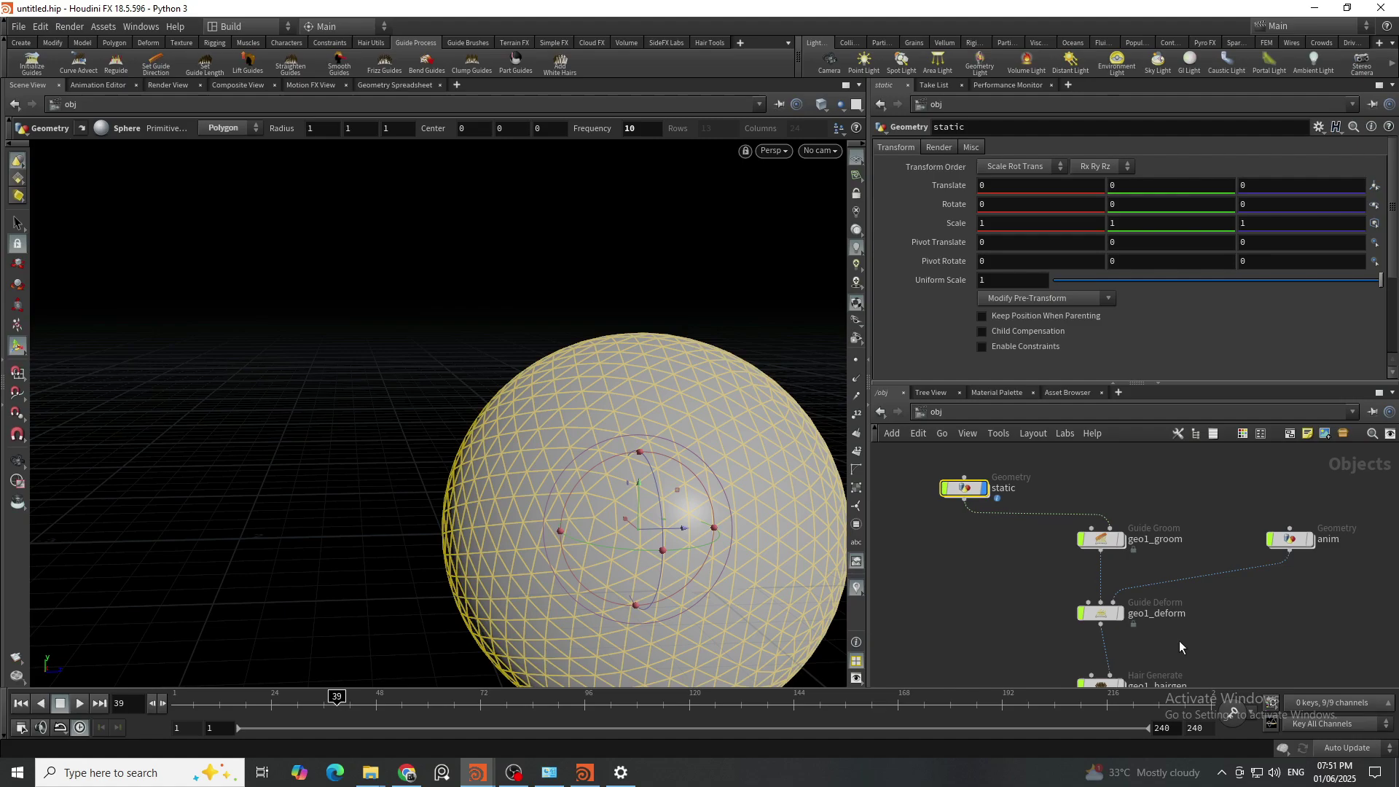
Step: Rewire geo1_deform's animated skin input from anim to static and return the timeline to frame 1
{"action": "left_click_drag", "start_coordinate": [1111, 602], "coordinate": [1002, 526]}
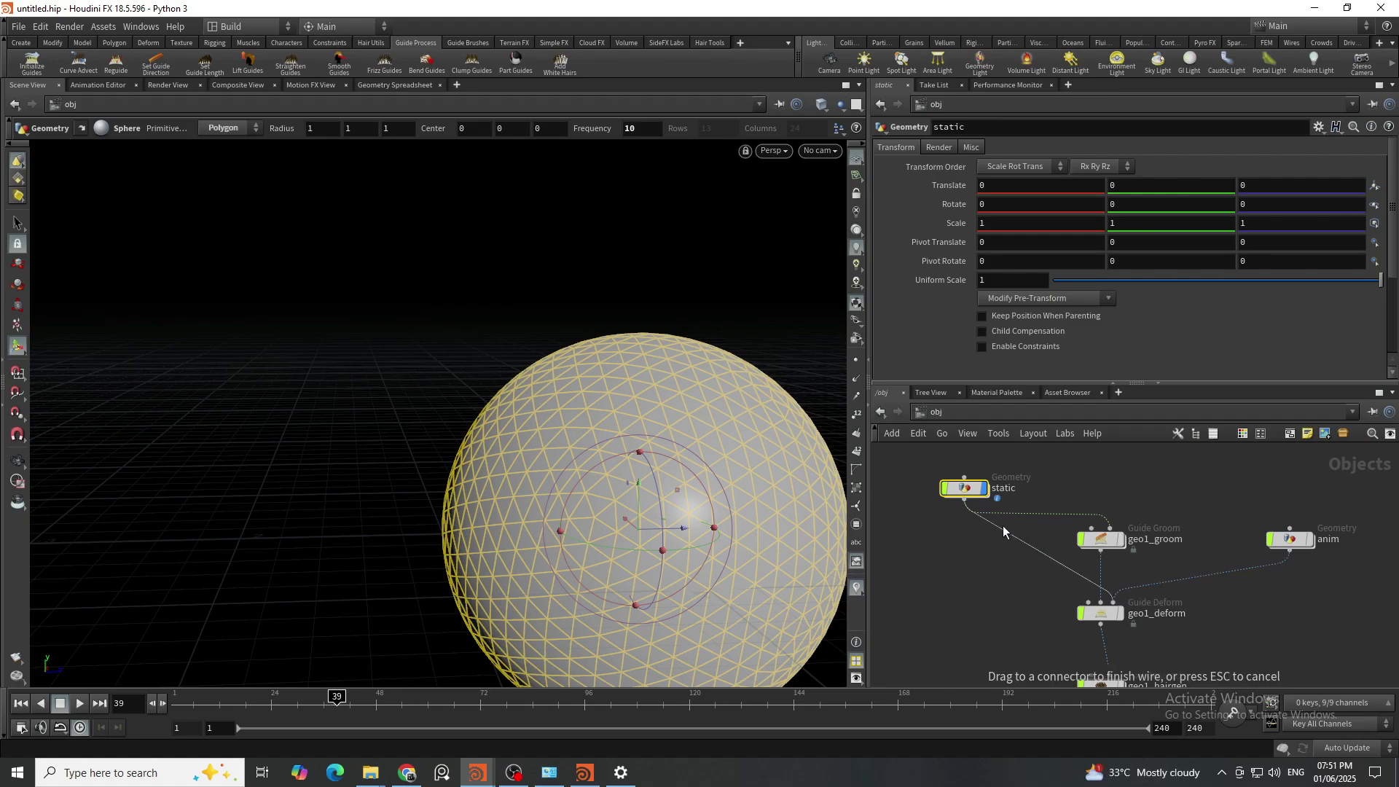
{"action": "left_click", "coordinate": [1003, 526]}
{"action": "left_click", "coordinate": [1190, 606]}
{"action": "scroll", "coordinate": [1178, 617], "scroll_direction": "up", "scroll_amount": 2}
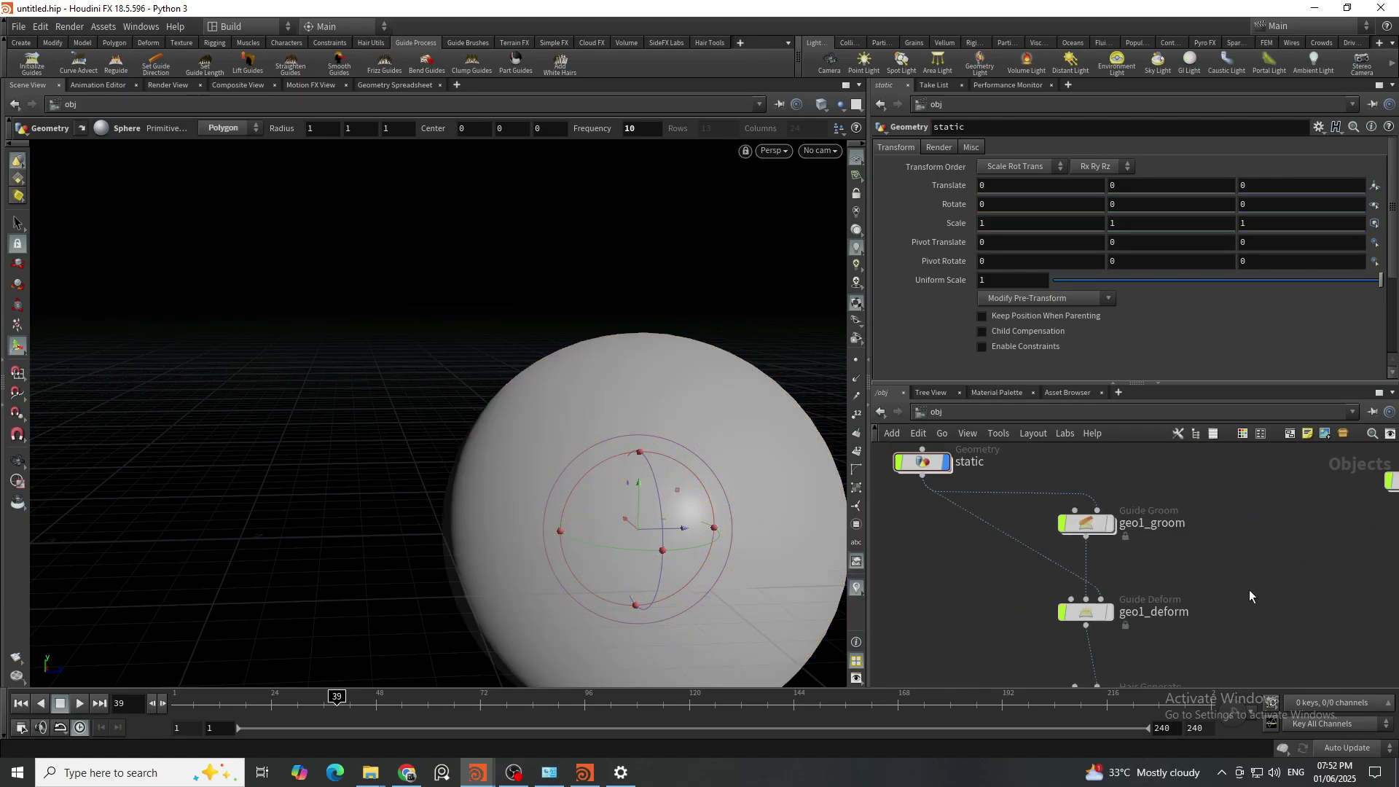
{"action": "left_click", "coordinate": [1149, 612]}
{"action": "scroll", "coordinate": [1020, 530], "scroll_direction": "down", "scroll_amount": 2}
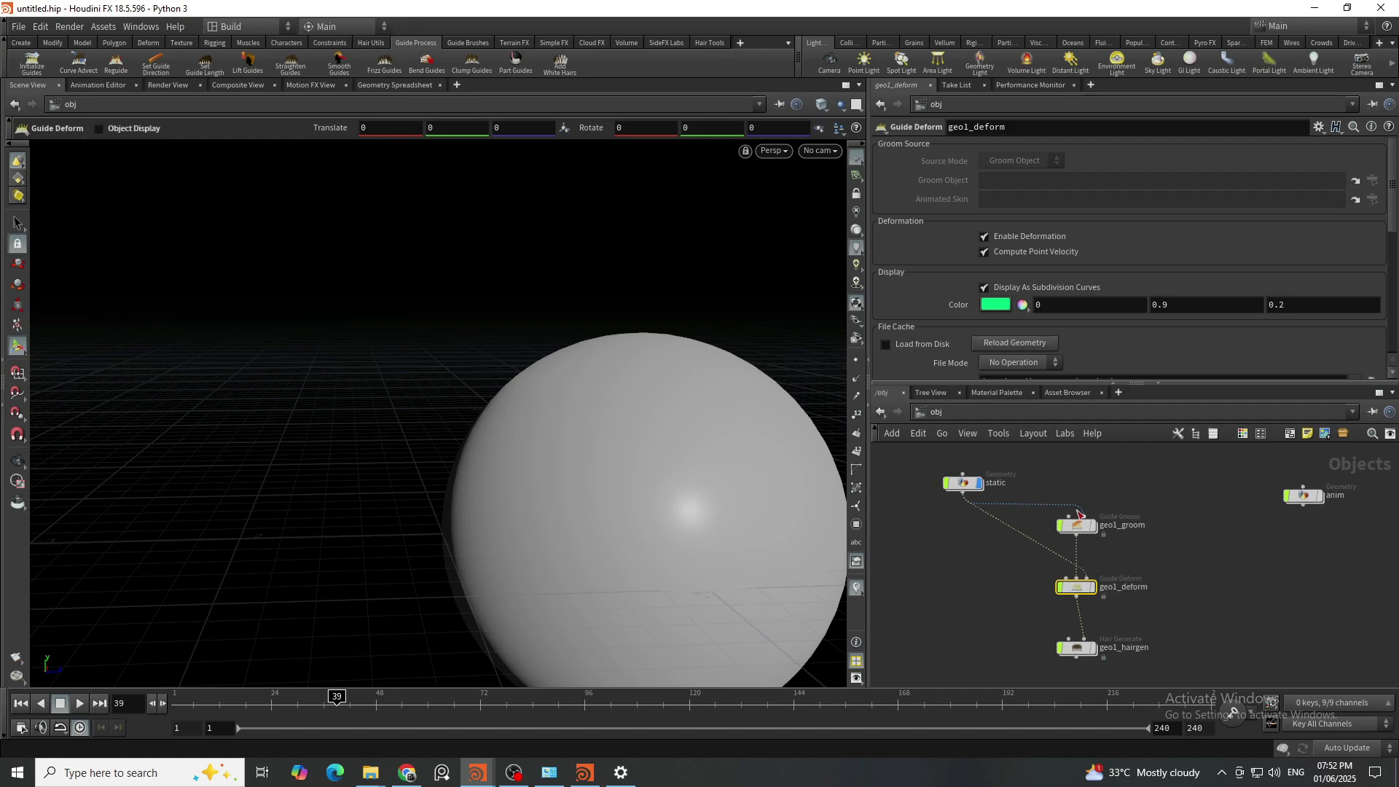
{"action": "left_click_drag", "start_coordinate": [346, 702], "coordinate": [174, 700]}
Step: Inside the static object, add an Attribute Paint node after sphere1 and set it as the displayed node
{"action": "double_click", "coordinate": [963, 484]}
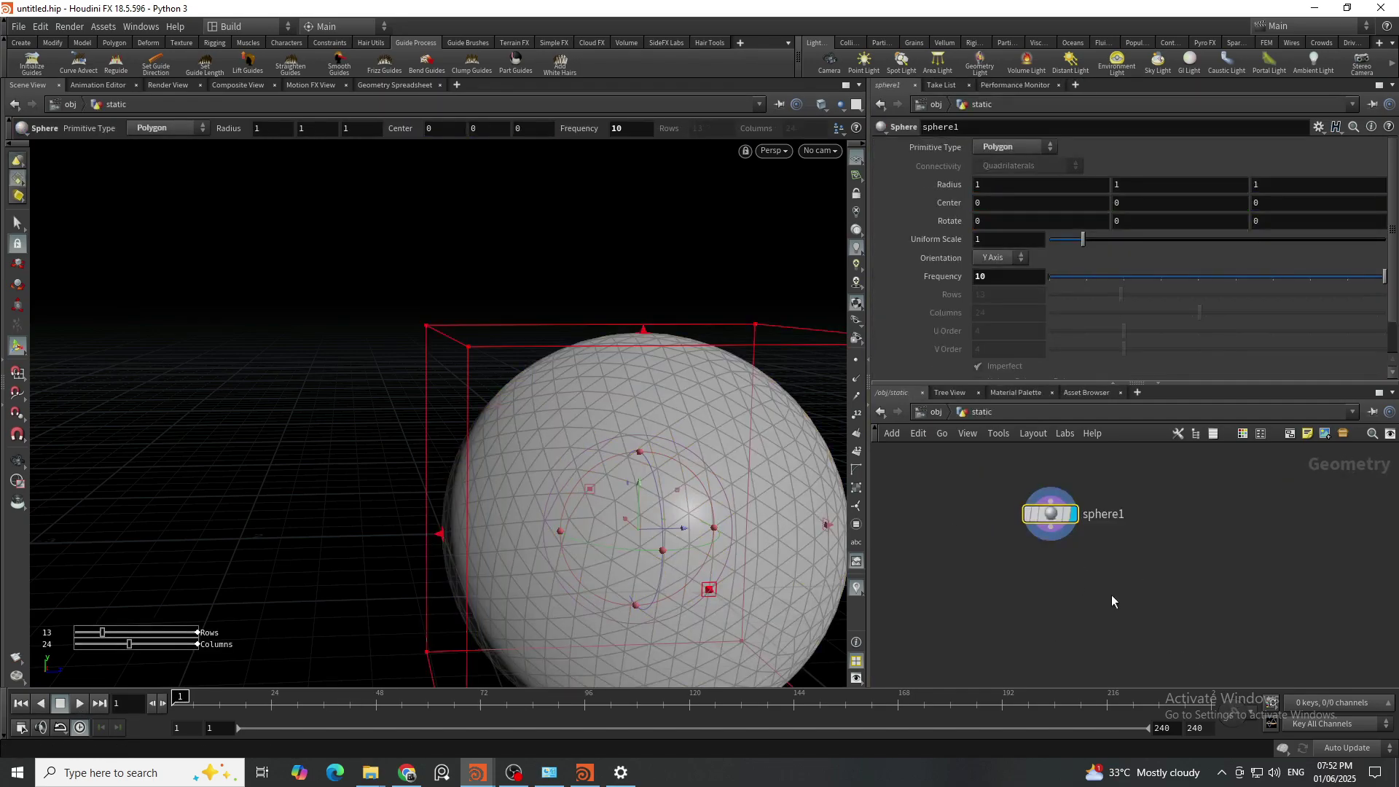
{"action": "key", "text": "Escape"}
{"action": "scroll", "coordinate": [481, 440], "scroll_direction": "down", "scroll_amount": 3}
{"action": "key", "text": "Return"}
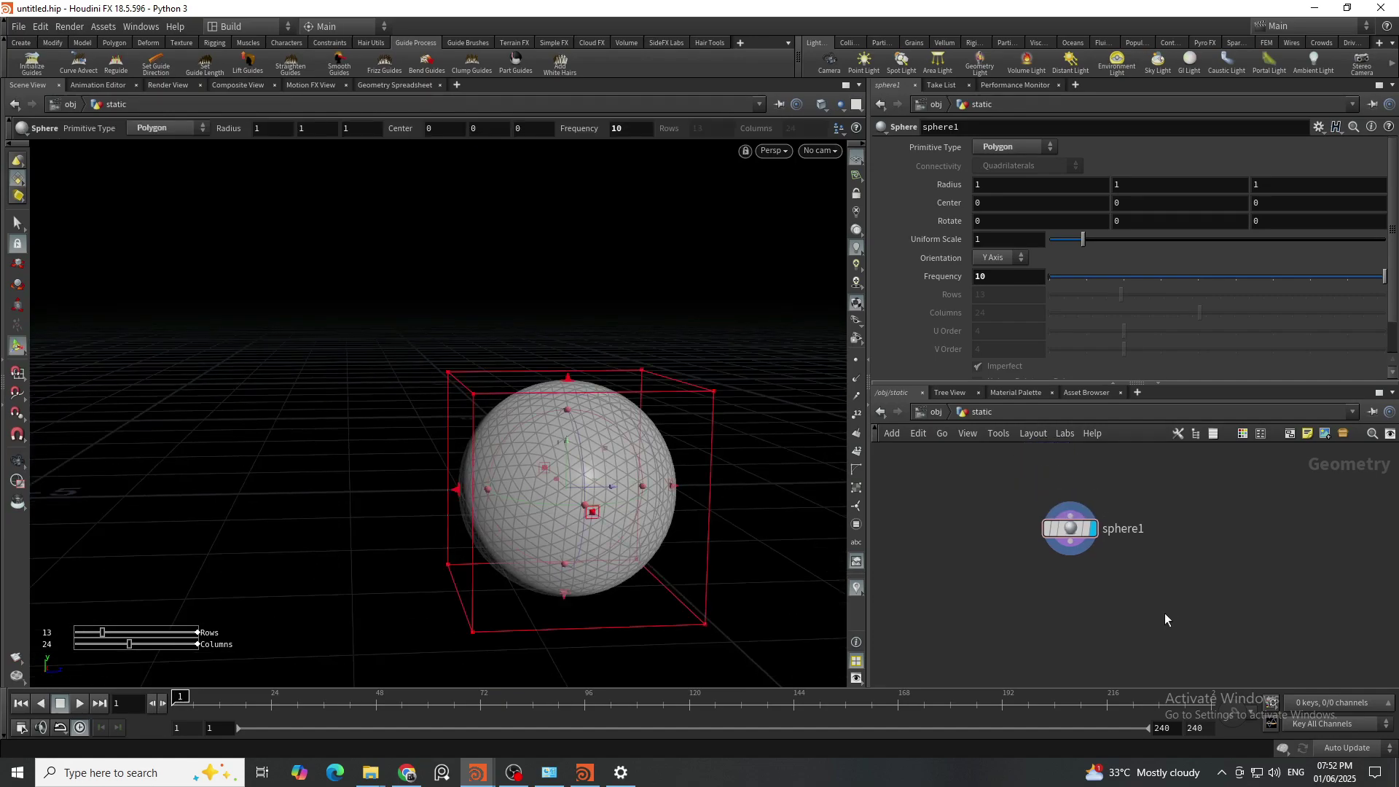
{"action": "key", "text": "Tab"}
{"action": "type", "text": "atp"}
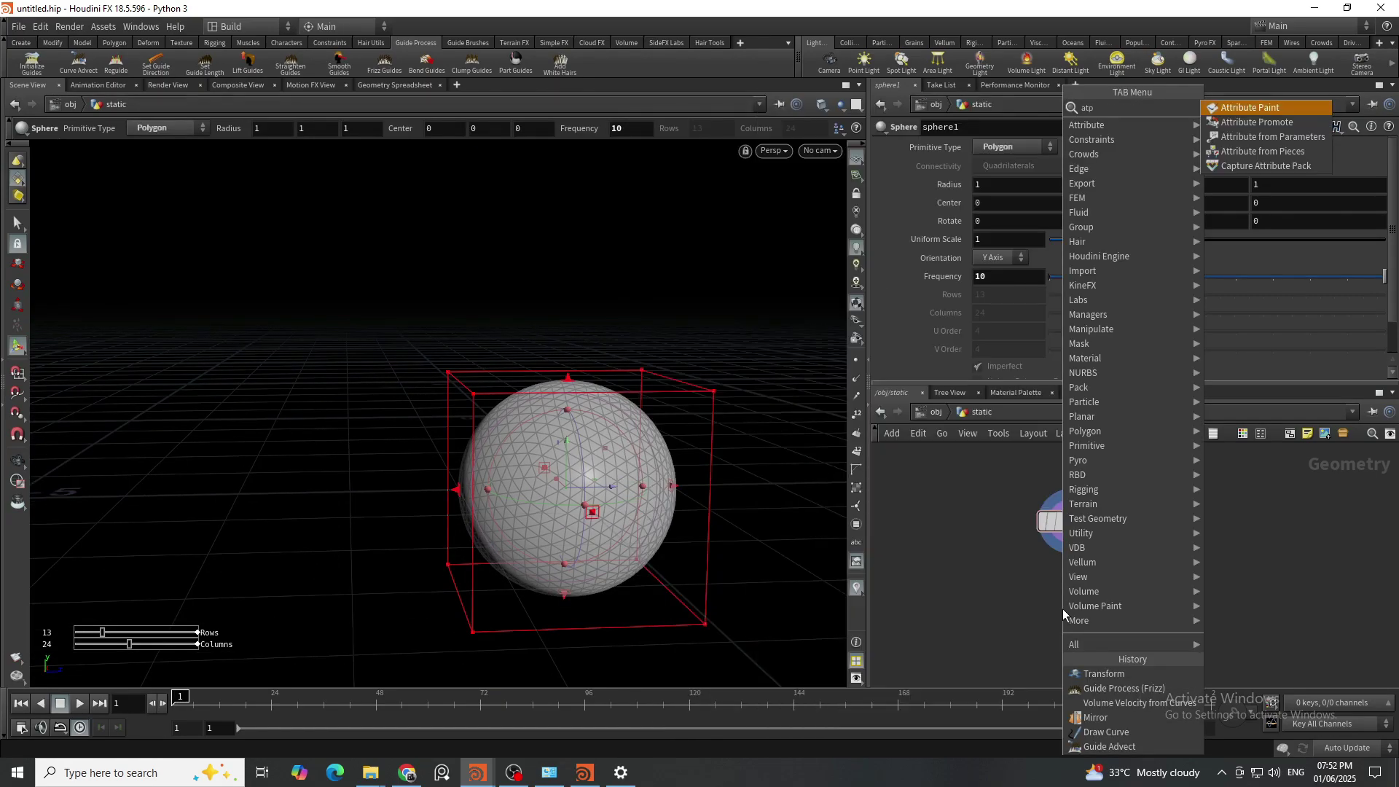
{"action": "key", "text": "Return"}
{"action": "left_click", "coordinate": [1062, 609]}
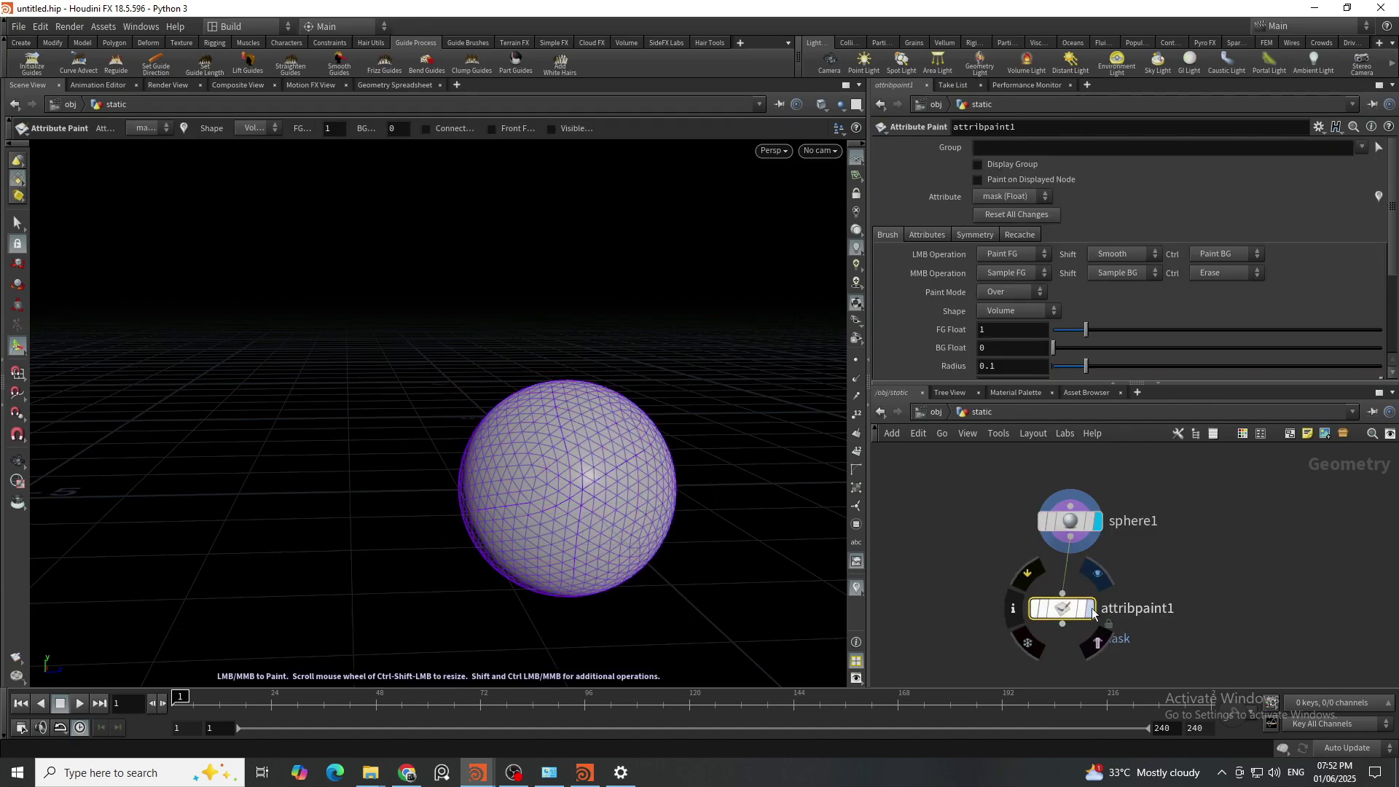
{"action": "left_click", "coordinate": [1091, 608]}
{"action": "left_click_drag", "start_coordinate": [1067, 610], "coordinate": [1090, 602]}
{"action": "left_click_drag", "start_coordinate": [1218, 548], "coordinate": [960, 664]}
{"action": "left_click_drag", "start_coordinate": [1062, 604], "coordinate": [1037, 611]}
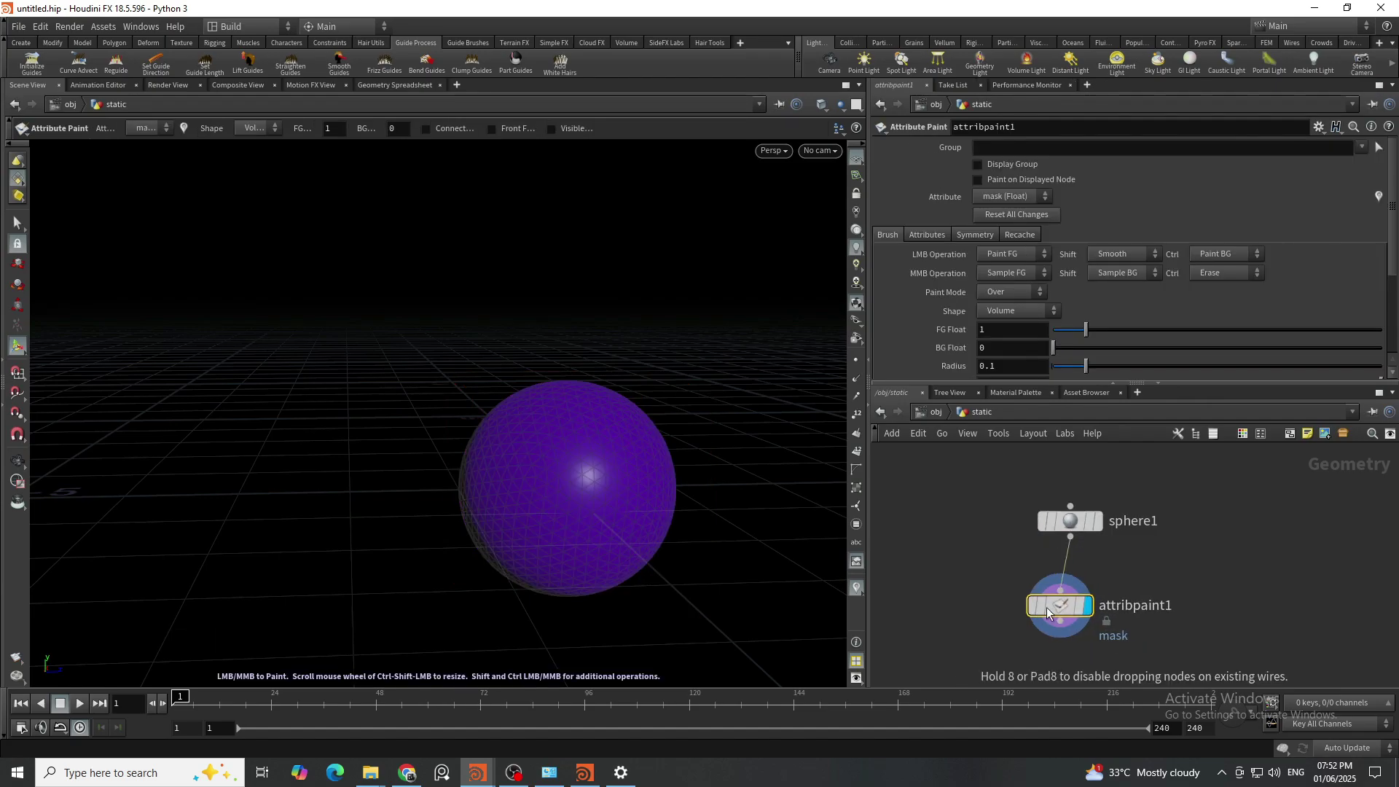
Step: Enable mirroring in the symmetry settings of attribpaint1
{"action": "left_click", "coordinate": [939, 237]}
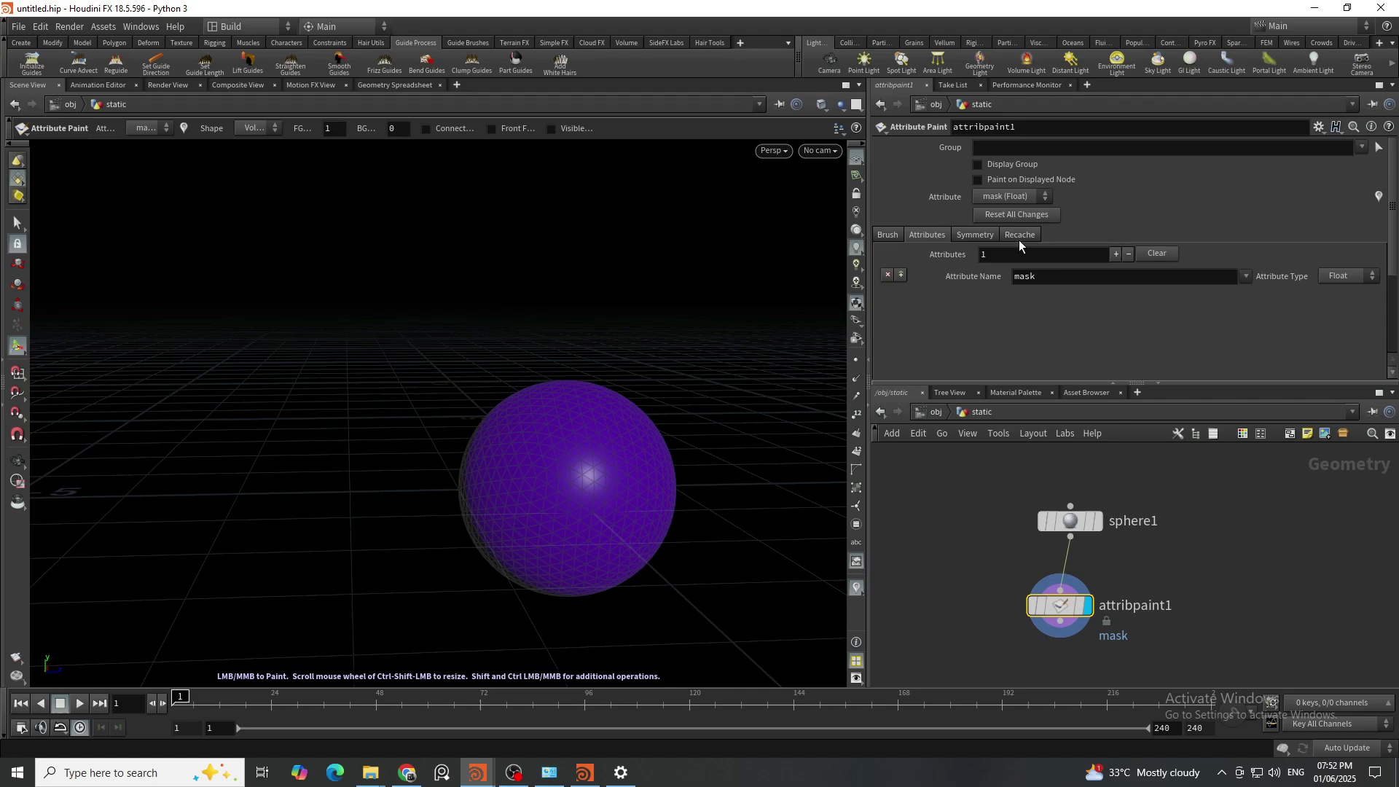
{"action": "left_click", "coordinate": [978, 236]}
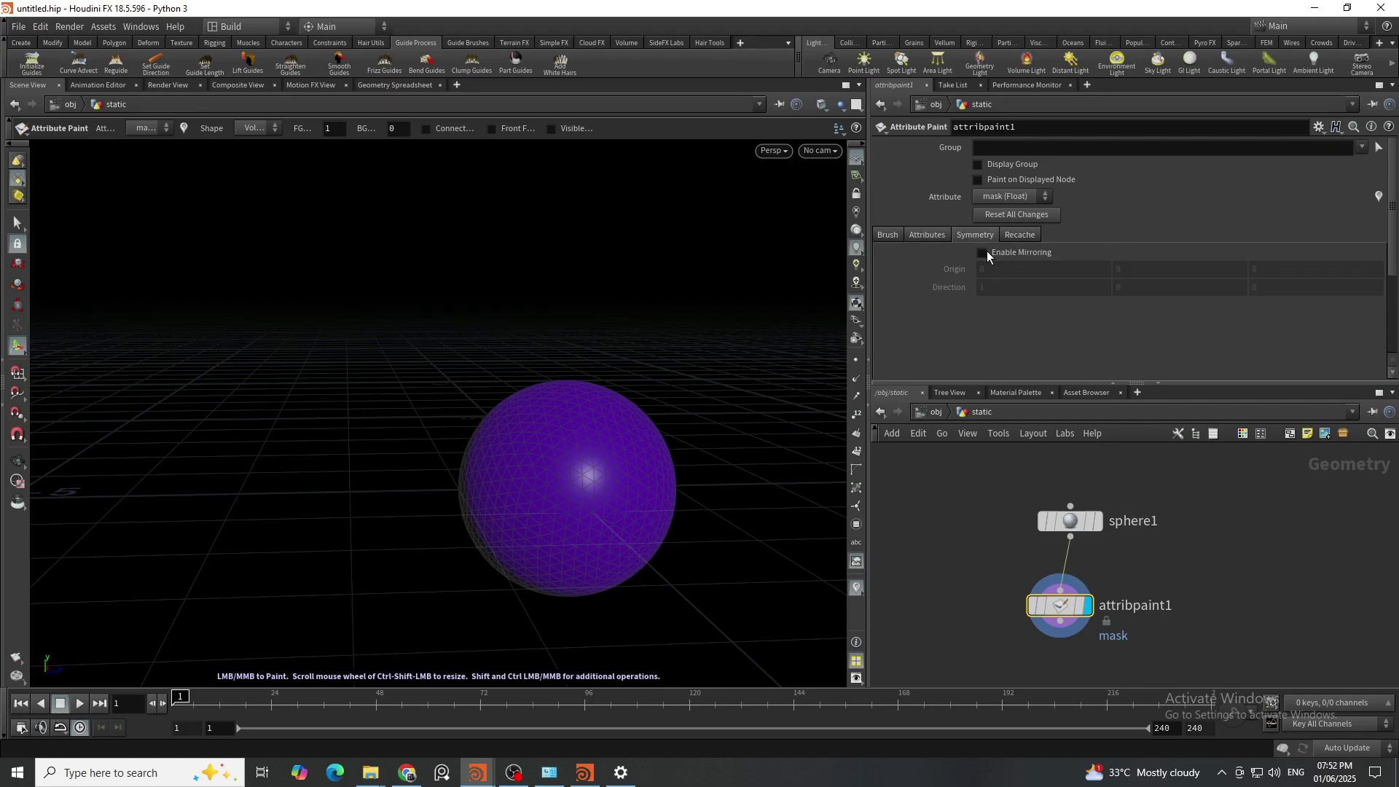
{"action": "left_click", "coordinate": [983, 253]}
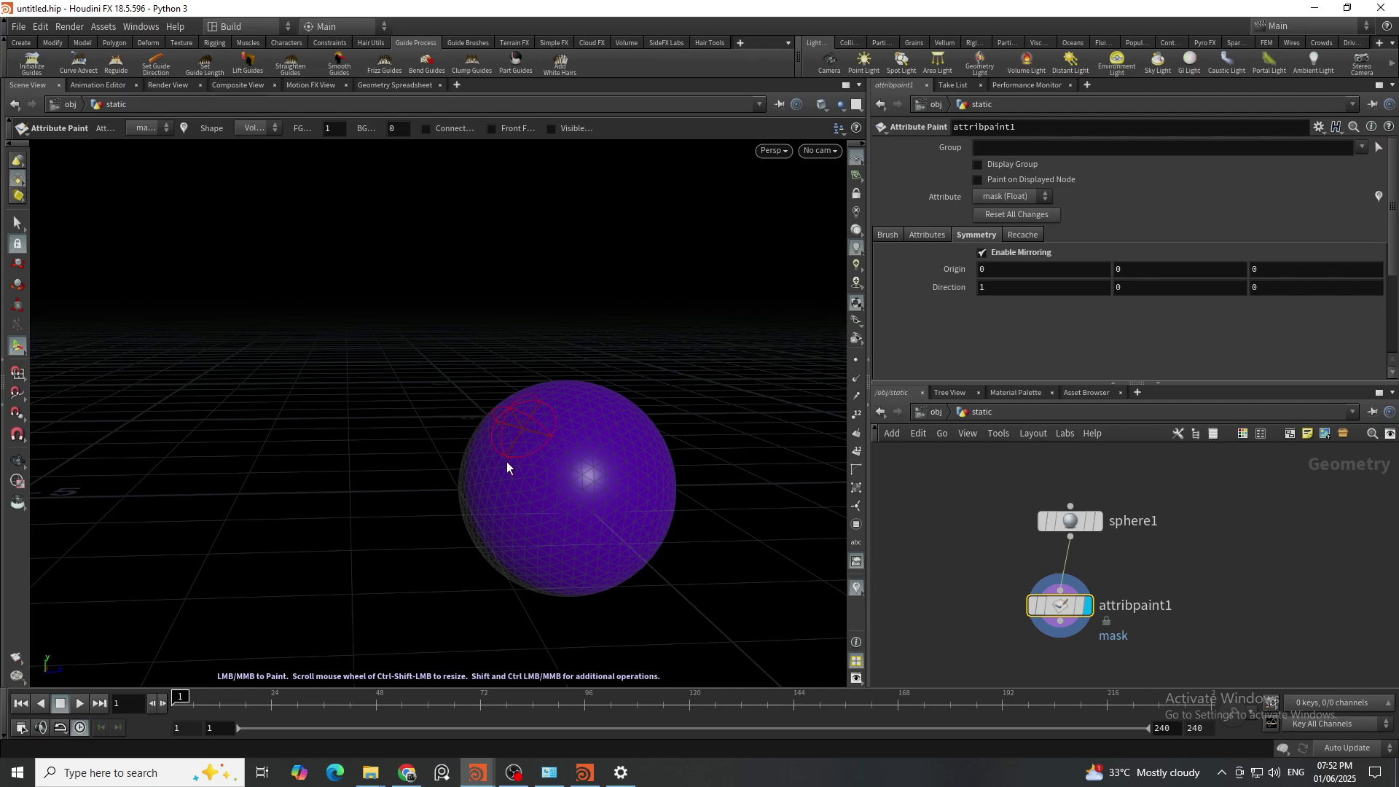
Step: Try painting mirrored mask strokes over both halves of the sphere and reset all painted changes
{"action": "mouse_move", "coordinate": [508, 475]}
{"action": "left_mouse_down"}
{"action": "mouse_move", "coordinate": [519, 526]}
{"action": "mouse_move", "coordinate": [524, 413]}
{"action": "mouse_move", "coordinate": [565, 481]}
{"action": "left_mouse_up"}
{"action": "mouse_move", "coordinate": [728, 459]}
{"action": "left_mouse_down", "text": "alt"}
{"action": "mouse_move", "coordinate": [509, 469]}
{"action": "mouse_move", "coordinate": [512, 544]}
{"action": "mouse_move", "coordinate": [472, 602]}
{"action": "mouse_move", "coordinate": [36, 510]}
{"action": "mouse_move", "coordinate": [104, 489]}
{"action": "left_mouse_up", "text": "alt"}
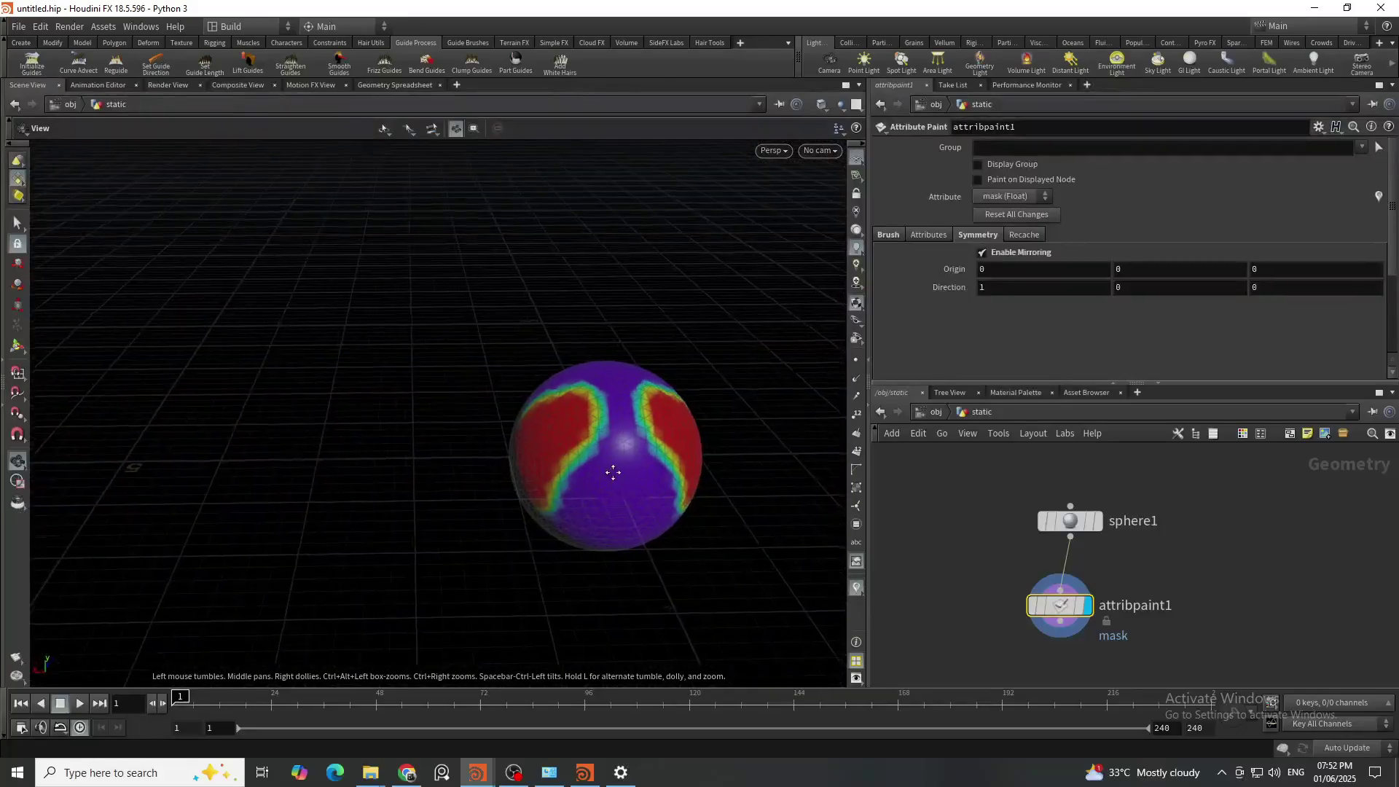
{"action": "middle_click_drag", "start_coordinate": [612, 473], "coordinate": [540, 487], "text": "alt"}
{"action": "scroll", "coordinate": [539, 488], "scroll_direction": "up", "scroll_amount": 2}
{"action": "mouse_move", "coordinate": [539, 489]}
{"action": "left_mouse_down", "text": "alt"}
{"action": "mouse_move", "coordinate": [559, 556]}
{"action": "mouse_move", "coordinate": [487, 489]}
{"action": "mouse_move", "coordinate": [519, 546]}
{"action": "mouse_move", "coordinate": [466, 501]}
{"action": "mouse_move", "coordinate": [485, 355]}
{"action": "mouse_move", "coordinate": [475, 377]}
{"action": "left_mouse_up", "text": "alt"}
{"action": "mouse_move", "coordinate": [538, 443]}
{"action": "left_mouse_down", "text": "alt"}
{"action": "mouse_move", "coordinate": [584, 372]}
{"action": "mouse_move", "coordinate": [546, 417]}
{"action": "left_mouse_up", "text": "alt"}
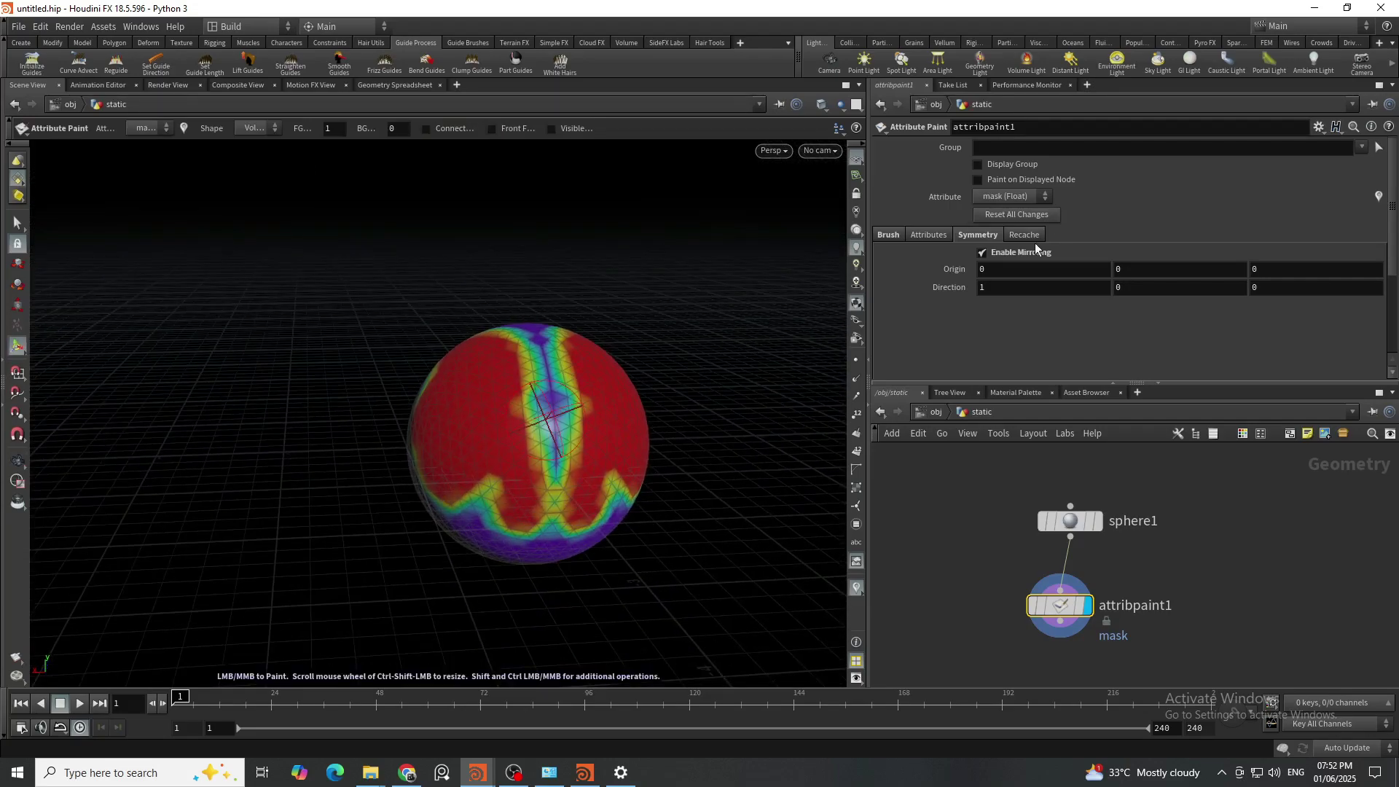
{"action": "left_click", "coordinate": [1009, 214]}
{"action": "key", "text": "Escape"}
Step: Paint the mask attribute over the top and one side of the sphere, leaving the opposite lower area unpainted
{"action": "left_click_drag", "start_coordinate": [433, 482], "coordinate": [540, 442]}
{"action": "middle_click_drag", "start_coordinate": [469, 455], "coordinate": [572, 486], "text": "alt"}
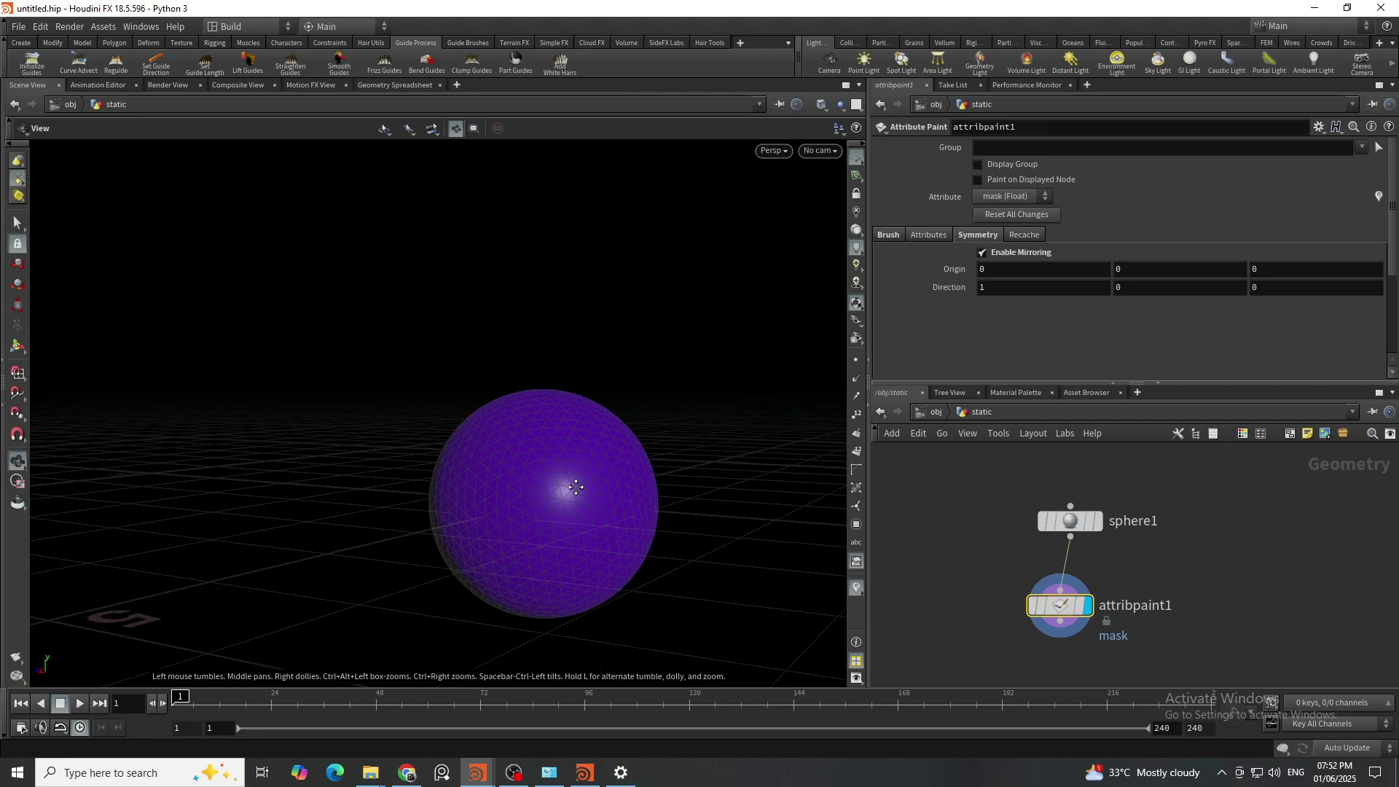
{"action": "scroll", "coordinate": [571, 487], "scroll_direction": "up", "scroll_amount": 3, "text": "alt"}
{"action": "left_click_drag", "start_coordinate": [594, 394], "coordinate": [654, 423], "text": "alt"}
{"action": "mouse_move", "coordinate": [618, 466]}
{"action": "left_mouse_down"}
{"action": "mouse_move", "coordinate": [638, 456]}
{"action": "mouse_move", "coordinate": [544, 537]}
{"action": "left_mouse_up"}
{"action": "middle_click_drag", "start_coordinate": [546, 537], "coordinate": [589, 560], "text": "alt"}
{"action": "mouse_move", "coordinate": [590, 561]}
{"action": "left_mouse_down"}
{"action": "mouse_move", "coordinate": [621, 424]}
{"action": "mouse_move", "coordinate": [525, 553]}
{"action": "mouse_move", "coordinate": [547, 483]}
{"action": "left_mouse_up"}
{"action": "middle_click_drag", "start_coordinate": [546, 483], "coordinate": [405, 567], "text": "alt"}
{"action": "mouse_move", "coordinate": [406, 568]}
{"action": "left_mouse_down", "text": "alt"}
{"action": "mouse_move", "coordinate": [364, 517]}
{"action": "mouse_move", "coordinate": [530, 477]}
{"action": "mouse_move", "coordinate": [384, 444]}
{"action": "mouse_move", "coordinate": [509, 444]}
{"action": "left_mouse_up", "text": "alt"}
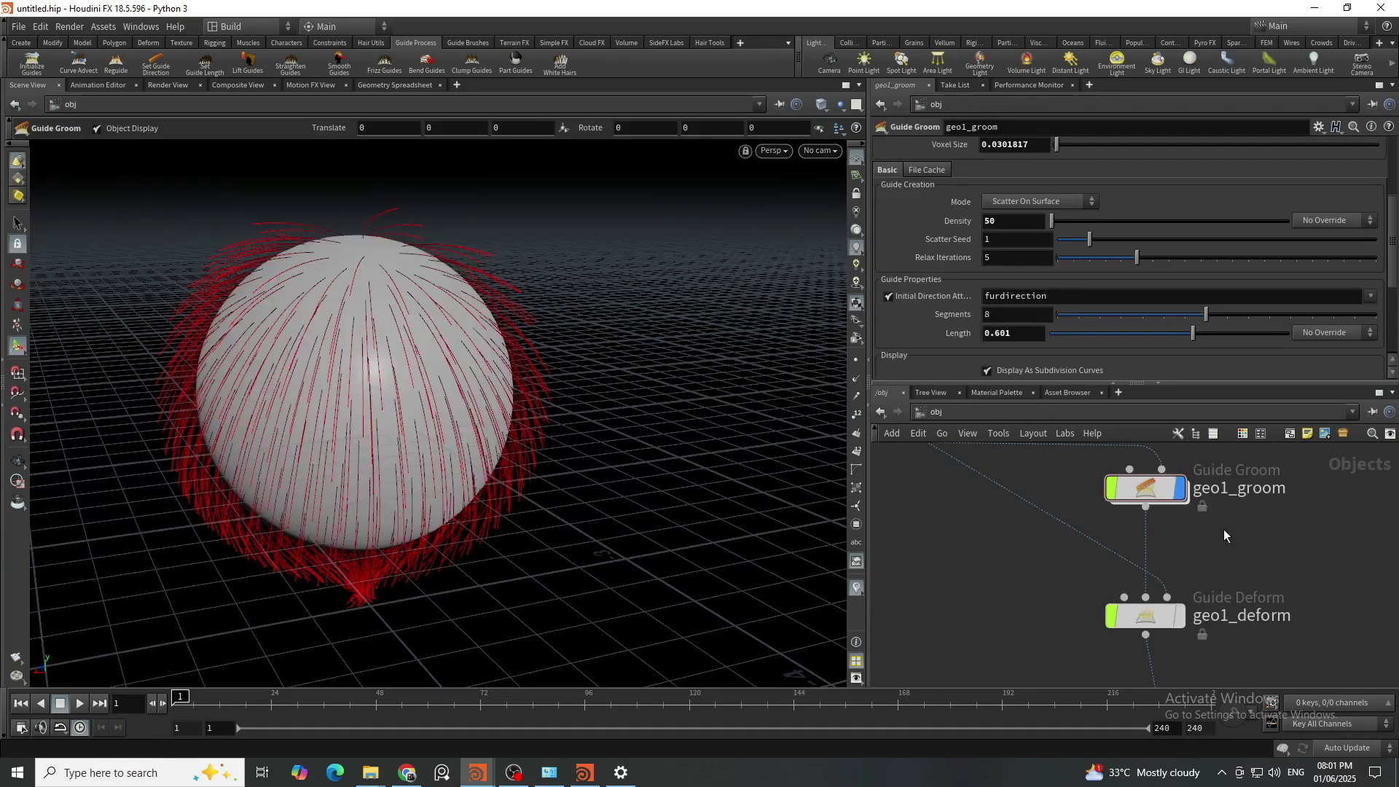
Step: Override geo1_groom's guide Density with a Skin Attribute and choose mask as the density attribute
{"action": "scroll", "coordinate": [1222, 529], "scroll_direction": "up", "scroll_amount": 2}
{"action": "left_click", "coordinate": [1146, 518]}
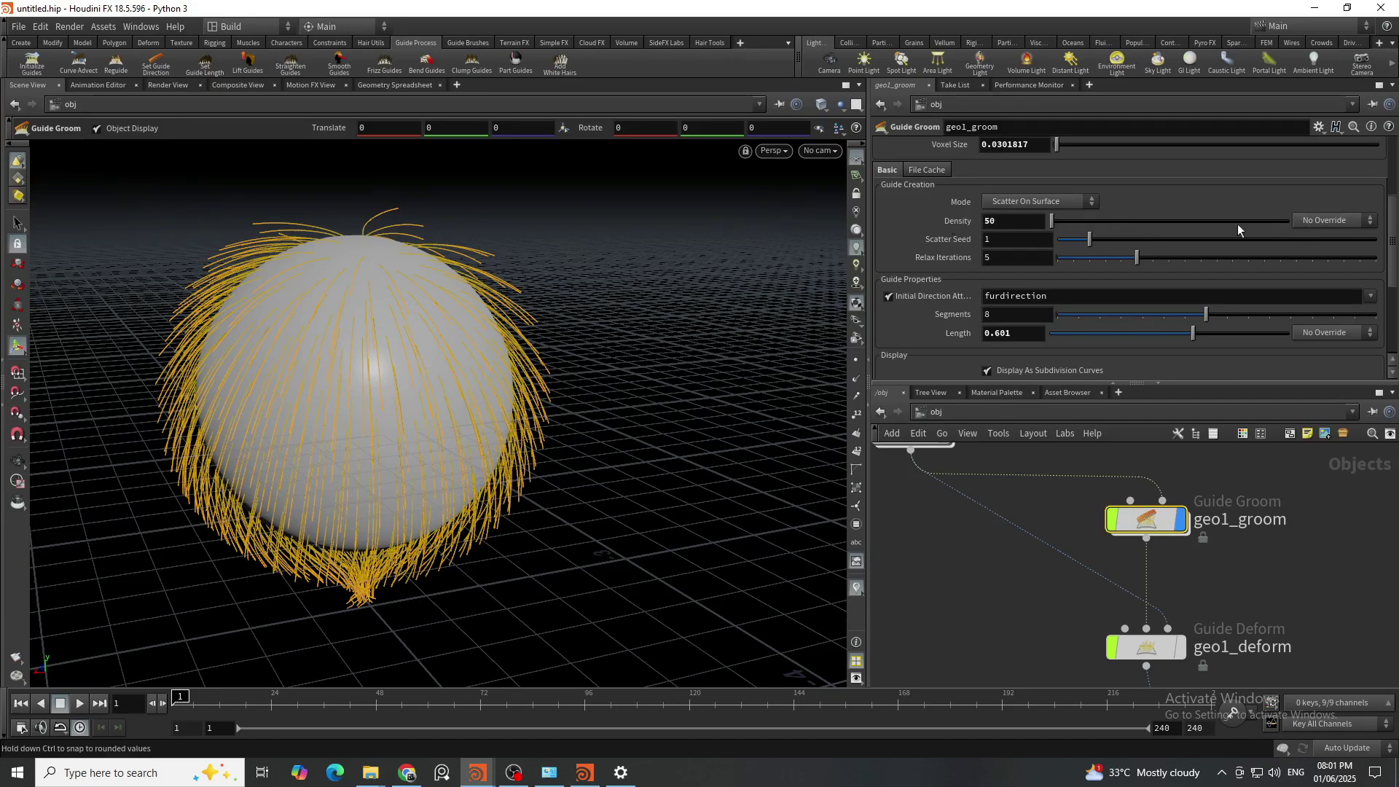
{"action": "left_click", "coordinate": [1343, 220]}
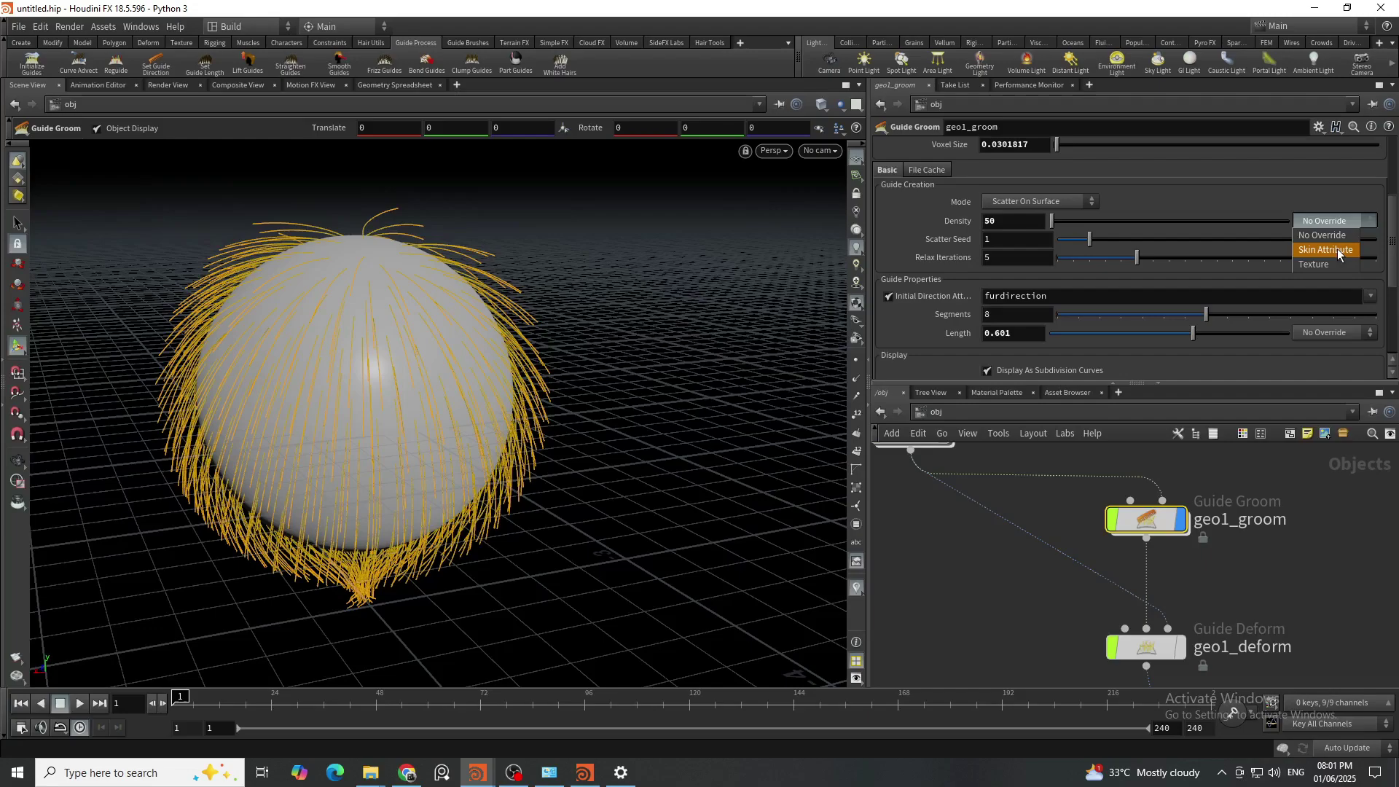
{"action": "left_click", "coordinate": [1338, 250]}
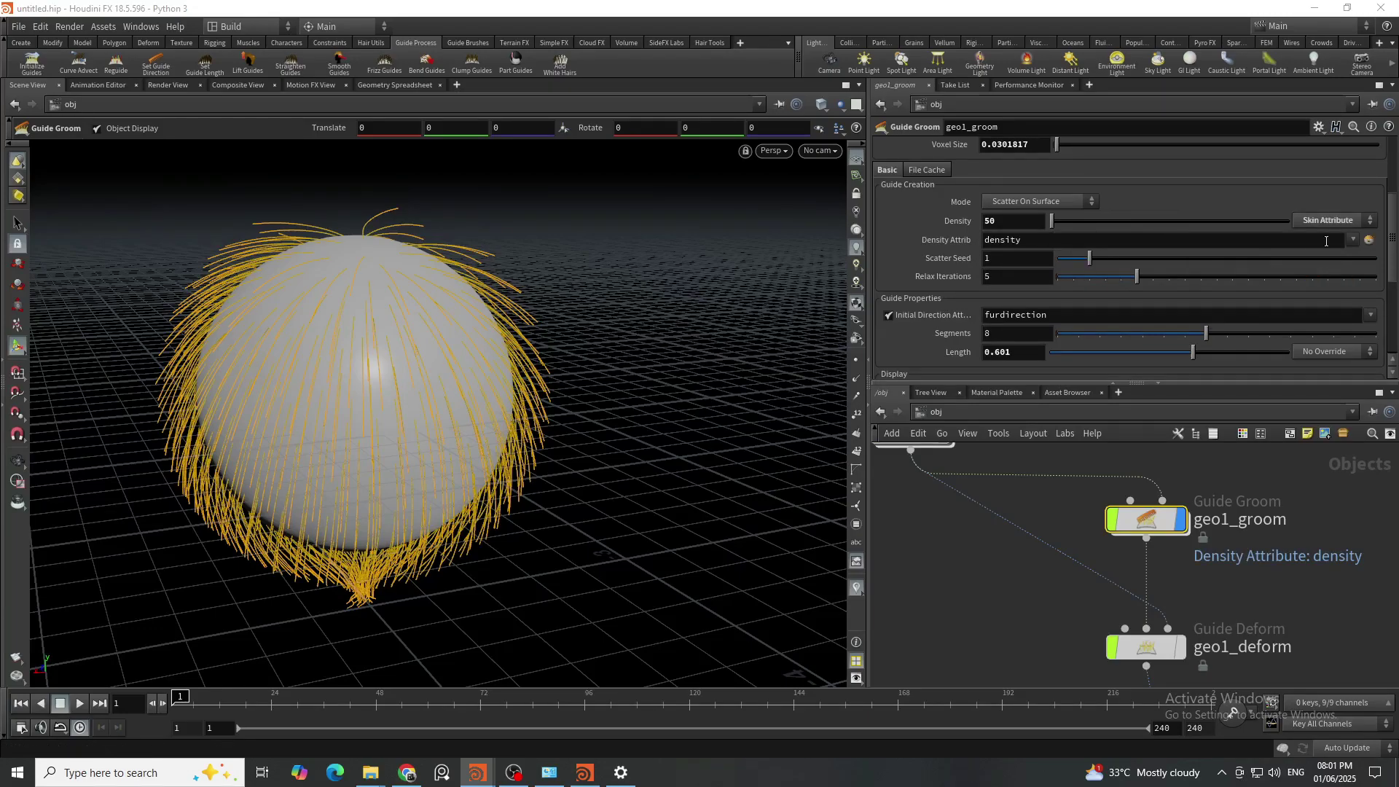
{"action": "left_click", "coordinate": [1352, 241]}
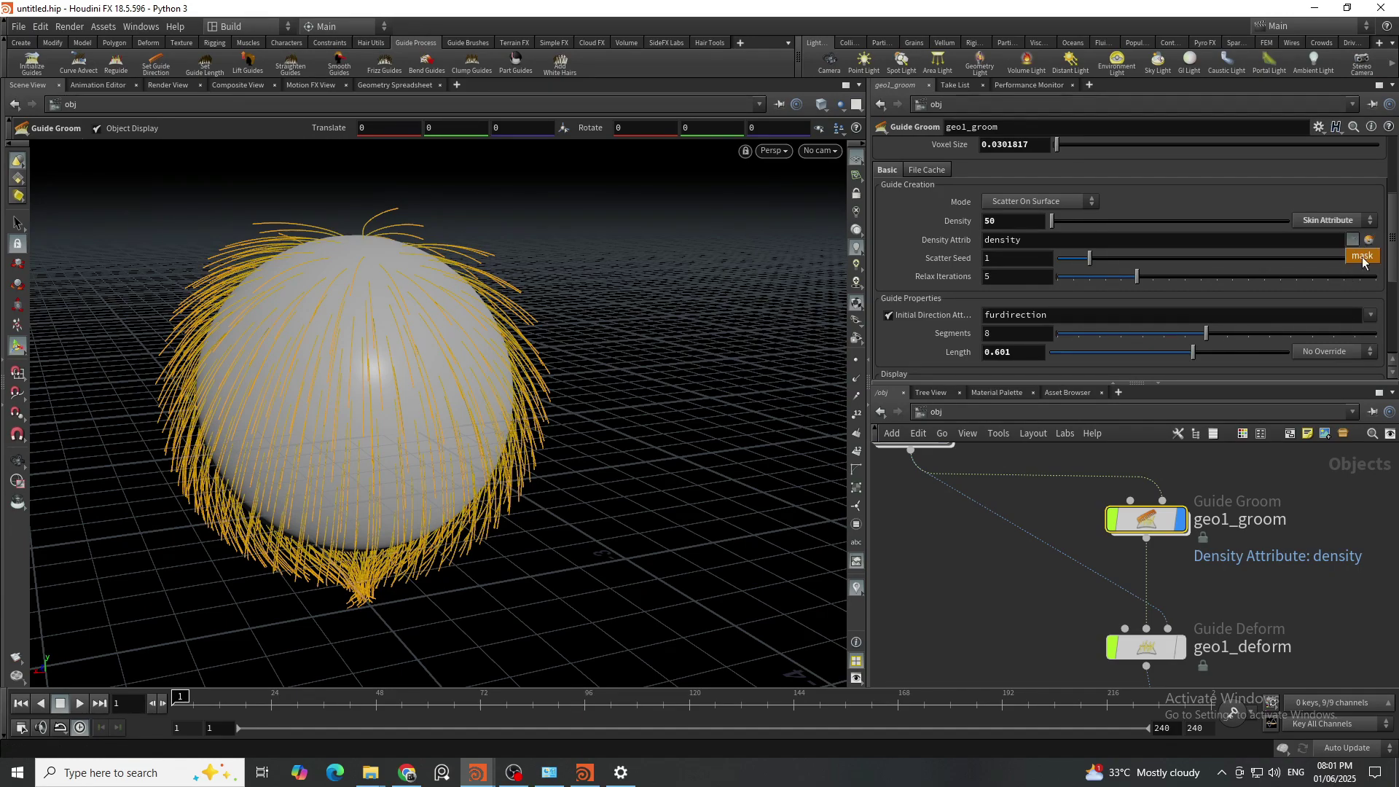
{"action": "left_click", "coordinate": [1361, 257]}
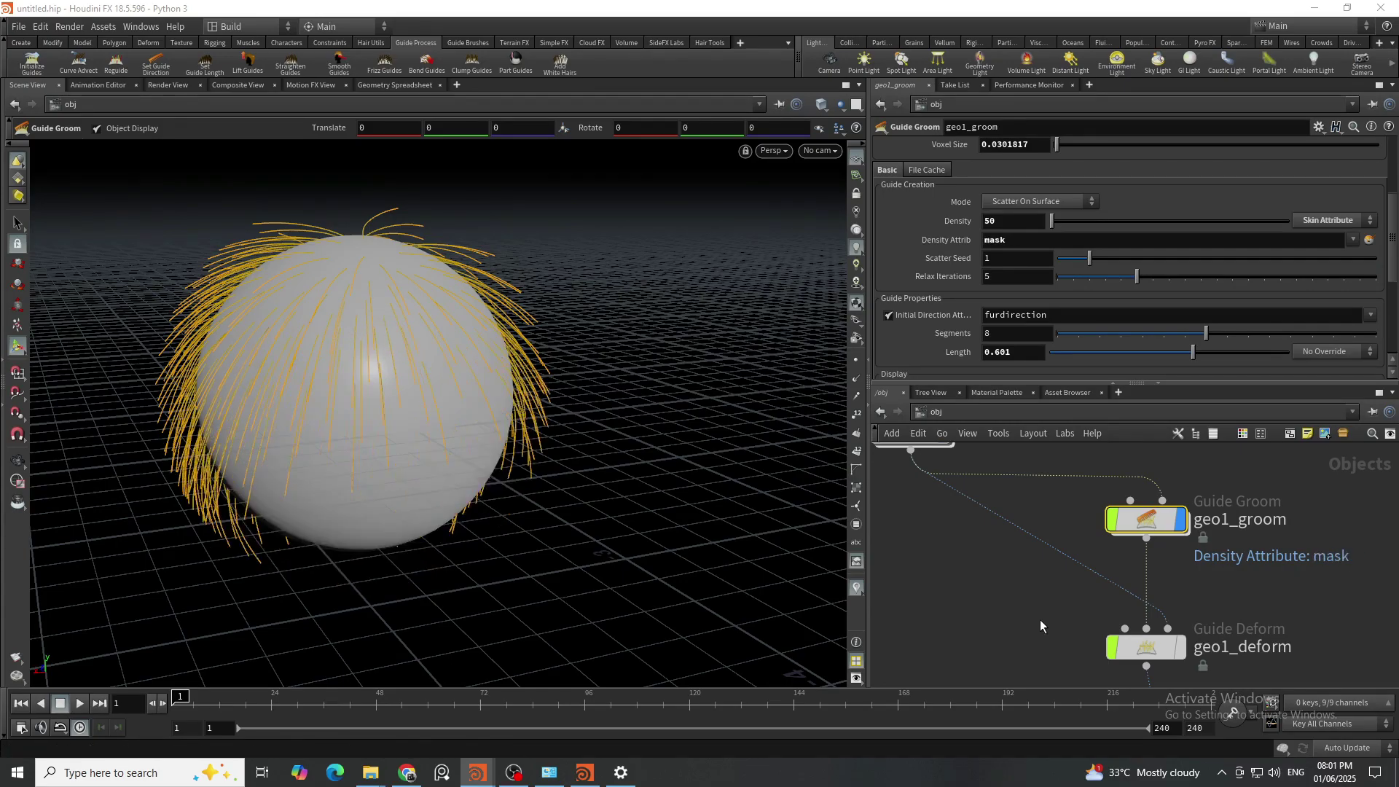
Step: Examine the guide distribution around the sphere and compare it with the painted mask inside the static object
{"action": "left_click", "coordinate": [953, 628]}
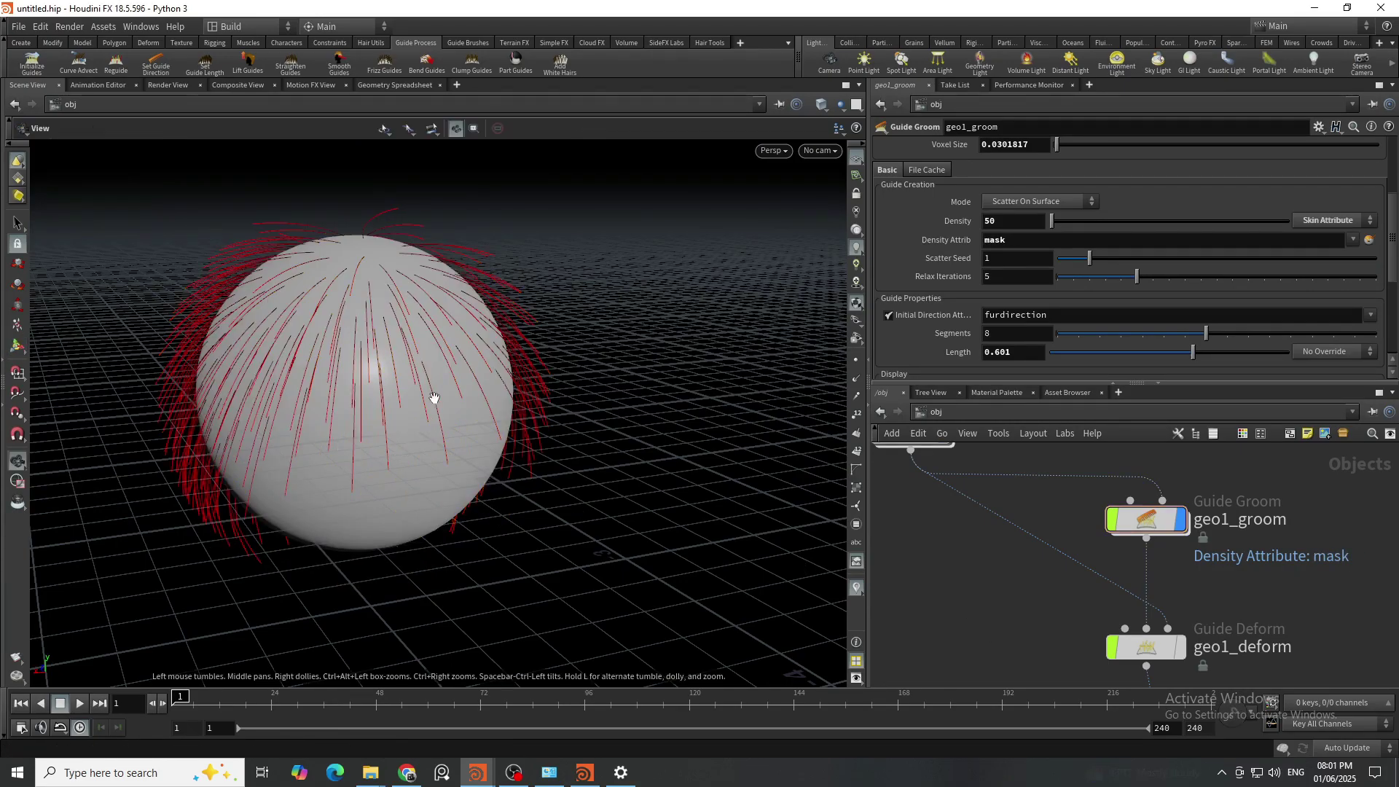
{"action": "scroll", "coordinate": [433, 397], "scroll_direction": "down", "scroll_amount": 3}
{"action": "left_click_drag", "start_coordinate": [443, 405], "coordinate": [481, 384]}
{"action": "scroll", "coordinate": [1030, 592], "scroll_direction": "down", "scroll_amount": 3}
{"action": "scroll", "coordinate": [983, 503], "scroll_direction": "up", "scroll_amount": 3}
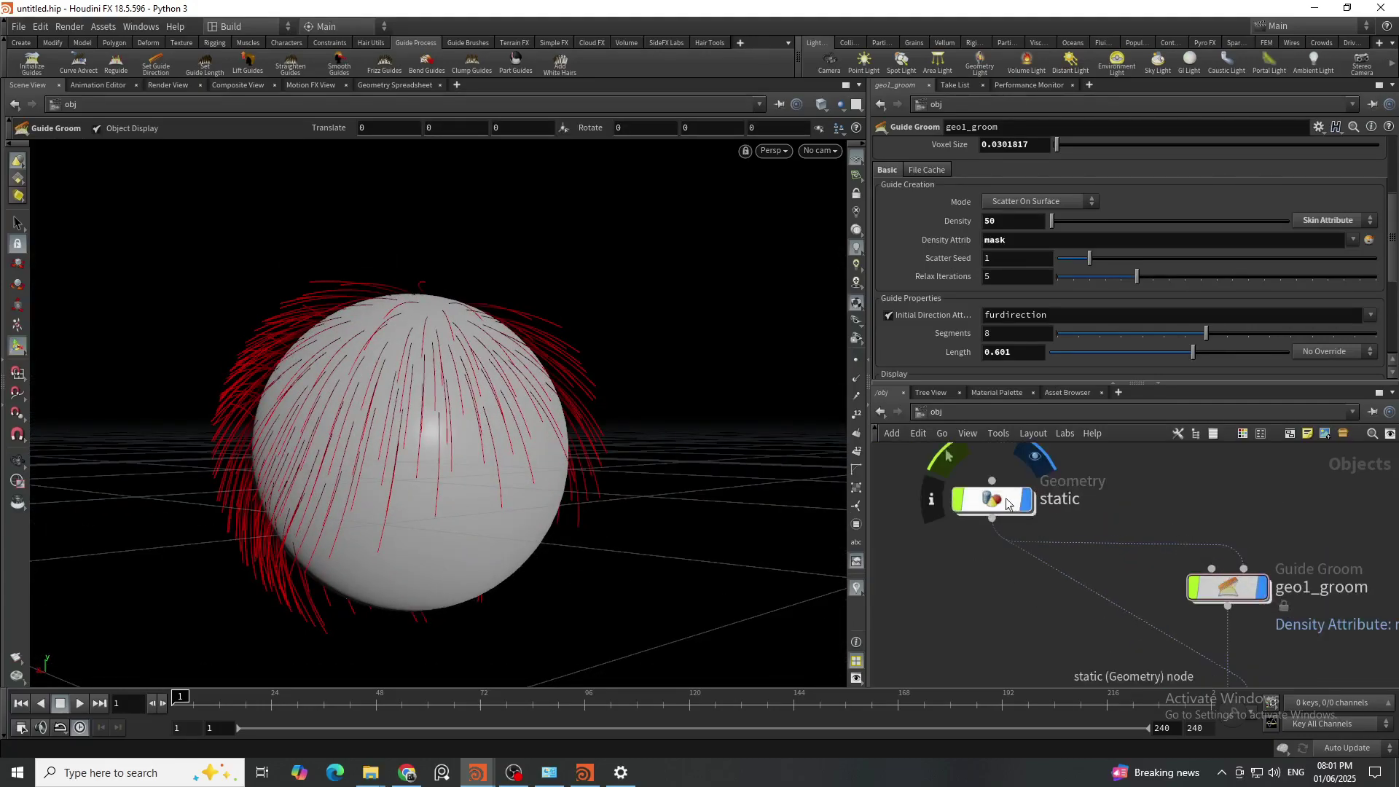
{"action": "double_click", "coordinate": [983, 493]}
{"action": "left_click_drag", "start_coordinate": [707, 535], "coordinate": [391, 475]}
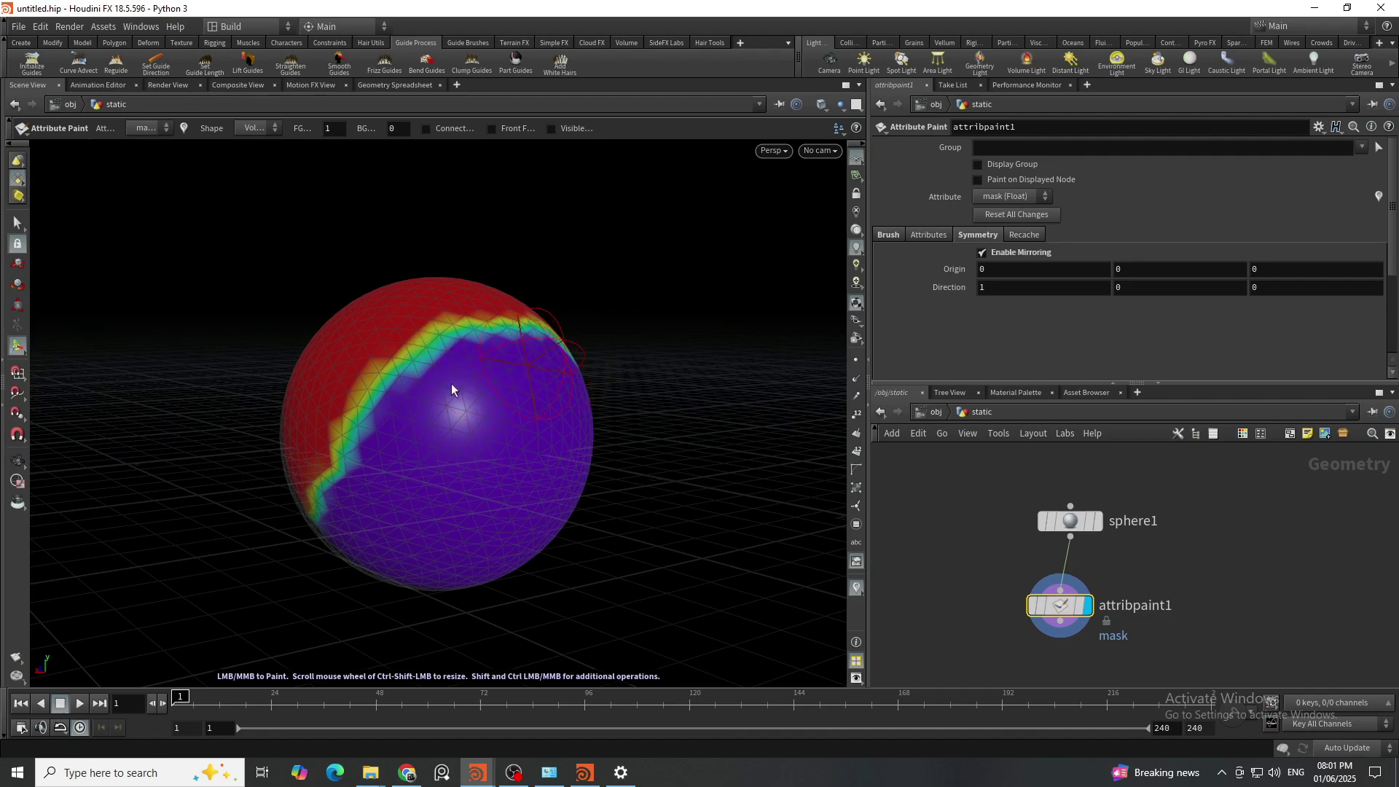
{"action": "left_click_drag", "start_coordinate": [439, 436], "coordinate": [537, 474]}
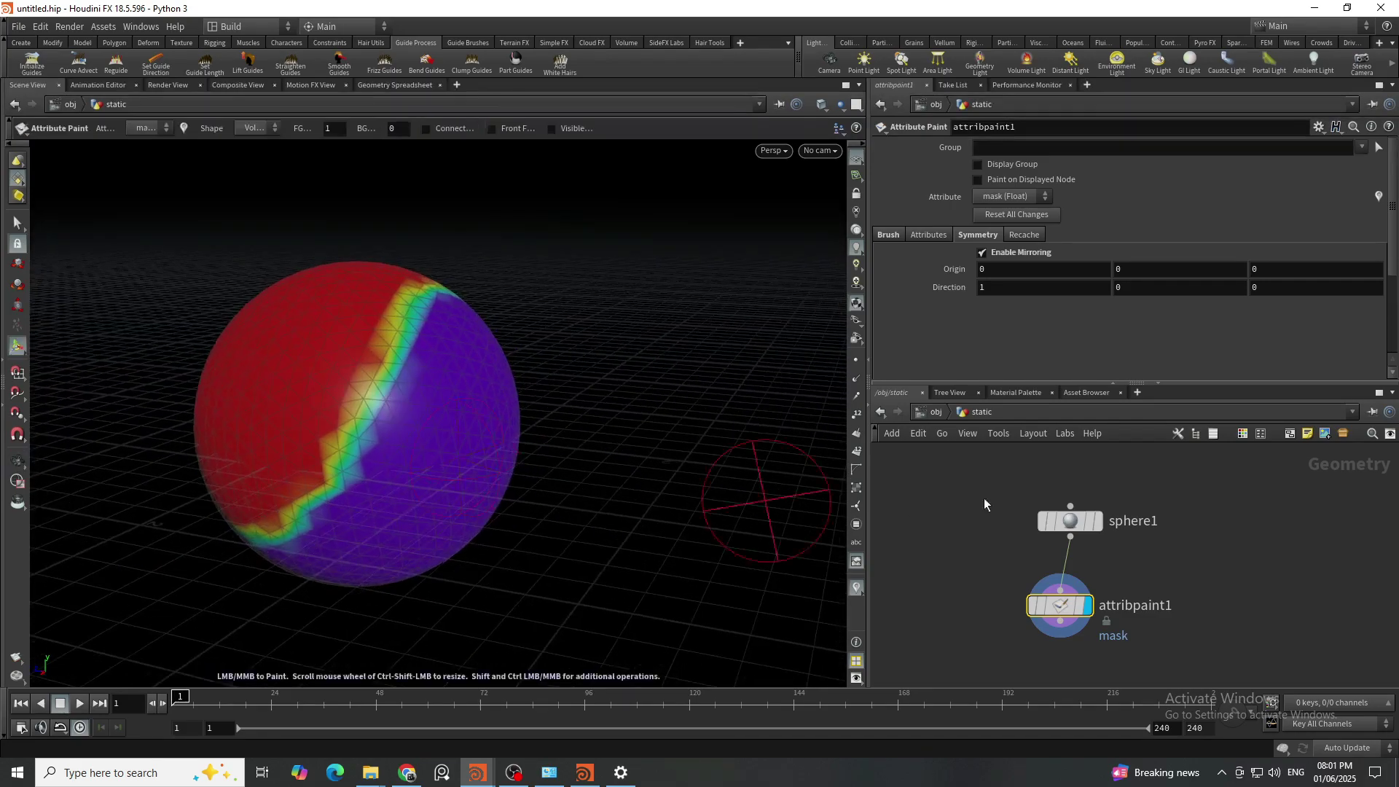
{"action": "left_click", "coordinate": [937, 412]}
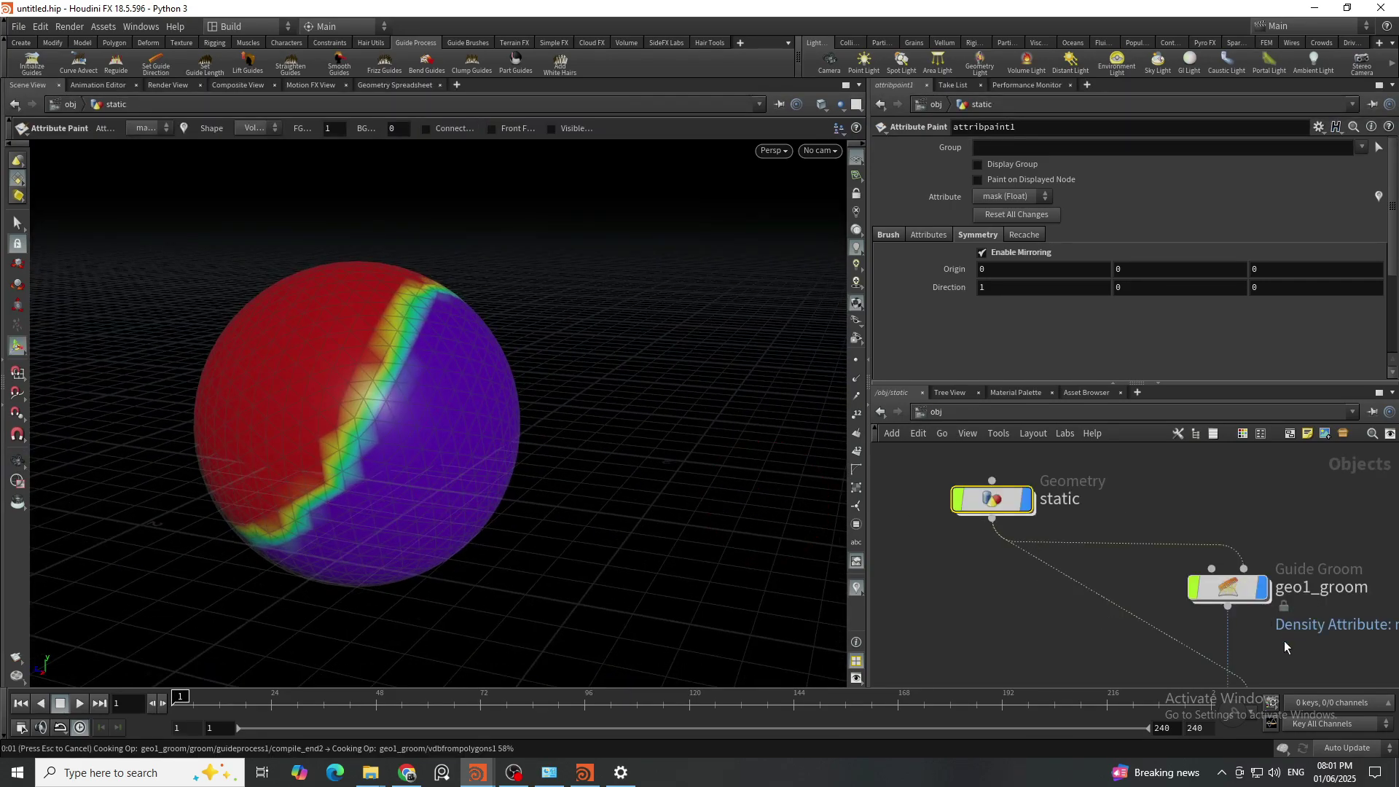
Step: Connect the anim object to geo1_deform as its animated skin and display the deformed guides
{"action": "left_click", "coordinate": [1232, 589]}
{"action": "left_click_drag", "start_coordinate": [598, 437], "coordinate": [499, 291]}
{"action": "scroll", "coordinate": [499, 291], "scroll_direction": "down", "scroll_amount": 2}
{"action": "scroll", "coordinate": [1136, 499], "scroll_direction": "down", "scroll_amount": 5}
{"action": "scroll", "coordinate": [1177, 543], "scroll_direction": "up", "scroll_amount": 2}
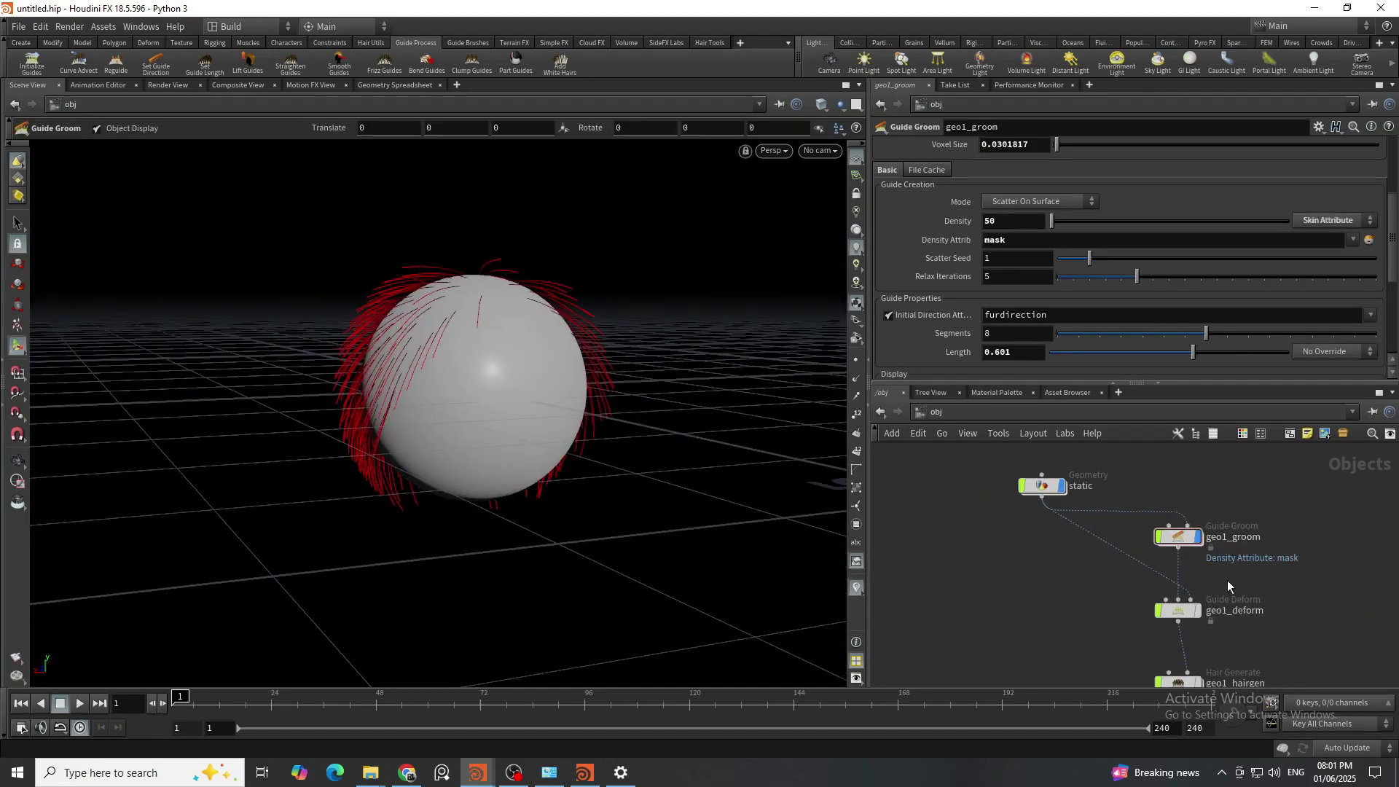
{"action": "middle_click_drag", "start_coordinate": [1230, 583], "coordinate": [1119, 570]}
{"action": "left_click_drag", "start_coordinate": [1004, 536], "coordinate": [1330, 493]}
{"action": "left_click", "coordinate": [1057, 592]}
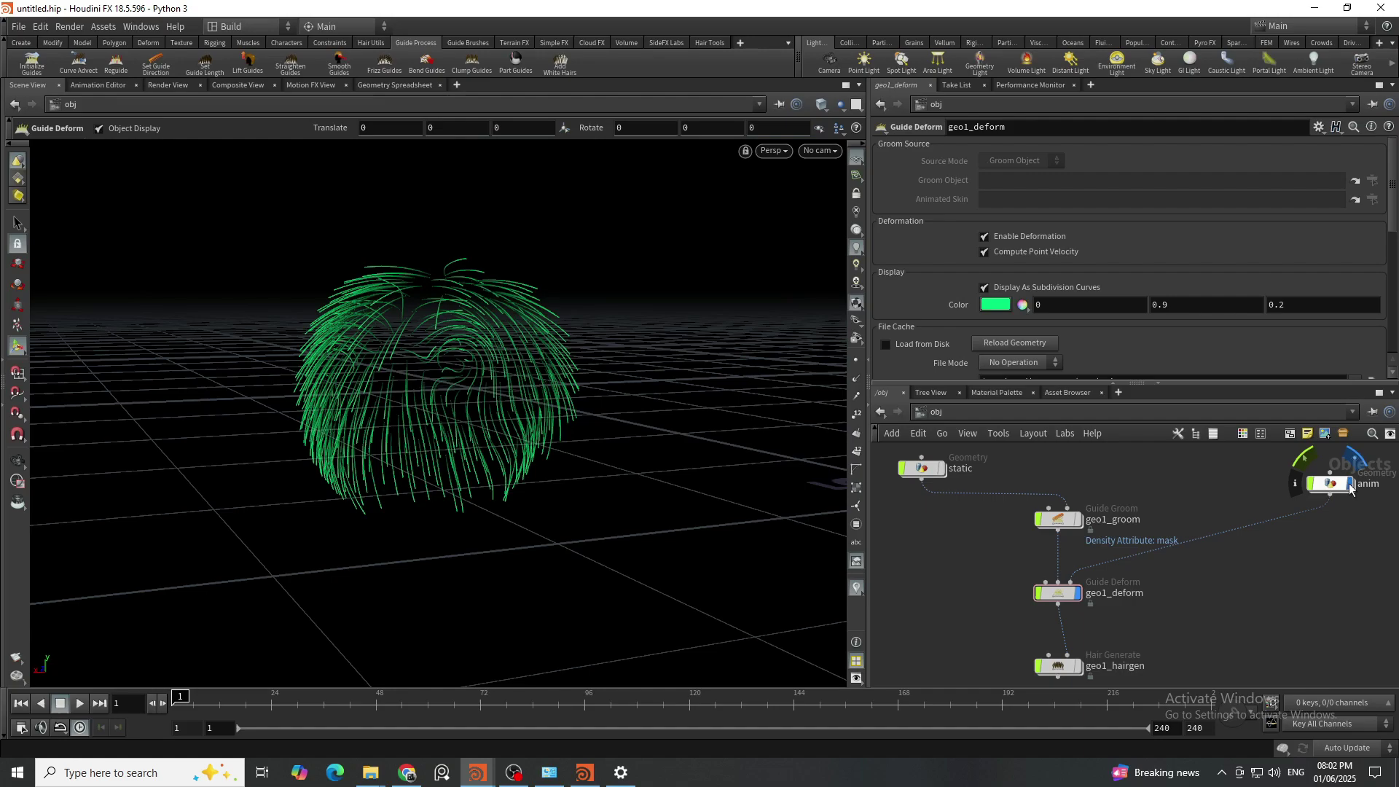
Step: Go to frame 82 and display geo1_hairgen to check how the generated hair follows the animated sphere
{"action": "left_click_drag", "start_coordinate": [379, 702], "coordinate": [525, 702]}
{"action": "middle_click_drag", "start_coordinate": [1083, 595], "coordinate": [1096, 524]}
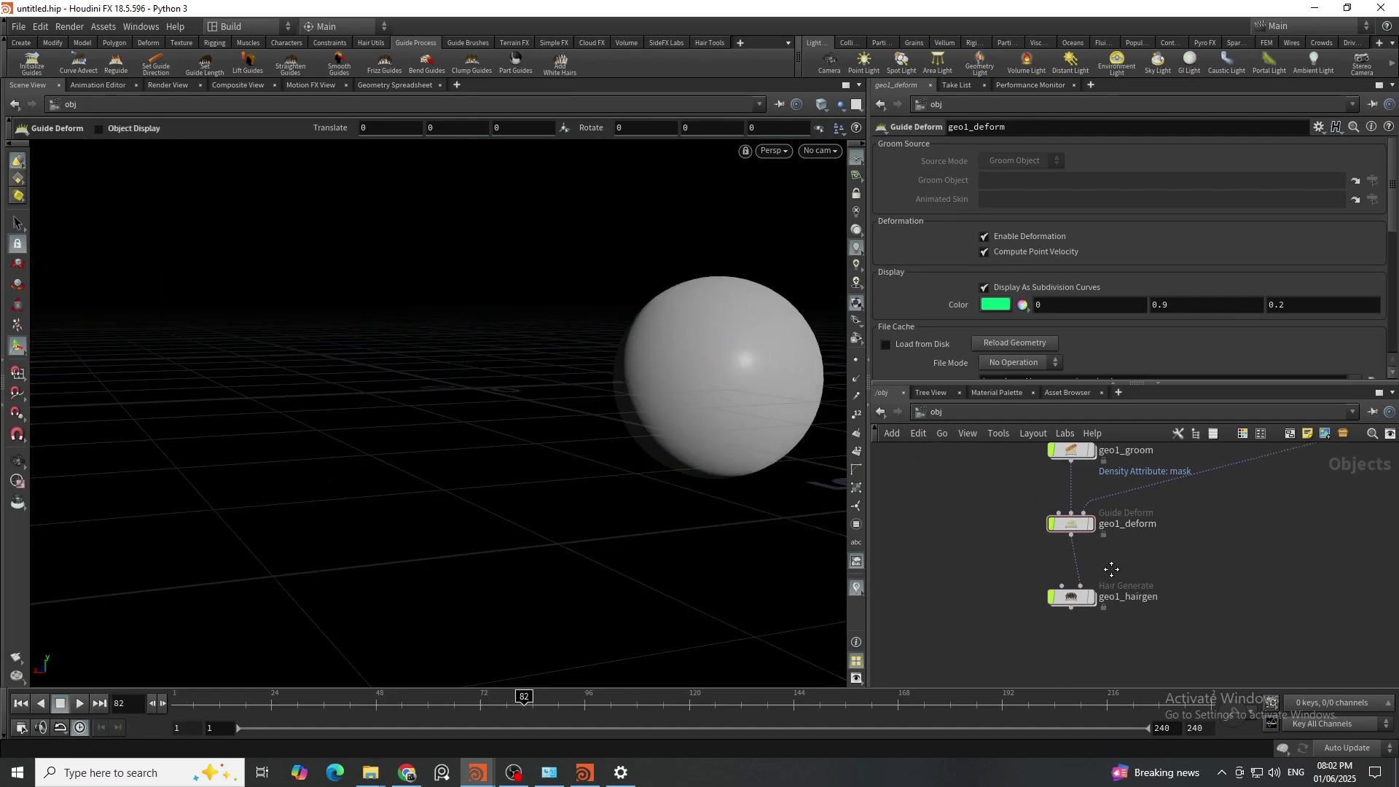
{"action": "left_click", "coordinate": [1090, 594]}
{"action": "key", "text": "Escape"}
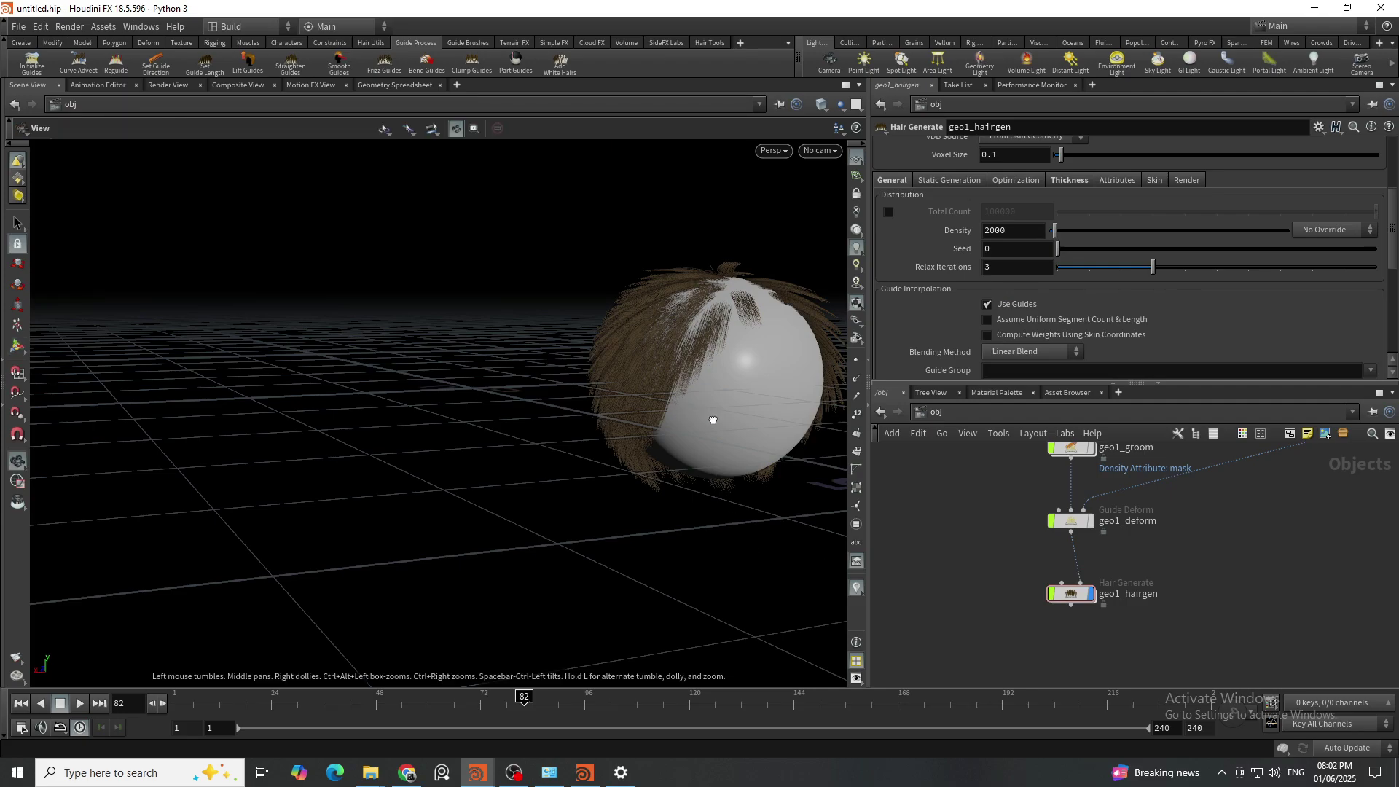
{"action": "left_click_drag", "start_coordinate": [715, 415], "coordinate": [596, 389]}
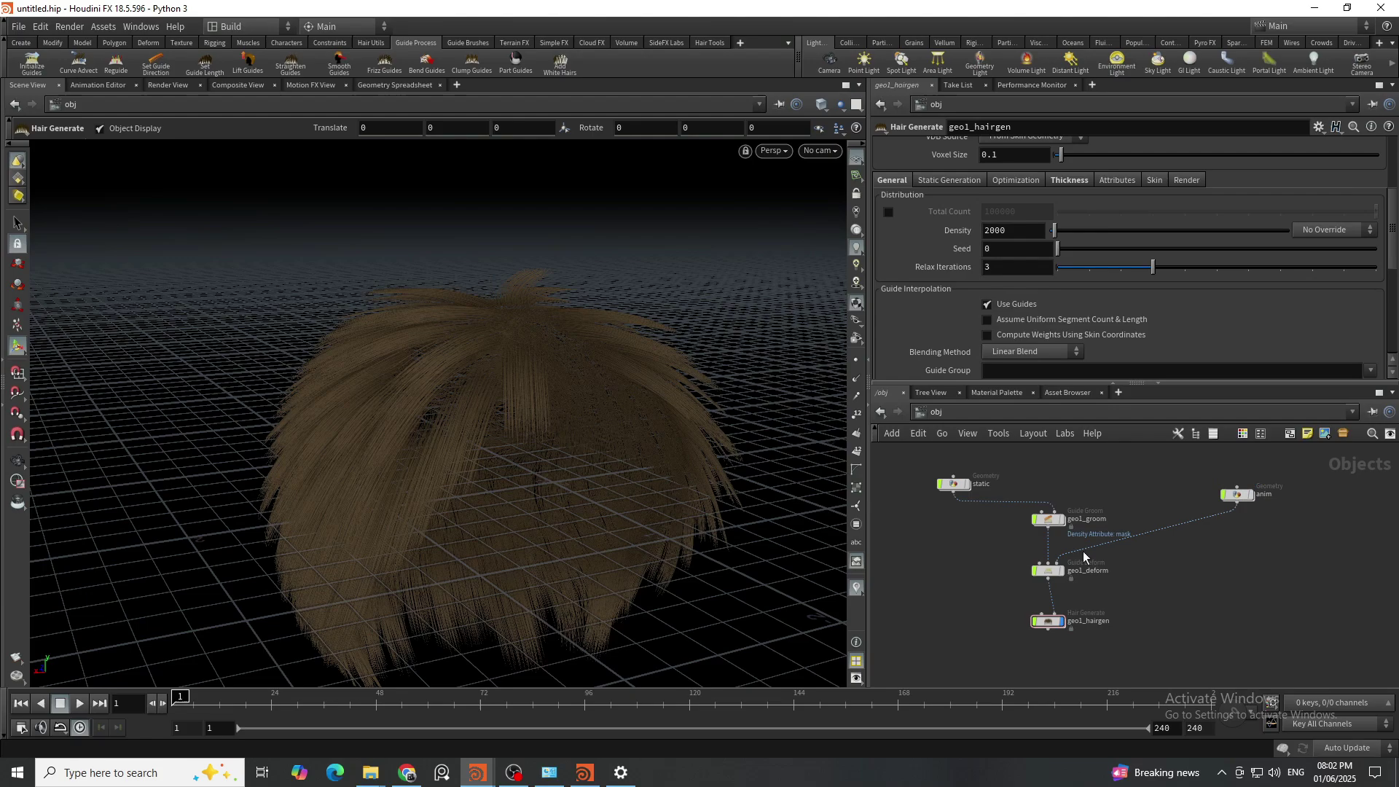
Step: Connect static to geo1_deform in place of anim, and show geo1_groom's guides instead of the generated hair
{"action": "left_click_drag", "start_coordinate": [953, 494], "coordinate": [976, 521]}
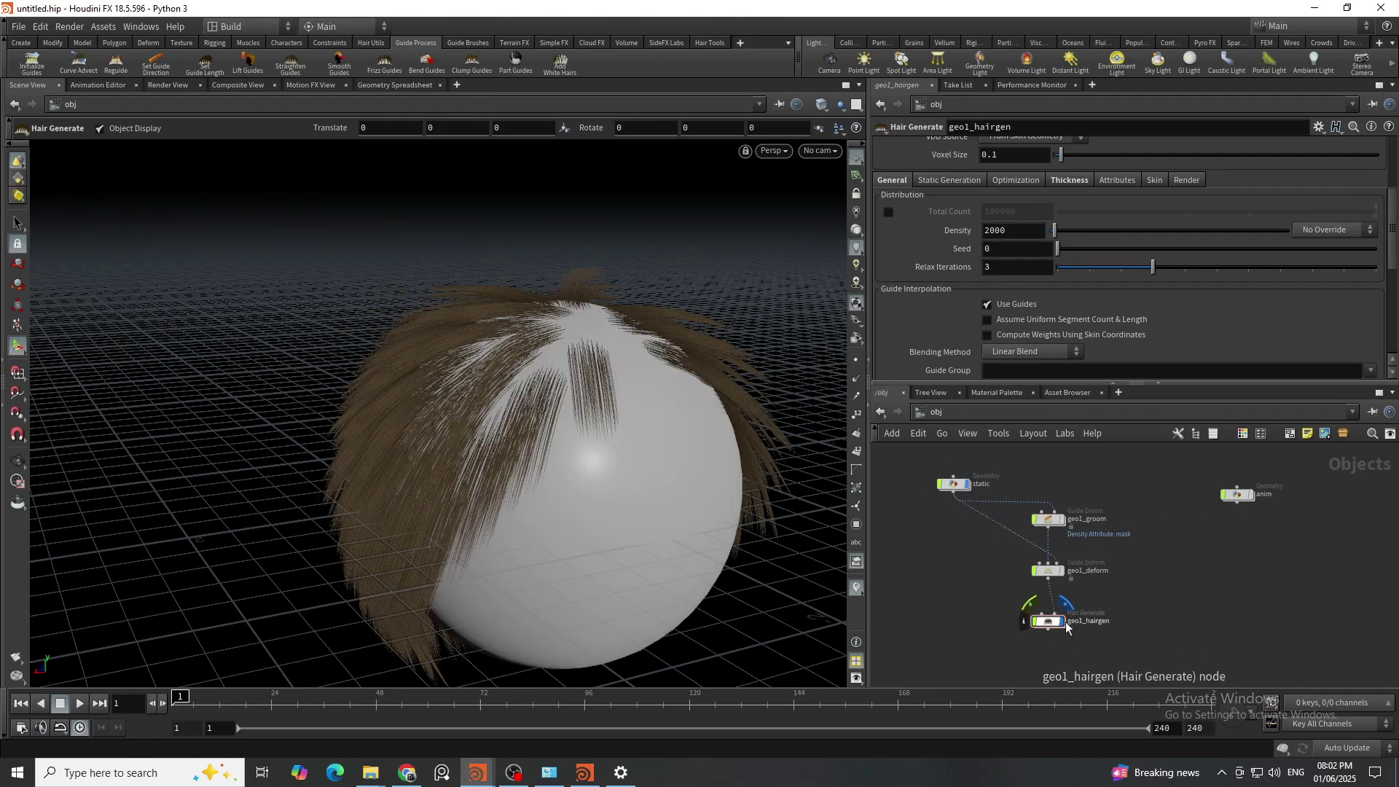
{"action": "left_click", "coordinate": [1061, 623]}
{"action": "left_click_drag", "start_coordinate": [1050, 623], "coordinate": [1039, 624]}
{"action": "left_click", "coordinate": [1048, 521]}
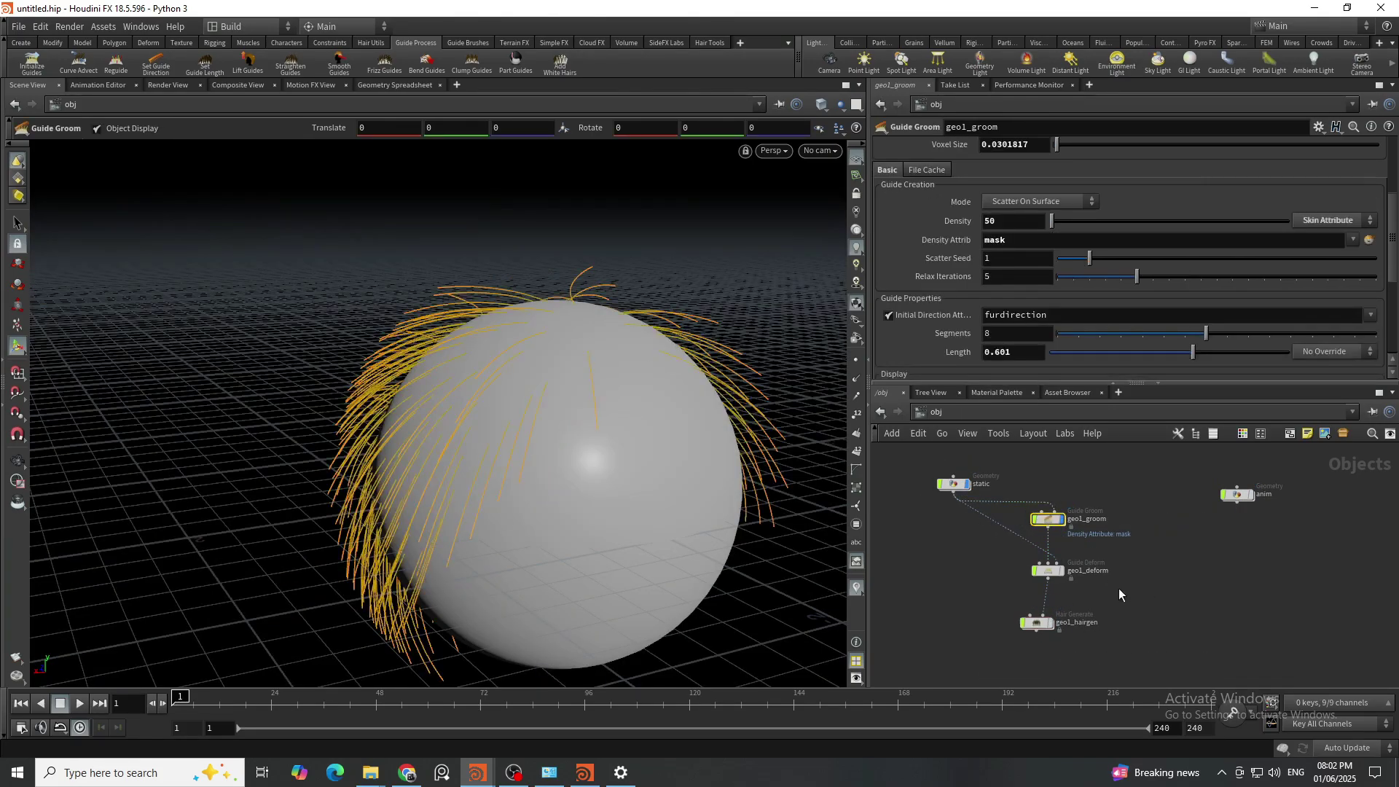
{"action": "middle_click_drag", "start_coordinate": [1142, 595], "coordinate": [1156, 595]}
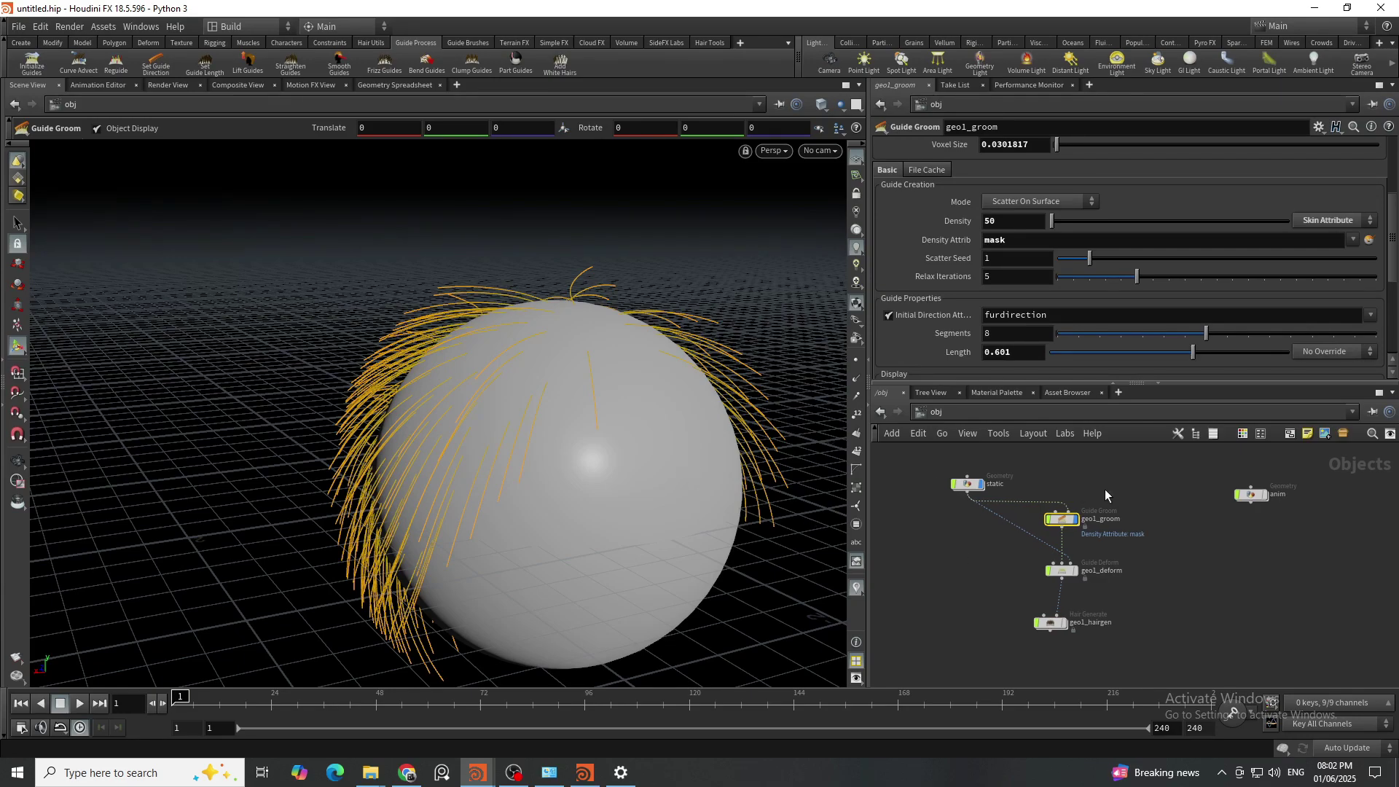
Step: Set the Set Lift Blend of guideprocess1 inside geo1_groom to 0.82 and return to the object level
{"action": "double_click", "coordinate": [1061, 521]}
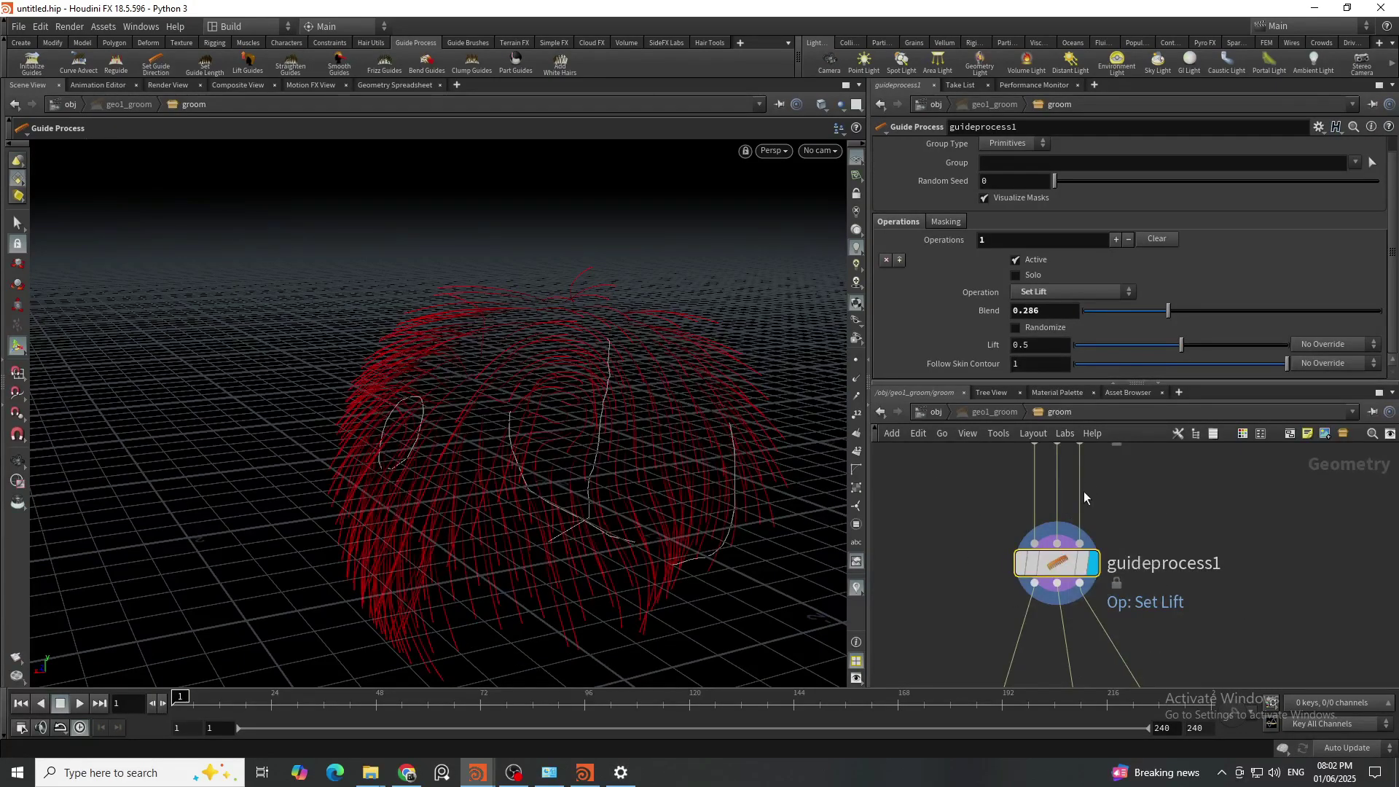
{"action": "left_click_drag", "start_coordinate": [1171, 312], "coordinate": [1326, 313]}
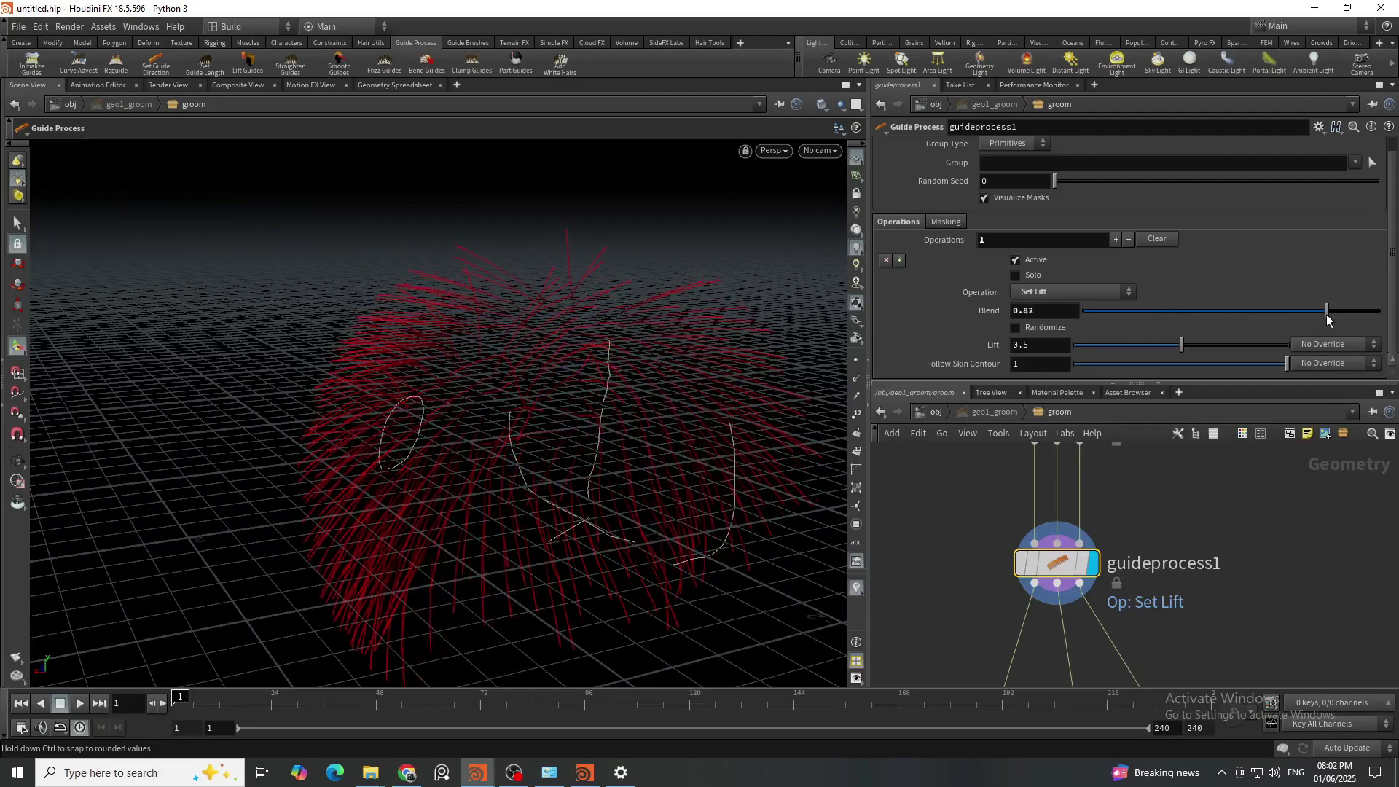
{"action": "left_click", "coordinate": [941, 413]}
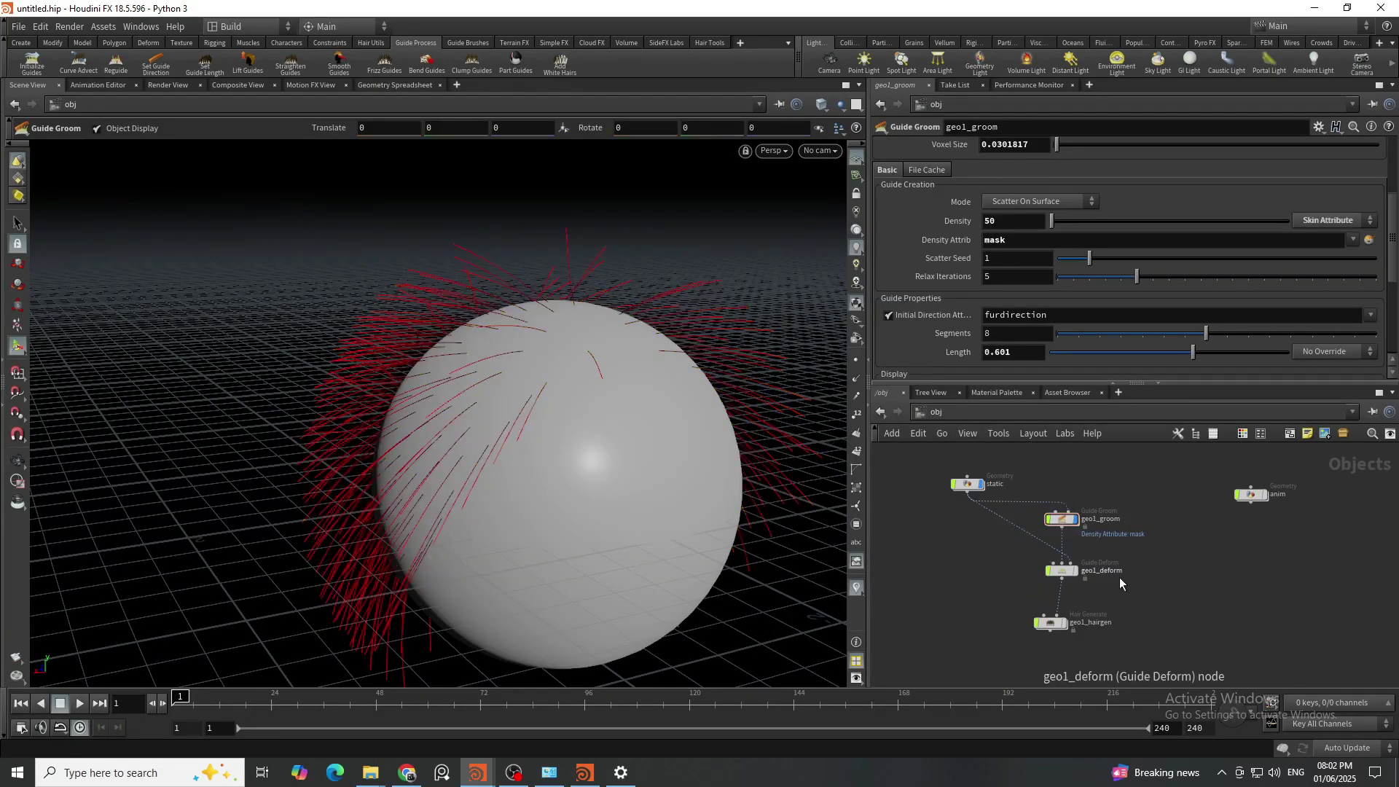
Step: Display geo1_hairgen's hair on the sphere and set its guide Influence Radius to 0.15
{"action": "middle_click_drag", "start_coordinate": [1119, 577], "coordinate": [1133, 529]}
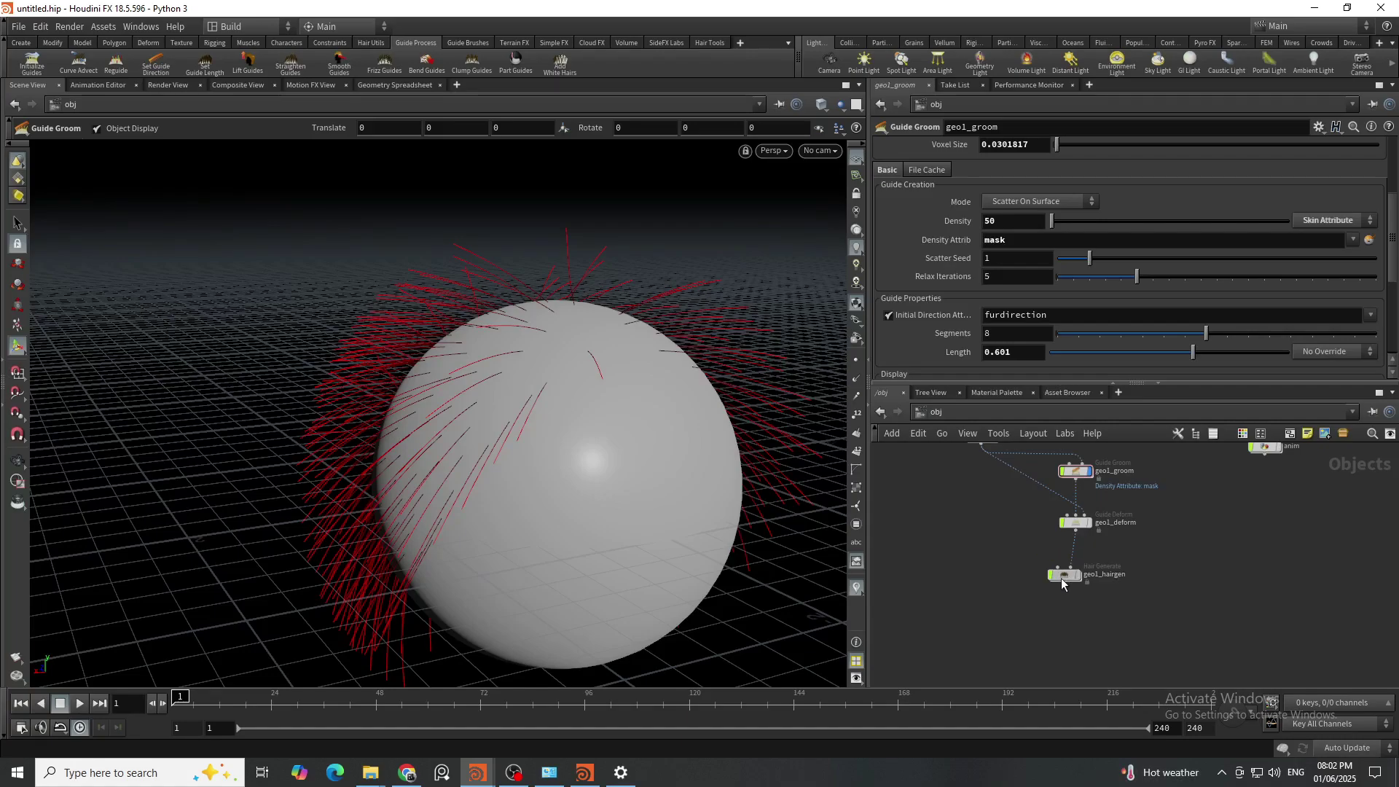
{"action": "left_click_drag", "start_coordinate": [1070, 582], "coordinate": [1077, 581]}
{"action": "left_click", "coordinate": [1089, 579]}
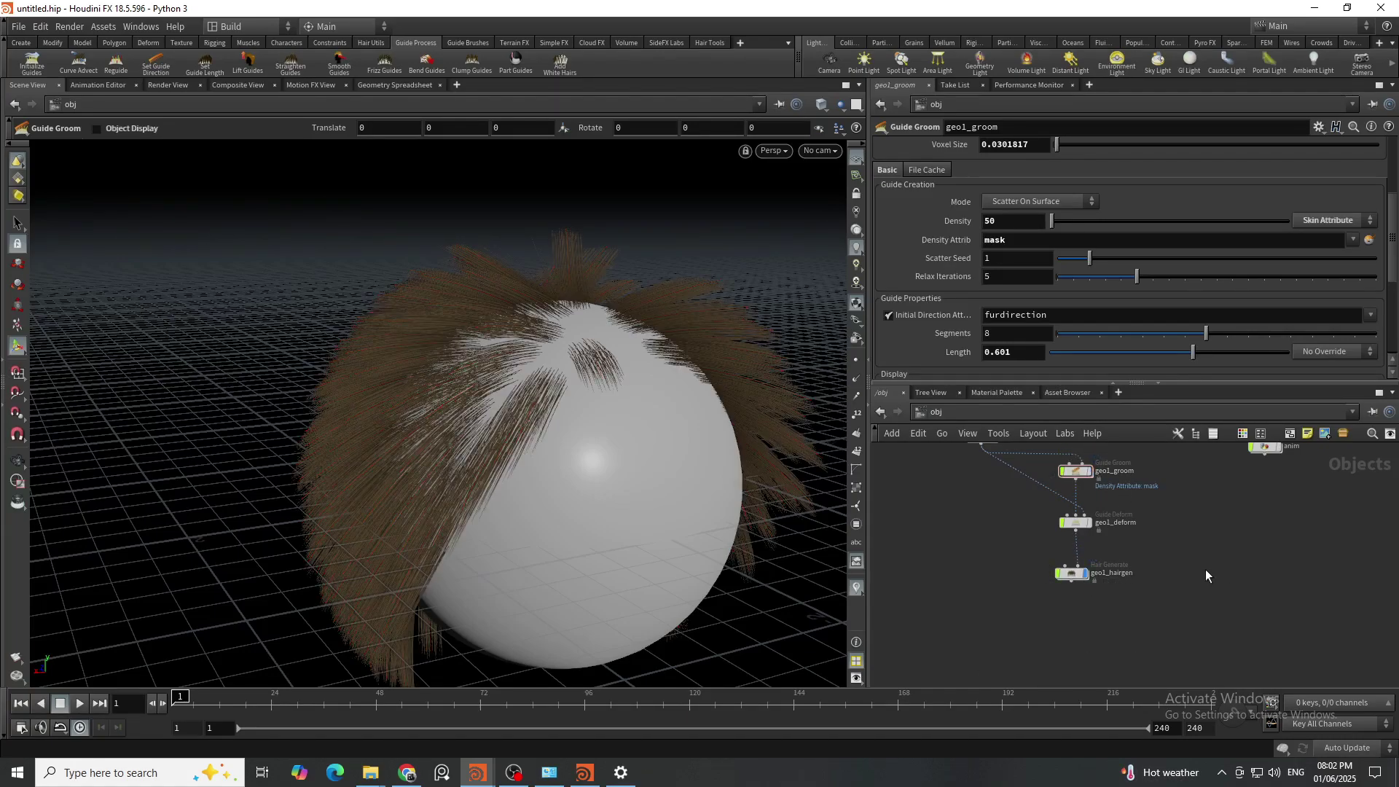
{"action": "left_click_drag", "start_coordinate": [1160, 564], "coordinate": [1034, 618]}
{"action": "scroll", "coordinate": [624, 359], "scroll_direction": "up", "scroll_amount": 3}
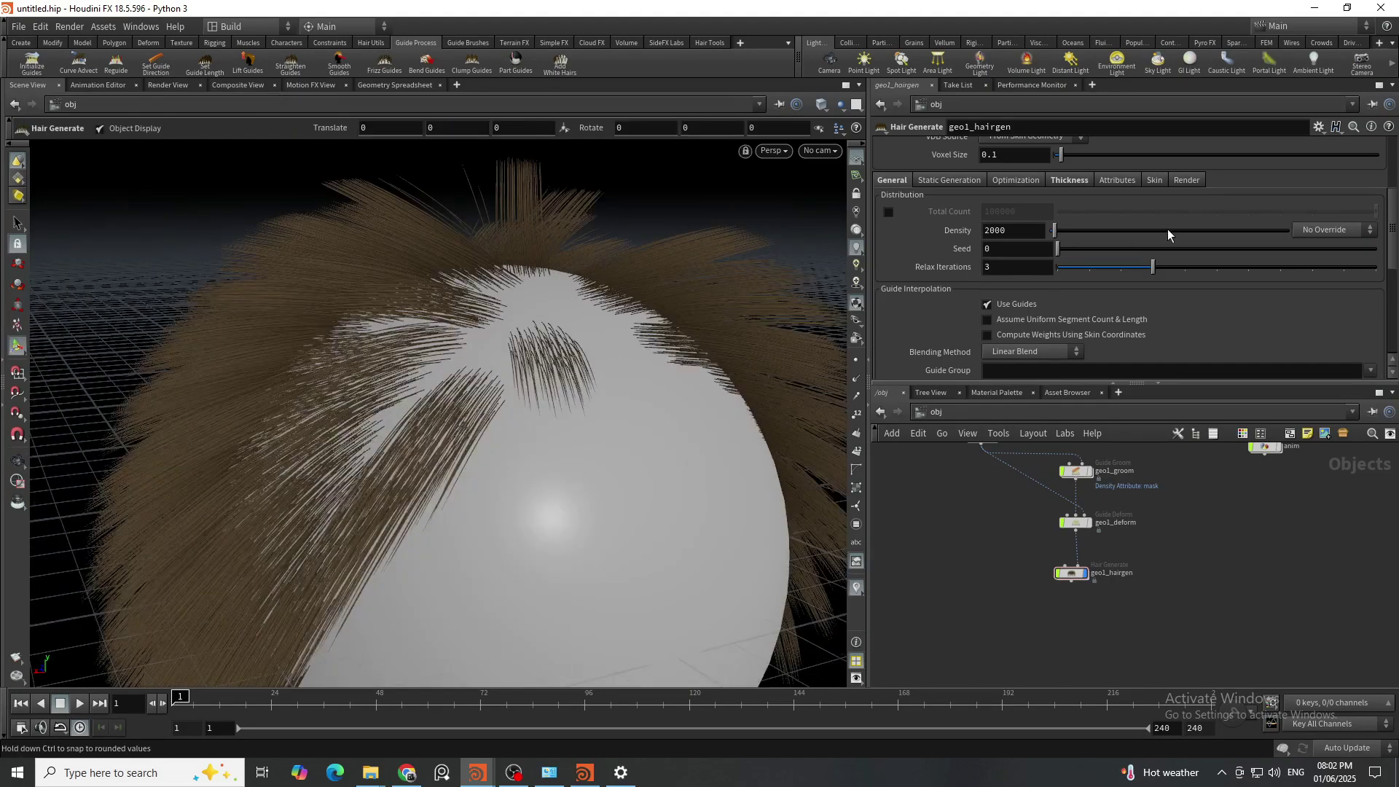
{"action": "scroll", "coordinate": [1126, 254], "scroll_direction": "down", "scroll_amount": 3}
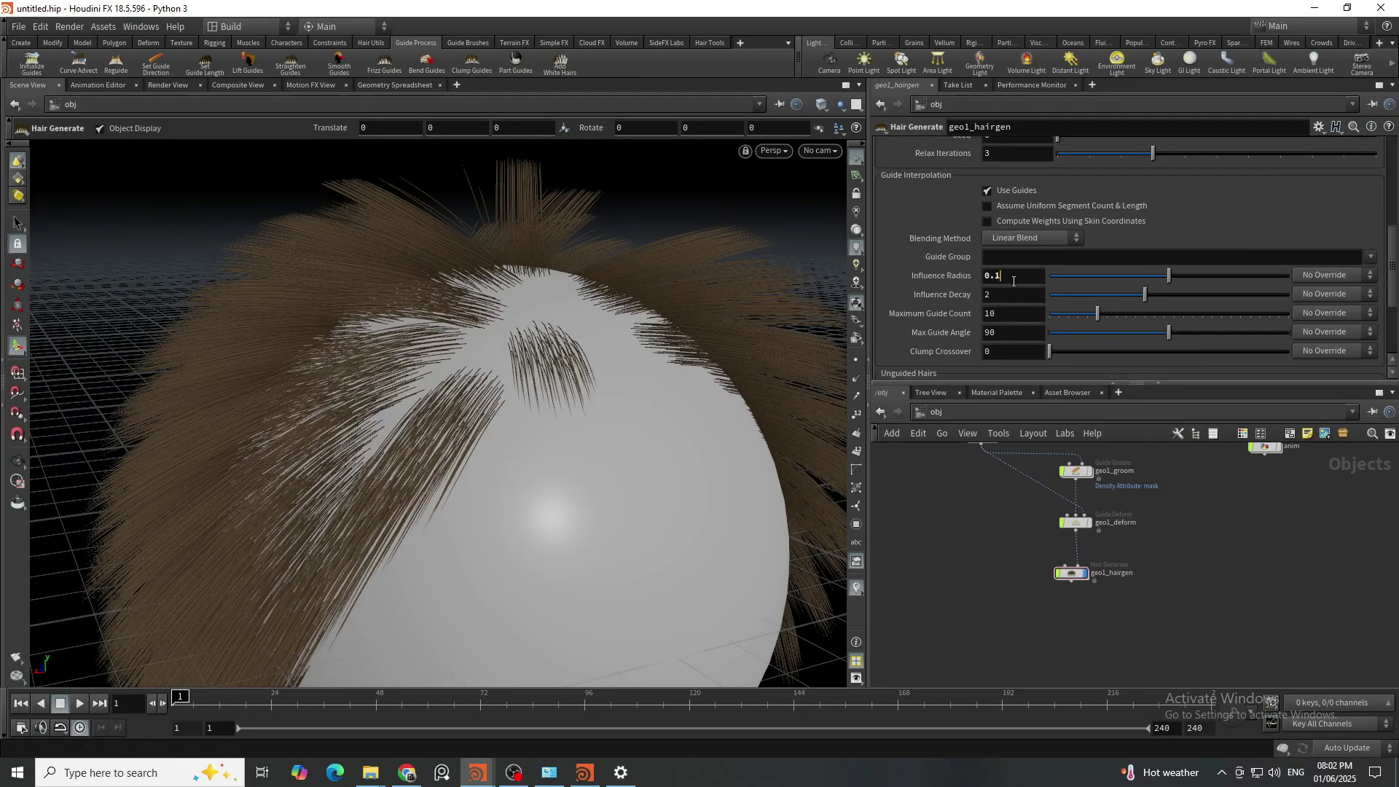
{"action": "left_click", "coordinate": [1013, 279]}
{"action": "type", "text": "0.15"}
{"action": "key", "text": "Return"}
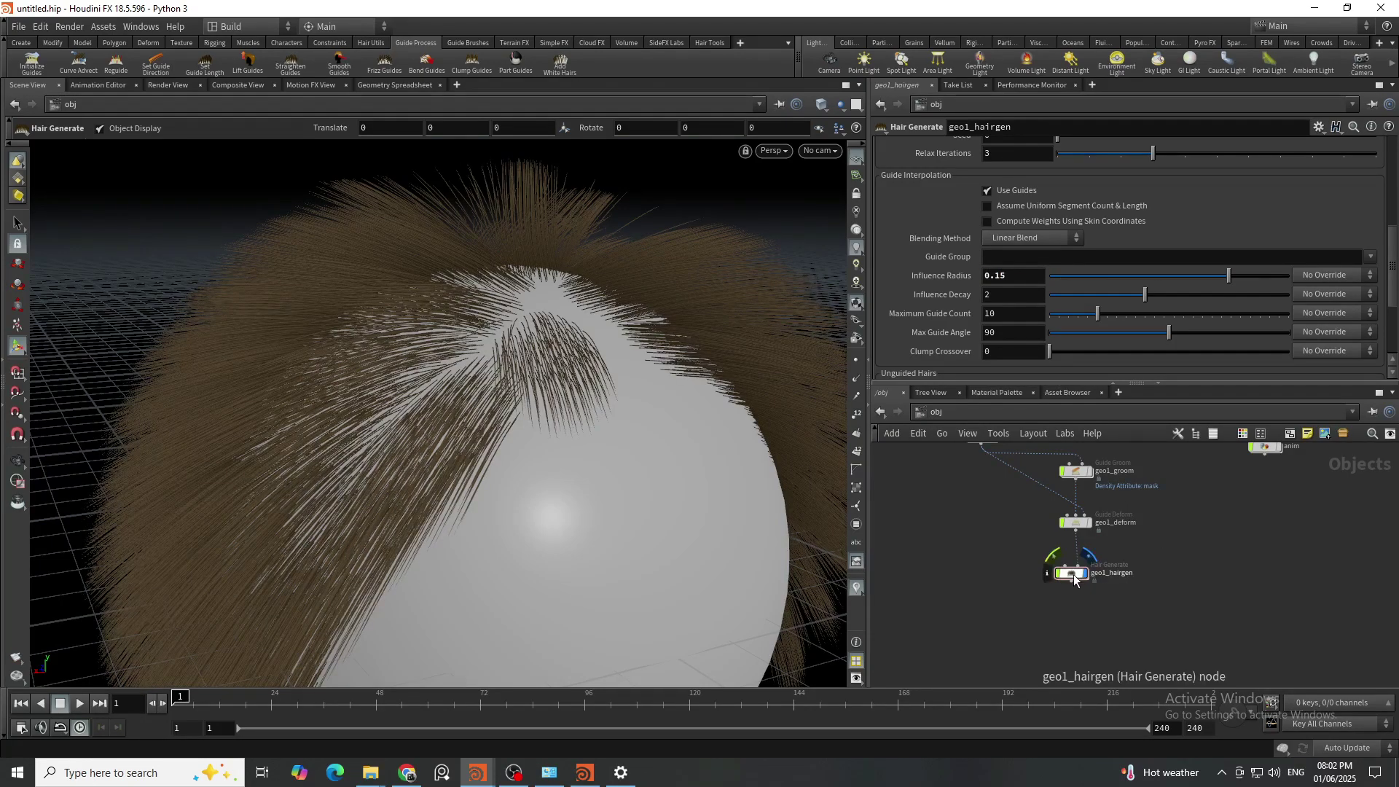
Step: Open geo1_hairgen's modify network, place the HAIRS output well below the inputs, and look over the SKIN, SKINVDB and GUIDES inputs
{"action": "double_click", "coordinate": [1073, 575]}
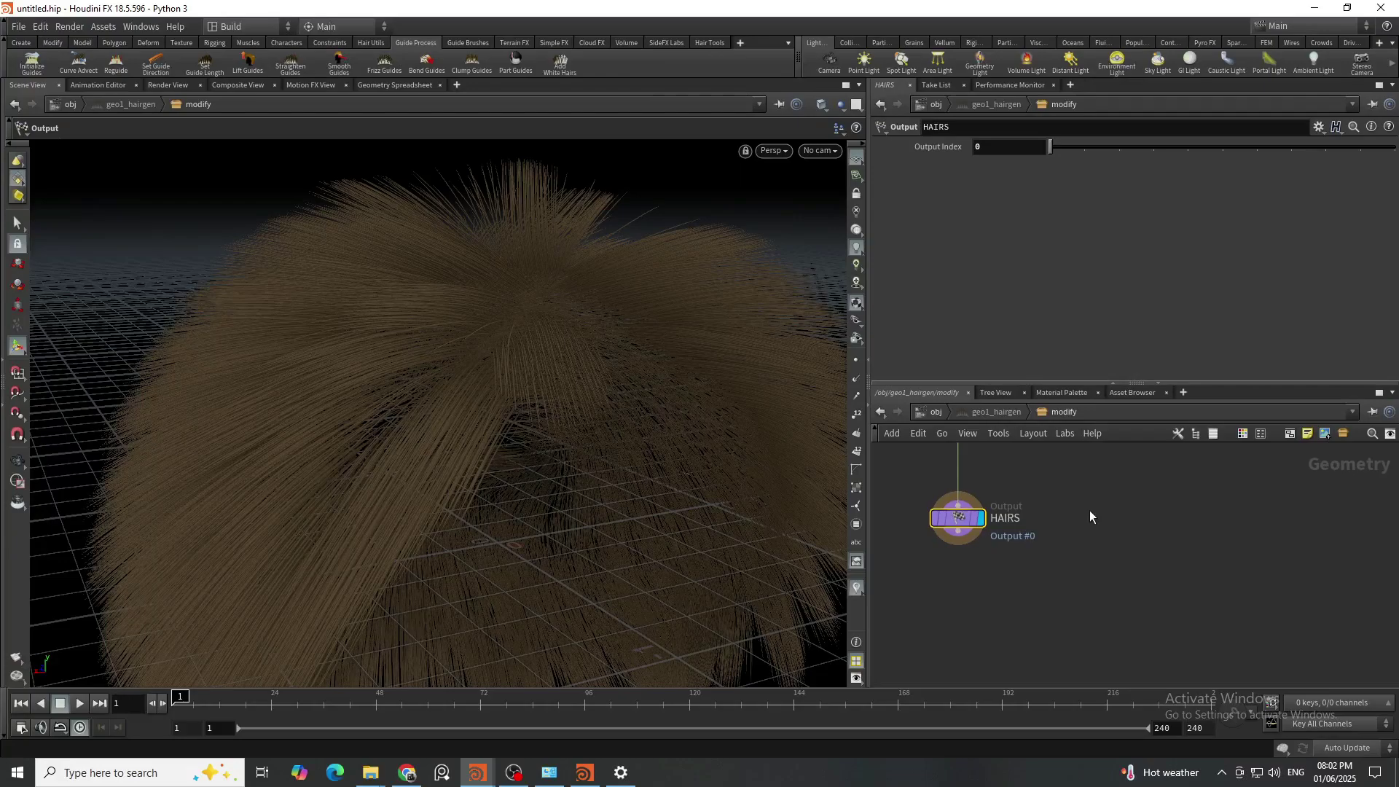
{"action": "scroll", "coordinate": [1055, 566], "scroll_direction": "up", "scroll_amount": 3}
{"action": "left_click_drag", "start_coordinate": [1015, 521], "coordinate": [1021, 672]}
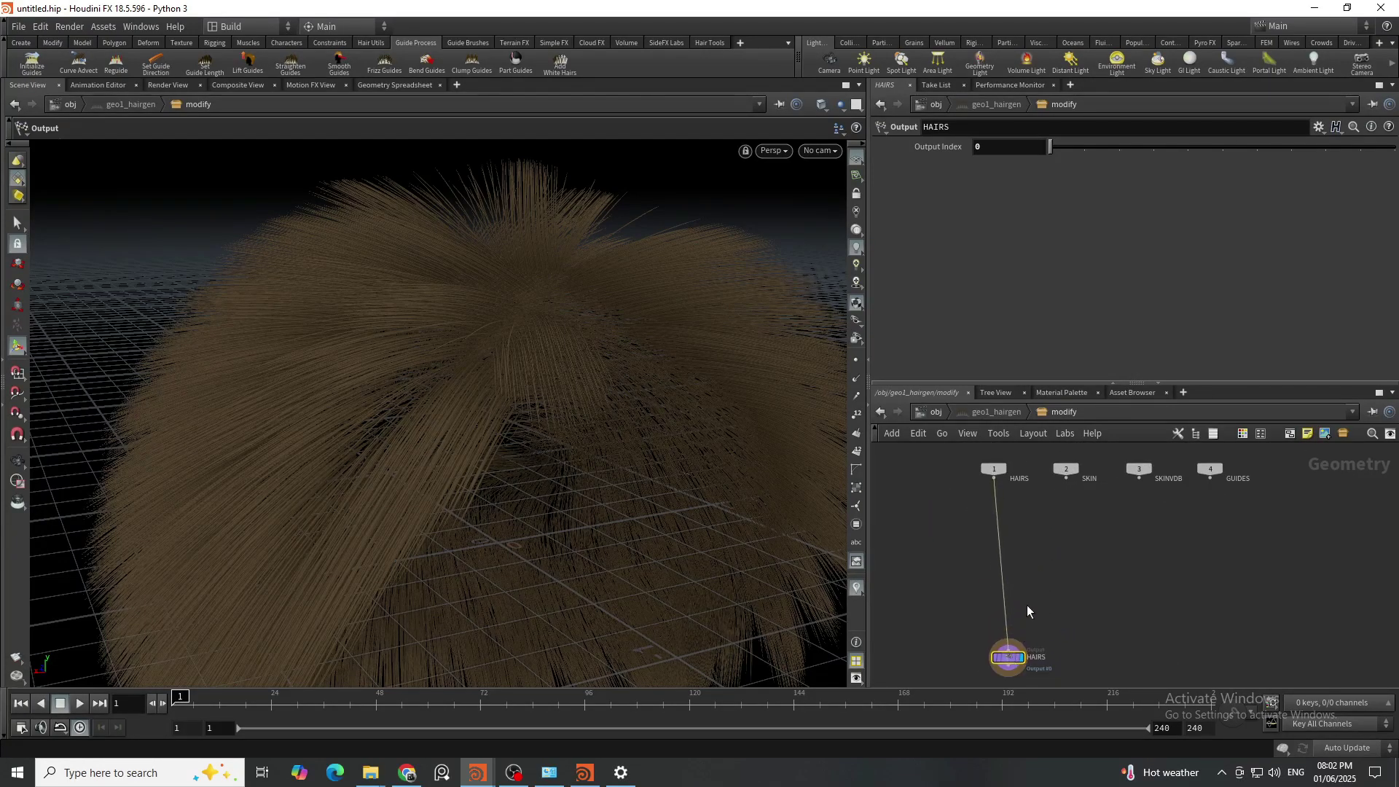
{"action": "middle_click_drag", "start_coordinate": [977, 630], "coordinate": [990, 571]}
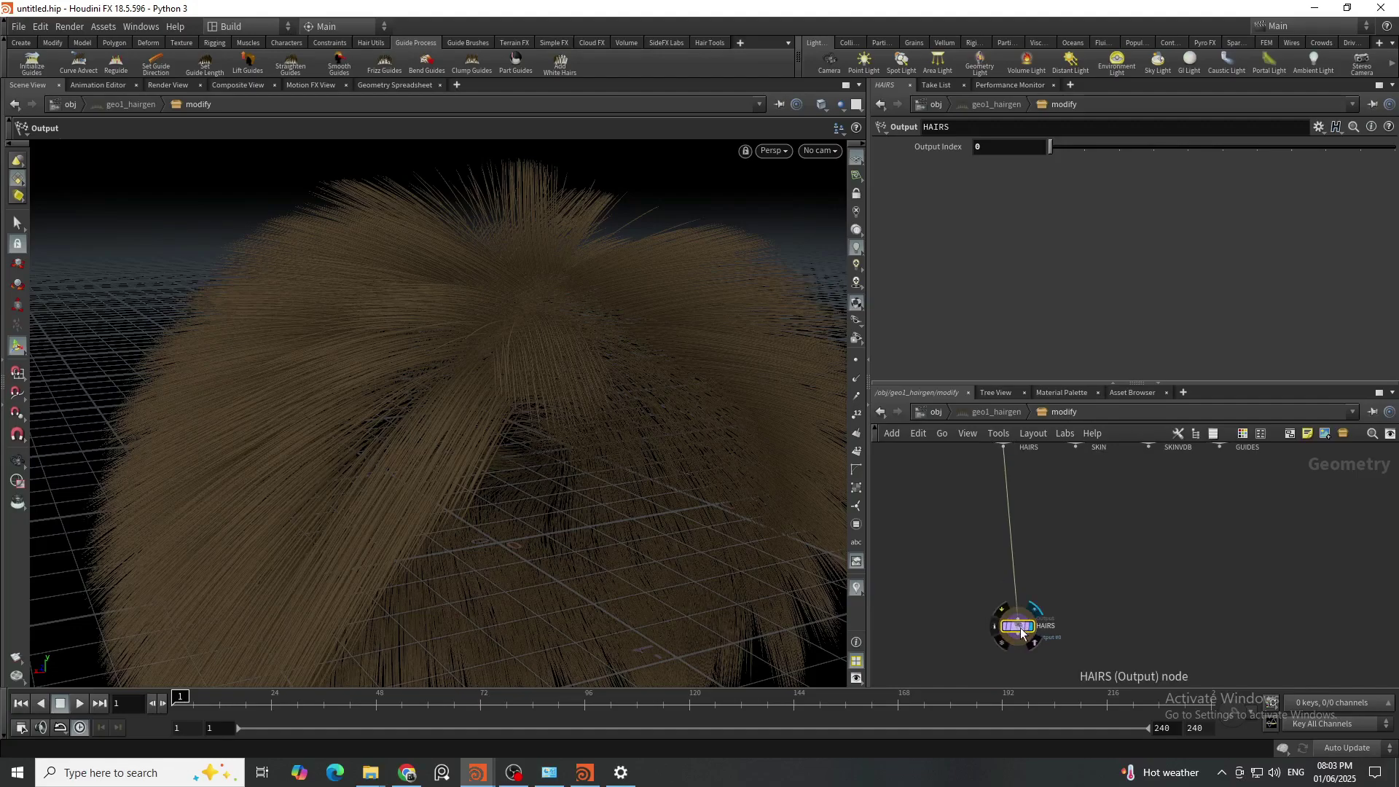
{"action": "left_click_drag", "start_coordinate": [1021, 628], "coordinate": [1008, 650]}
{"action": "middle_click_drag", "start_coordinate": [1035, 584], "coordinate": [1040, 662]}
{"action": "scroll", "coordinate": [1038, 576], "scroll_direction": "up", "scroll_amount": 3}
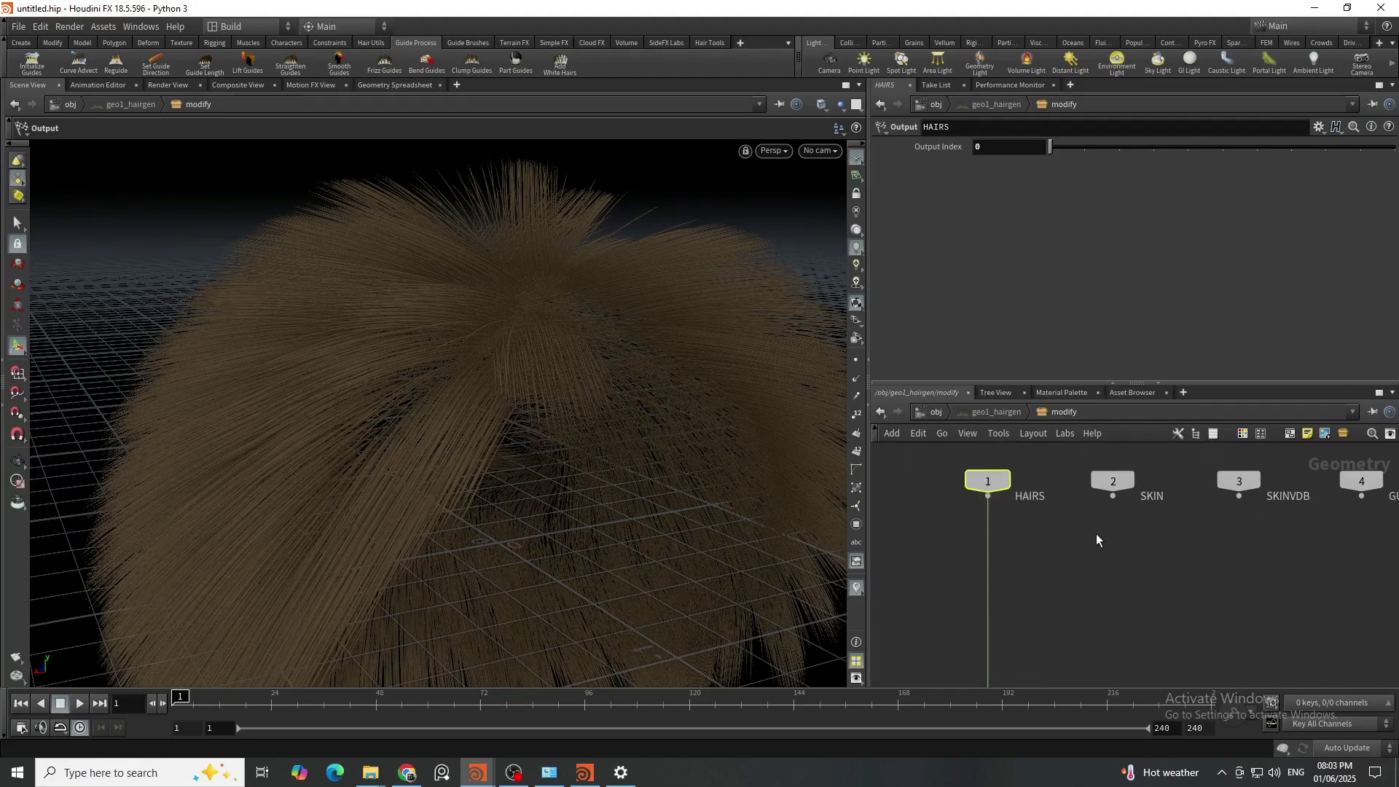
{"action": "middle_click_drag", "start_coordinate": [1096, 534], "coordinate": [1126, 635]}
{"action": "left_click", "coordinate": [1061, 556]}
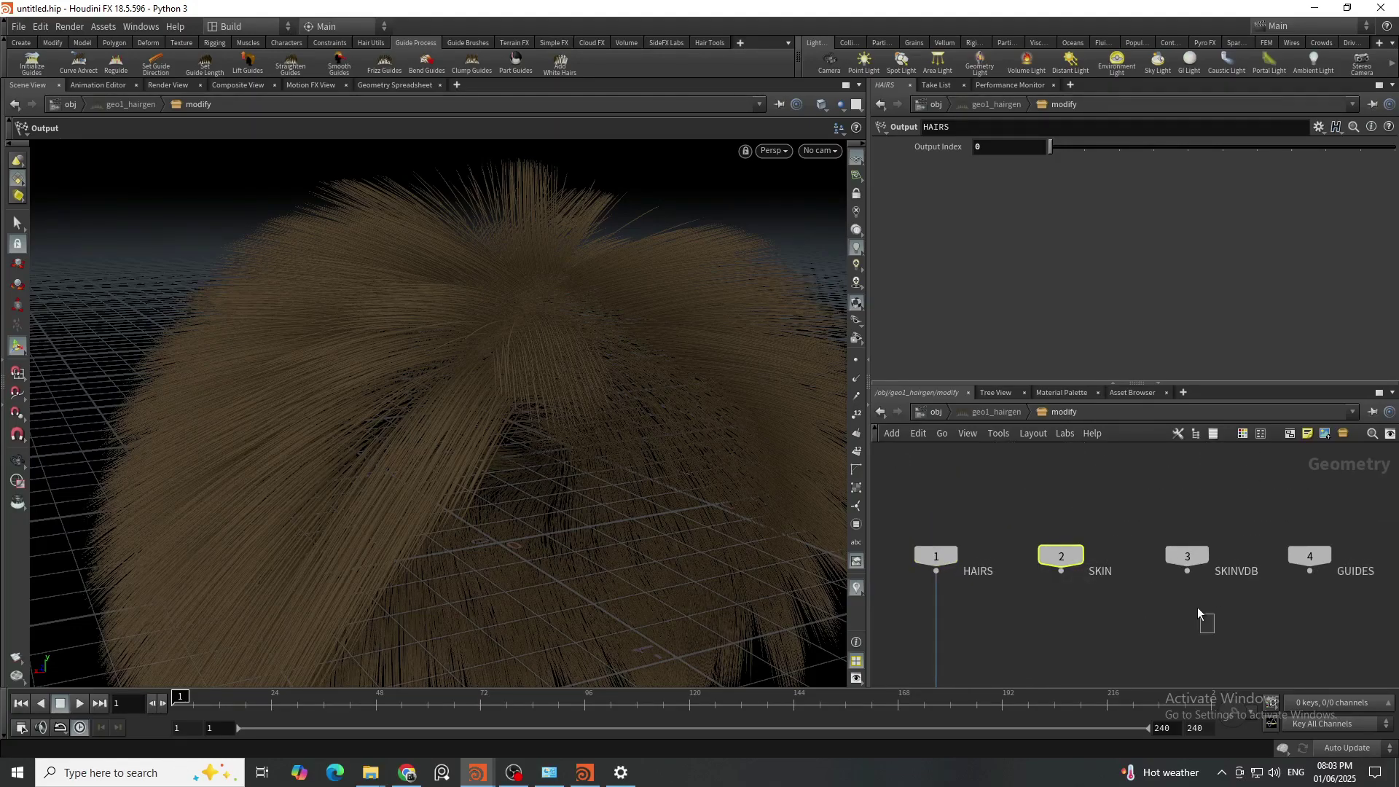
{"action": "left_click", "coordinate": [1187, 556]}
{"action": "middle_click_drag", "start_coordinate": [1248, 627], "coordinate": [1181, 591]}
{"action": "left_click", "coordinate": [1223, 514]}
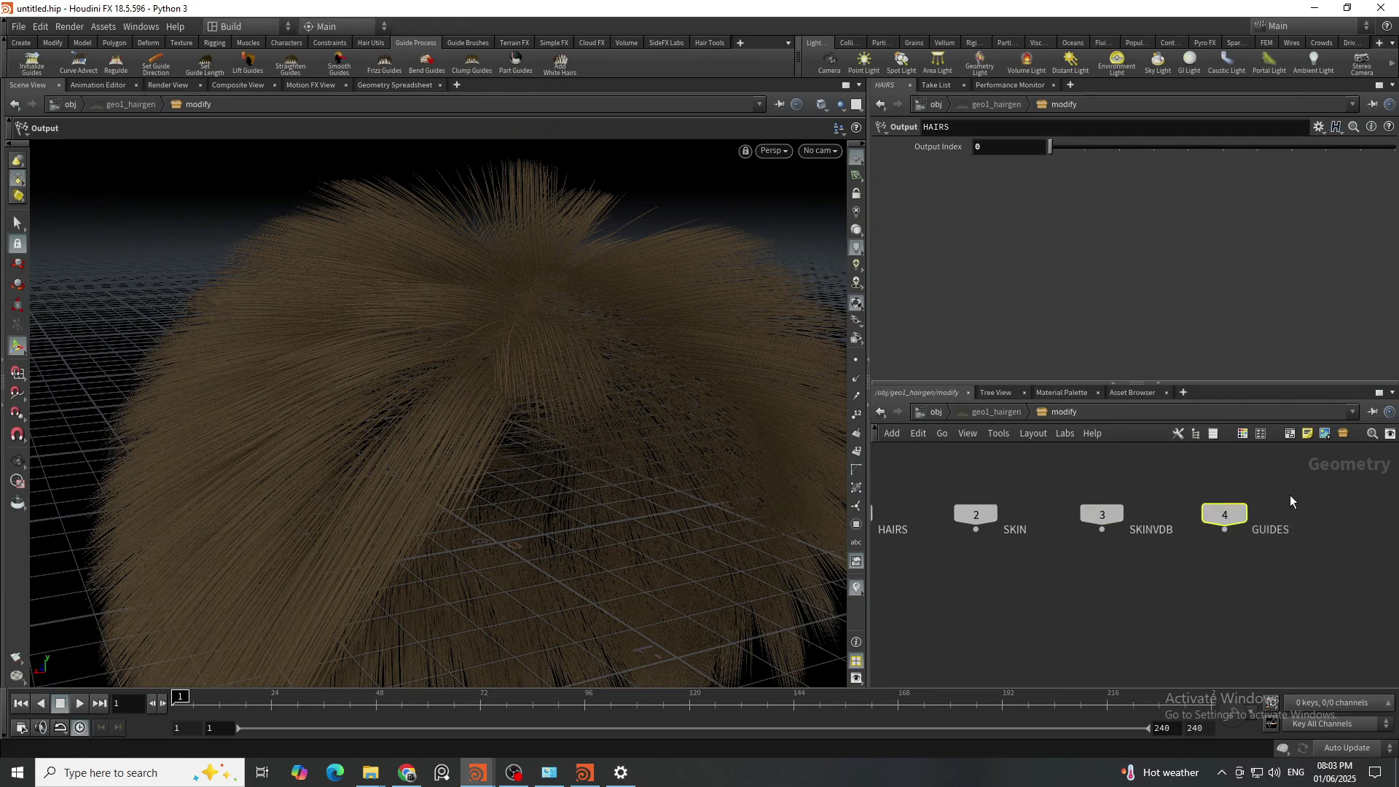
Step: Add a Hair Clump node between the HAIRS input and the HAIRS output
{"action": "key", "text": "Tab"}
{"action": "type", "text": "clu"}
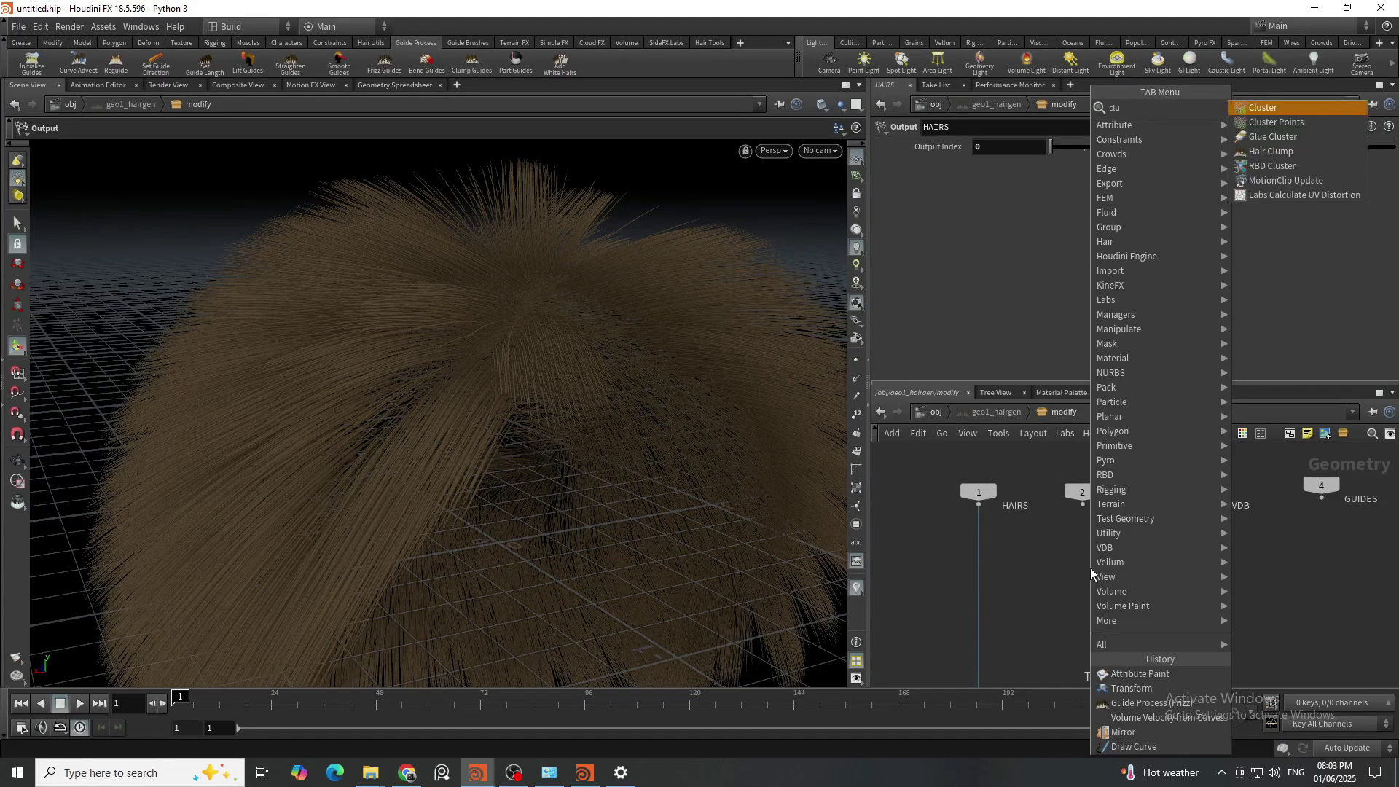
{"action": "key", "text": "BackSpace"}
{"action": "key", "text": "BackSpace"}
{"action": "key", "text": "BackSpace"}
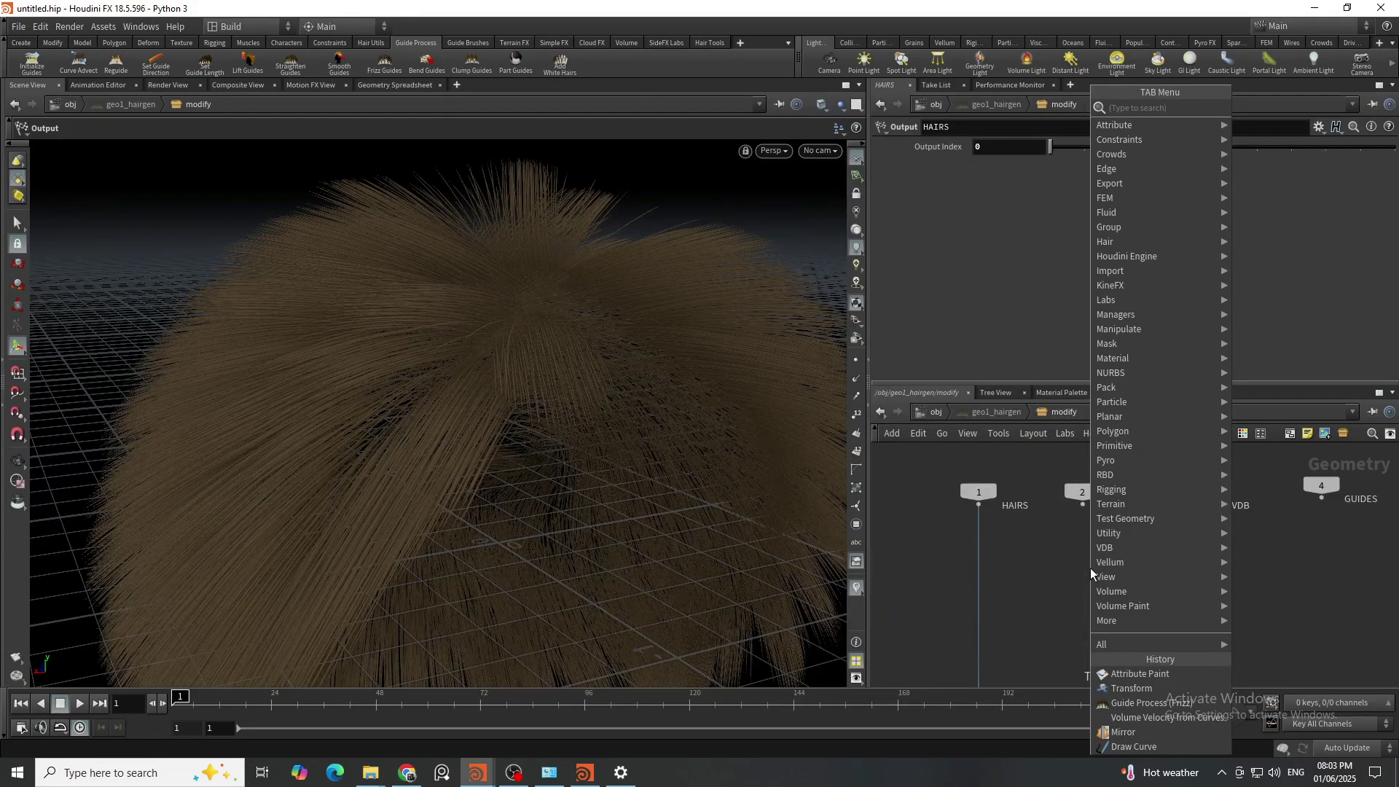
{"action": "type", "text": "hairc"}
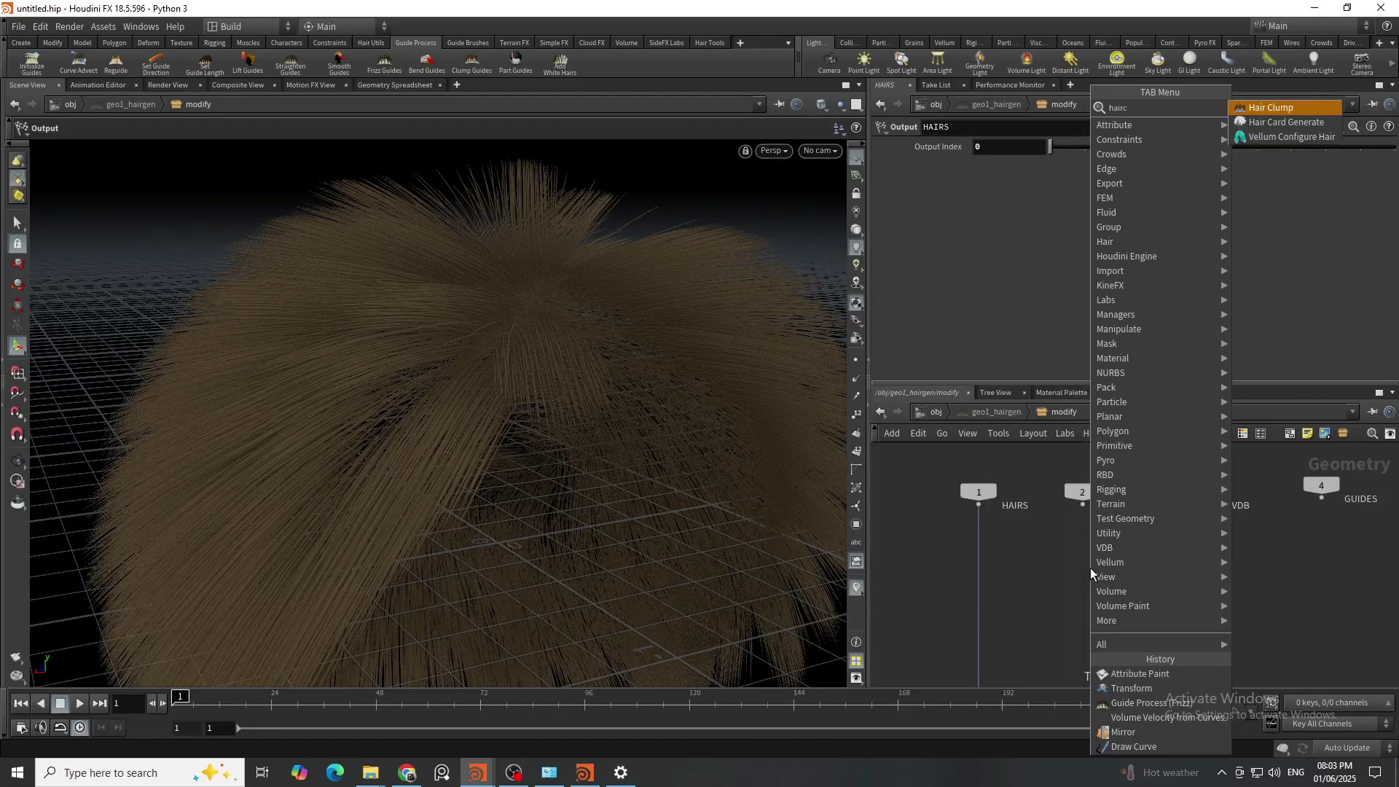
{"action": "key", "text": "Return"}
{"action": "left_click", "coordinate": [1003, 581]}
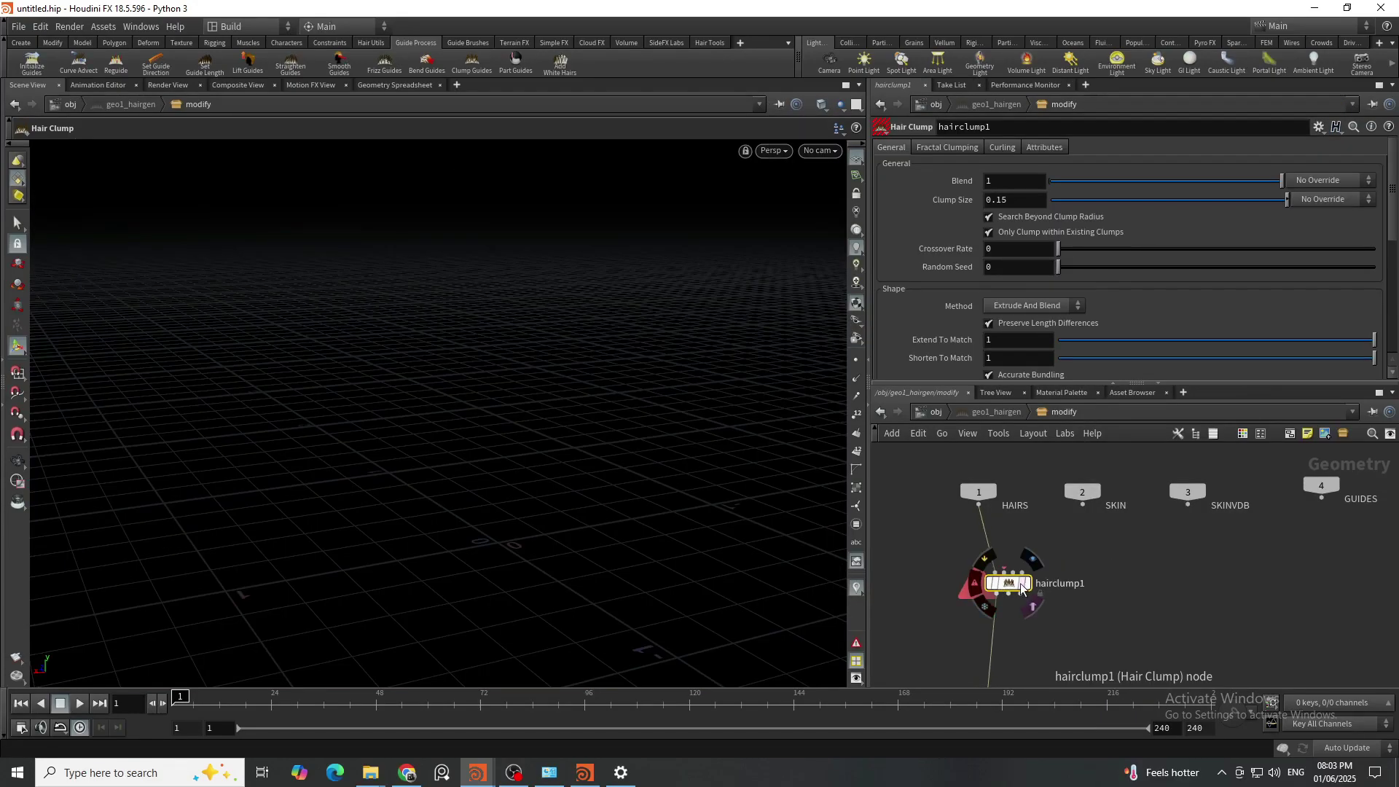
Step: Wire the SKIN and SKINVDB inputs into the Hair Clump node's matching skin inputs
{"action": "scroll", "coordinate": [1030, 537], "scroll_direction": "up", "scroll_amount": 5}
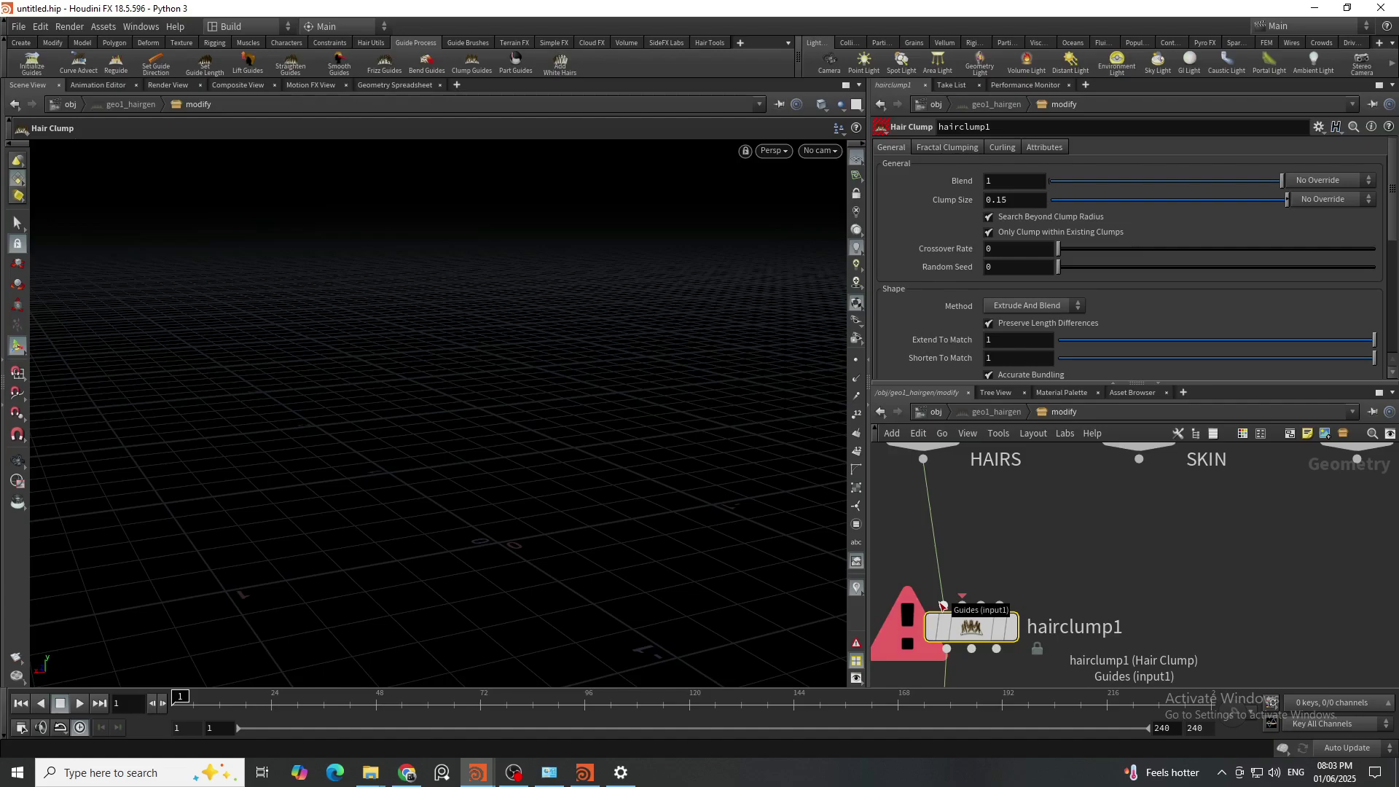
{"action": "scroll", "coordinate": [941, 606], "scroll_direction": "down", "scroll_amount": 3}
{"action": "scroll", "coordinate": [941, 605], "scroll_direction": "down", "scroll_amount": 1}
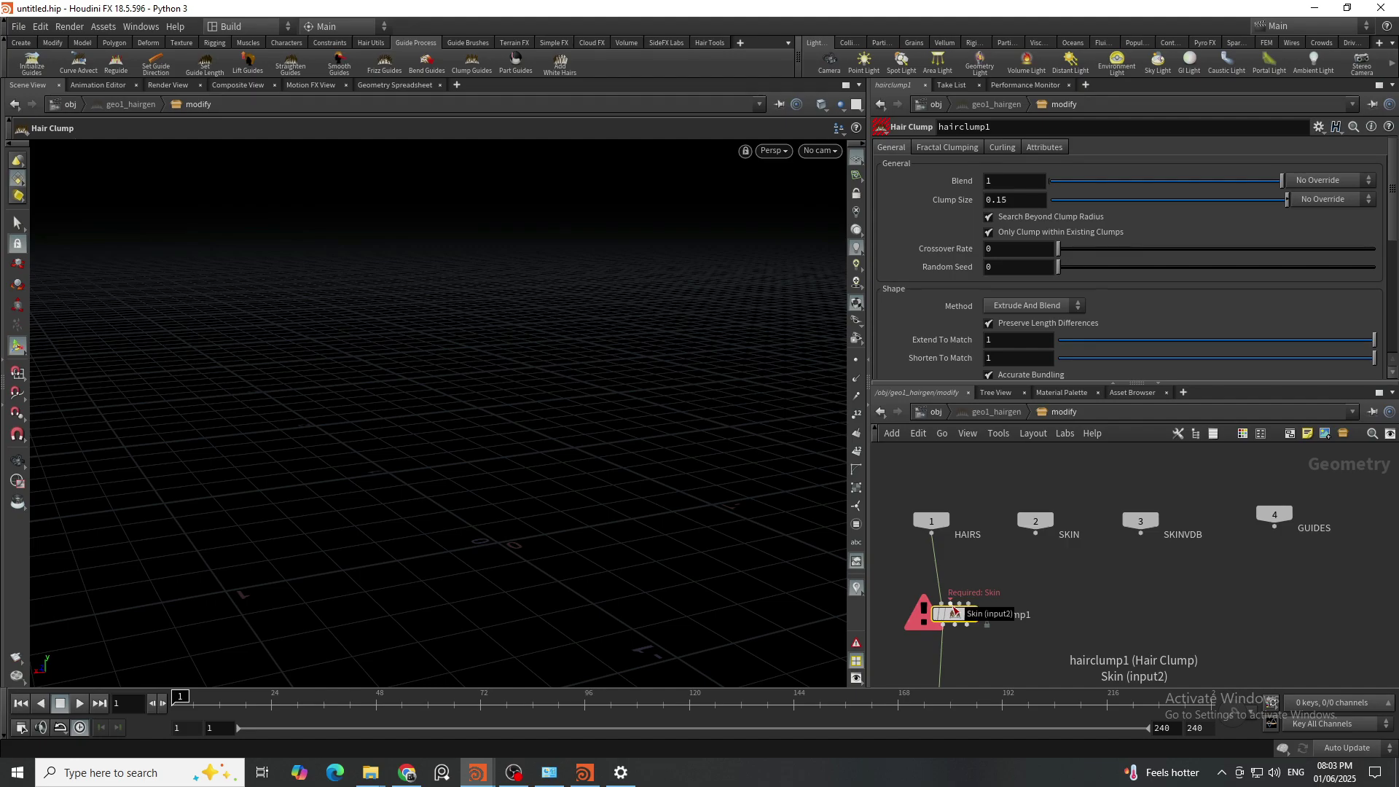
{"action": "left_click_drag", "start_coordinate": [960, 602], "coordinate": [1035, 534]}
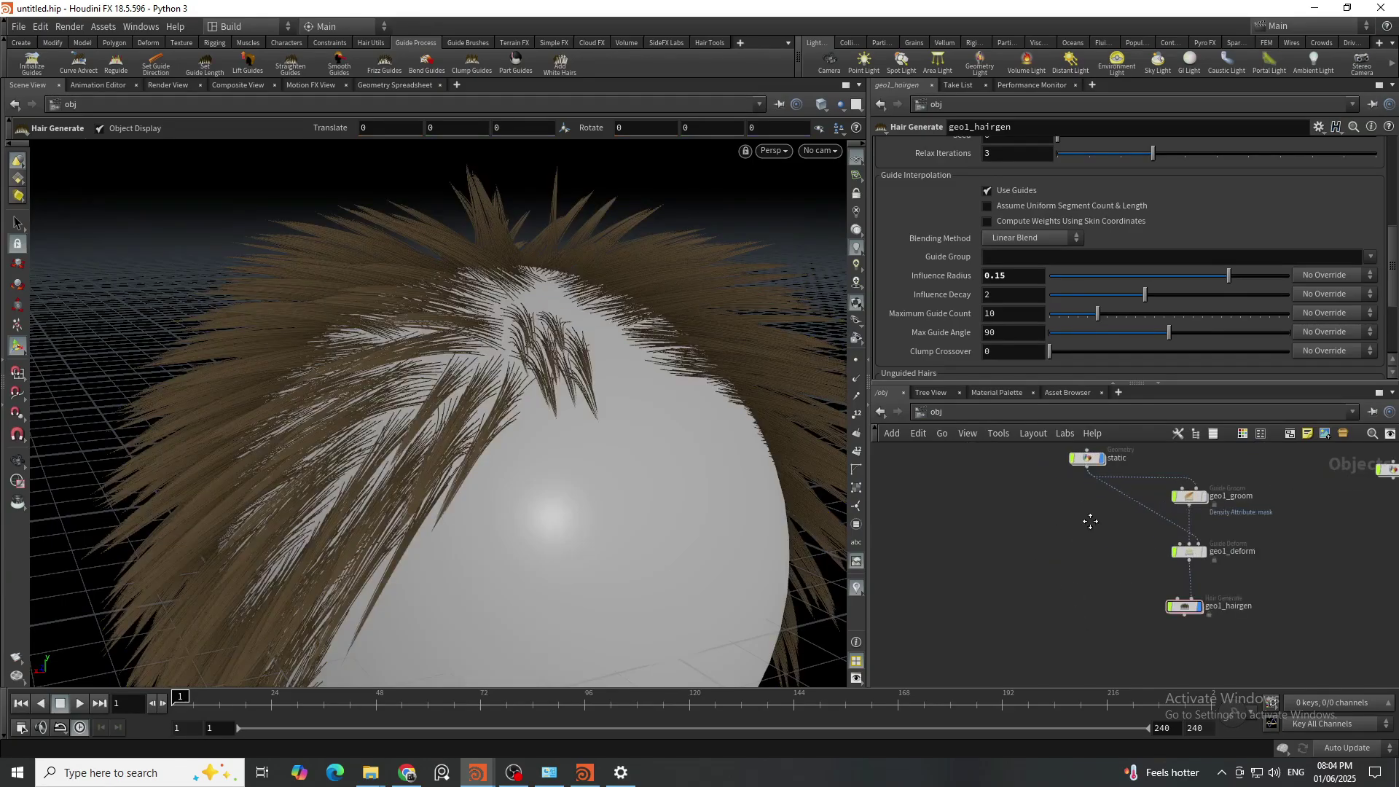
Step: Open geo1_hairgen's modify network again and show all objects in the viewport
{"action": "double_click", "coordinate": [1115, 618]}
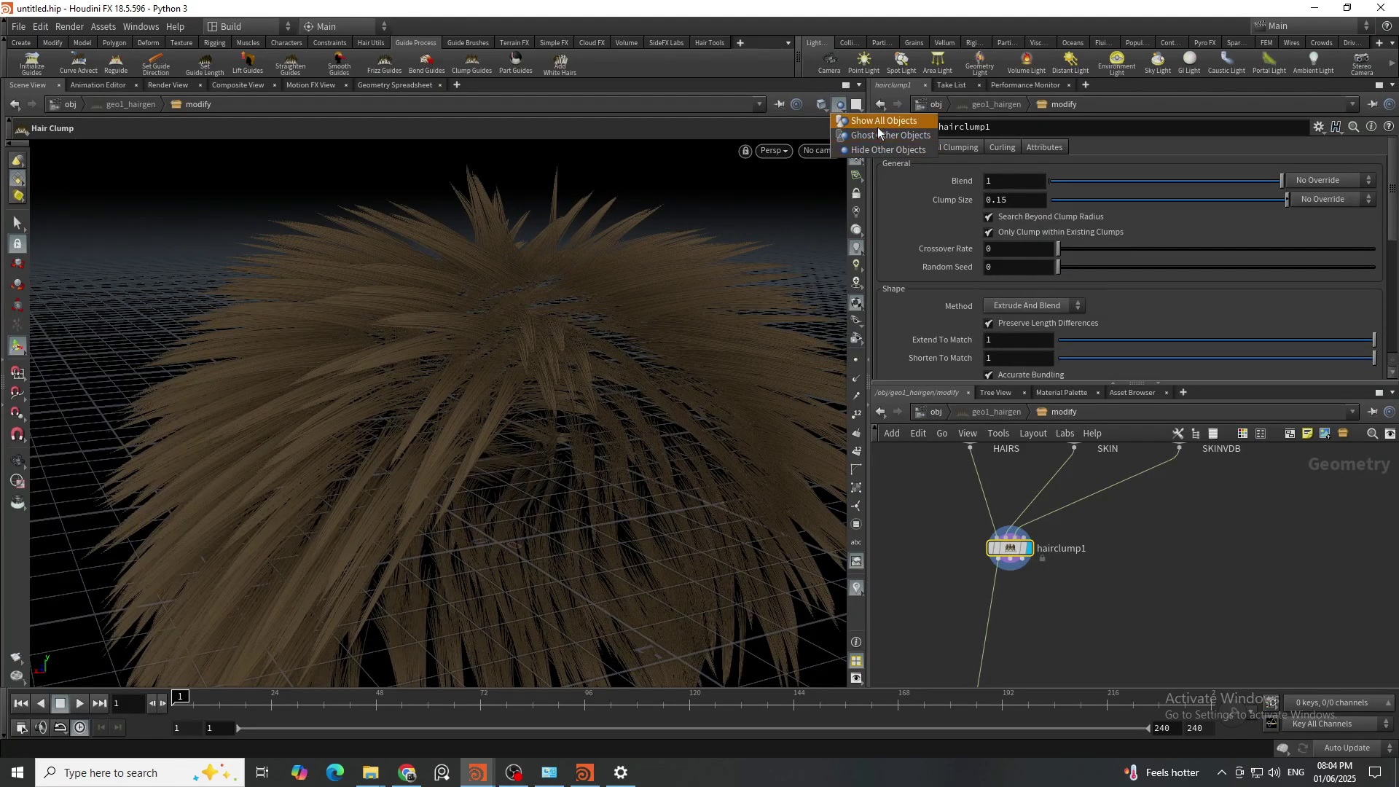
{"action": "left_click", "coordinate": [839, 103]}
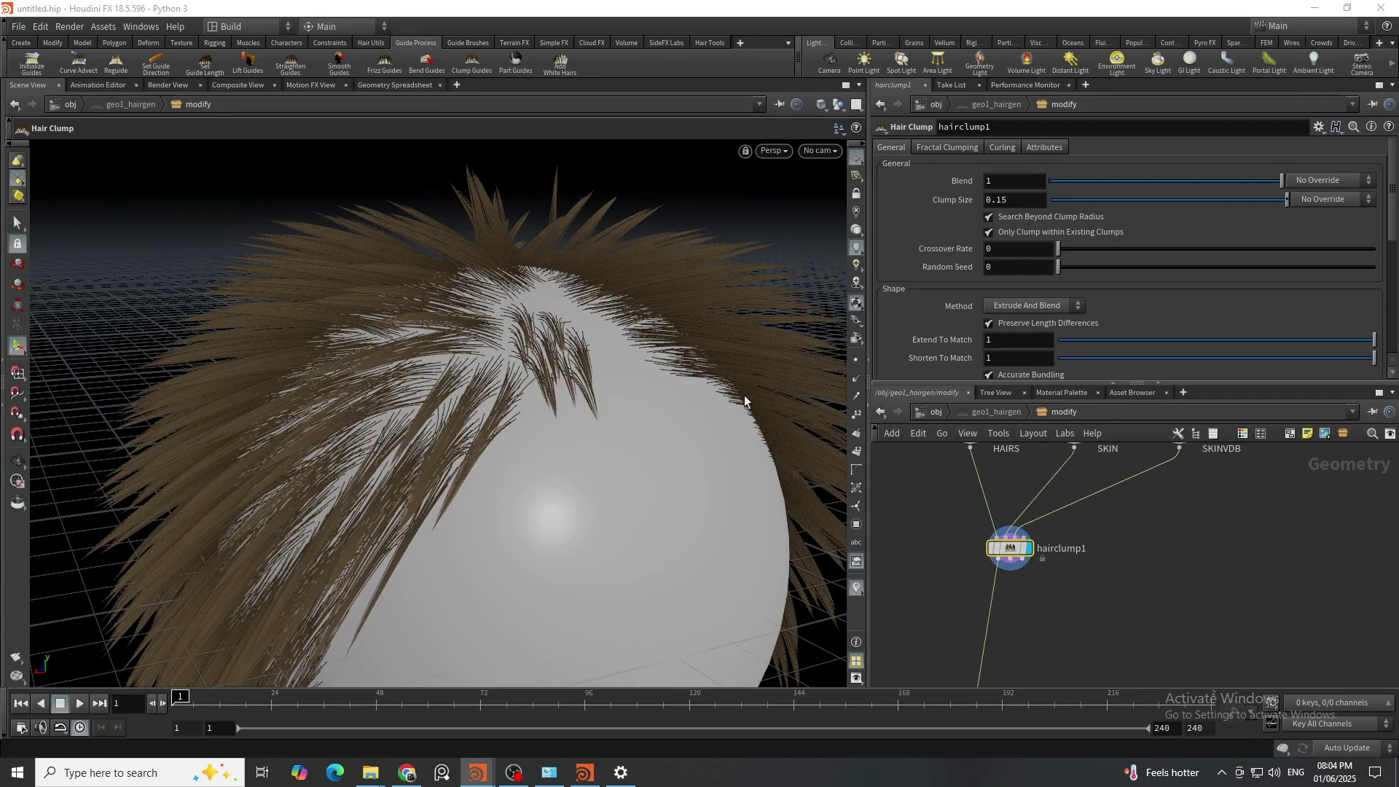
{"action": "key", "text": "Escape"}
Step: Review the Hair Clump connections inside geo1_hairgen and return to the object level
{"action": "scroll", "coordinate": [537, 430], "scroll_direction": "down", "scroll_amount": 10}
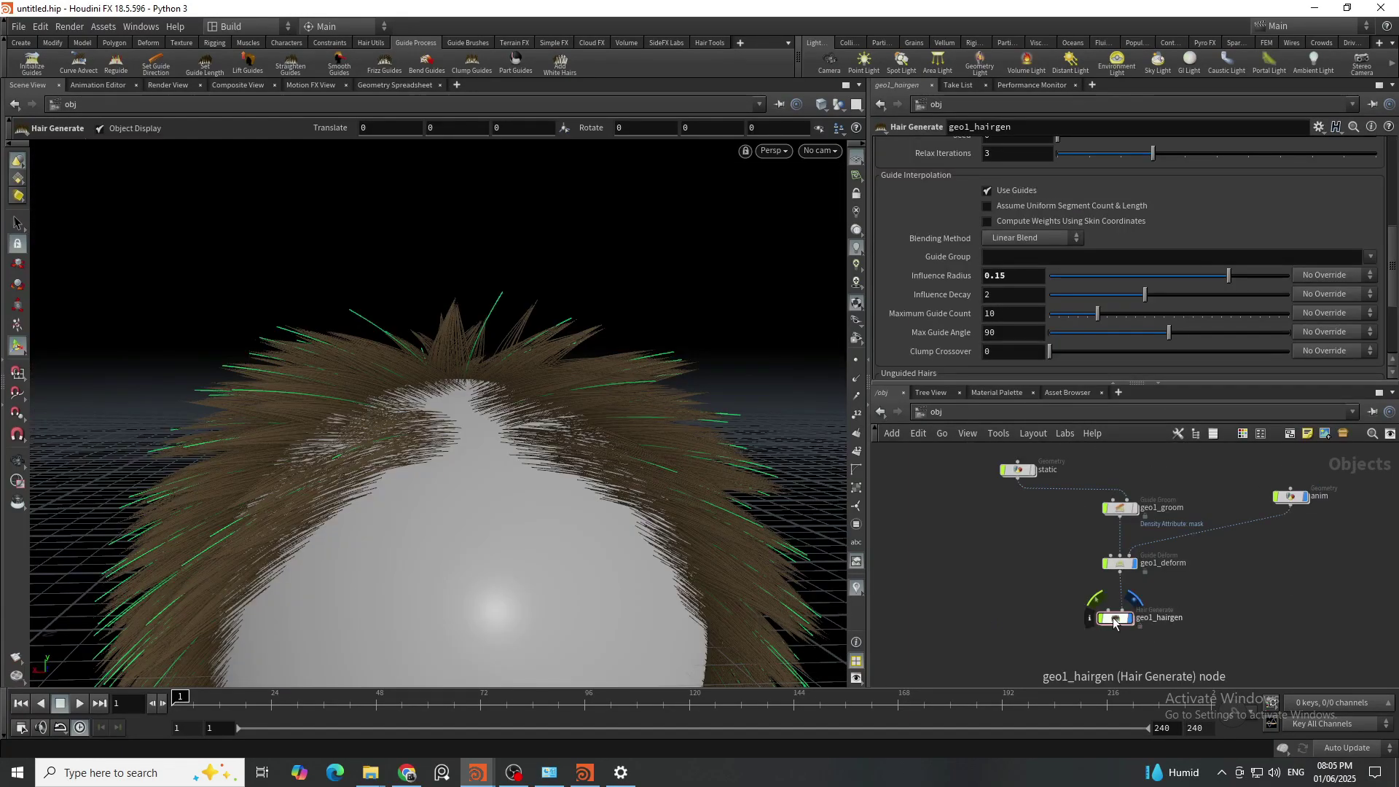
{"action": "double_click", "coordinate": [1112, 601]}
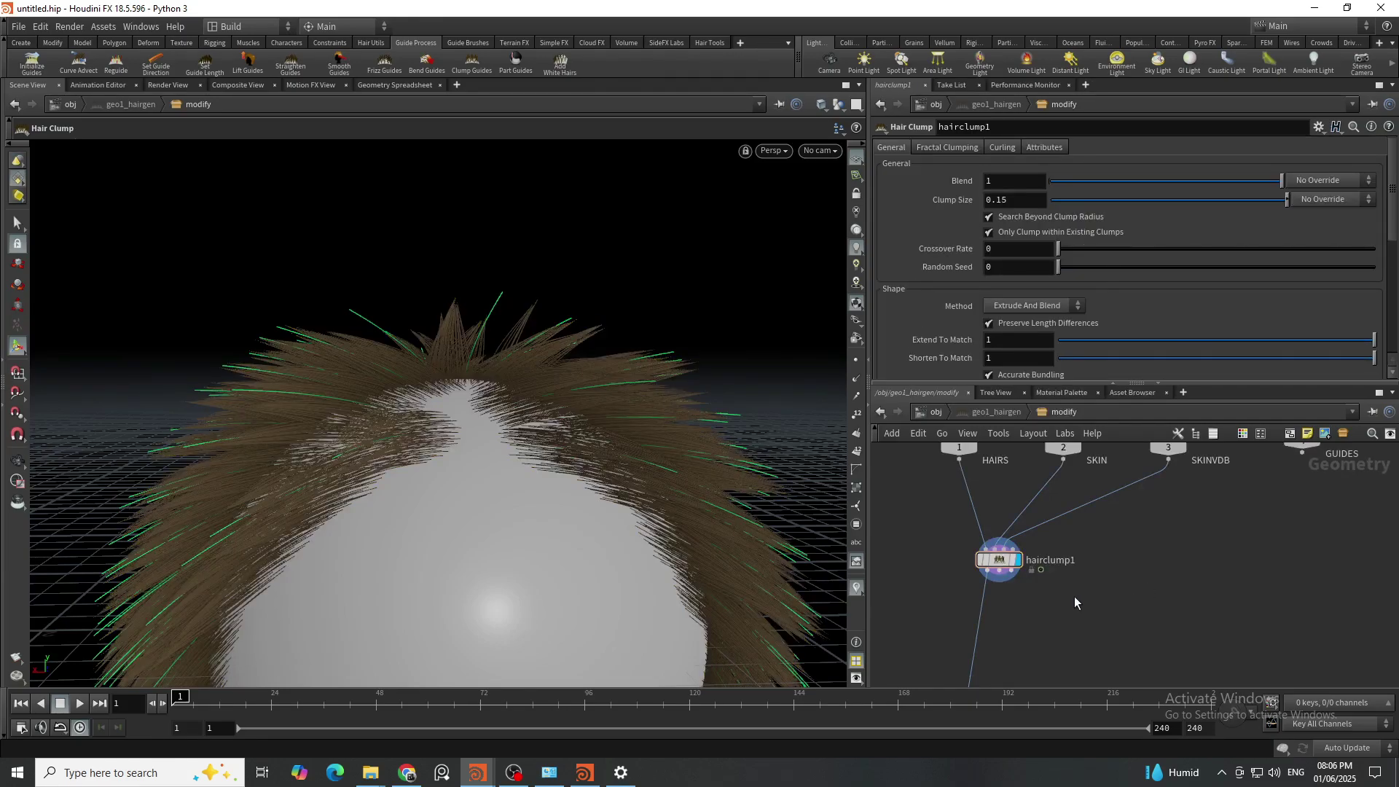
{"action": "scroll", "coordinate": [1074, 596], "scroll_direction": "down", "scroll_amount": 2}
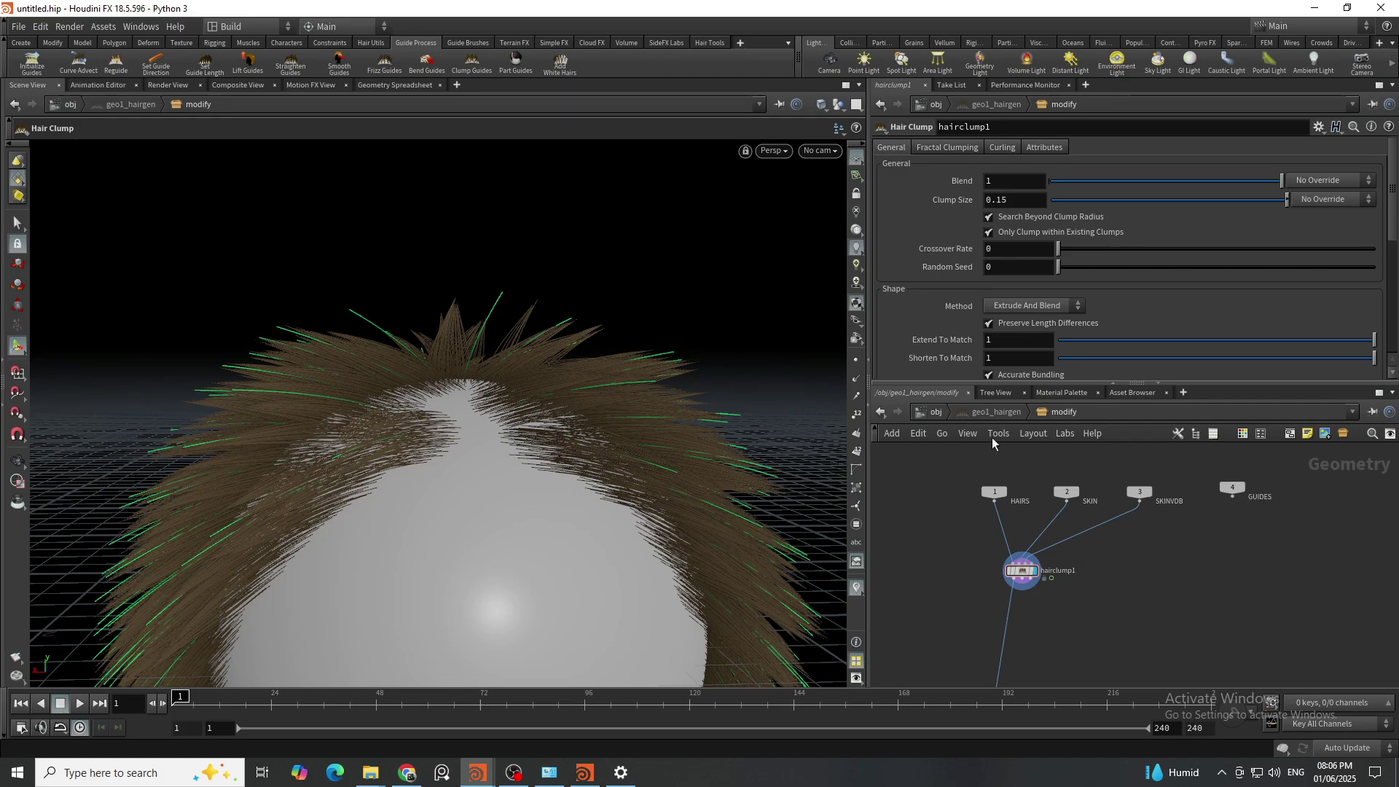
{"action": "key", "text": "u"}
{"action": "left_click", "coordinate": [1227, 640]}
{"action": "middle_click_drag", "start_coordinate": [1138, 653], "coordinate": [1109, 621]}
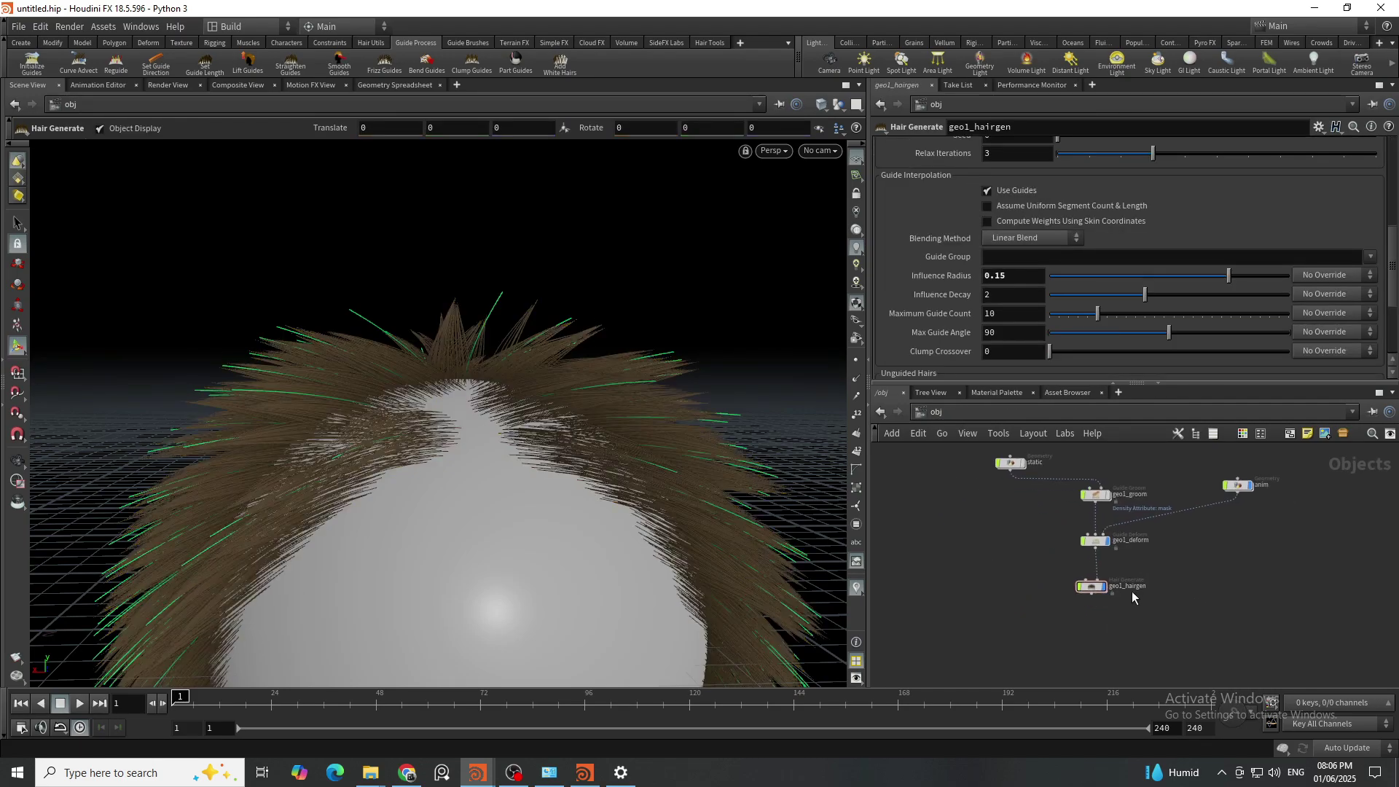
Step: Examine the clumped hair and deformed guides from several angles around the sphere
{"action": "scroll", "coordinate": [1213, 622], "scroll_direction": "down", "scroll_amount": 3}
{"action": "scroll", "coordinate": [1237, 640], "scroll_direction": "up", "scroll_amount": 5}
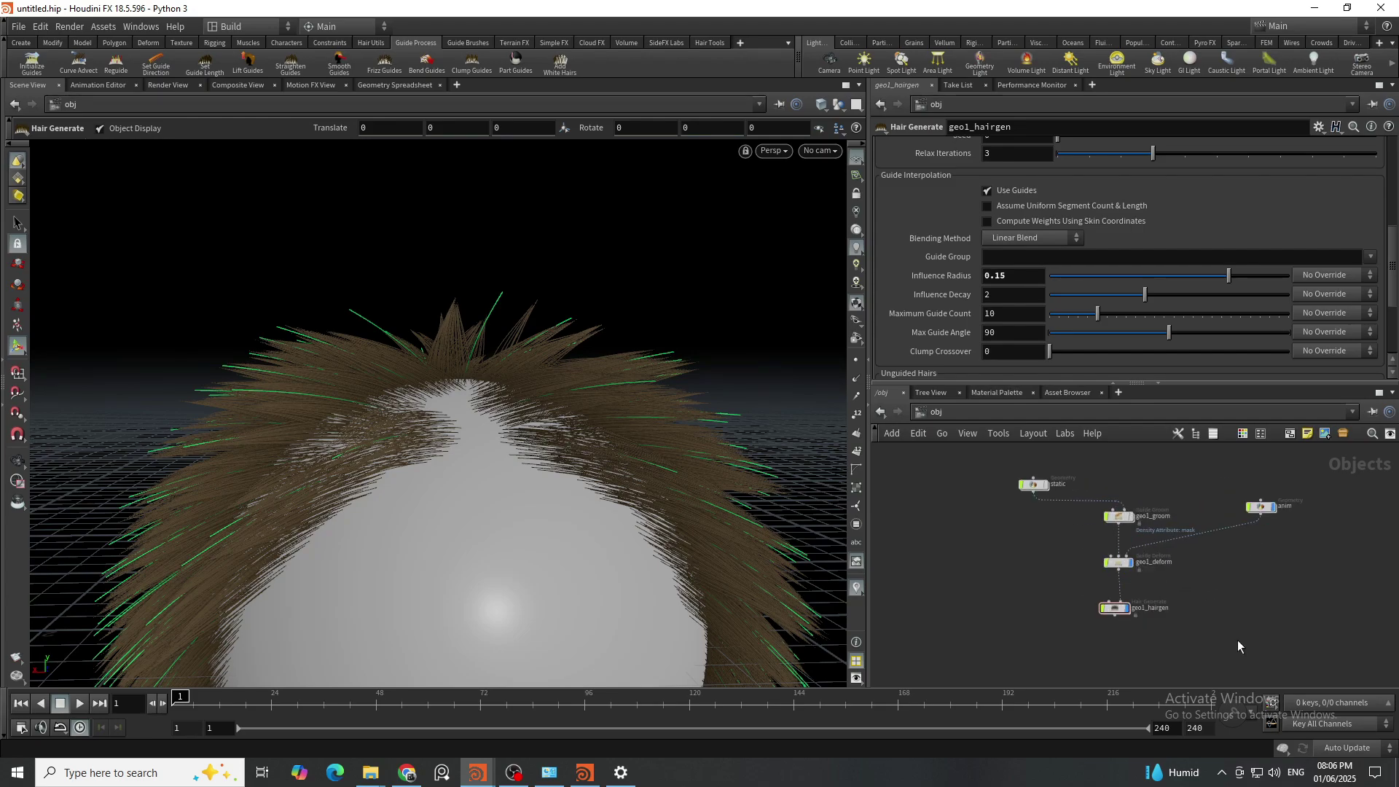
{"action": "key", "text": "Escape"}
{"action": "scroll", "coordinate": [374, 315], "scroll_direction": "down", "scroll_amount": 6}
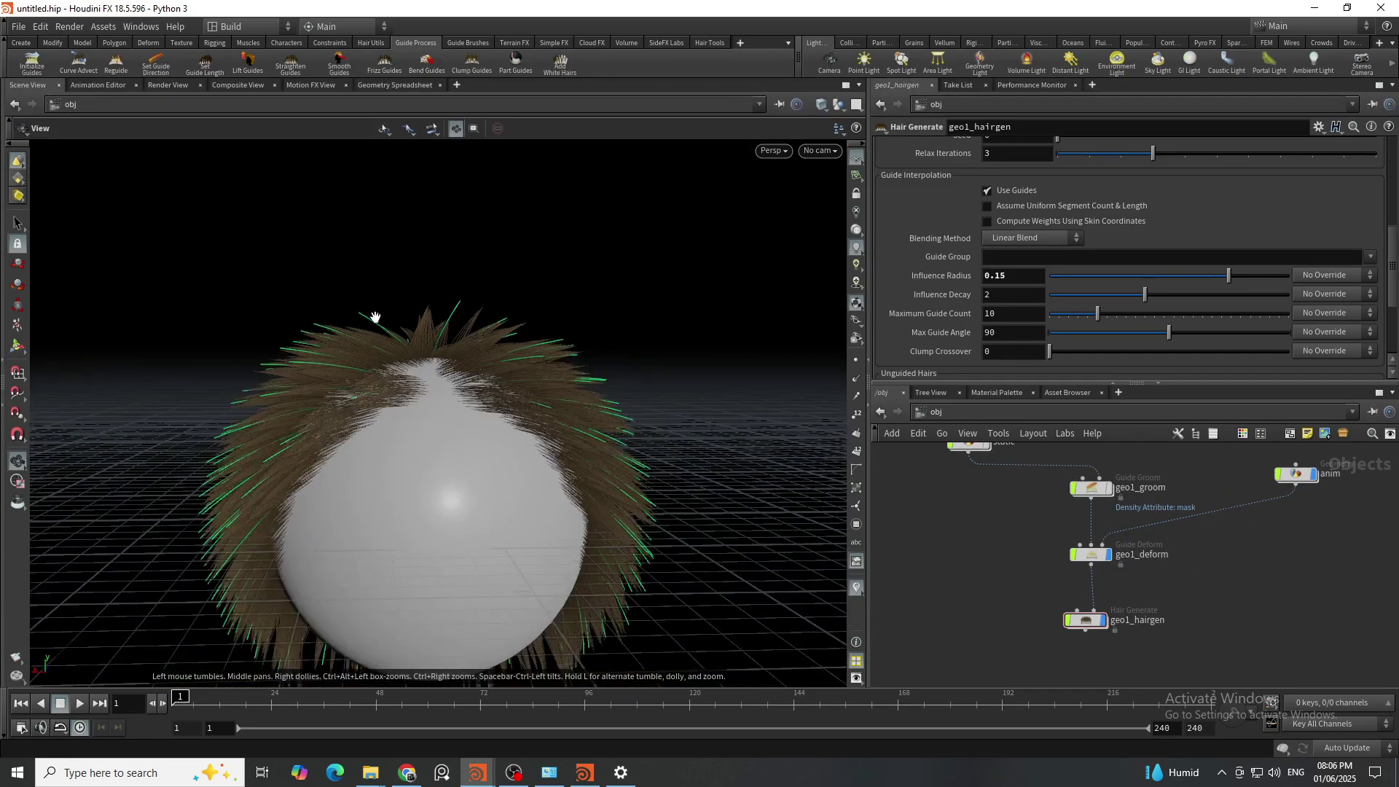
{"action": "left_click_drag", "start_coordinate": [439, 374], "coordinate": [506, 403]}
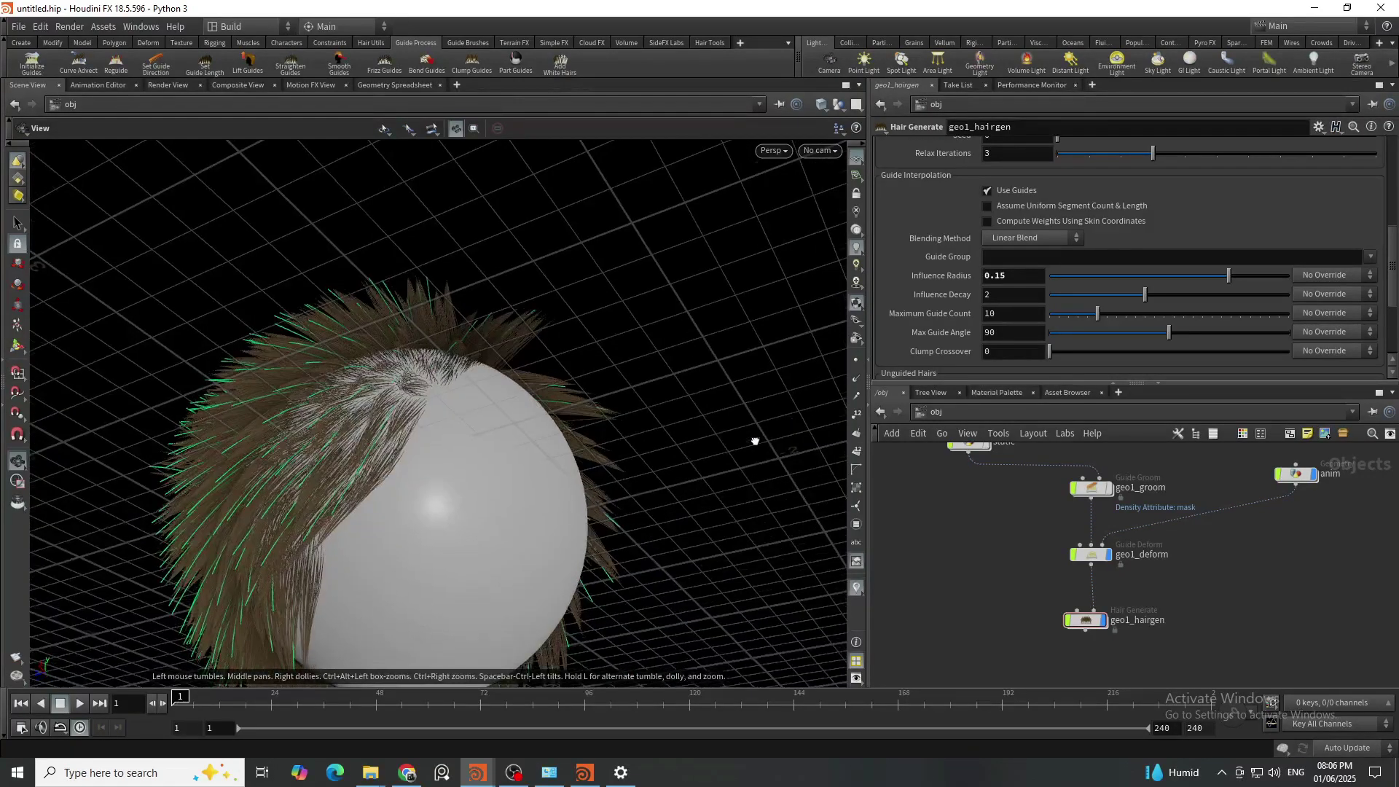
{"action": "key", "text": "Return"}
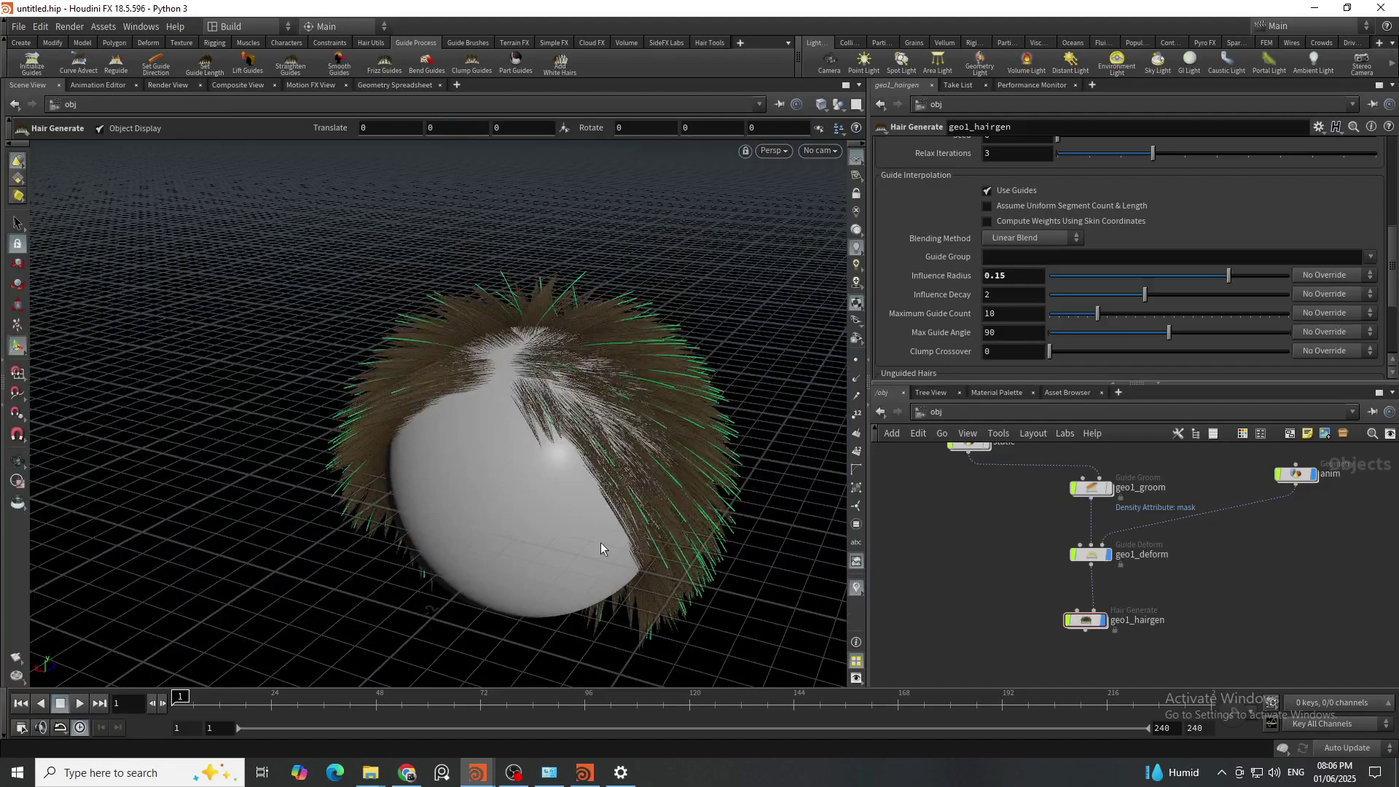
{"action": "key", "text": "Escape"}
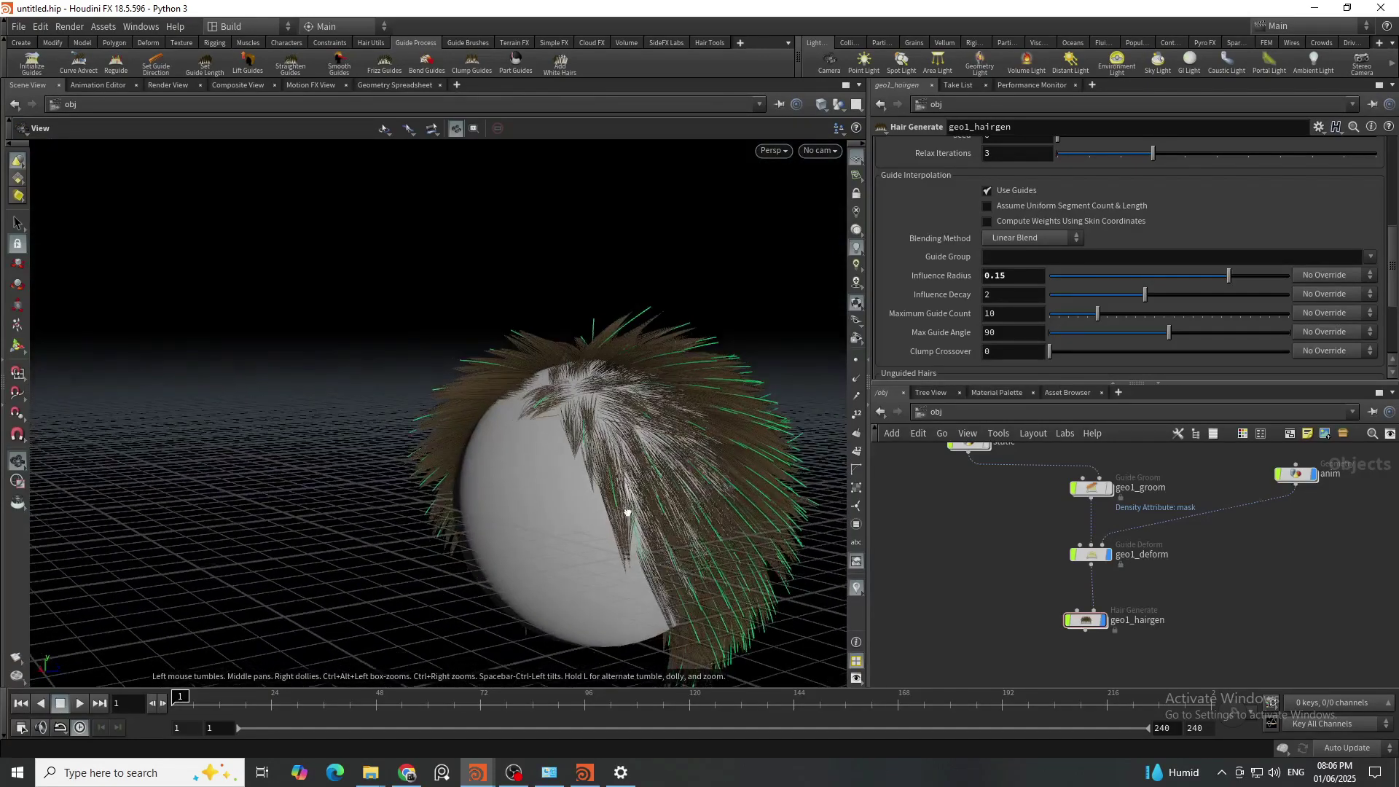